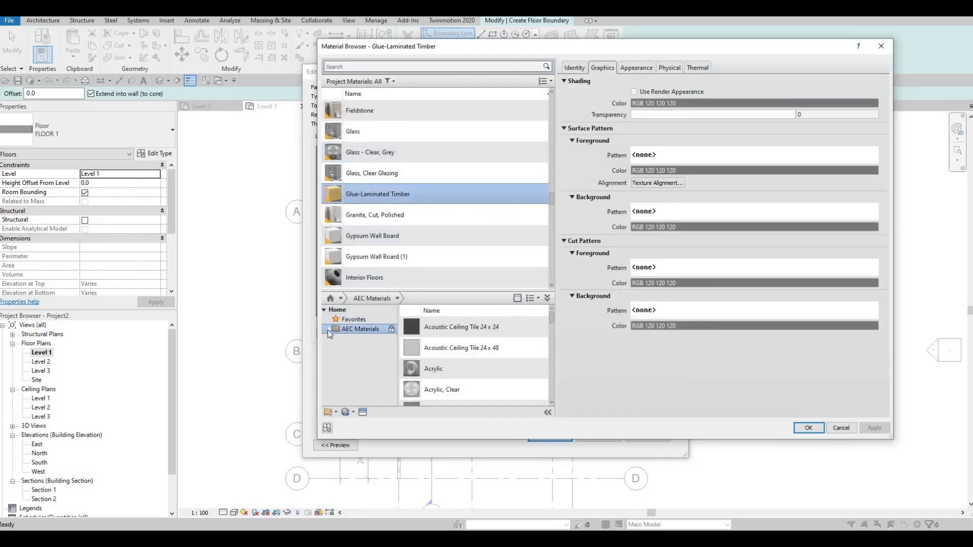
- Assign Granite, Cut, Rough from the AEC Stone materials to FLOOR 2's structure layer and accept the floor type
{"action": "scroll", "coordinate": [359, 382], "scroll_direction": "down", "scroll_amount": 4}
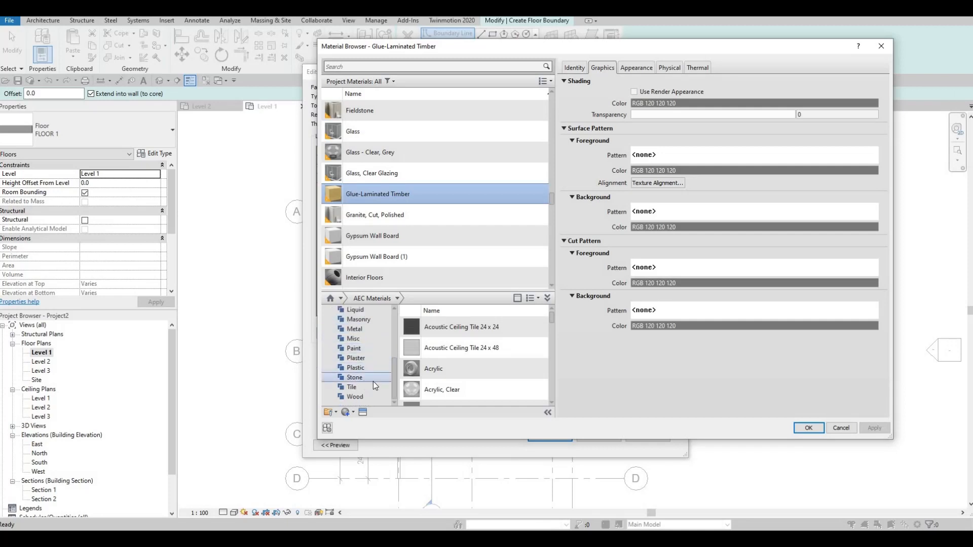
{"action": "left_click", "coordinate": [388, 379]}
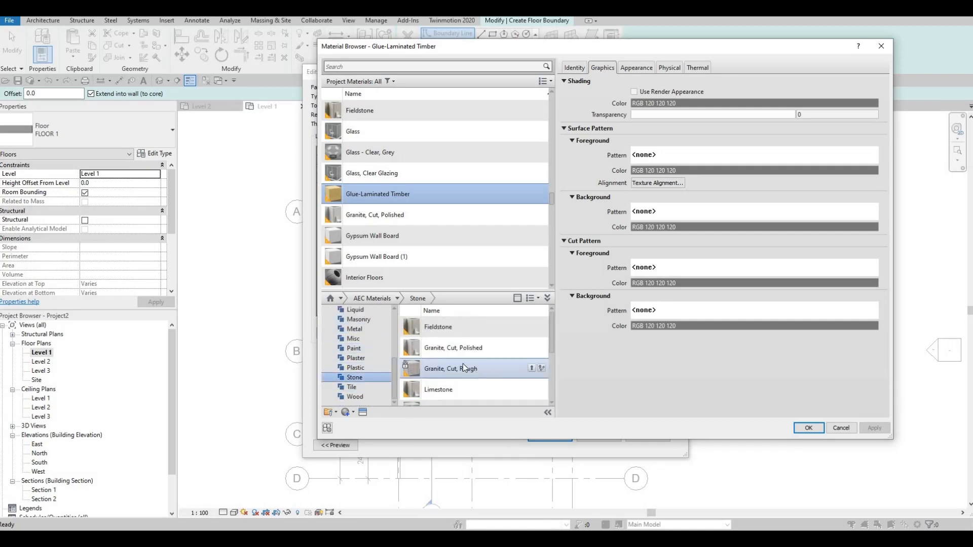
{"action": "left_click", "coordinate": [530, 368]}
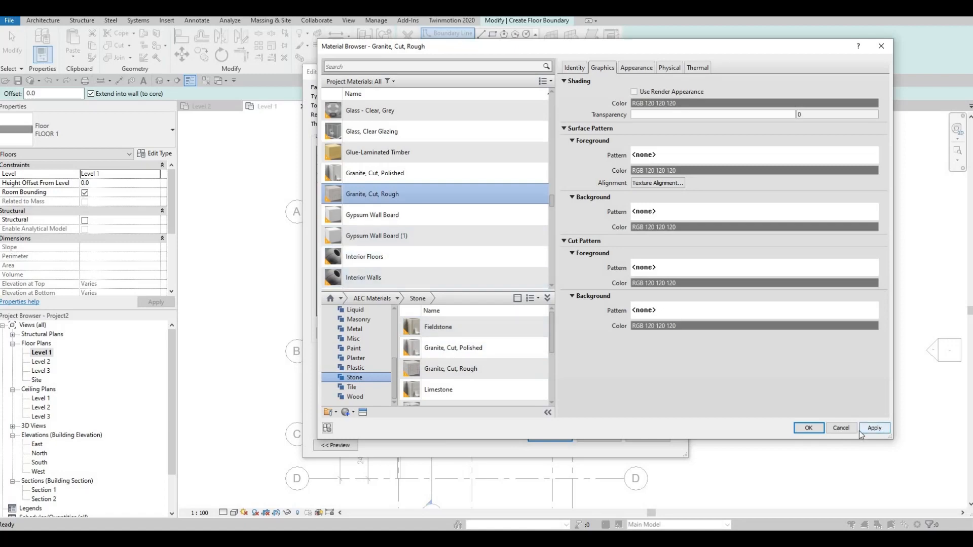
{"action": "left_click", "coordinate": [808, 428]}
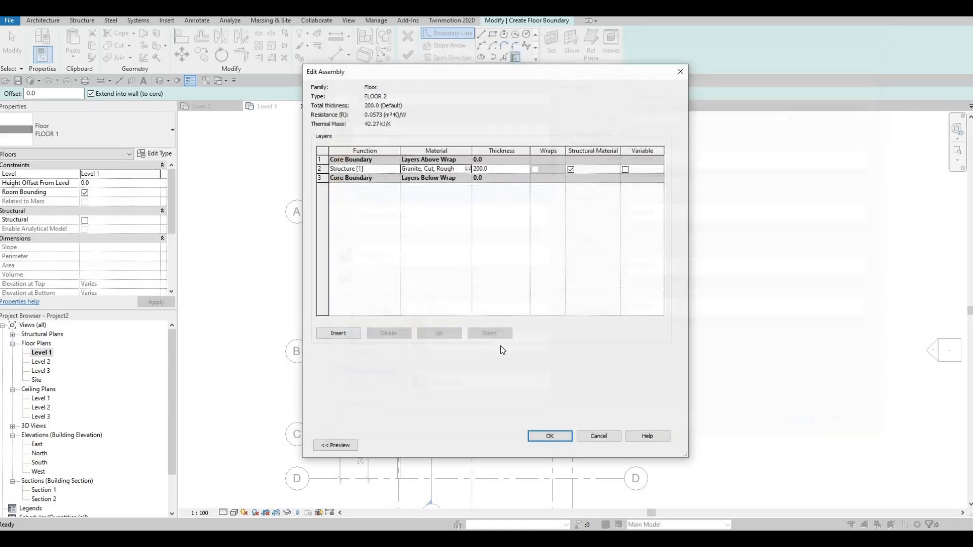
{"action": "left_click", "coordinate": [553, 437]}
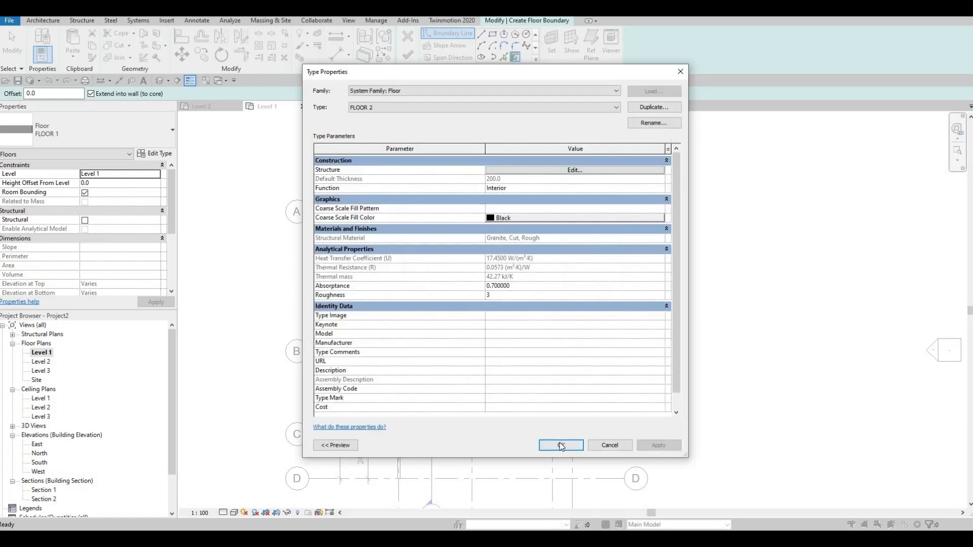
{"action": "left_click", "coordinate": [561, 446]}
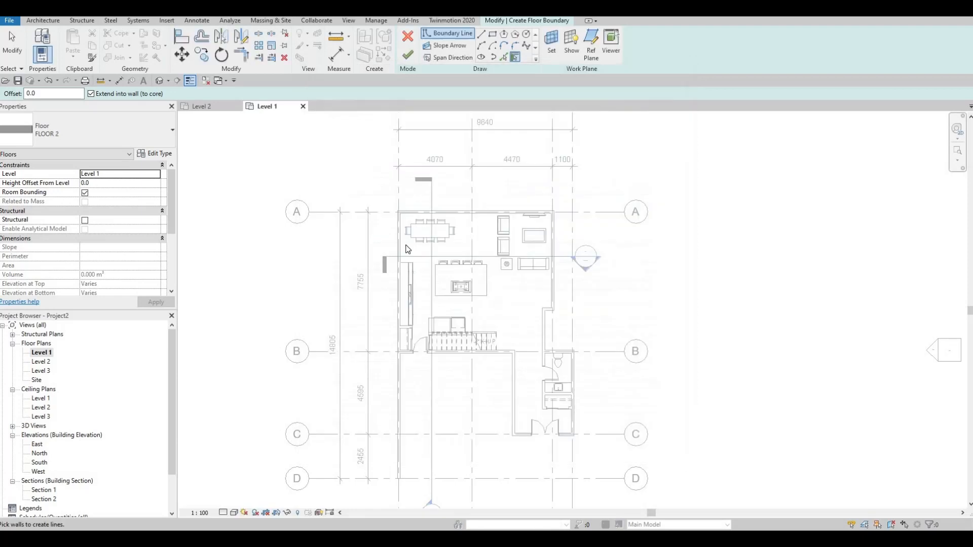
- Pick existing edges as floor boundary lines along the outer faces of the exterior walls on grids A, 1 and B
{"action": "left_click", "coordinate": [505, 57]}
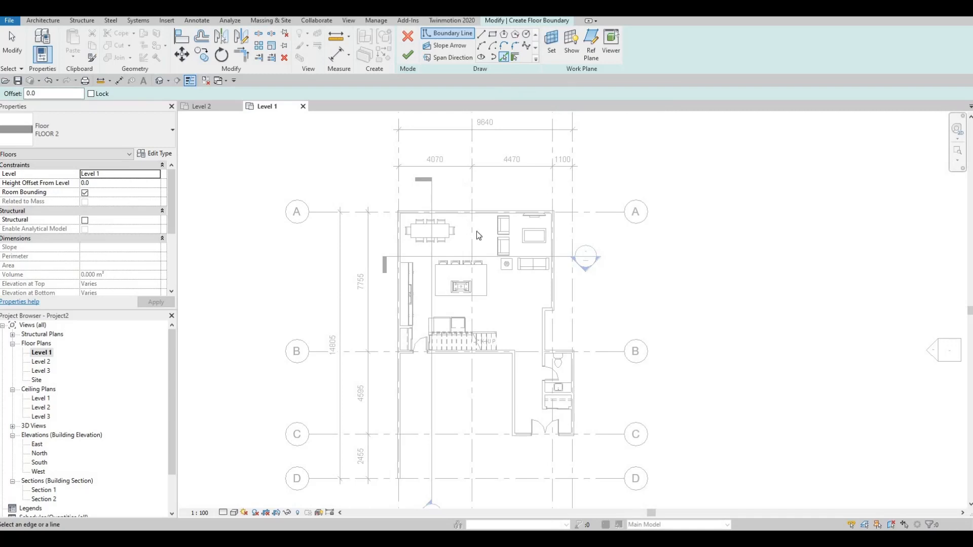
{"action": "scroll", "coordinate": [476, 231], "scroll_direction": "up", "scroll_amount": 2}
{"action": "scroll", "coordinate": [470, 228], "scroll_direction": "up", "scroll_amount": 2}
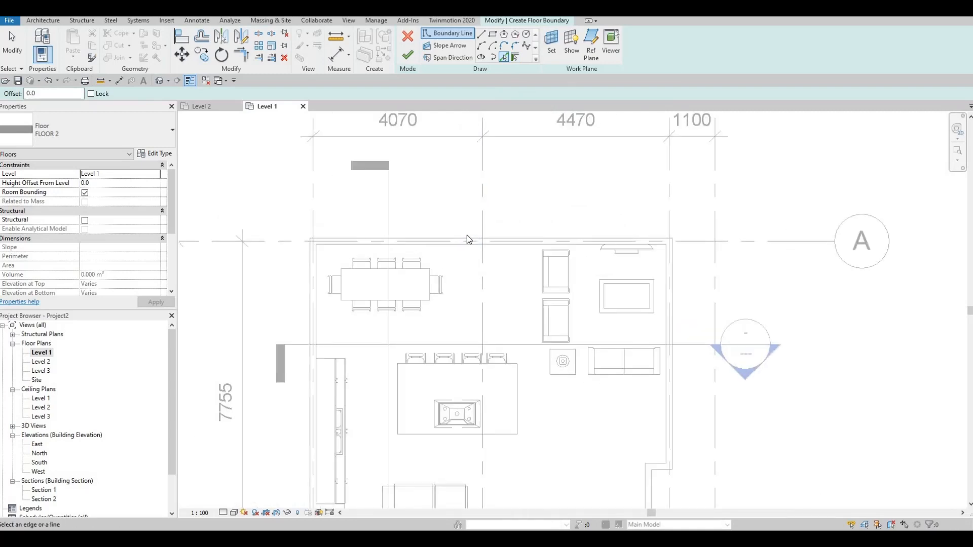
{"action": "left_click", "coordinate": [467, 236]}
{"action": "left_click", "coordinate": [314, 292]}
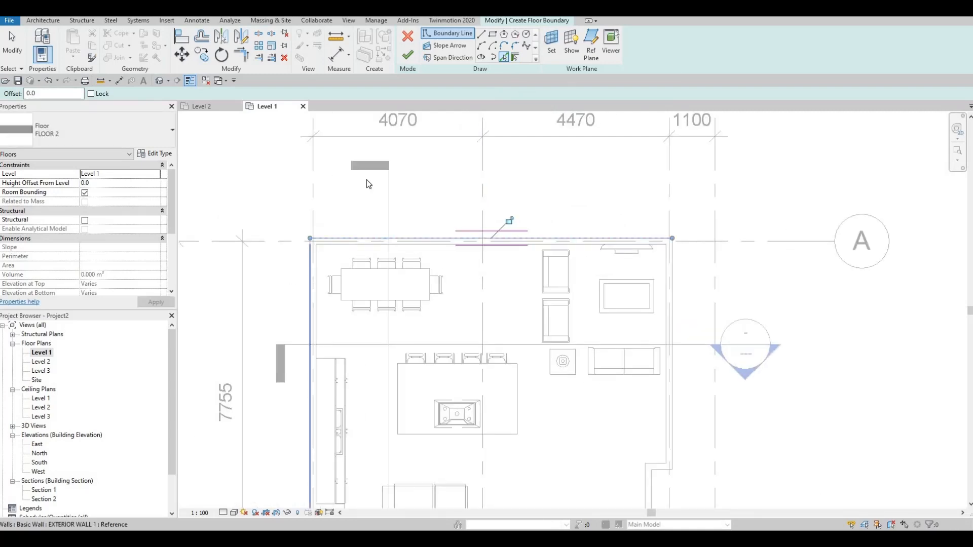
{"action": "scroll", "coordinate": [342, 314], "scroll_direction": "down", "scroll_amount": 2}
{"action": "middle_click_drag", "start_coordinate": [341, 327], "coordinate": [342, 302]}
{"action": "scroll", "coordinate": [342, 303], "scroll_direction": "up", "scroll_amount": 2}
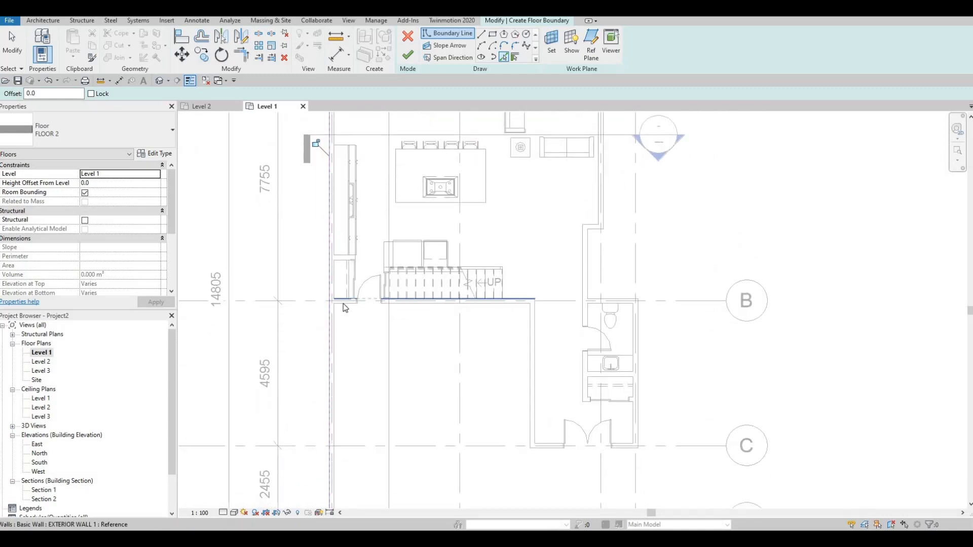
{"action": "left_click", "coordinate": [342, 304]}
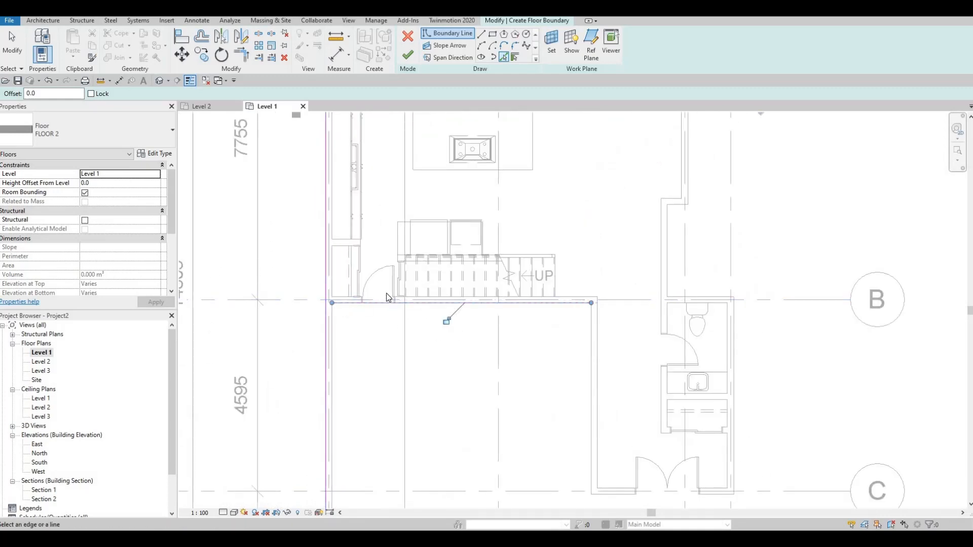
- Continue the floor boundary along the outer wall edges around the entry and washroom block between grids B and C
{"action": "middle_click_drag", "start_coordinate": [386, 293], "coordinate": [133, 225]}
{"action": "left_click", "coordinate": [342, 330]}
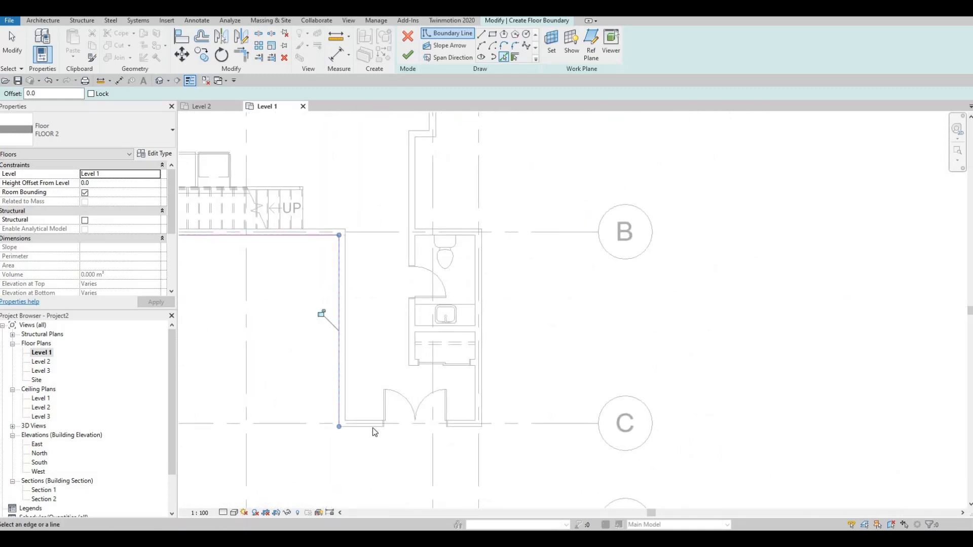
{"action": "left_click", "coordinate": [373, 427]}
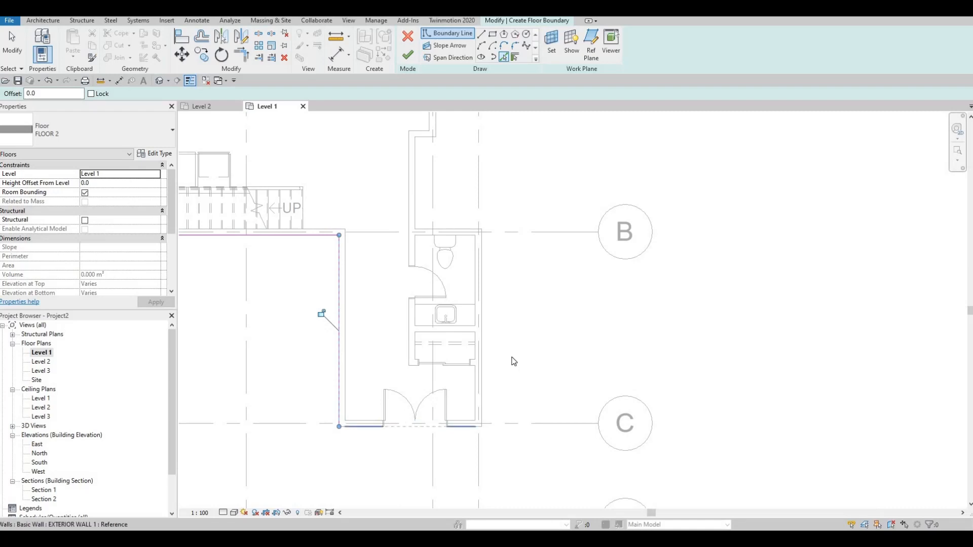
{"action": "left_click", "coordinate": [481, 333]}
{"action": "left_click", "coordinate": [444, 232]}
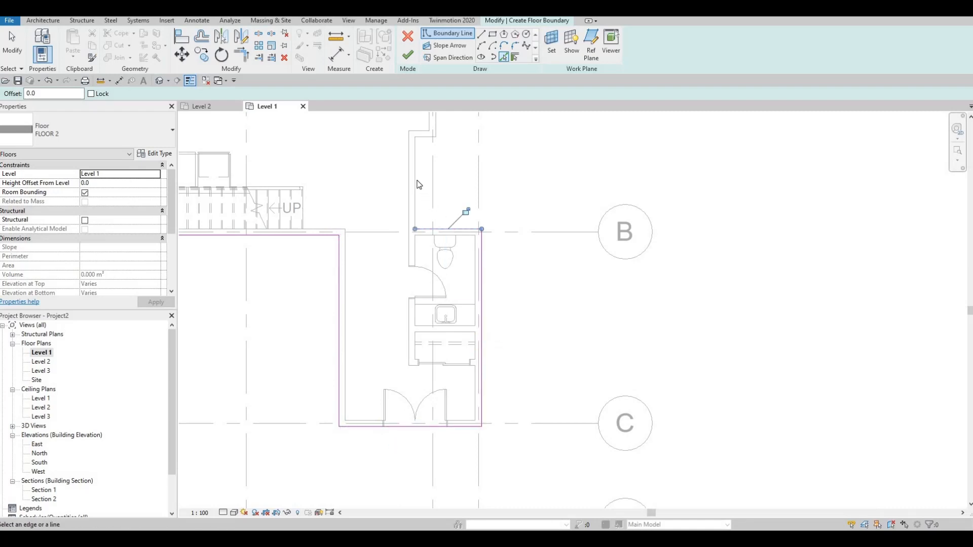
- Pick the outer edges of the stepped exterior wall north of the washroom as the remaining floor boundary lines
{"action": "left_click", "coordinate": [414, 172]}
{"action": "middle_click_drag", "start_coordinate": [420, 167], "coordinate": [409, 262]}
{"action": "scroll", "coordinate": [429, 222], "scroll_direction": "up", "scroll_amount": 3}
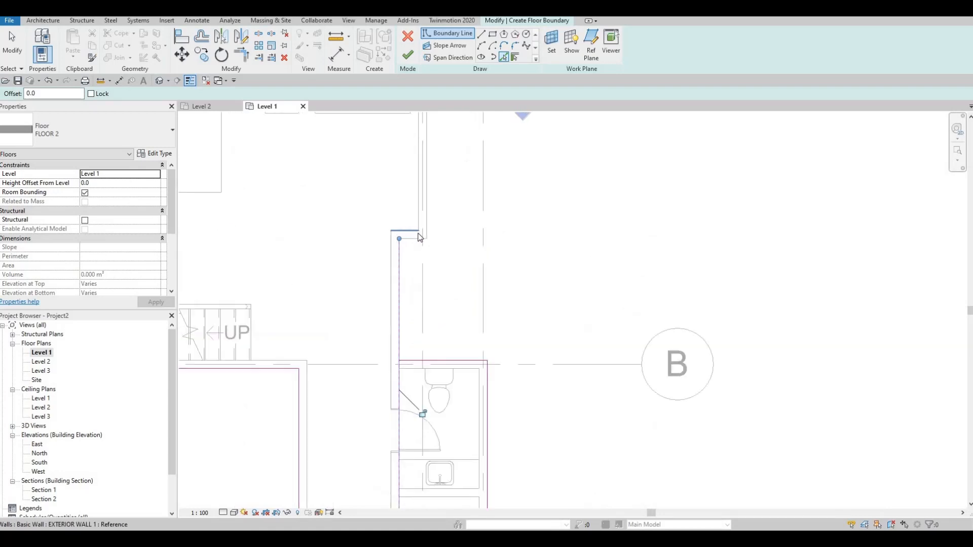
{"action": "left_click", "coordinate": [427, 222]}
{"action": "scroll", "coordinate": [441, 203], "scroll_direction": "down", "scroll_amount": 4}
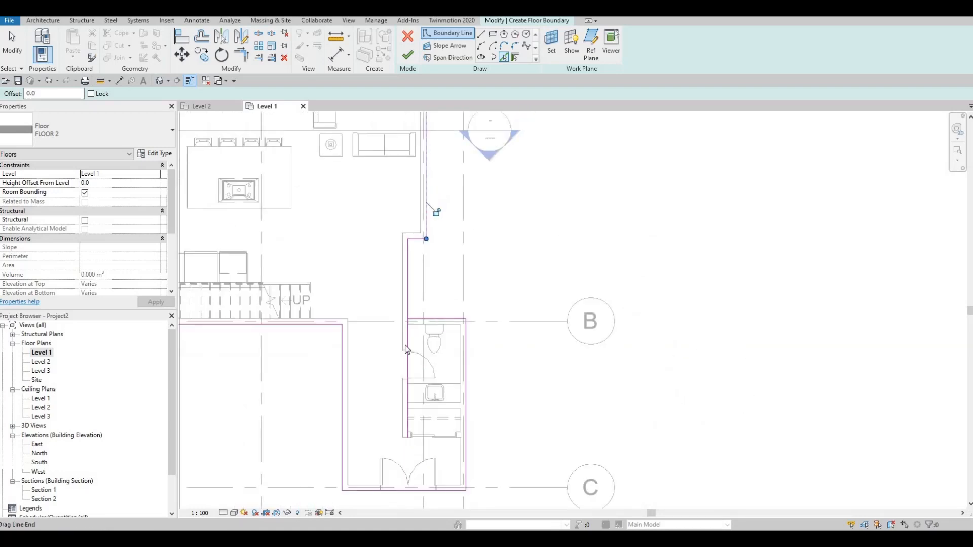
- Trim the boundary line along grid 1 to a corner with the boundary line along grid B
{"action": "scroll", "coordinate": [391, 263], "scroll_direction": "up", "scroll_amount": 4}
{"action": "key", "text": "Escape"}
{"action": "key", "text": "Escape"}
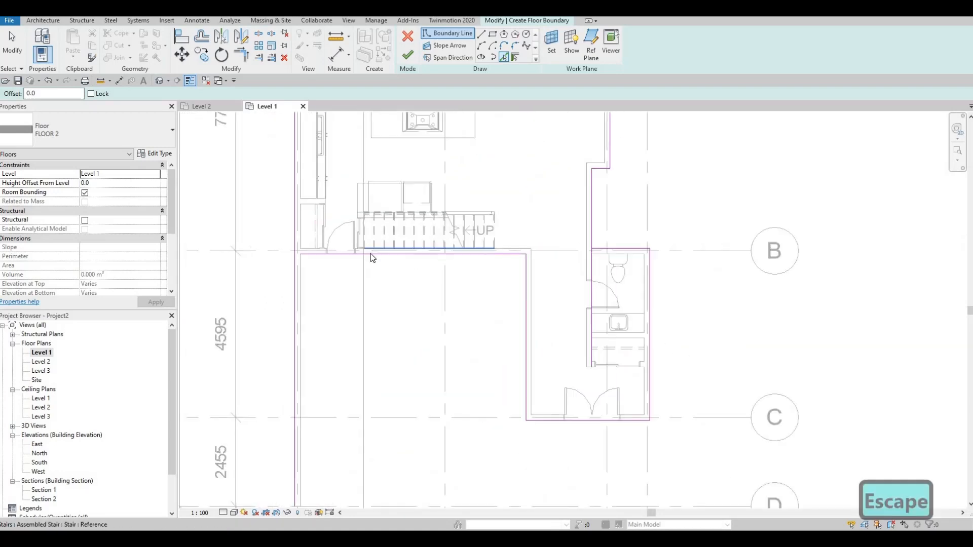
{"action": "key", "text": "t"}
{"action": "key", "text": "r"}
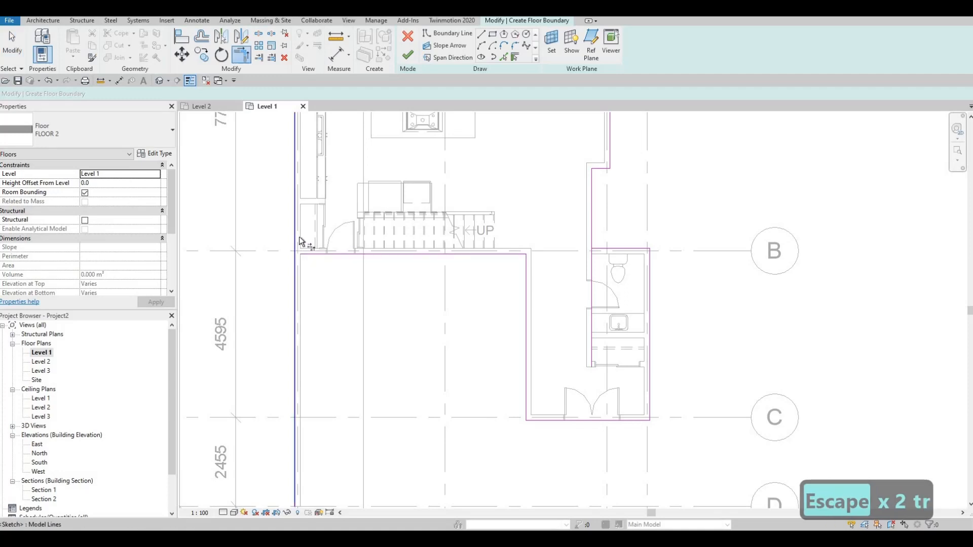
{"action": "left_click", "coordinate": [296, 238]}
{"action": "left_click", "coordinate": [354, 254]}
{"action": "scroll", "coordinate": [372, 278], "scroll_direction": "down", "scroll_amount": 2}
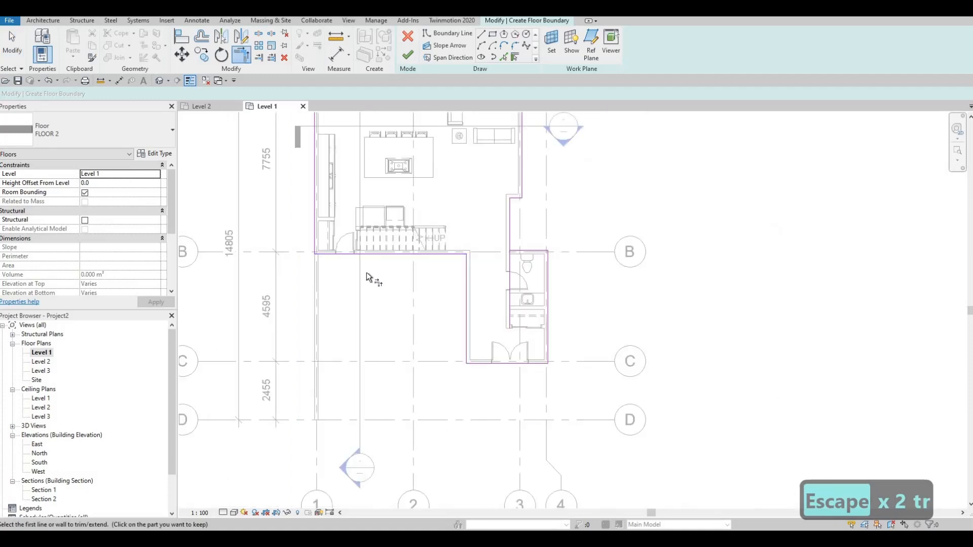
{"action": "middle_click_drag", "start_coordinate": [404, 269], "coordinate": [388, 257]}
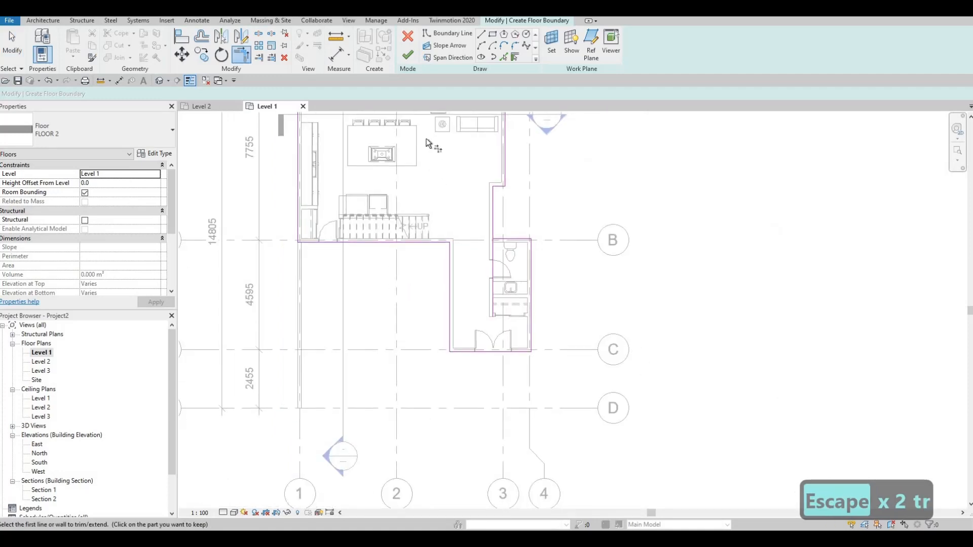
- Try to finish the floor boundary, and inspect the sketch lines highlighted by the error near the washroom
{"action": "left_click", "coordinate": [409, 58]}
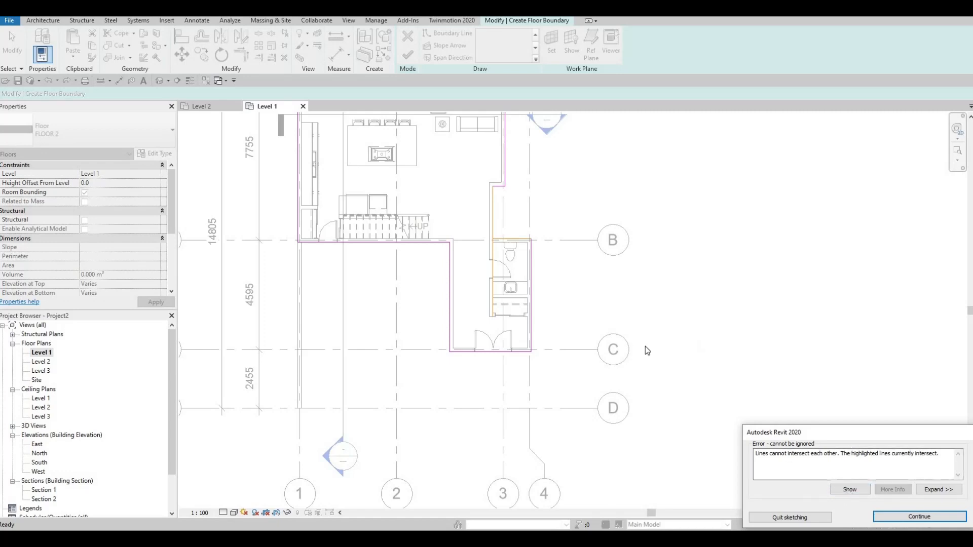
{"action": "left_click", "coordinate": [848, 490]}
{"action": "scroll", "coordinate": [527, 287], "scroll_direction": "up", "scroll_amount": 2}
{"action": "scroll", "coordinate": [527, 292], "scroll_direction": "up", "scroll_amount": 2}
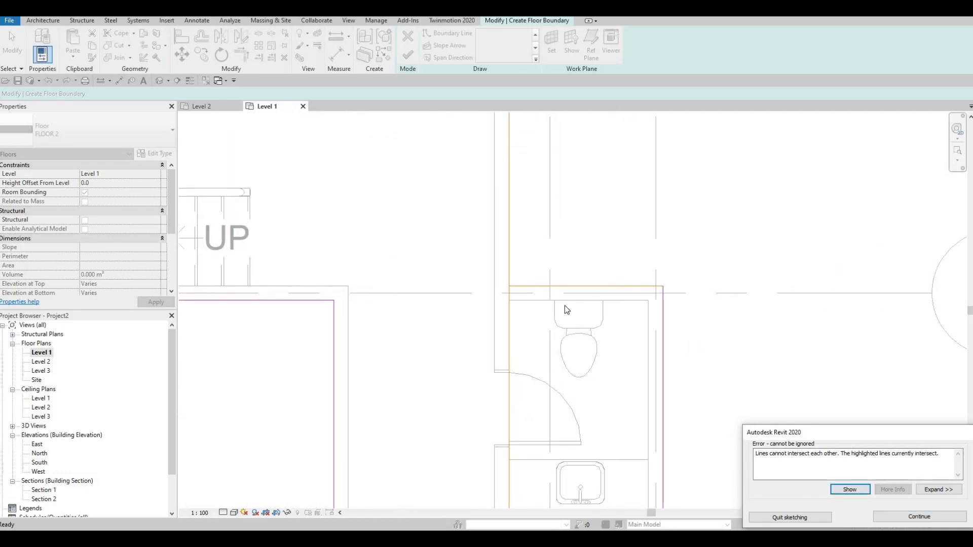
{"action": "left_click", "coordinate": [924, 519]}
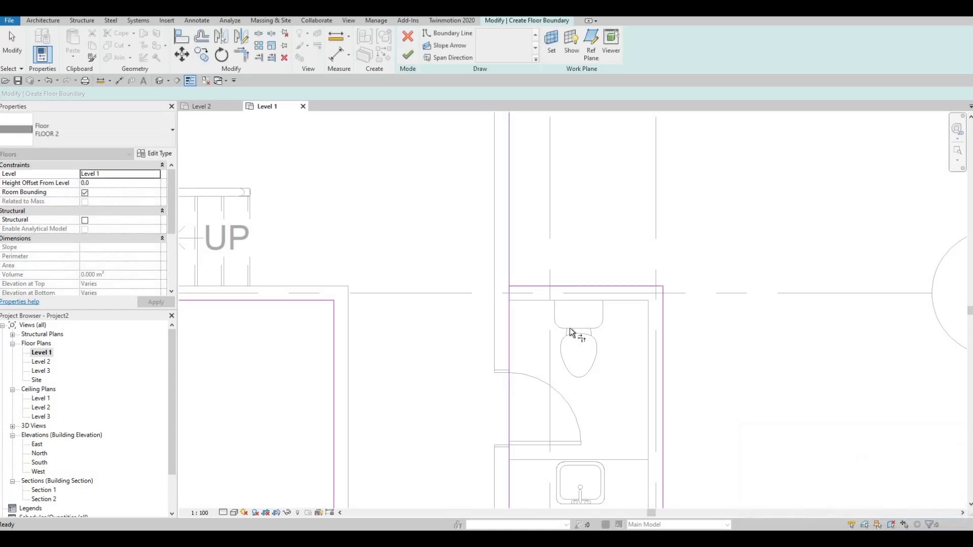
- Trim the two boundary lines to a clean corner at the washroom's north wall and finish the floor
{"action": "key", "text": "t"}
{"action": "key", "text": "r"}
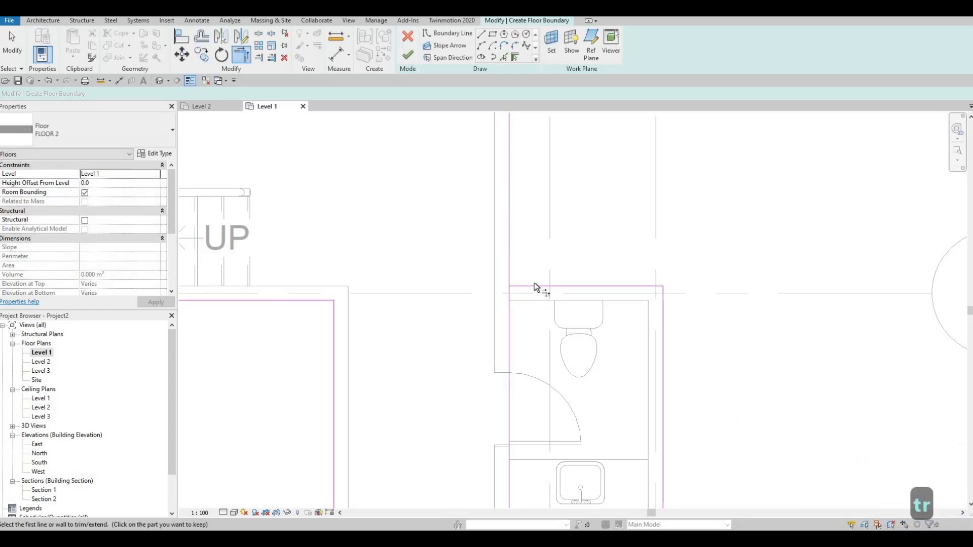
{"action": "left_click", "coordinate": [538, 286]}
{"action": "left_click", "coordinate": [511, 245]}
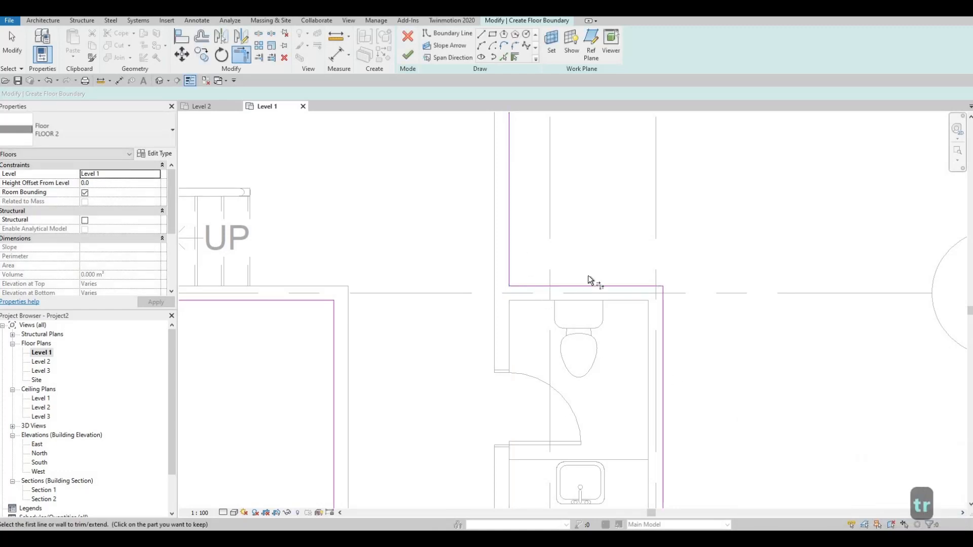
{"action": "scroll", "coordinate": [590, 271], "scroll_direction": "down", "scroll_amount": 3}
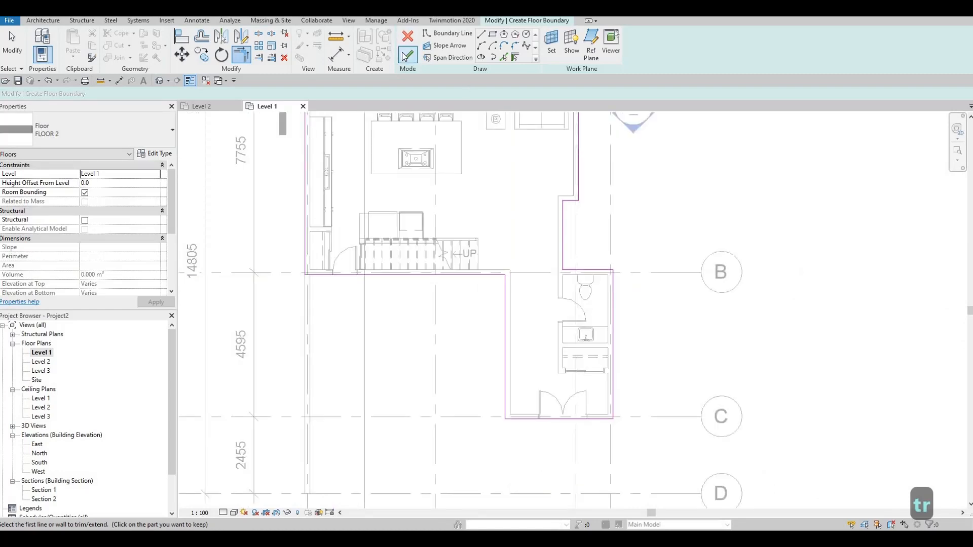
{"action": "left_click", "coordinate": [407, 55]}
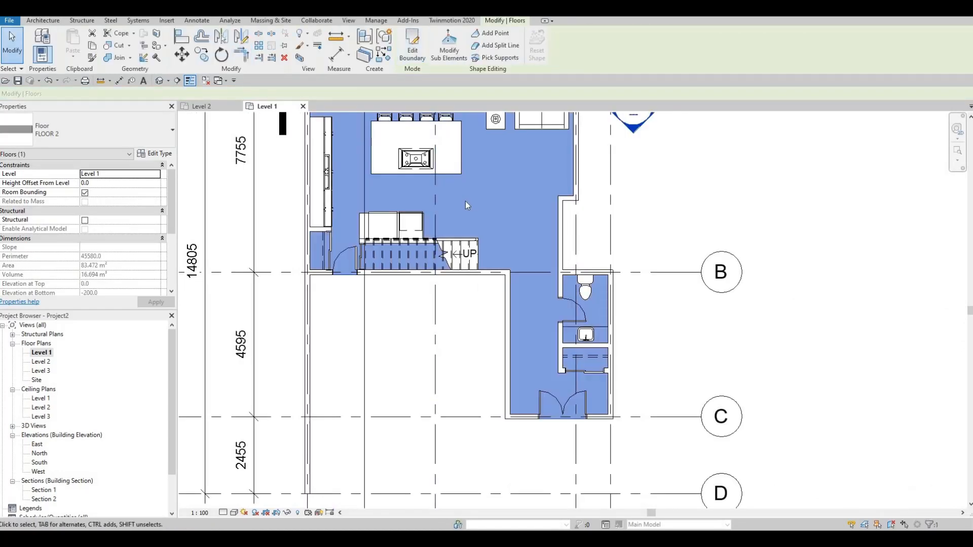
- Deselect the new floor and pick its face at the washroom's outer edge for Split Face
{"action": "middle_click_drag", "start_coordinate": [565, 280], "coordinate": [491, 284]}
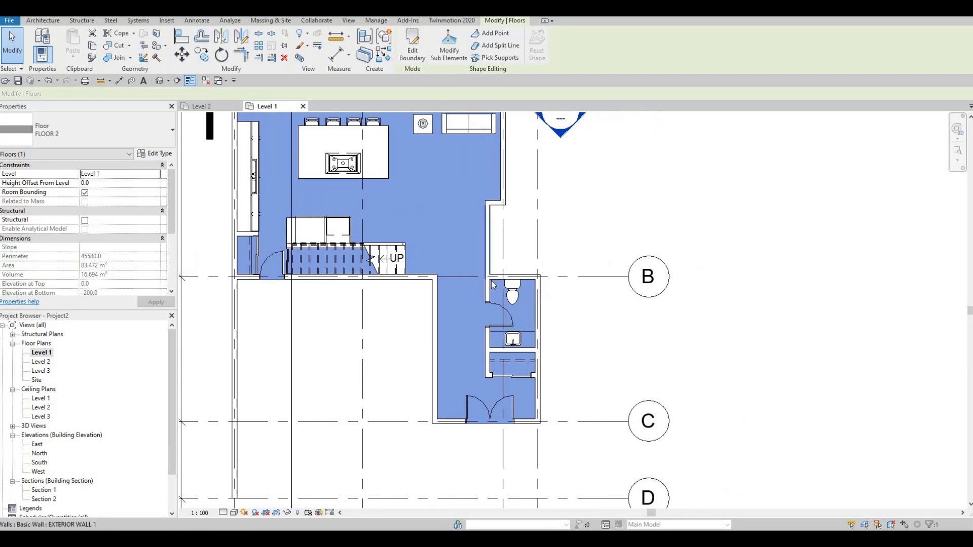
{"action": "scroll", "coordinate": [480, 281], "scroll_direction": "up", "scroll_amount": 2}
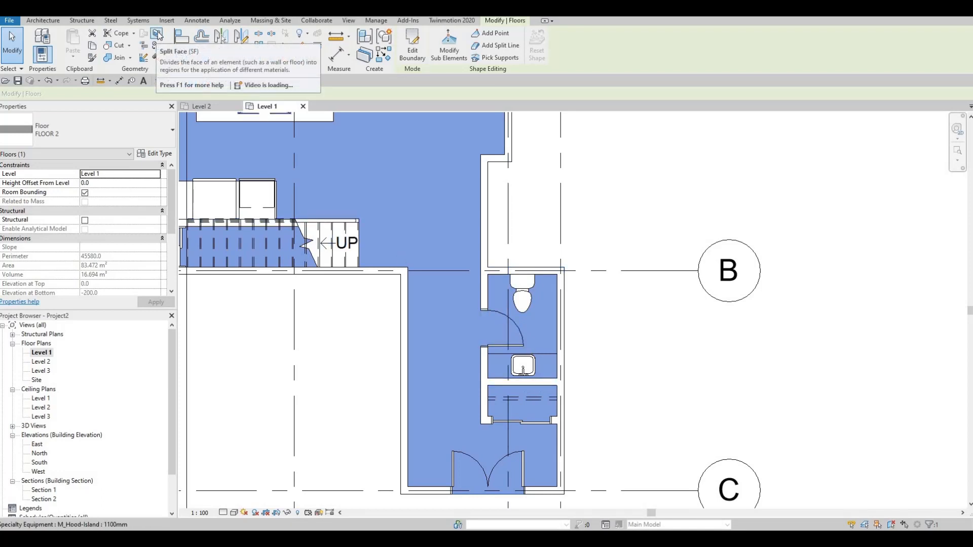
{"action": "scroll", "coordinate": [515, 189], "scroll_direction": "up", "scroll_amount": 1}
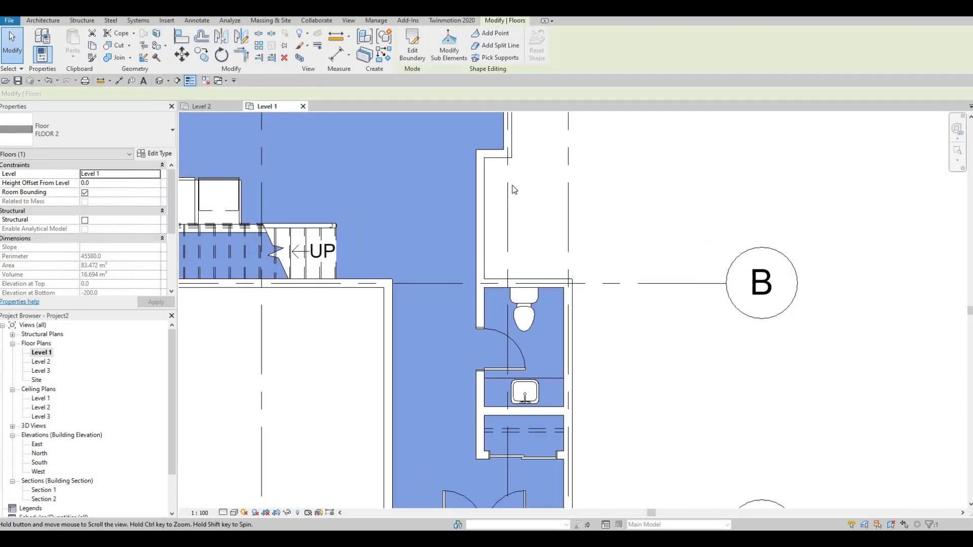
{"action": "scroll", "coordinate": [515, 189], "scroll_direction": "down", "scroll_amount": 1}
{"action": "key", "text": "Escape"}
{"action": "key", "text": "Escape"}
{"action": "key", "text": "Escape"}
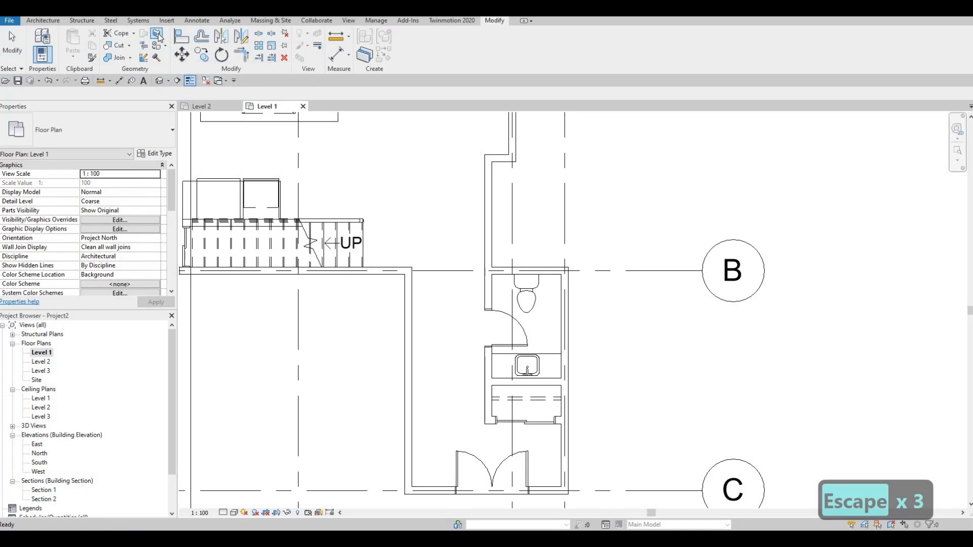
{"action": "left_click", "coordinate": [569, 314]}
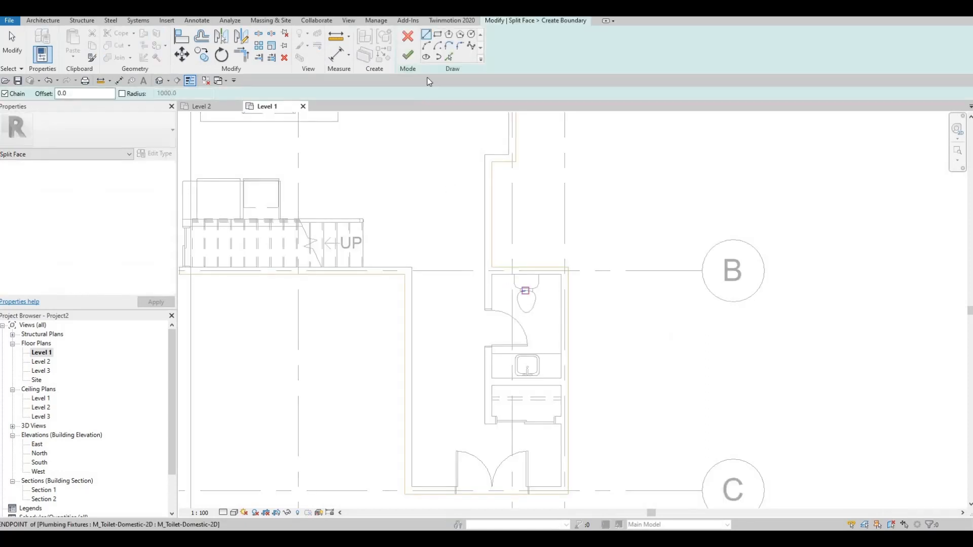
- Sketch a rectangular split boundary 1450 mm wide between opposite inner corners of the washroom, enclosing the toilet and sink
{"action": "scroll", "coordinate": [568, 283], "scroll_direction": "up", "scroll_amount": 3}
{"action": "middle_click_drag", "start_coordinate": [524, 396], "coordinate": [534, 357]}
{"action": "left_click", "coordinate": [572, 280]}
{"action": "middle_click_drag", "start_coordinate": [484, 410], "coordinate": [490, 350]}
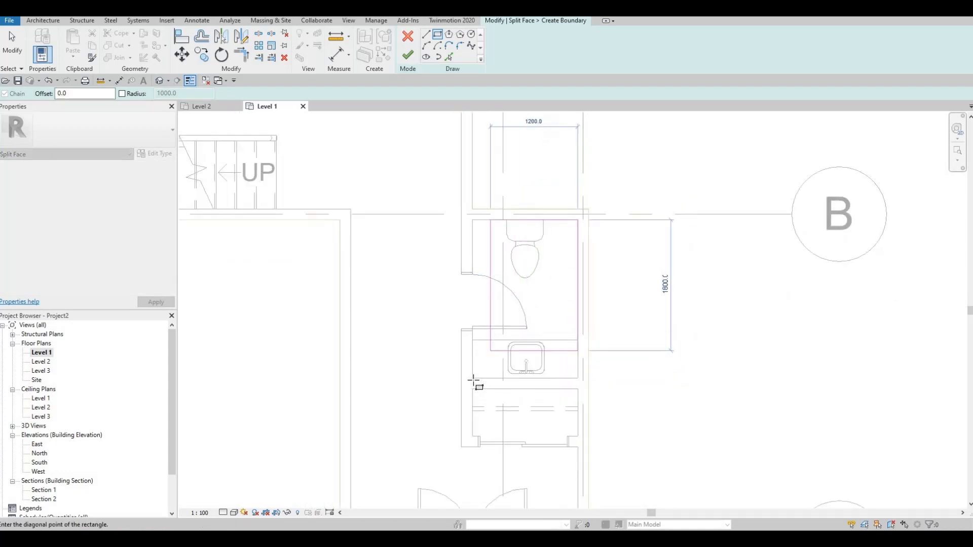
{"action": "left_click", "coordinate": [472, 378]}
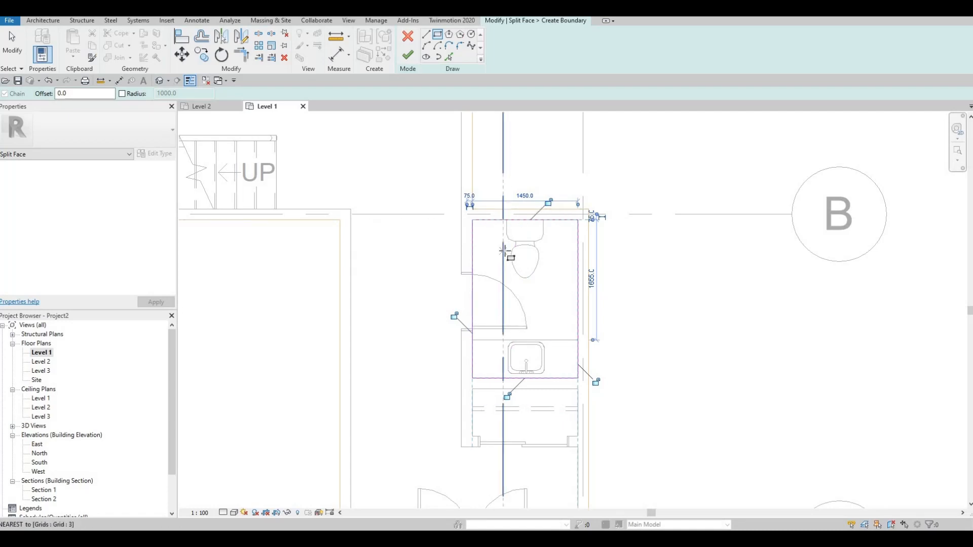
{"action": "scroll", "coordinate": [505, 252], "scroll_direction": "up", "scroll_amount": 1}
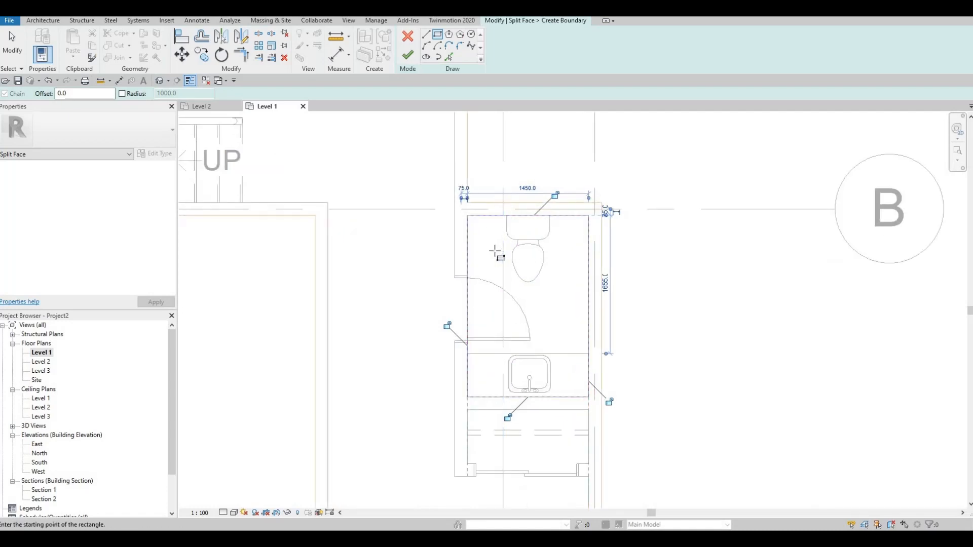
- Check the rectangular split boundary against the washroom's inner walls and finish the Split Face sketch
{"action": "key", "text": "Escape"}
{"action": "key", "text": "Escape"}
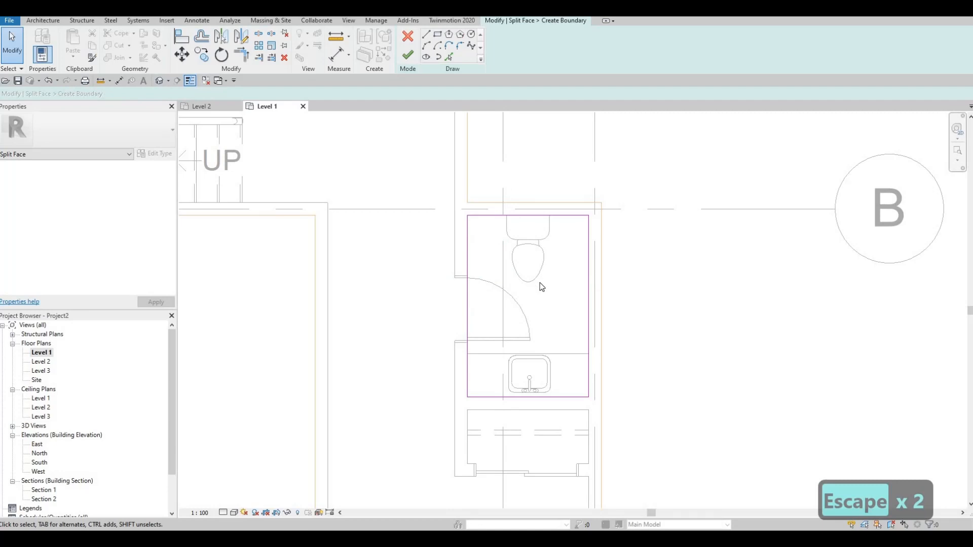
{"action": "scroll", "coordinate": [563, 240], "scroll_direction": "up", "scroll_amount": 2}
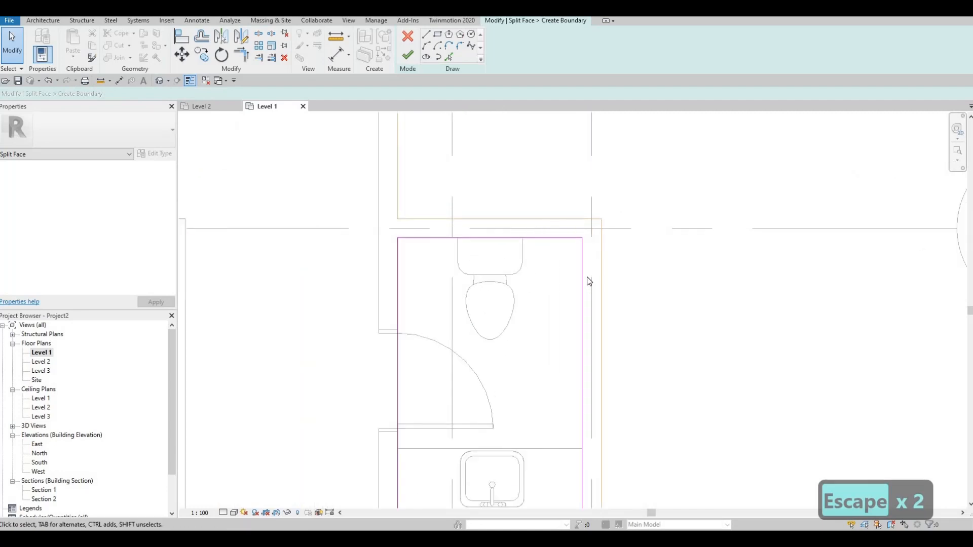
{"action": "scroll", "coordinate": [584, 223], "scroll_direction": "down", "scroll_amount": 3}
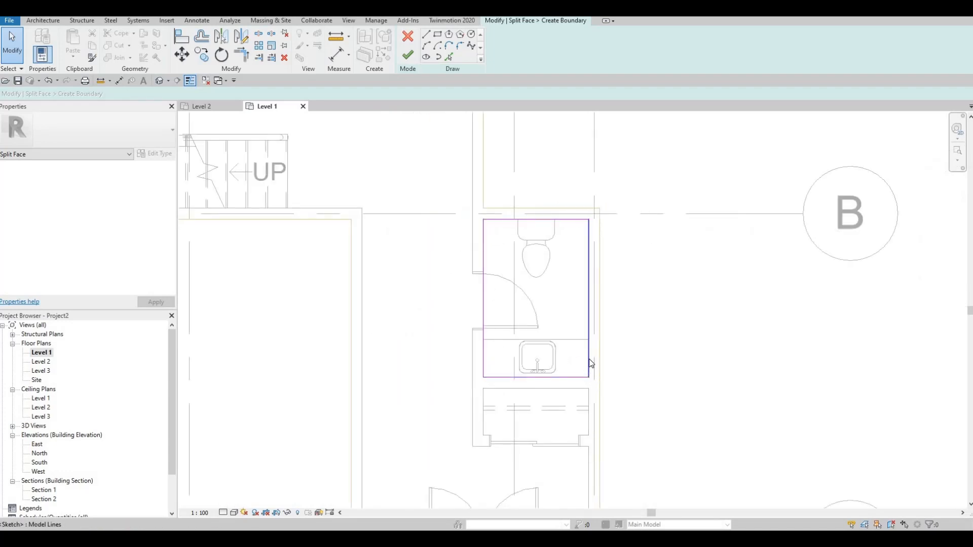
{"action": "scroll", "coordinate": [590, 363], "scroll_direction": "up", "scroll_amount": 3}
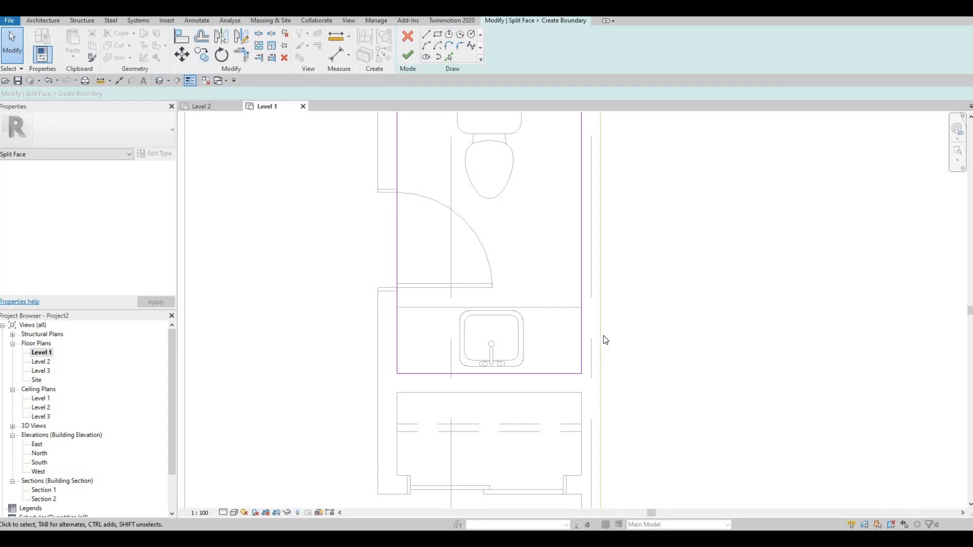
{"action": "scroll", "coordinate": [458, 143], "scroll_direction": "down", "scroll_amount": 3}
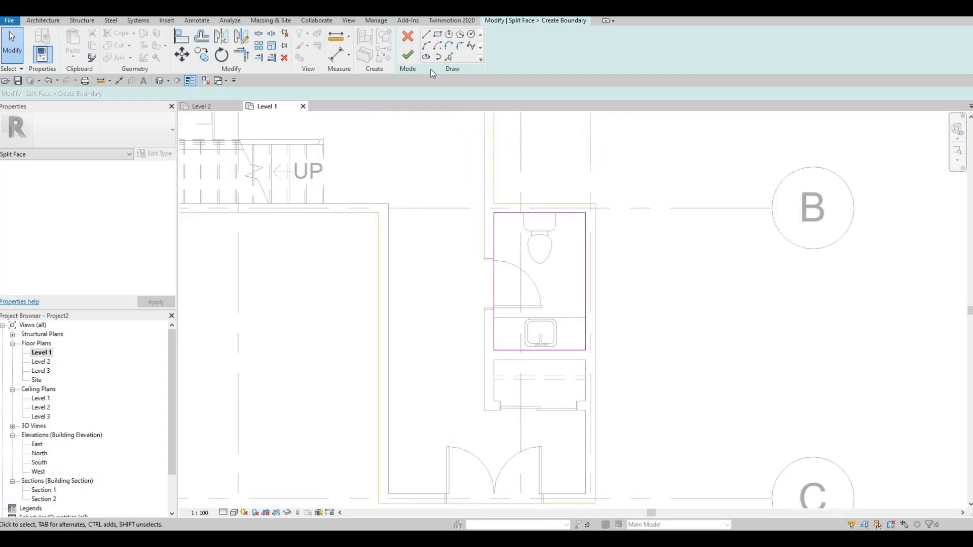
{"action": "left_click", "coordinate": [408, 56]}
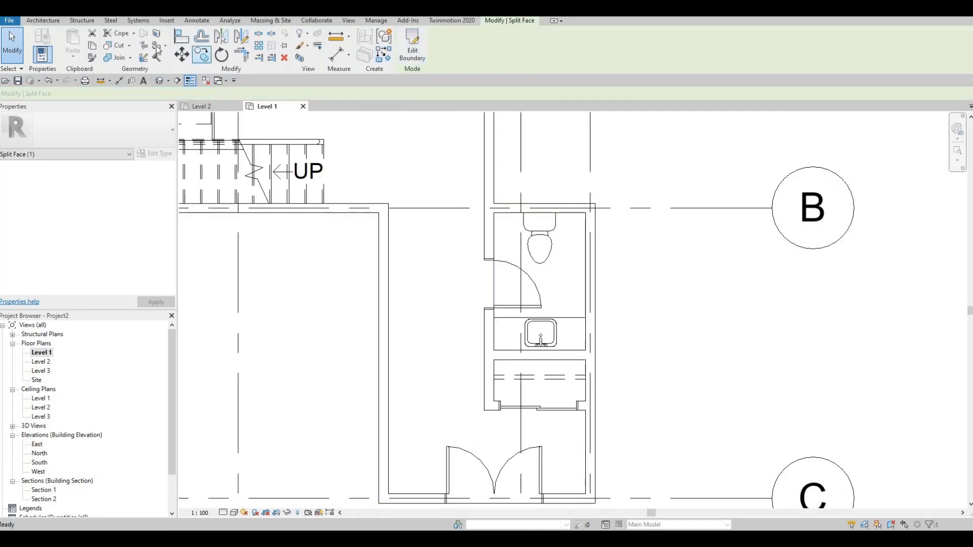
- Paint the split floor region inside the washroom with the Textile - Black material
{"action": "left_click", "coordinate": [158, 46]}
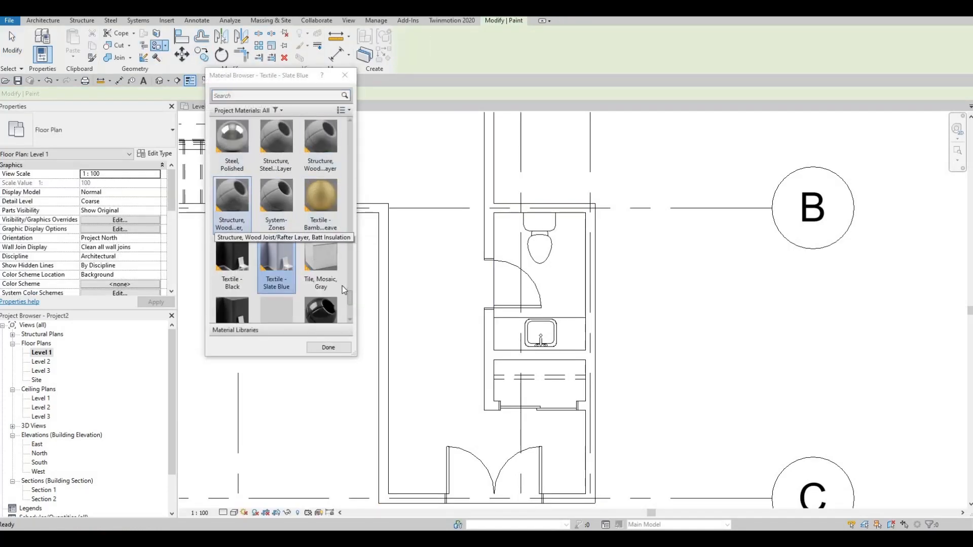
{"action": "scroll", "coordinate": [237, 246], "scroll_direction": "down", "scroll_amount": 1}
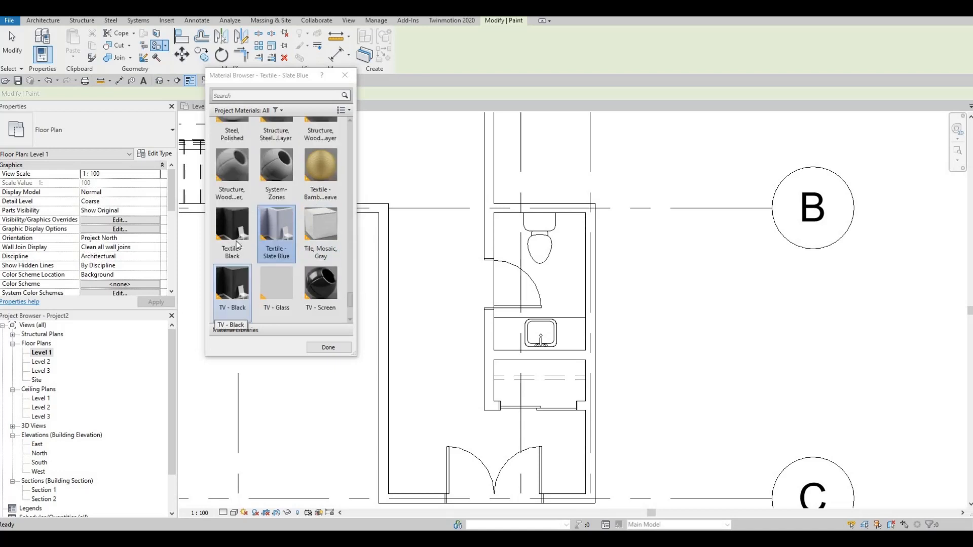
{"action": "left_click", "coordinate": [234, 244]}
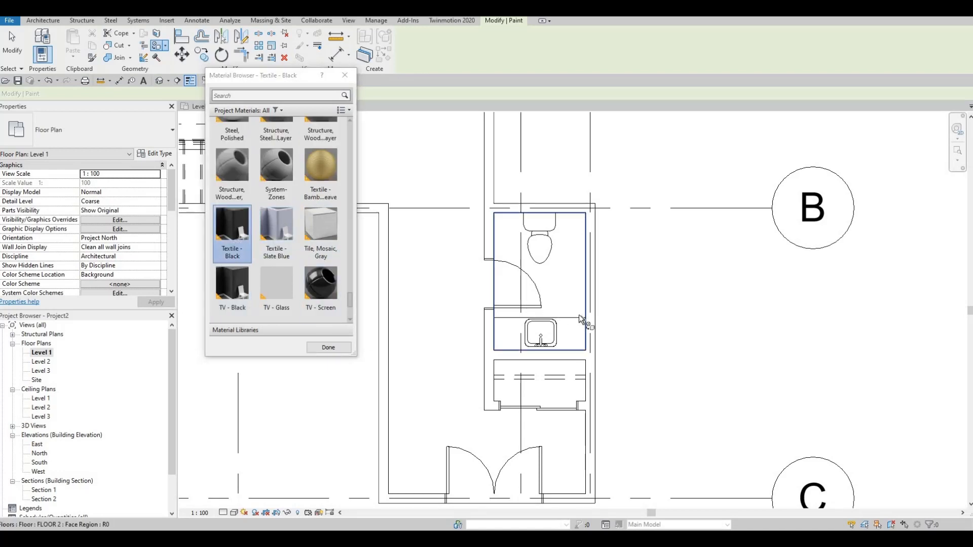
{"action": "left_click", "coordinate": [516, 338]}
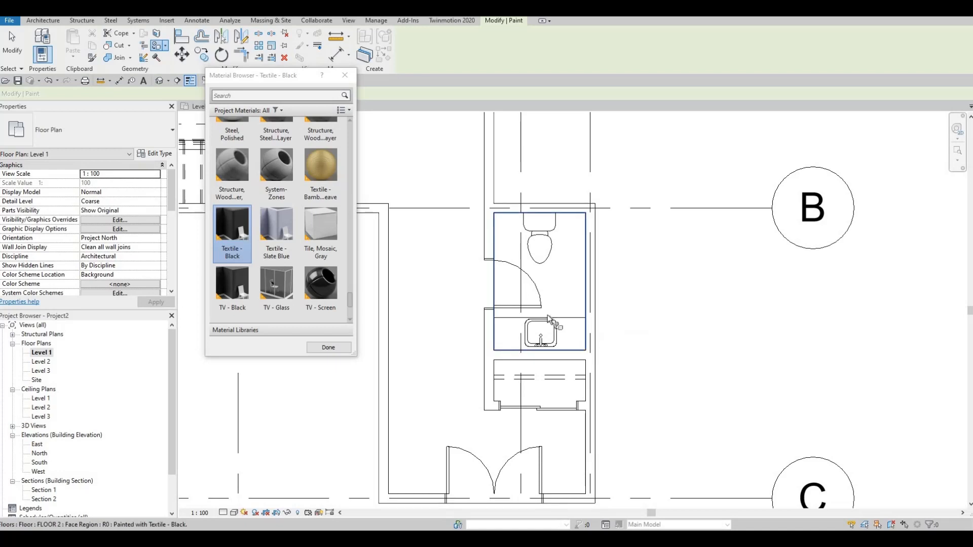
{"action": "scroll", "coordinate": [522, 337], "scroll_direction": "up", "scroll_amount": 1}
{"action": "middle_click_drag", "start_coordinate": [522, 338], "coordinate": [552, 315]}
{"action": "scroll", "coordinate": [552, 314], "scroll_direction": "down", "scroll_amount": 2}
{"action": "key", "text": "Escape"}
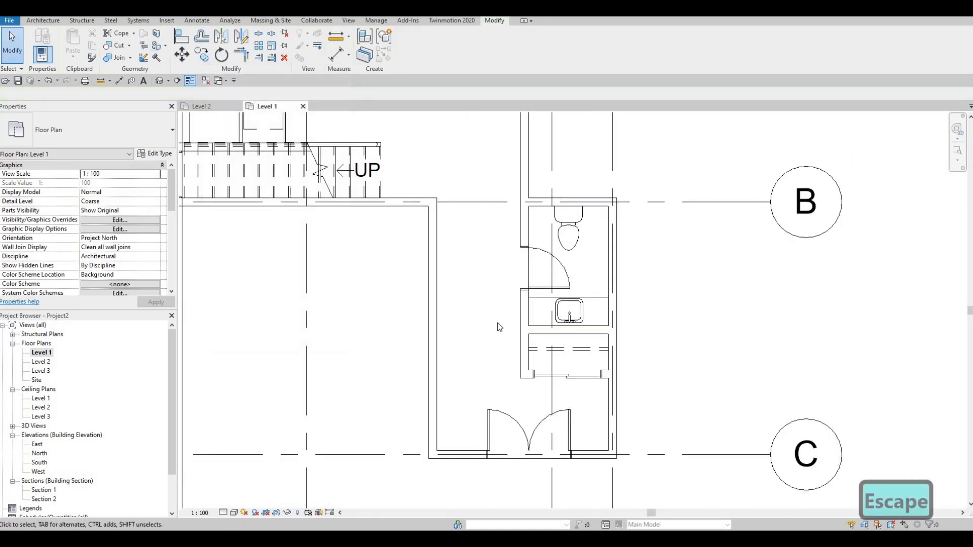
- Select the washroom's split face region to check its outline, and clear the selection
{"action": "middle_click_drag", "start_coordinate": [498, 329], "coordinate": [527, 320]}
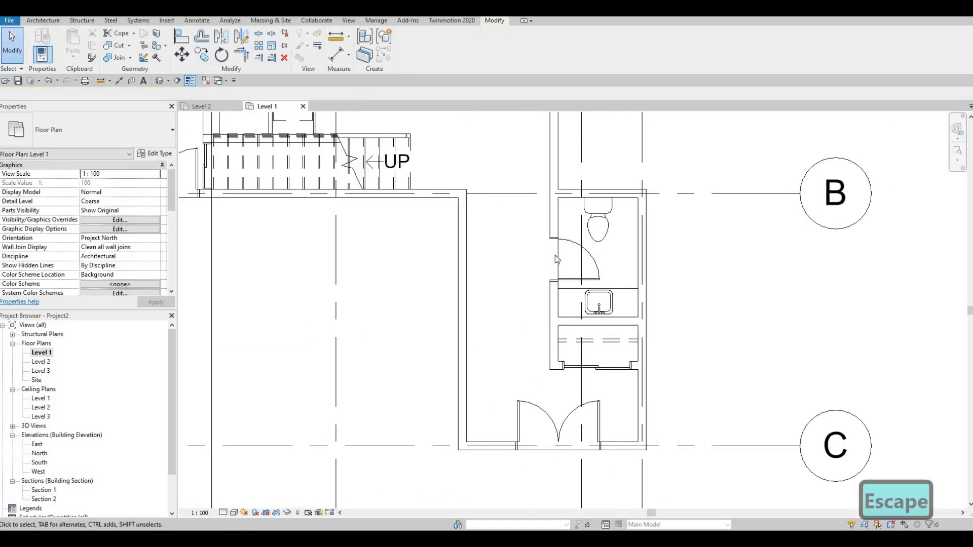
{"action": "key", "text": "Tab"}
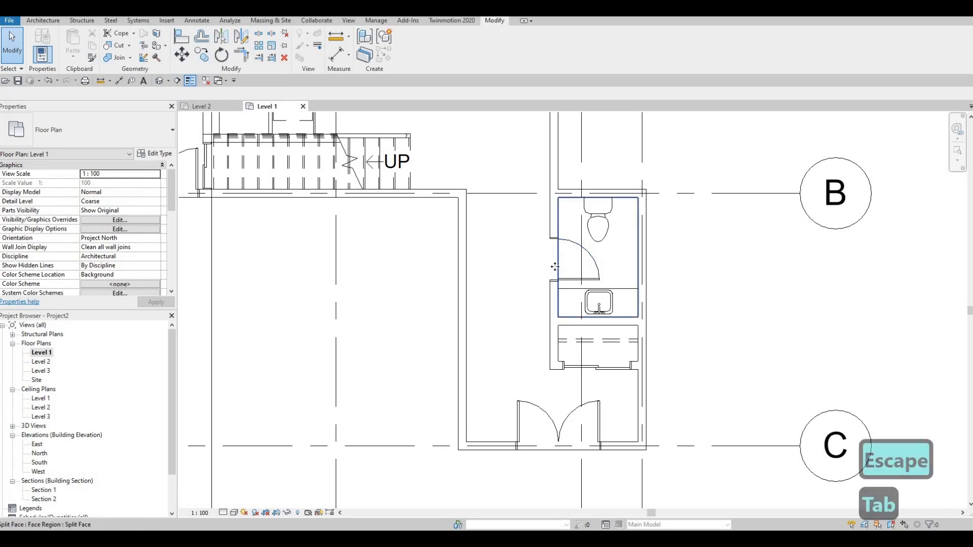
{"action": "left_click", "coordinate": [565, 264]}
{"action": "scroll", "coordinate": [508, 301], "scroll_direction": "down", "scroll_amount": 5}
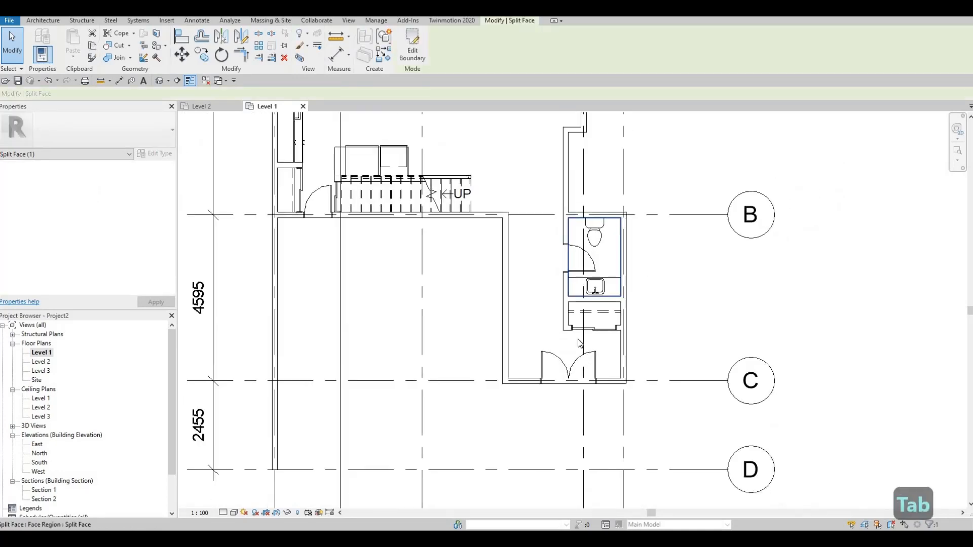
{"action": "key", "text": "Escape"}
- Set the Level 1 plan's visual style to Realistic and examine the painted washroom floor closely
{"action": "left_click", "coordinate": [234, 512]}
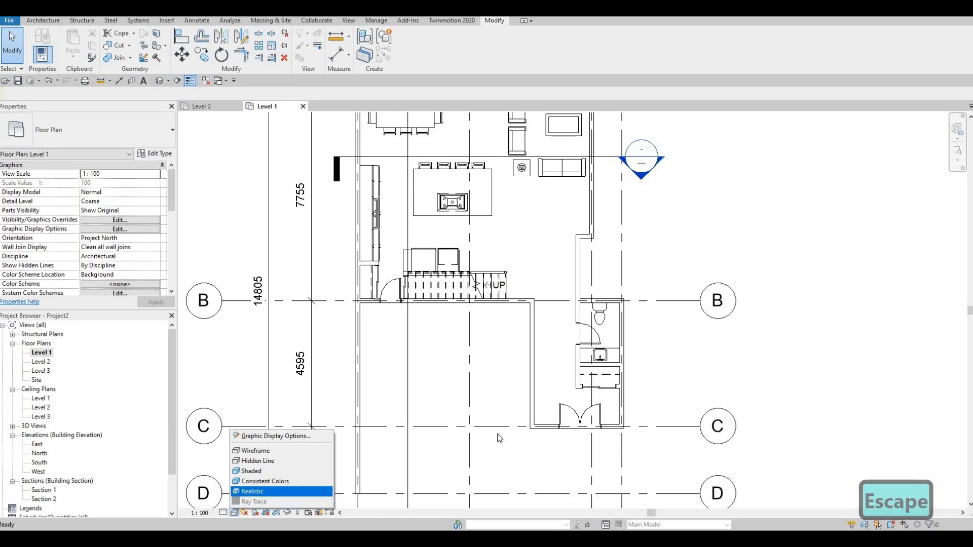
{"action": "key", "text": "Return"}
{"action": "middle_click_drag", "start_coordinate": [605, 338], "coordinate": [601, 347]}
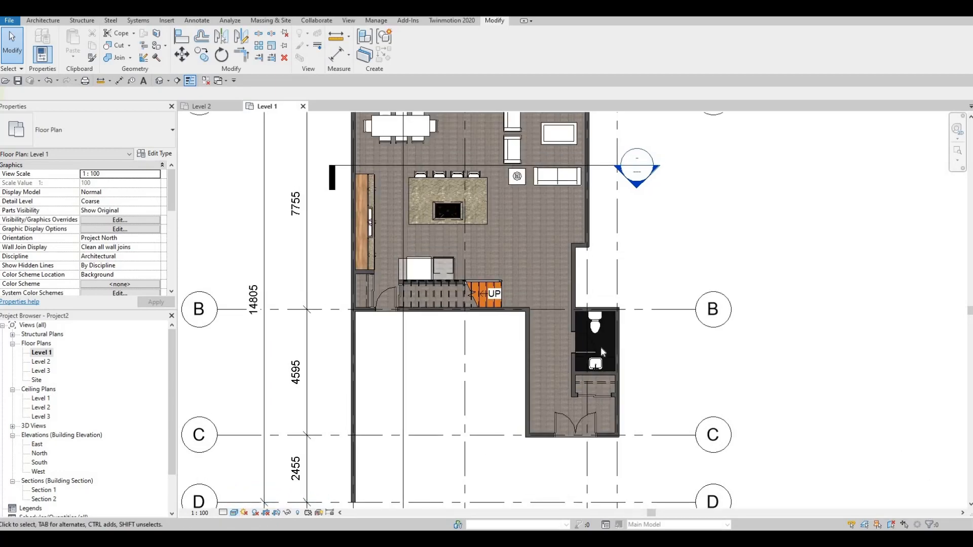
{"action": "scroll", "coordinate": [600, 347], "scroll_direction": "up", "scroll_amount": 5}
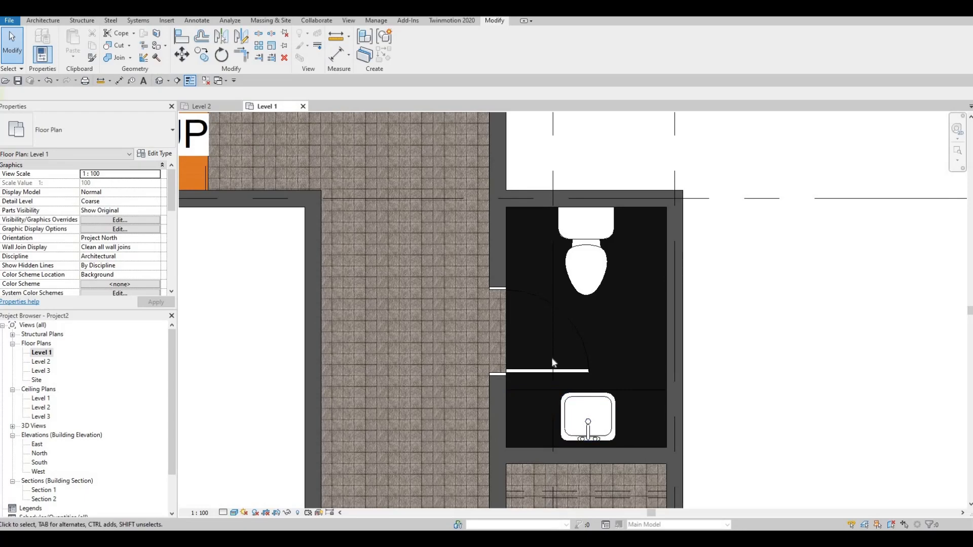
{"action": "scroll", "coordinate": [552, 362], "scroll_direction": "up", "scroll_amount": 4}
{"action": "scroll", "coordinate": [562, 347], "scroll_direction": "down", "scroll_amount": 4}
{"action": "middle_click_drag", "start_coordinate": [503, 411], "coordinate": [530, 421]}
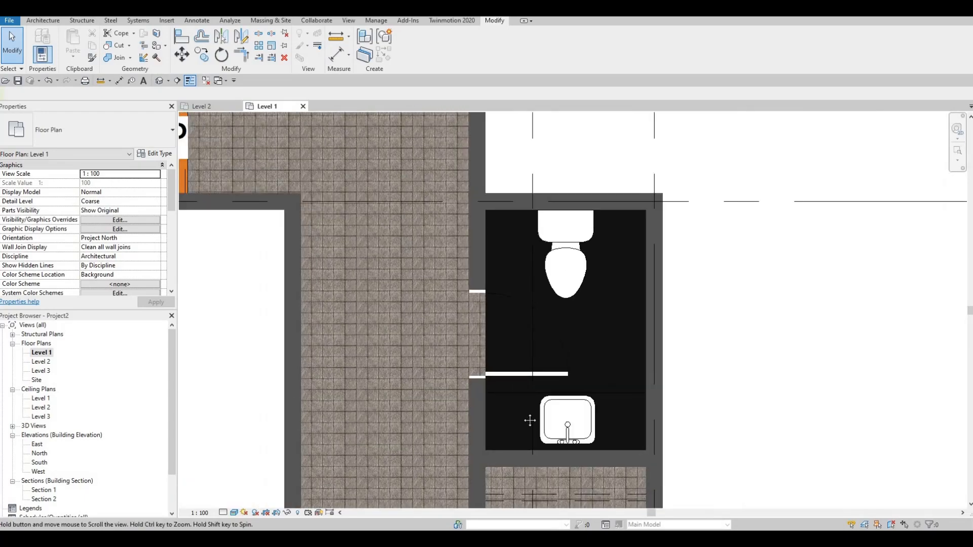
- Examine the floor finish across the kitchen, living area and entry, and the open area between grids B and D
{"action": "scroll", "coordinate": [529, 420], "scroll_direction": "down", "scroll_amount": 5}
{"action": "mouse_move", "coordinate": [456, 279]}
{"action": "middle_mouse_down"}
{"action": "mouse_move", "coordinate": [452, 390]}
{"action": "mouse_move", "coordinate": [456, 383]}
{"action": "middle_mouse_up"}
{"action": "mouse_move", "coordinate": [399, 349]}
{"action": "middle_mouse_down"}
{"action": "mouse_move", "coordinate": [418, 319]}
{"action": "mouse_move", "coordinate": [421, 328]}
{"action": "middle_mouse_up"}
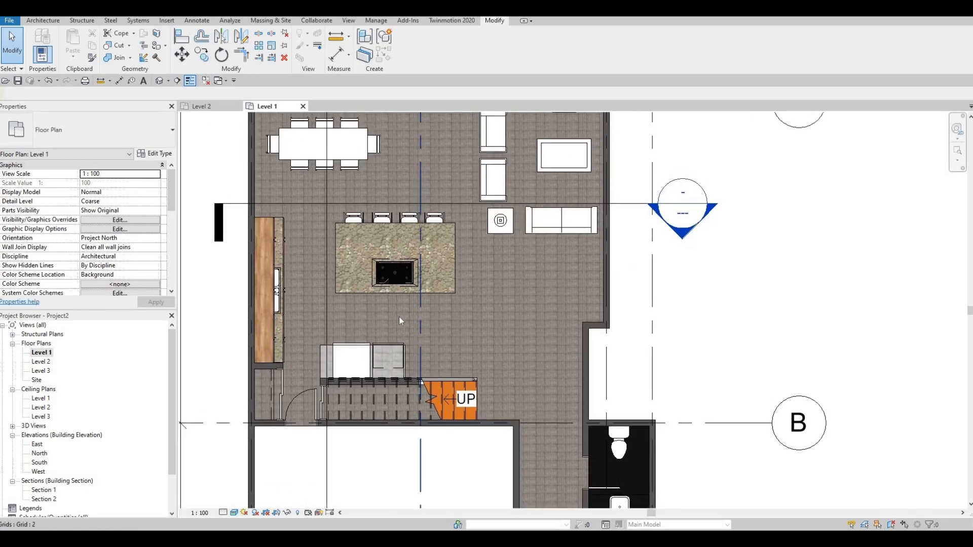
{"action": "scroll", "coordinate": [400, 319], "scroll_direction": "up", "scroll_amount": 2}
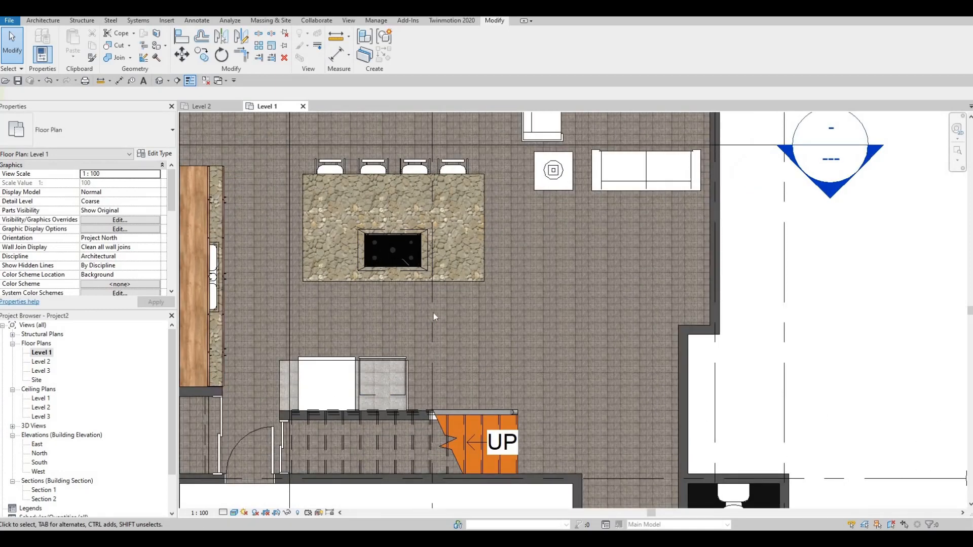
{"action": "scroll", "coordinate": [433, 319], "scroll_direction": "down", "scroll_amount": 3}
{"action": "key", "text": "Escape"}
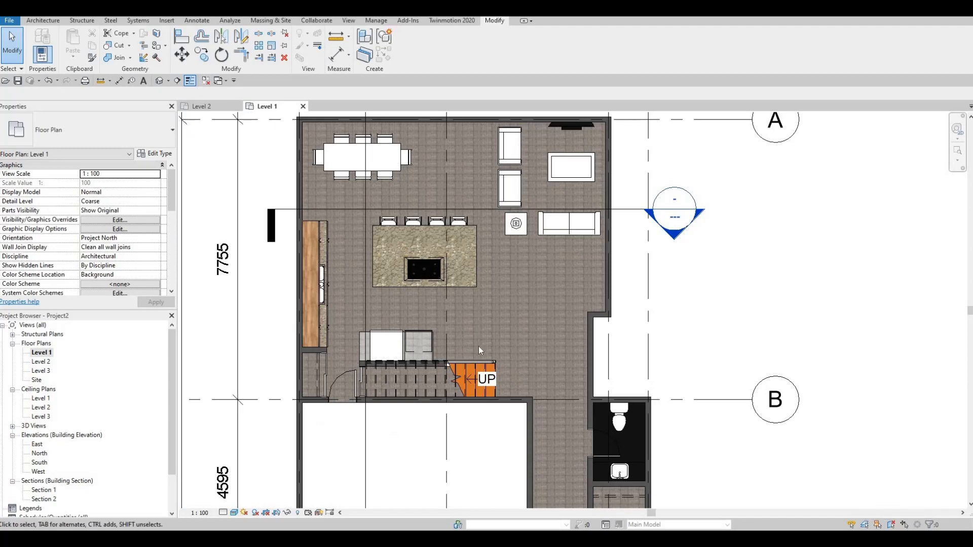
{"action": "scroll", "coordinate": [478, 345], "scroll_direction": "down", "scroll_amount": 2}
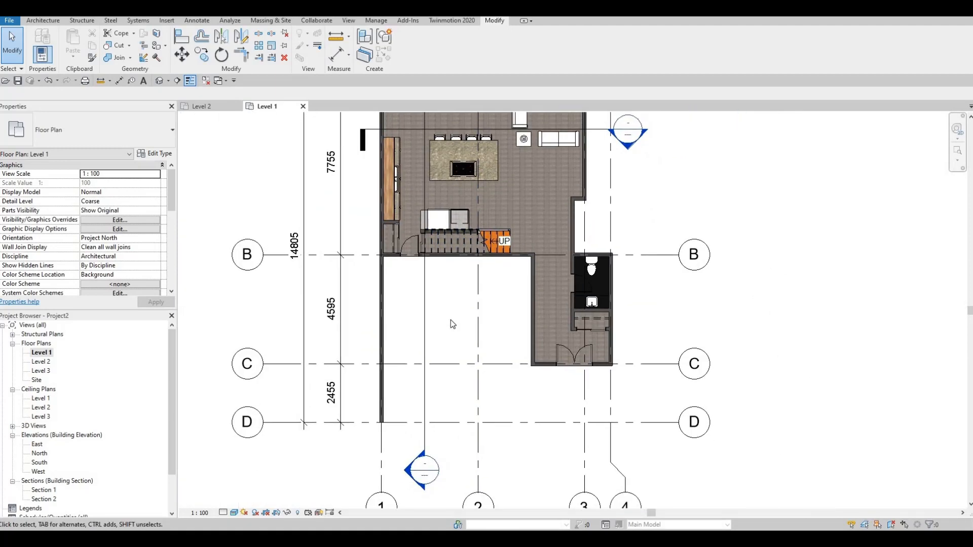
{"action": "middle_click_drag", "start_coordinate": [400, 362], "coordinate": [368, 394]}
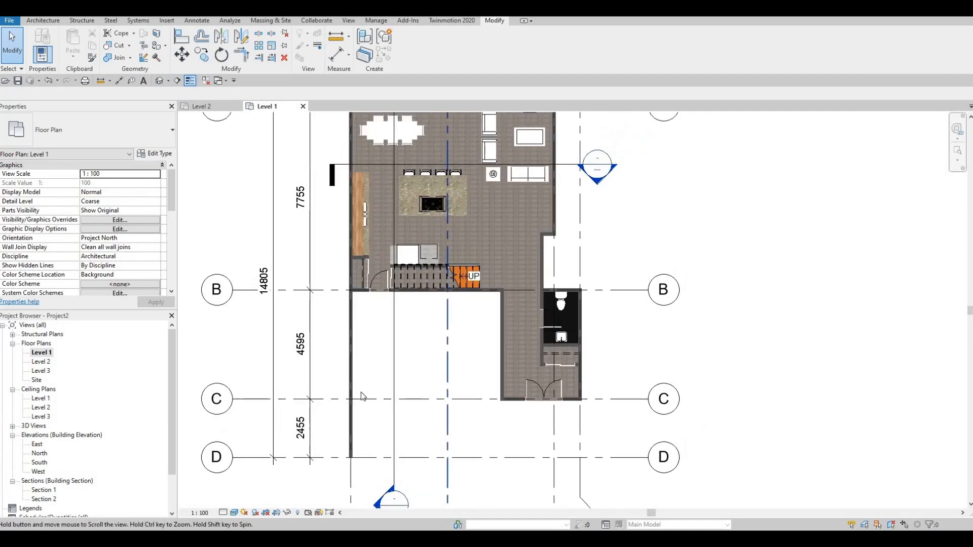
{"action": "scroll", "coordinate": [362, 394], "scroll_direction": "up", "scroll_amount": 1}
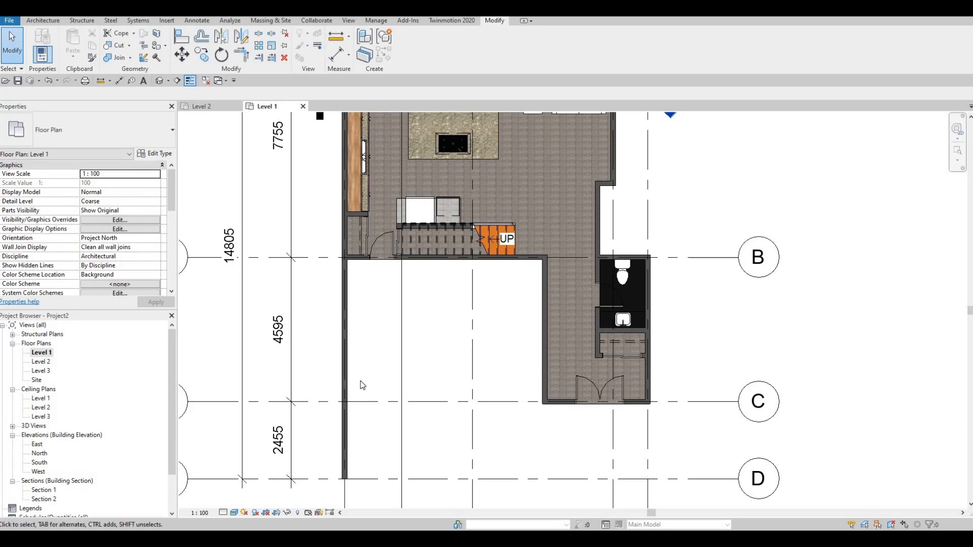
{"action": "scroll", "coordinate": [361, 381], "scroll_direction": "down", "scroll_amount": 2}
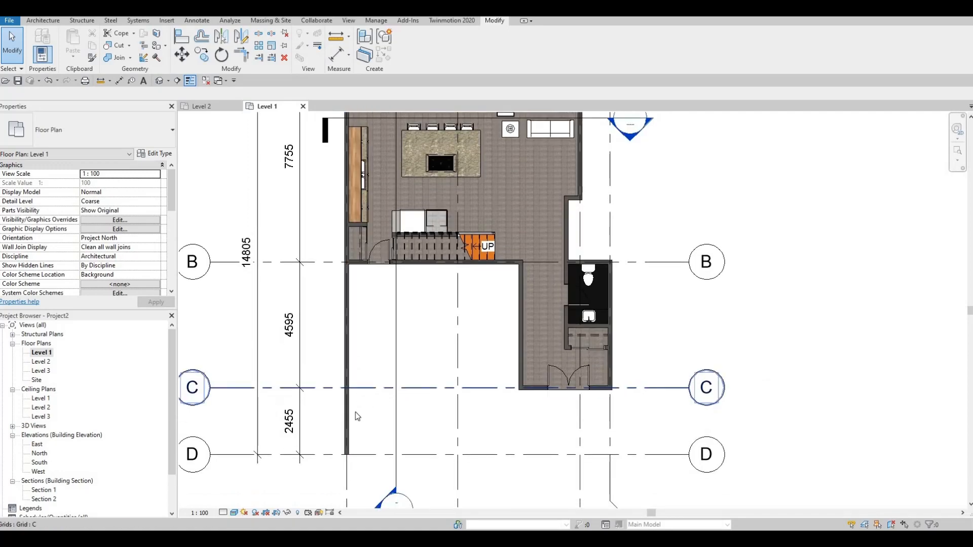
{"action": "mouse_move", "coordinate": [357, 416]}
{"action": "middle_mouse_down"}
{"action": "mouse_move", "coordinate": [346, 405]}
{"action": "mouse_move", "coordinate": [382, 423]}
{"action": "middle_mouse_up"}
{"action": "scroll", "coordinate": [355, 411], "scroll_direction": "down", "scroll_amount": 1}
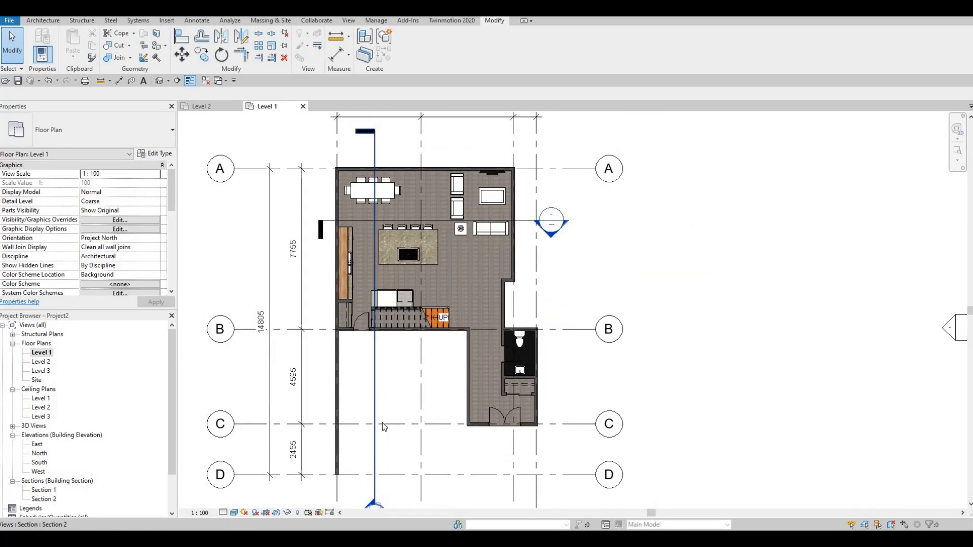
- Set the Level 1 plan's visual style back to Hidden Line
{"action": "left_click", "coordinate": [234, 513]}
{"action": "left_click", "coordinate": [258, 461]}
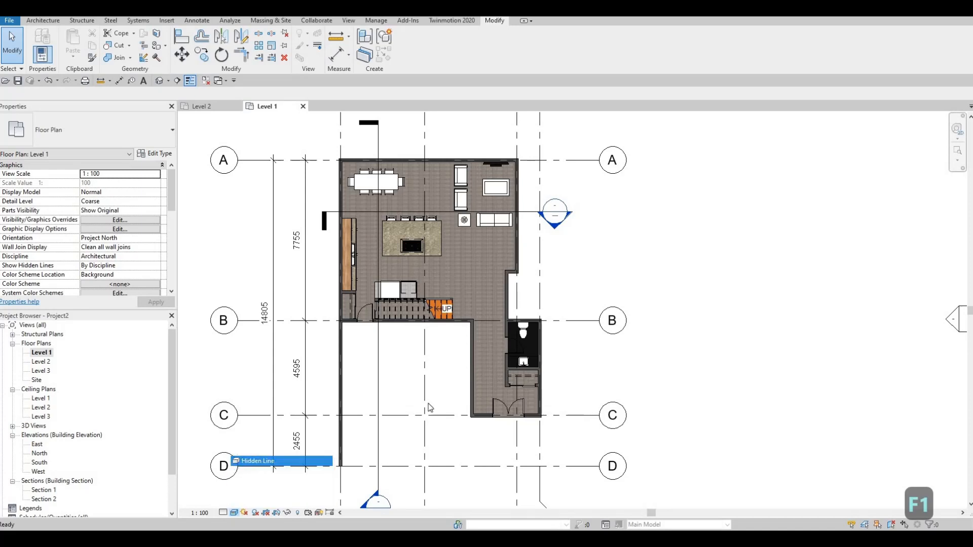
{"action": "scroll", "coordinate": [408, 411], "scroll_direction": "down", "scroll_amount": 1}
{"action": "scroll", "coordinate": [452, 382], "scroll_direction": "up", "scroll_amount": 1}
{"action": "middle_click_drag", "start_coordinate": [458, 380], "coordinate": [488, 375]}
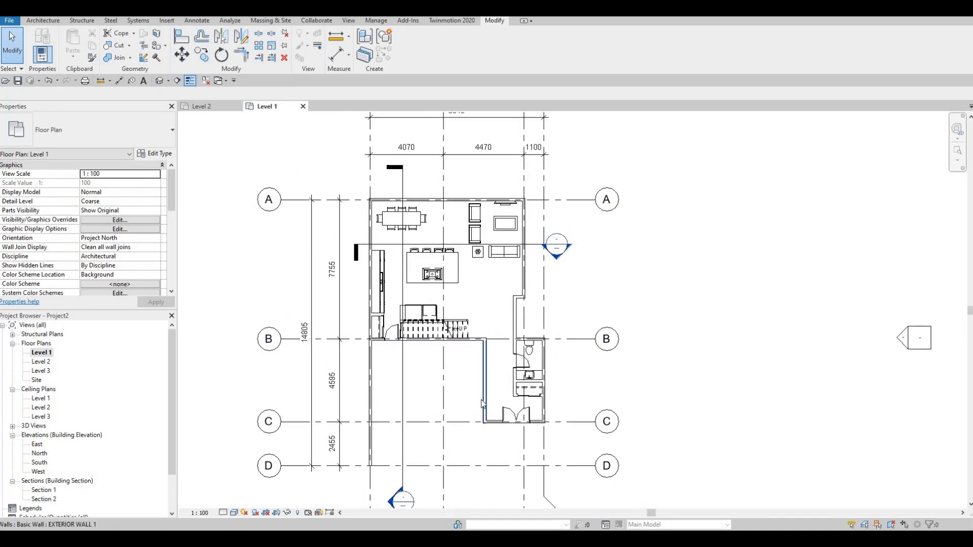
- Place a 1900 mm Curtain Wall inside the short exterior wall just above the washroom, from Level 1 up to Level 2
{"action": "scroll", "coordinate": [491, 375], "scroll_direction": "up", "scroll_amount": 2}
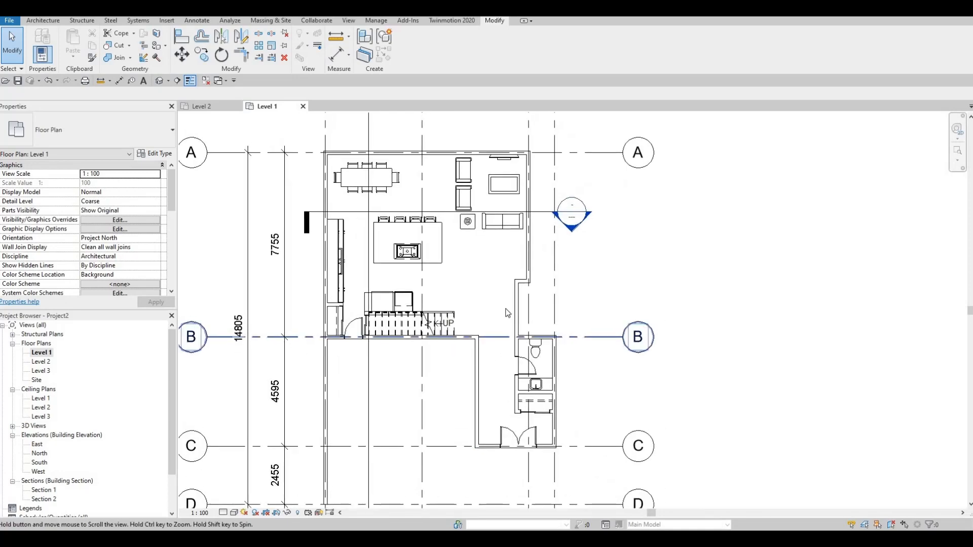
{"action": "scroll", "coordinate": [502, 308], "scroll_direction": "up", "scroll_amount": 2}
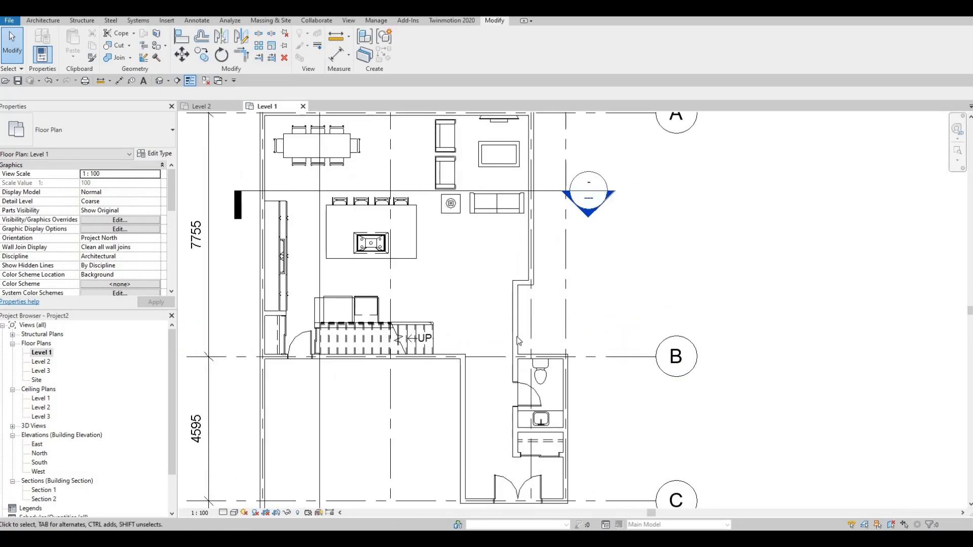
{"action": "left_click", "coordinate": [45, 21]}
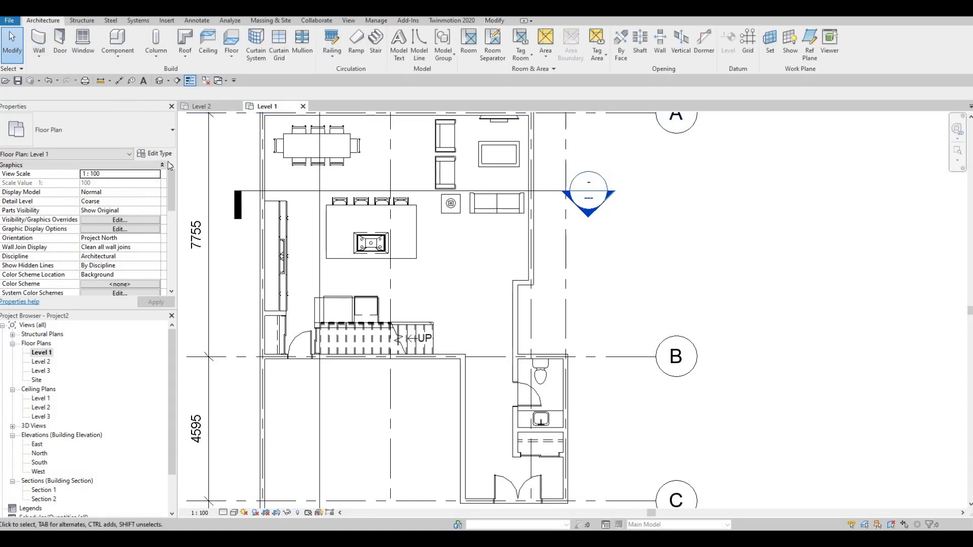
{"action": "scroll", "coordinate": [420, 195], "scroll_direction": "down", "scroll_amount": 3}
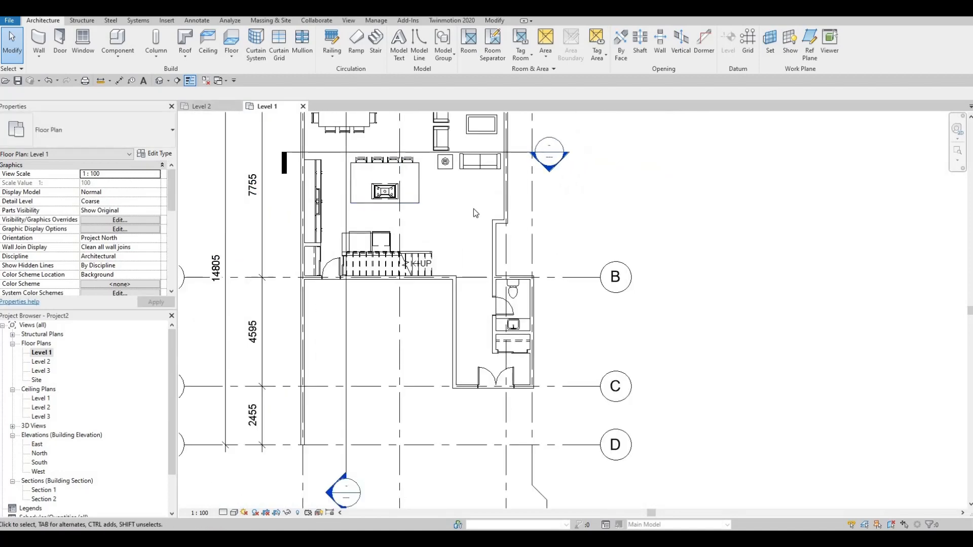
{"action": "middle_click_drag", "start_coordinate": [411, 194], "coordinate": [405, 199]}
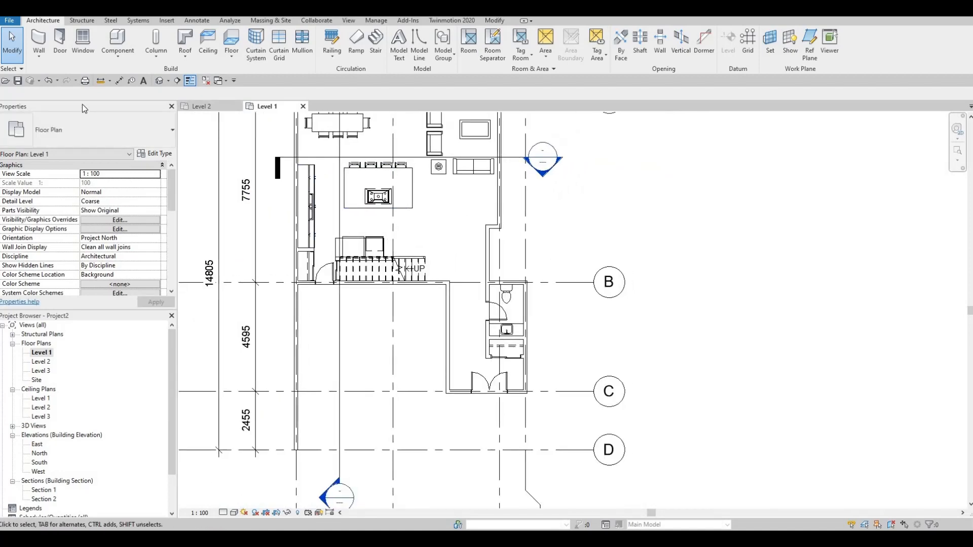
{"action": "left_click", "coordinate": [43, 57]}
{"action": "left_click", "coordinate": [55, 75]}
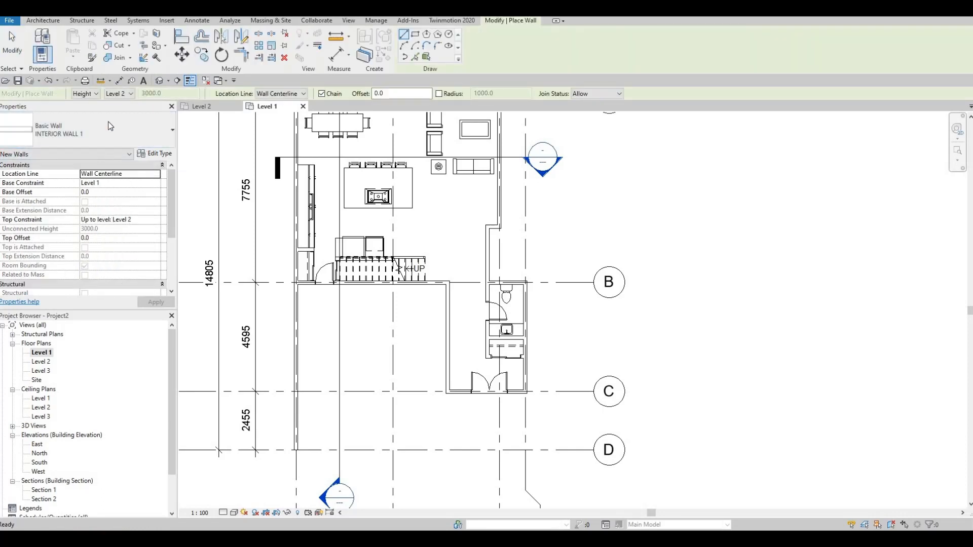
{"action": "left_click", "coordinate": [108, 139]}
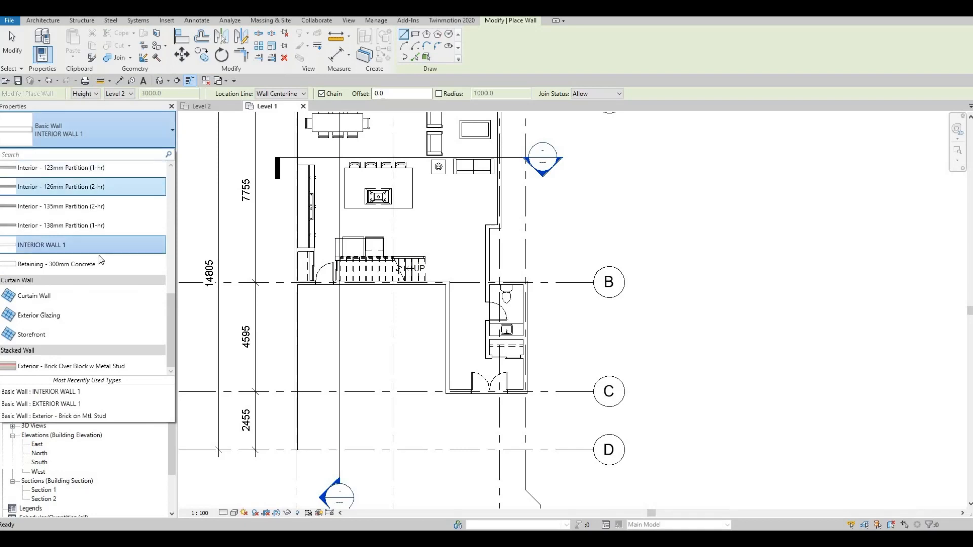
{"action": "left_click", "coordinate": [78, 297]}
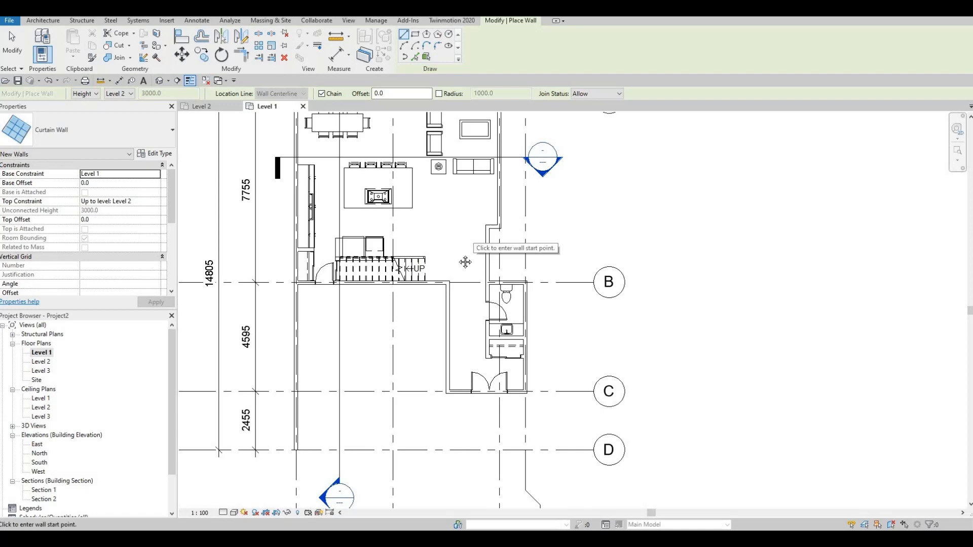
{"action": "scroll", "coordinate": [461, 258], "scroll_direction": "up", "scroll_amount": 2}
{"action": "scroll", "coordinate": [453, 223], "scroll_direction": "up", "scroll_amount": 3}
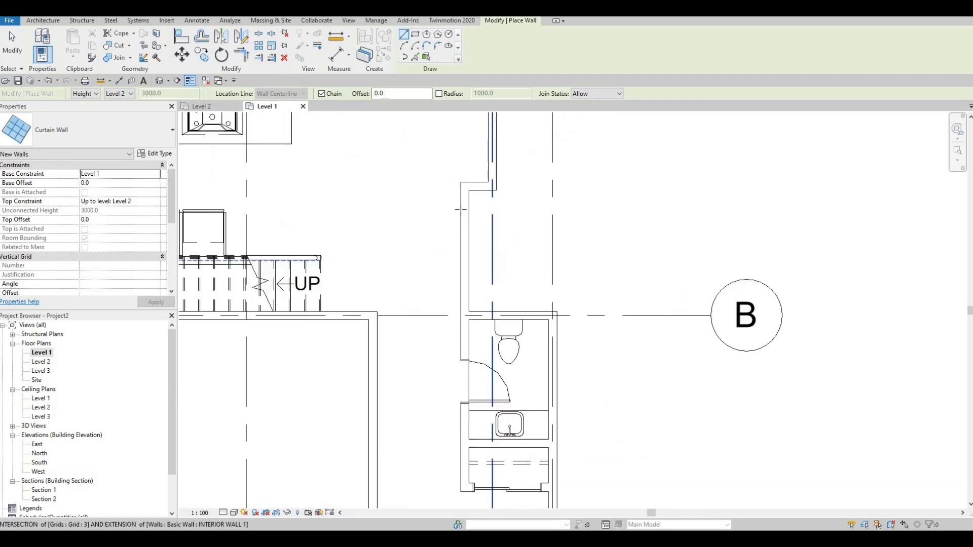
{"action": "left_click", "coordinate": [471, 188]}
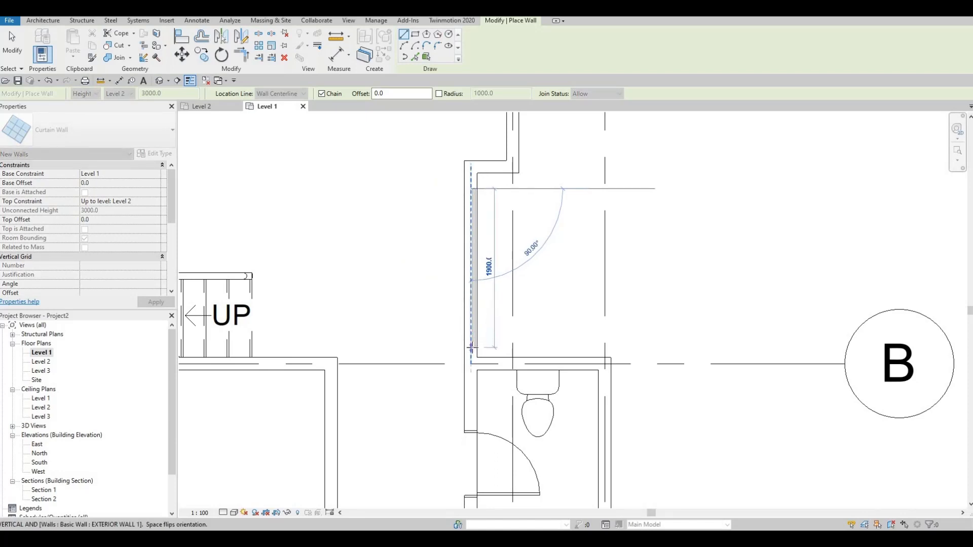
{"action": "key", "text": "Return"}
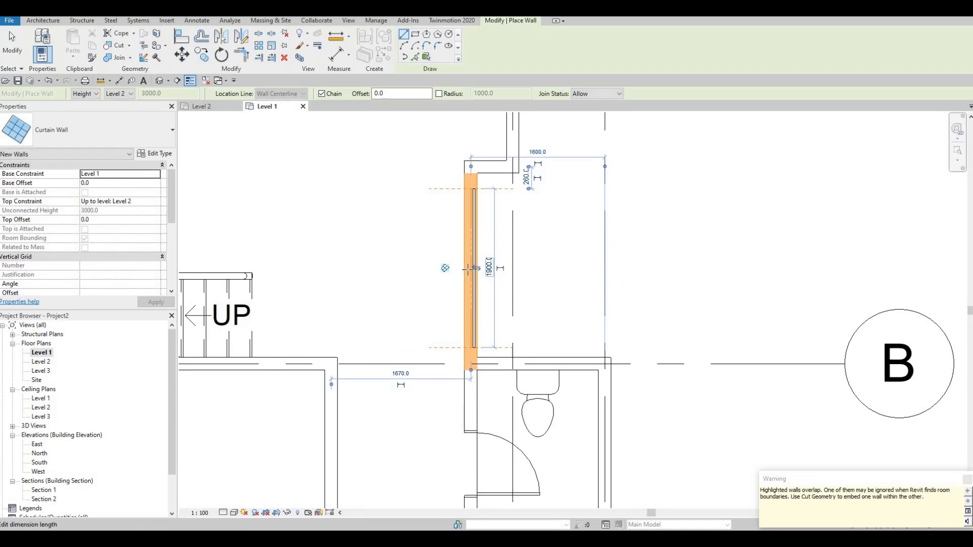
- Flip the new curtain wall to the interior side of the exterior wall, and flip it back to the outer side
{"action": "scroll", "coordinate": [471, 268], "scroll_direction": "up", "scroll_amount": 2}
{"action": "left_click", "coordinate": [471, 263]}
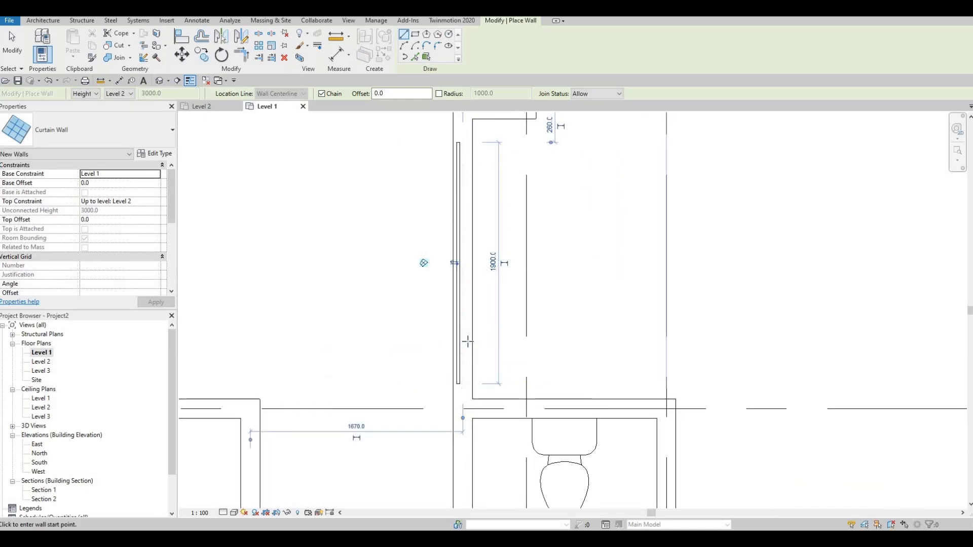
{"action": "scroll", "coordinate": [451, 299], "scroll_direction": "down", "scroll_amount": 3}
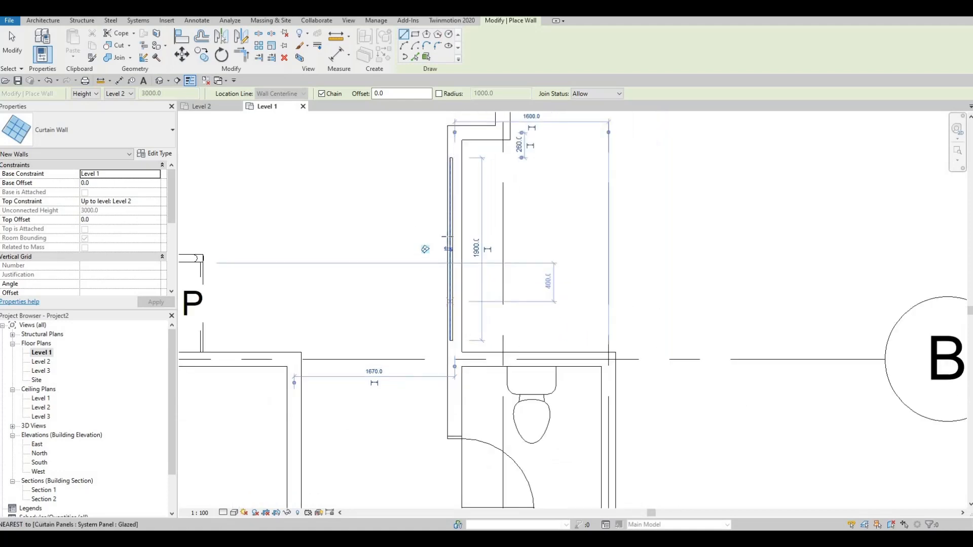
{"action": "scroll", "coordinate": [461, 278], "scroll_direction": "up", "scroll_amount": 4}
{"action": "left_click", "coordinate": [449, 232]}
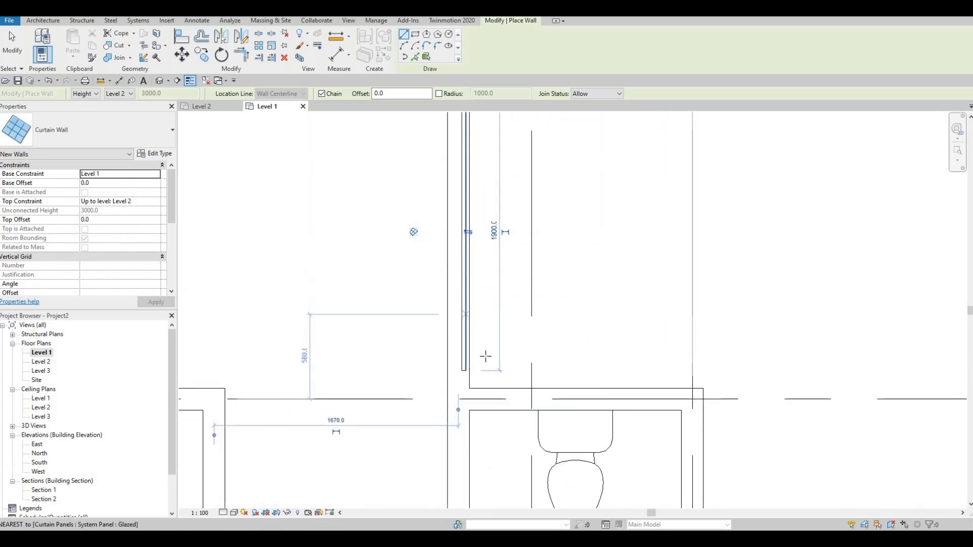
{"action": "scroll", "coordinate": [484, 299], "scroll_direction": "down", "scroll_amount": 2}
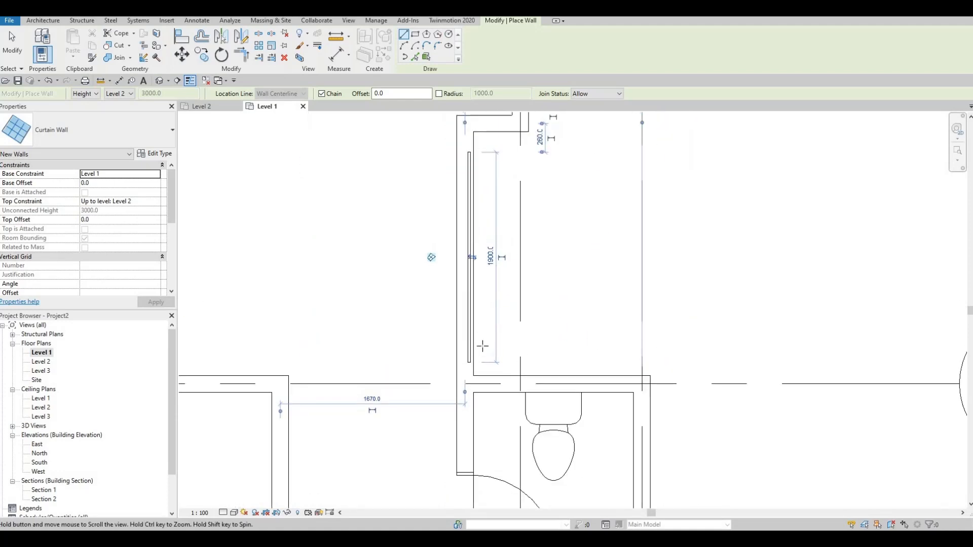
{"action": "scroll", "coordinate": [488, 325], "scroll_direction": "down", "scroll_amount": 2}
{"action": "scroll", "coordinate": [486, 297], "scroll_direction": "down", "scroll_amount": 2}
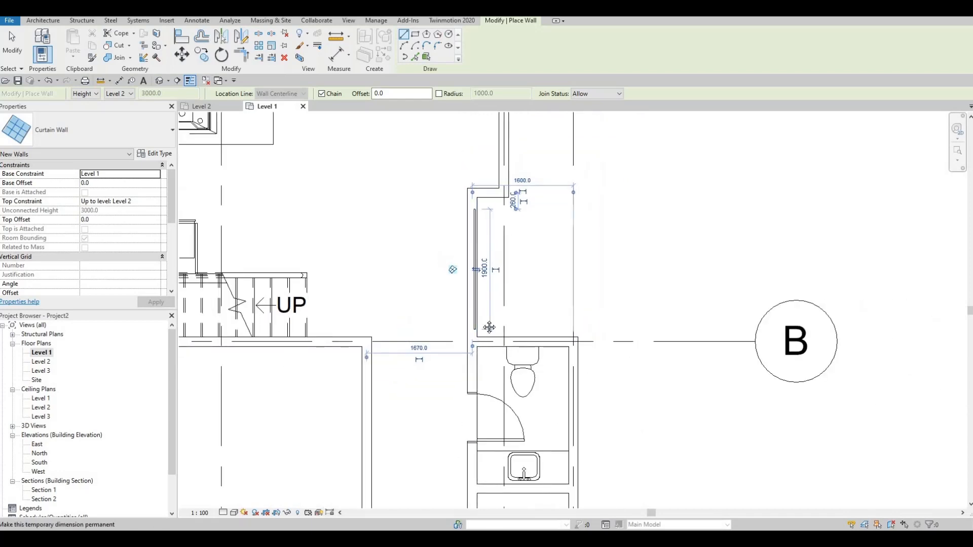
- Place a curtain wall about 7.8 m long within the exterior wall along grid A, spanning the dining and living areas
{"action": "middle_click_drag", "start_coordinate": [489, 328], "coordinate": [486, 383]}
{"action": "scroll", "coordinate": [486, 384], "scroll_direction": "down", "scroll_amount": 2}
{"action": "middle_click_drag", "start_coordinate": [486, 196], "coordinate": [480, 295]}
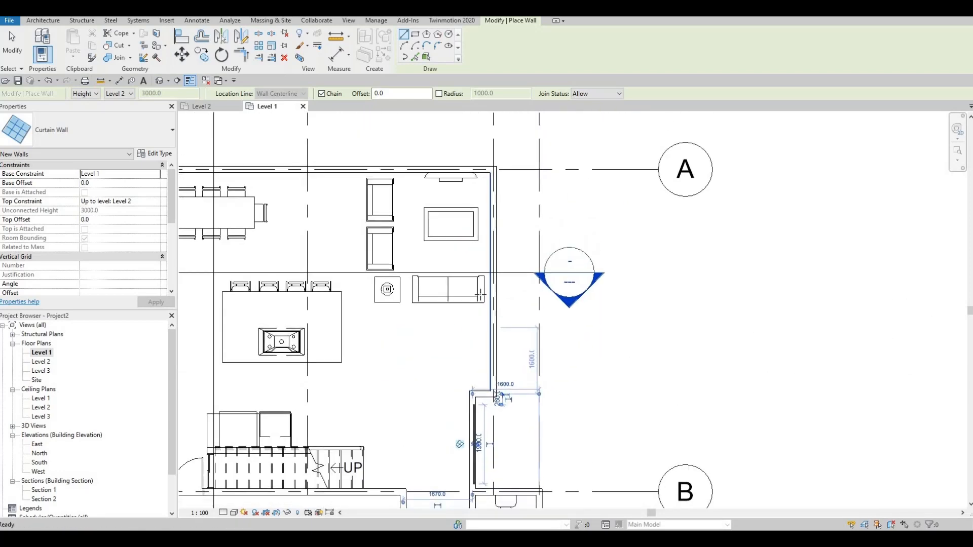
{"action": "scroll", "coordinate": [480, 295], "scroll_direction": "up", "scroll_amount": 1}
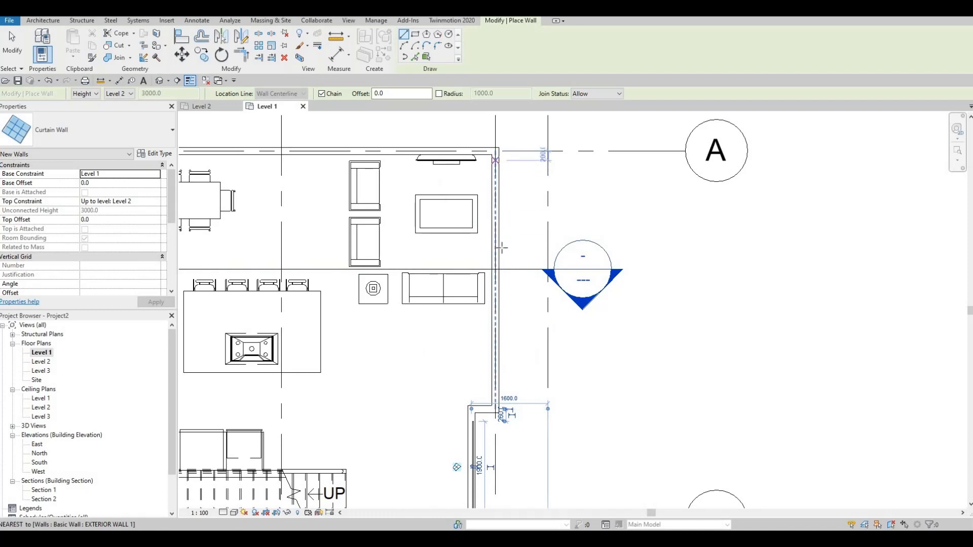
{"action": "key", "text": "Escape"}
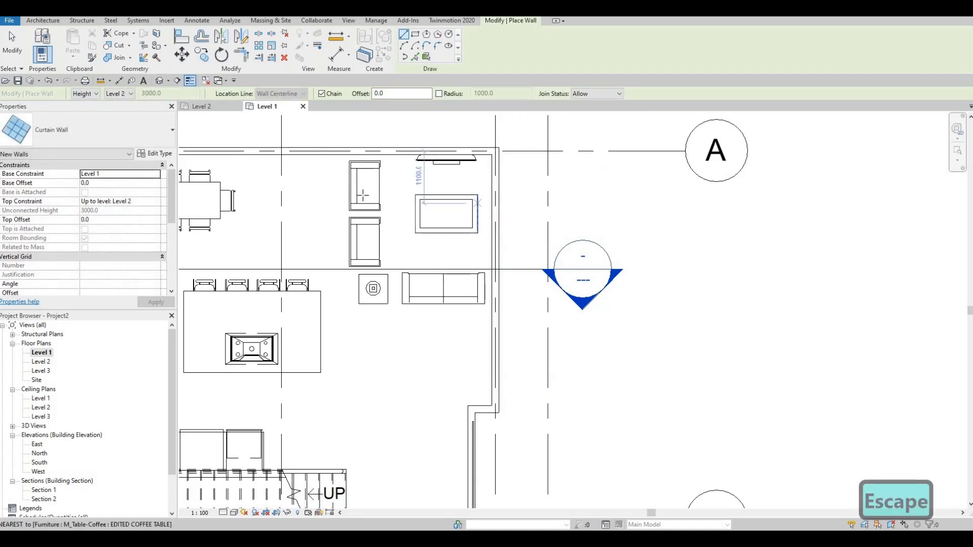
{"action": "middle_click_drag", "start_coordinate": [363, 195], "coordinate": [368, 237]}
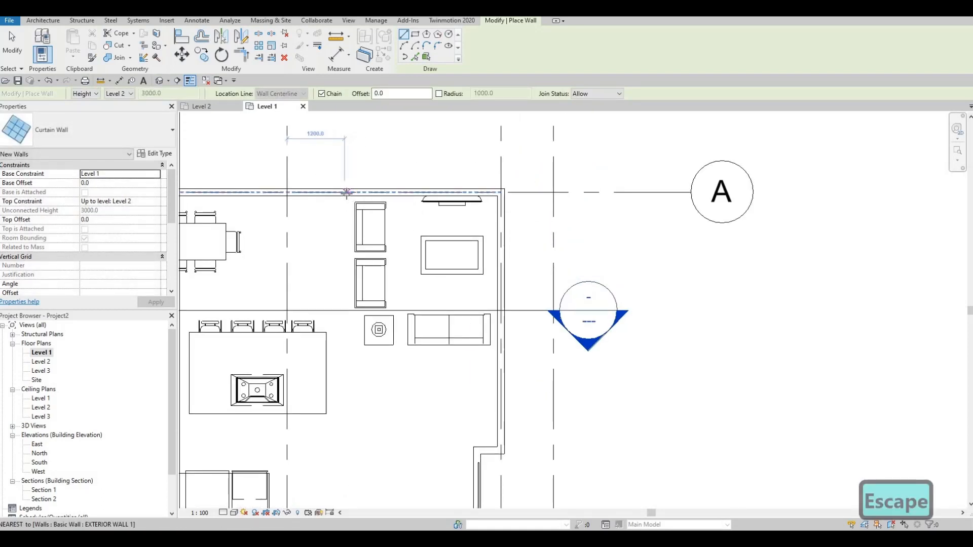
{"action": "scroll", "coordinate": [355, 193], "scroll_direction": "down", "scroll_amount": 2}
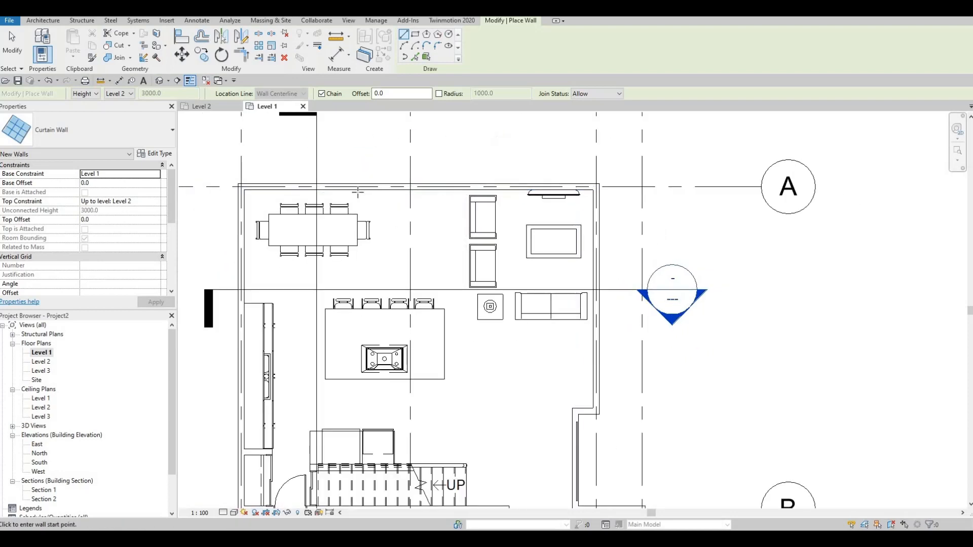
{"action": "scroll", "coordinate": [259, 186], "scroll_direction": "up", "scroll_amount": 1}
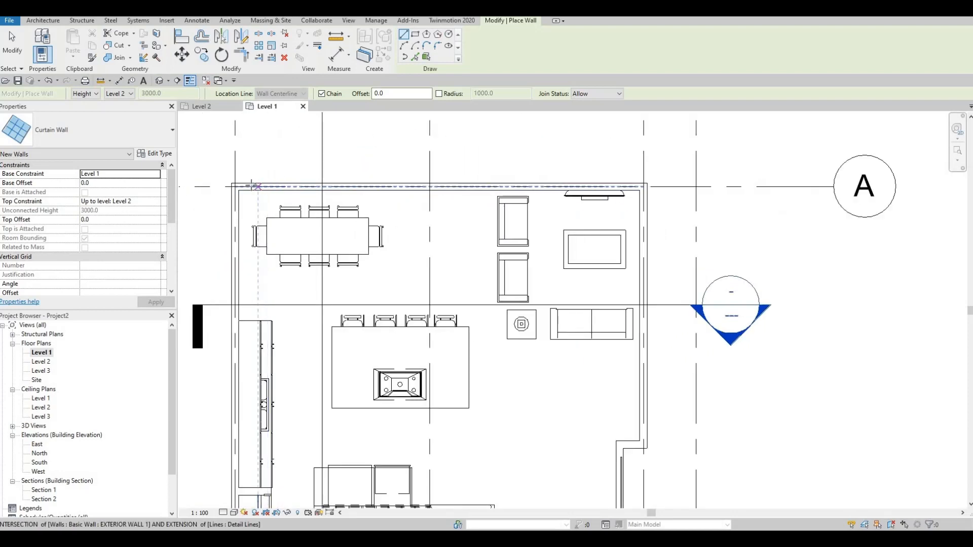
{"action": "left_click", "coordinate": [256, 186]}
{"action": "scroll", "coordinate": [623, 185], "scroll_direction": "up", "scroll_amount": 2}
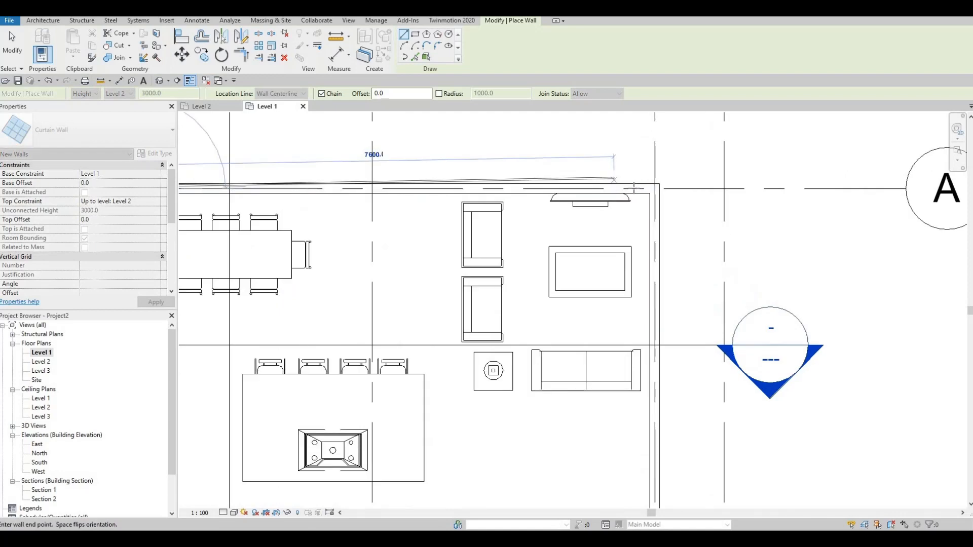
{"action": "scroll", "coordinate": [633, 187], "scroll_direction": "up", "scroll_amount": 1}
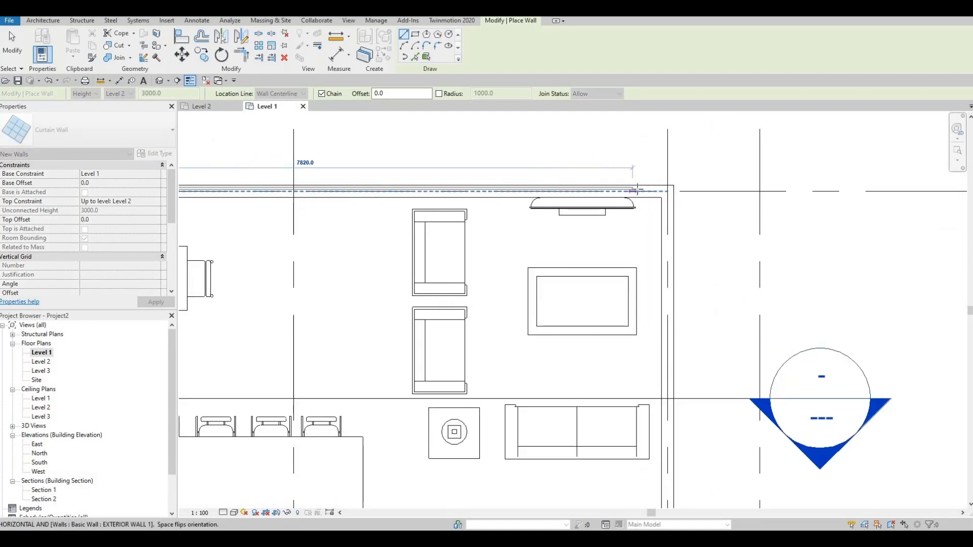
{"action": "left_click", "coordinate": [646, 226]}
{"action": "key", "text": "Escape"}
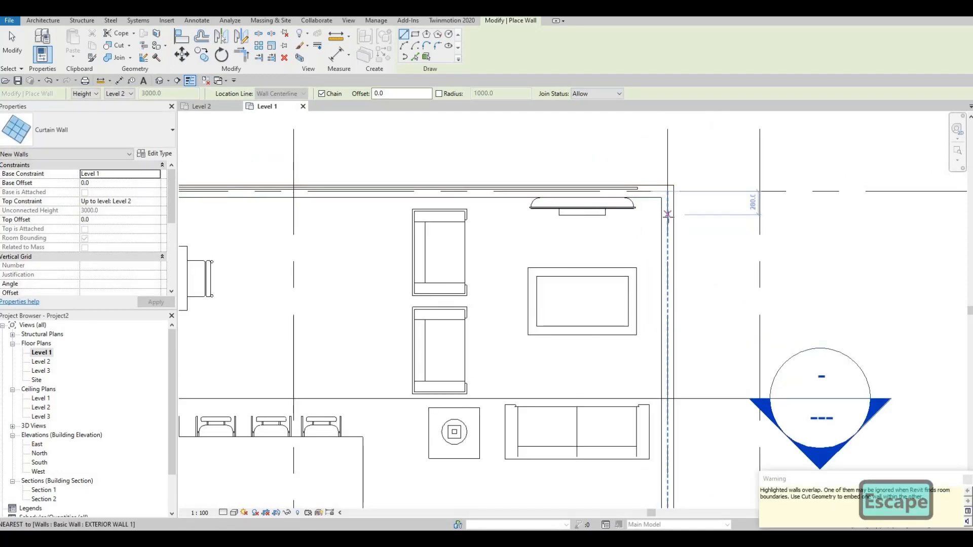
- Place a 4500 mm curtain wall within the living area's side exterior wall, starting just below the grid A corner
{"action": "left_click", "coordinate": [667, 222]}
{"action": "scroll", "coordinate": [651, 355], "scroll_direction": "up", "scroll_amount": 1}
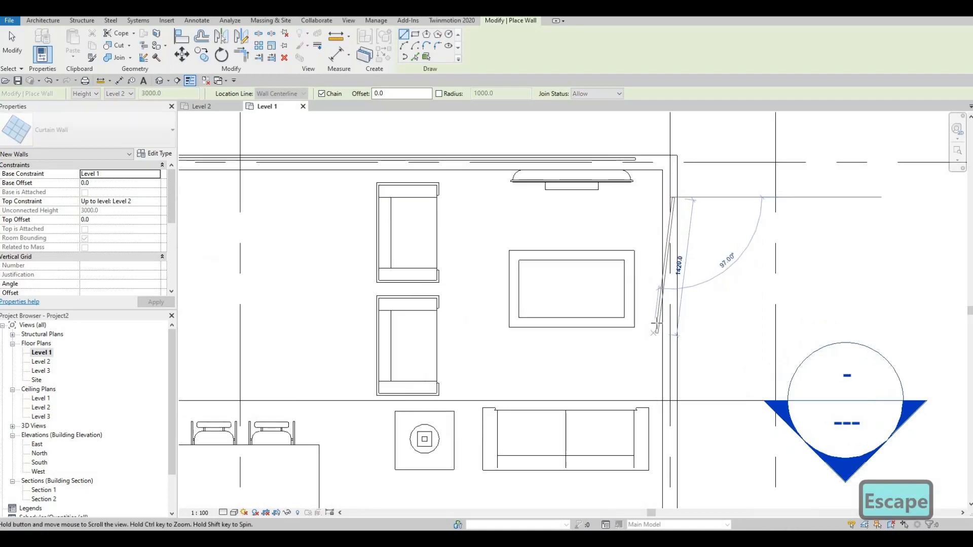
{"action": "middle_click_drag", "start_coordinate": [651, 405], "coordinate": [647, 249]}
{"action": "scroll", "coordinate": [646, 249], "scroll_direction": "down", "scroll_amount": 3}
{"action": "middle_click_drag", "start_coordinate": [640, 385], "coordinate": [641, 342]}
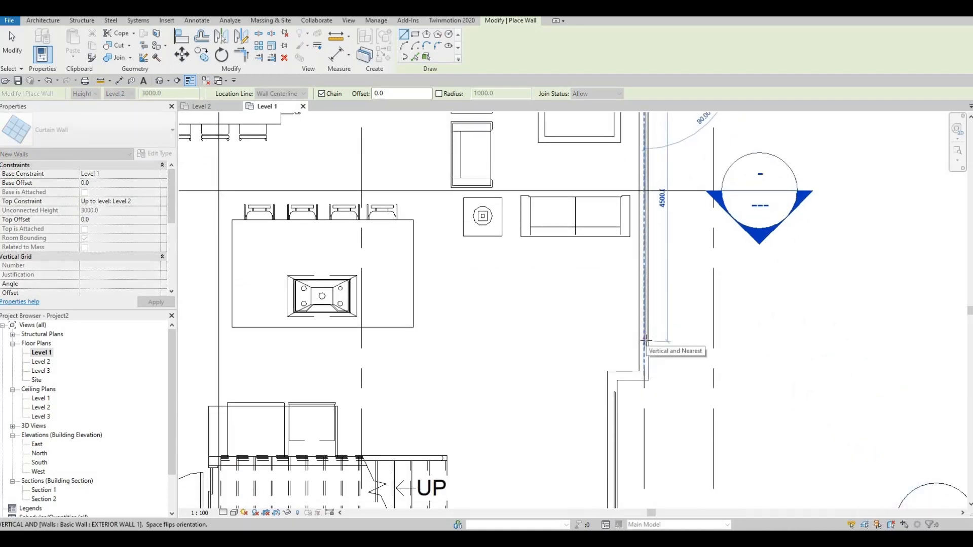
{"action": "left_click", "coordinate": [611, 273]}
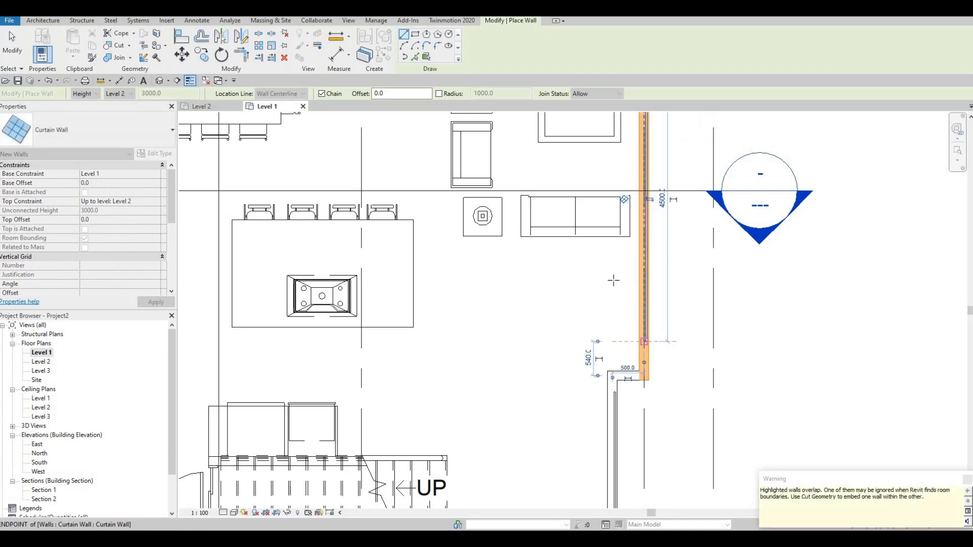
{"action": "key", "text": "Escape"}
- Place a 2200 mm curtain wall within the exterior wall beside the dining table, from the section line toward the grid A corner
{"action": "scroll", "coordinate": [473, 286], "scroll_direction": "down", "scroll_amount": 1}
{"action": "scroll", "coordinate": [616, 343], "scroll_direction": "up", "scroll_amount": 1}
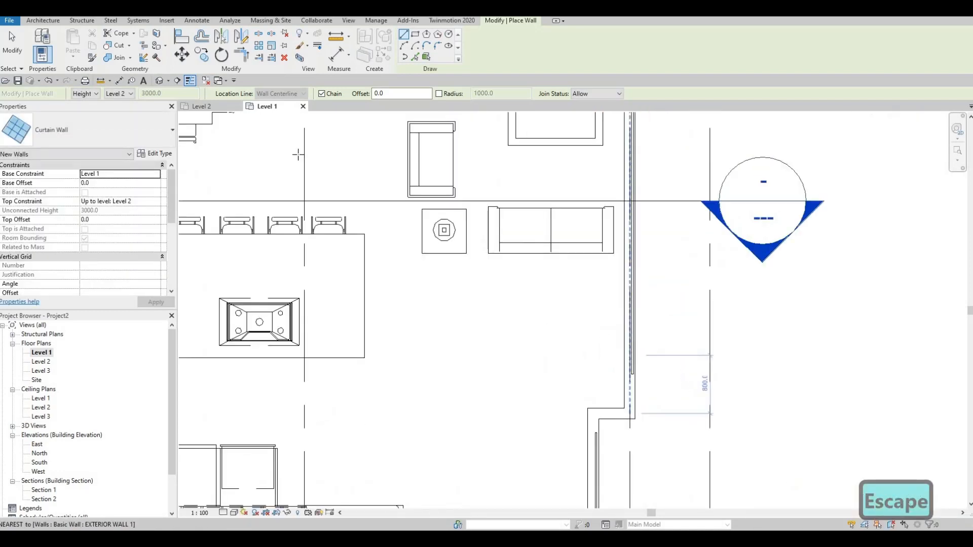
{"action": "scroll", "coordinate": [481, 251], "scroll_direction": "down", "scroll_amount": 1}
{"action": "scroll", "coordinate": [530, 353], "scroll_direction": "down", "scroll_amount": 3}
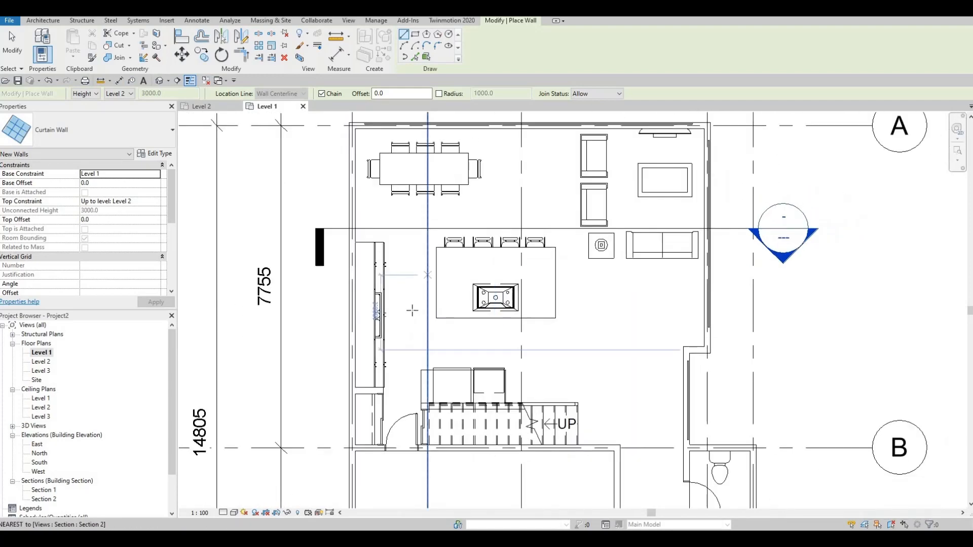
{"action": "middle_click_drag", "start_coordinate": [394, 275], "coordinate": [406, 364]}
{"action": "scroll", "coordinate": [395, 278], "scroll_direction": "up", "scroll_amount": 1}
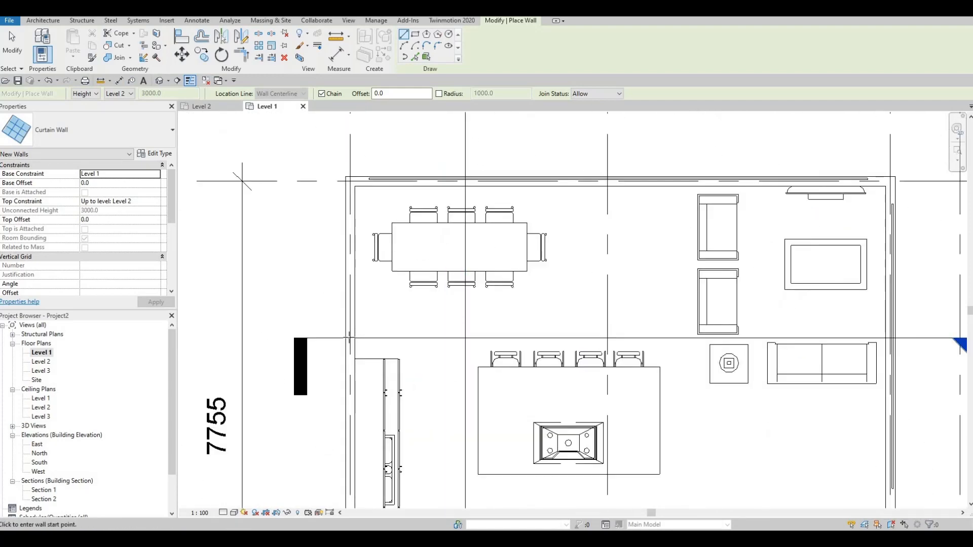
{"action": "left_click", "coordinate": [350, 338]}
{"action": "left_click", "coordinate": [351, 203]}
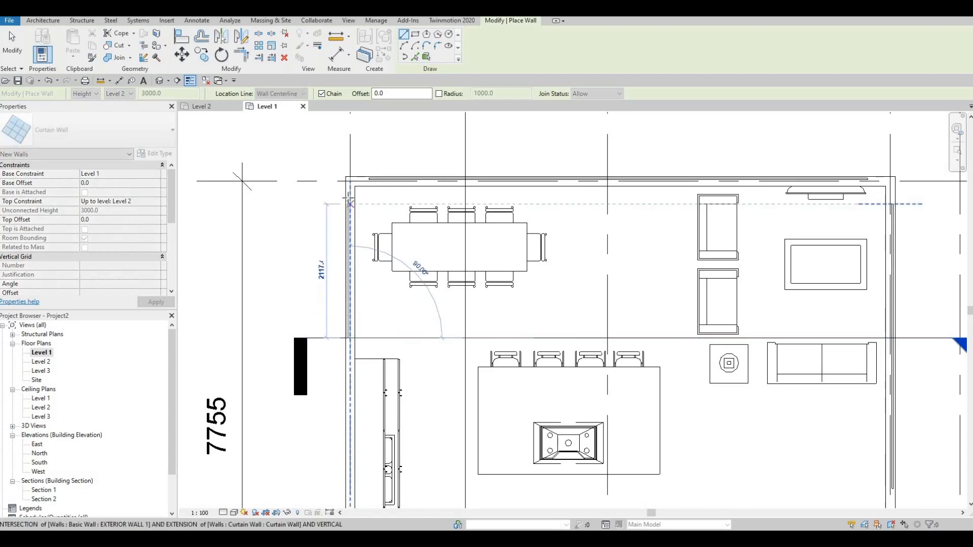
{"action": "scroll", "coordinate": [528, 253], "scroll_direction": "down", "scroll_amount": 3}
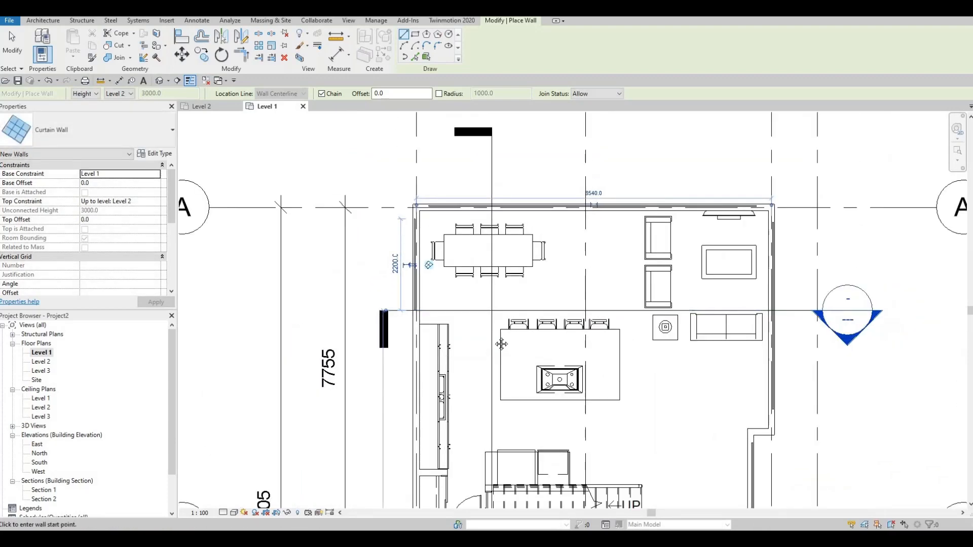
{"action": "scroll", "coordinate": [502, 343], "scroll_direction": "down", "scroll_amount": 3}
{"action": "middle_click_drag", "start_coordinate": [539, 468], "coordinate": [500, 314]}
{"action": "scroll", "coordinate": [568, 352], "scroll_direction": "up", "scroll_amount": 1}
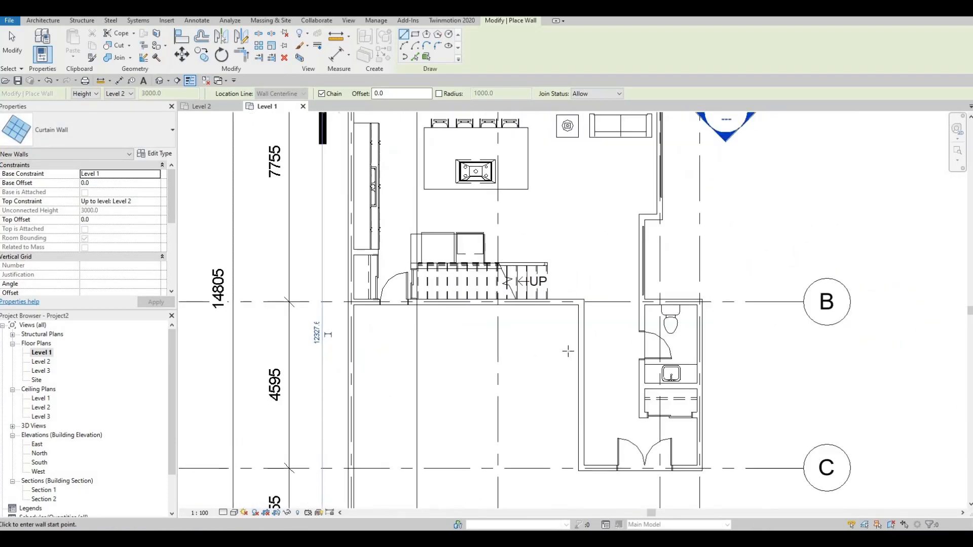
{"action": "middle_click_drag", "start_coordinate": [440, 318], "coordinate": [429, 330]}
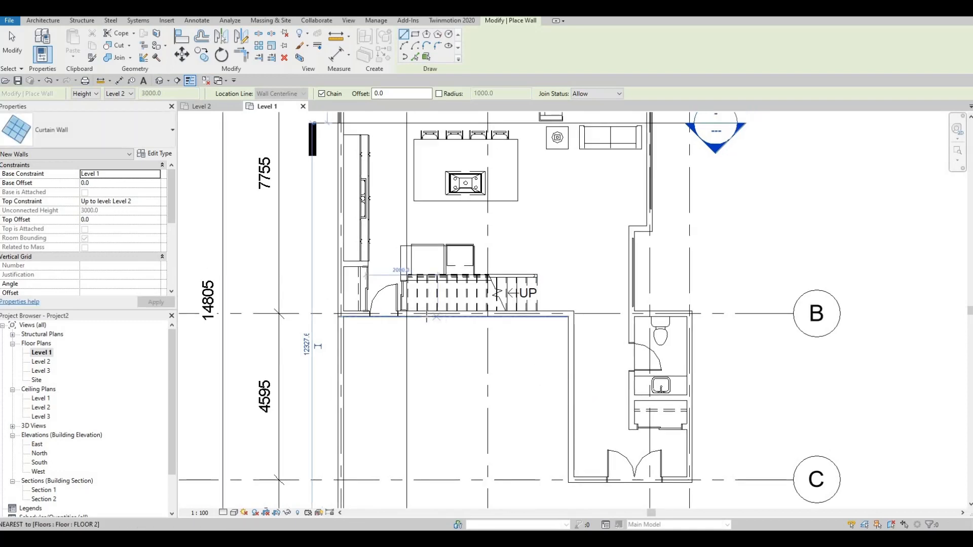
- Place a curtain wall 800 mm long within the washroom's exterior wall beside the toilet
{"action": "scroll", "coordinate": [432, 319], "scroll_direction": "up", "scroll_amount": 1}
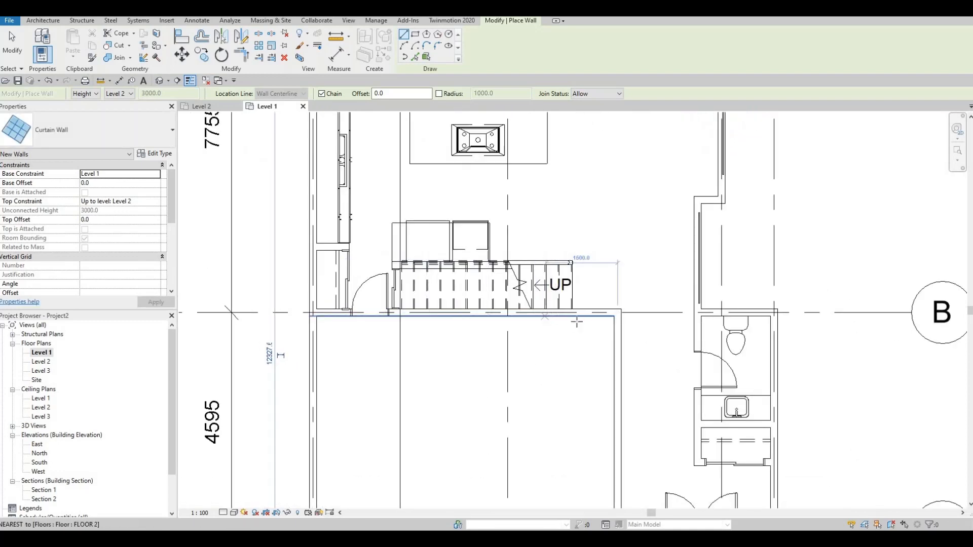
{"action": "scroll", "coordinate": [564, 336], "scroll_direction": "down", "scroll_amount": 2}
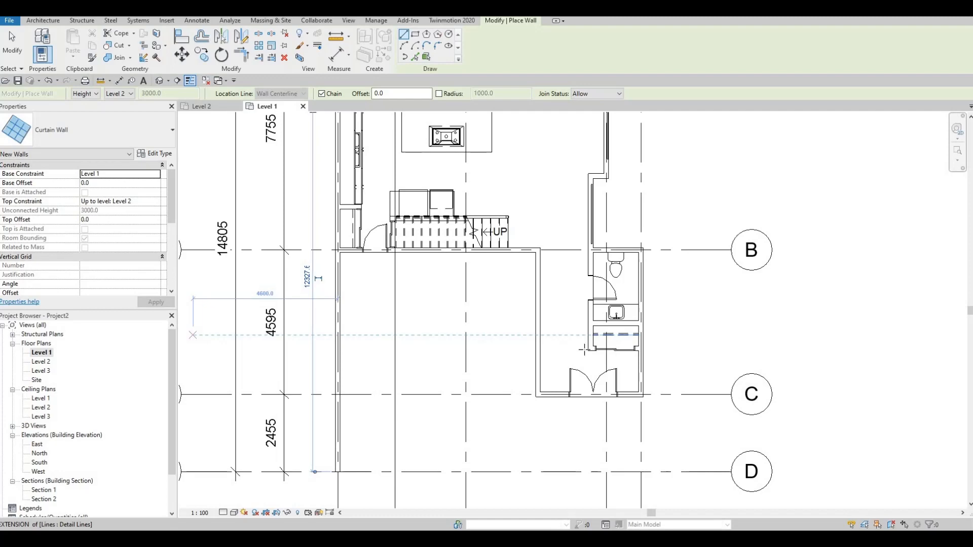
{"action": "scroll", "coordinate": [558, 352], "scroll_direction": "down", "scroll_amount": 2}
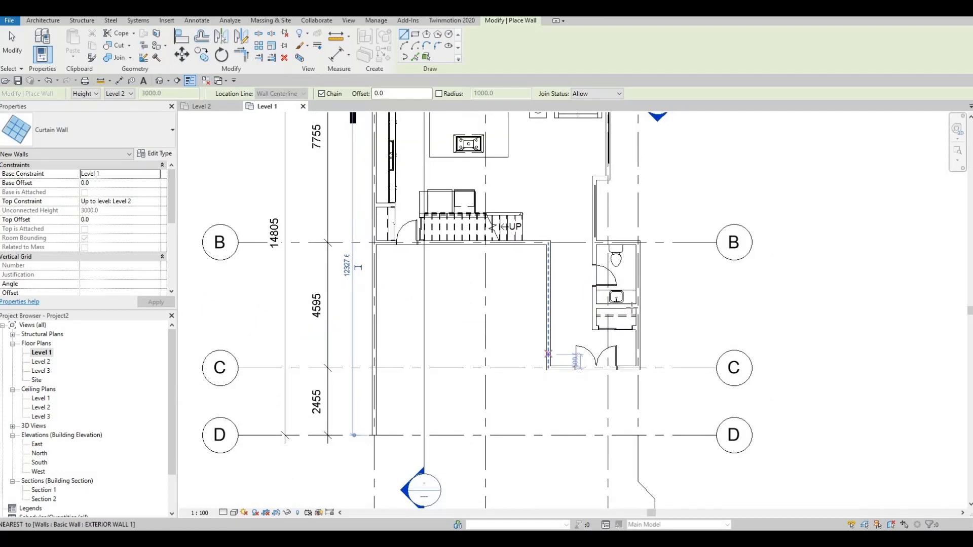
{"action": "scroll", "coordinate": [628, 243], "scroll_direction": "up", "scroll_amount": 4}
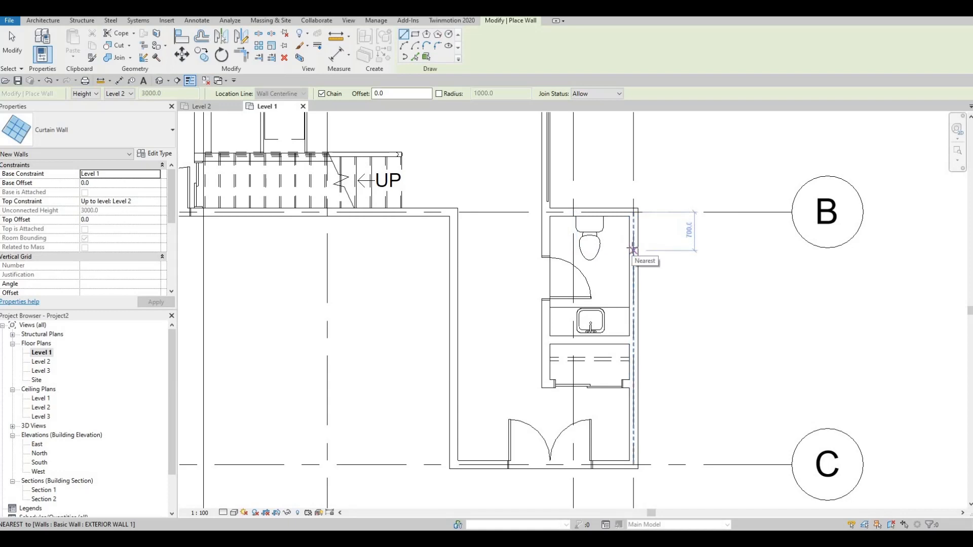
{"action": "left_click", "coordinate": [634, 248]}
{"action": "left_click", "coordinate": [634, 289]}
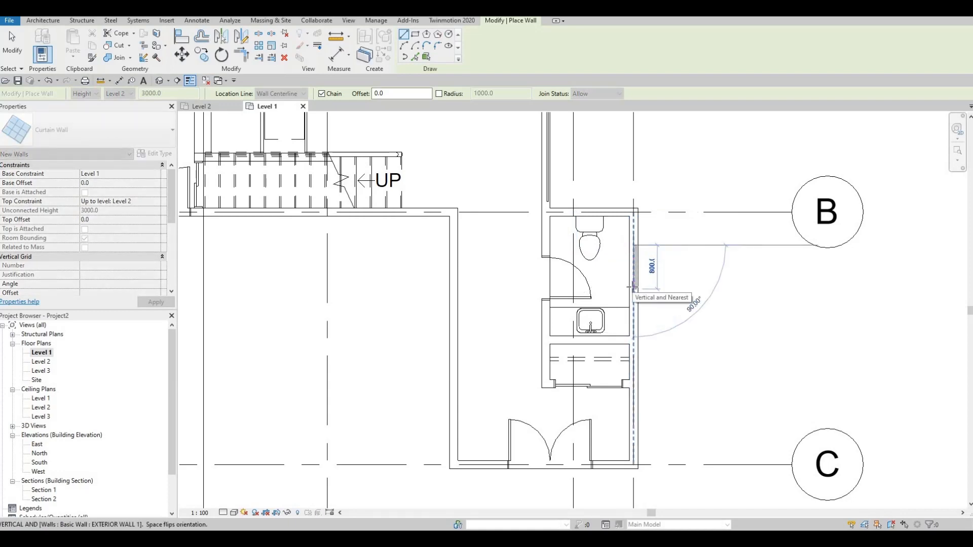
{"action": "key", "text": "Escape"}
{"action": "scroll", "coordinate": [857, 171], "scroll_direction": "down", "scroll_amount": 2}
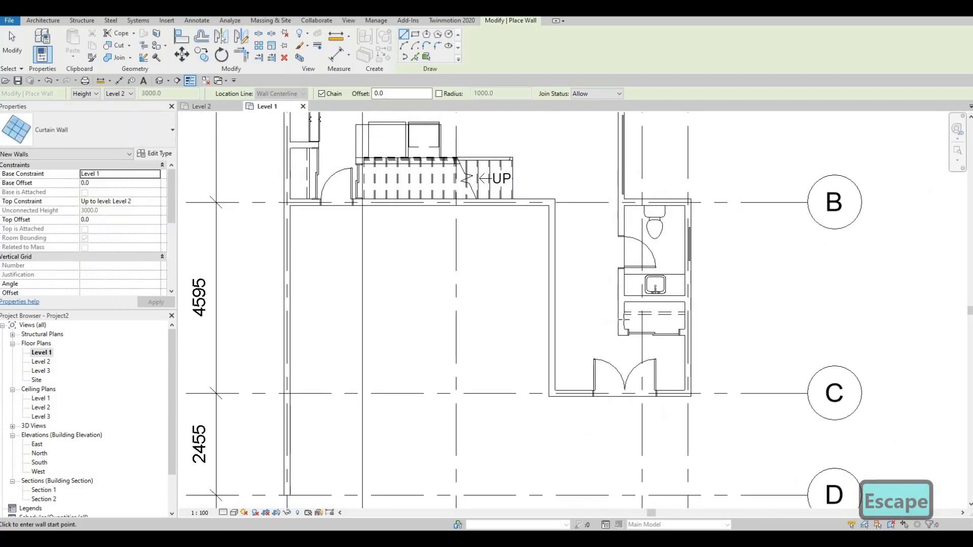
{"action": "middle_click_drag", "start_coordinate": [587, 361], "coordinate": [537, 336]}
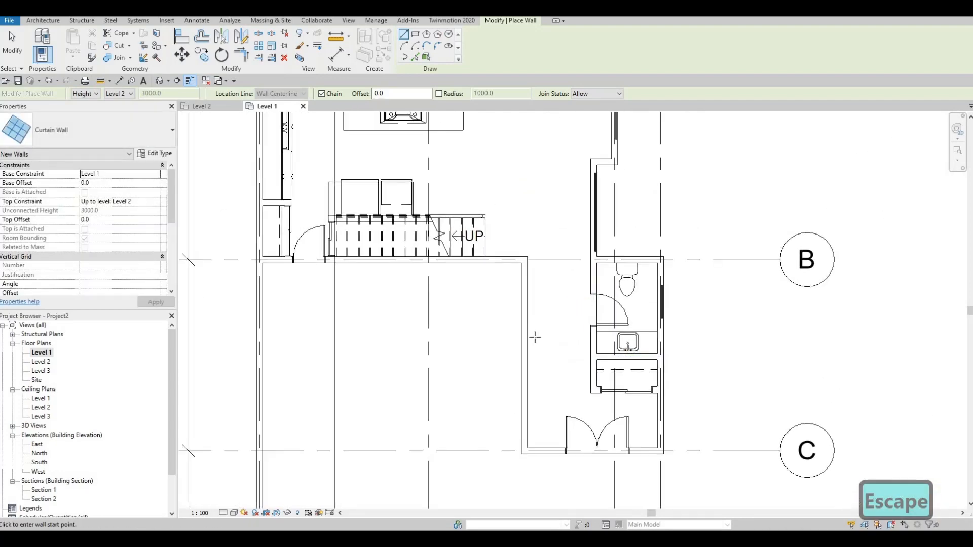
{"action": "key", "text": "Escape"}
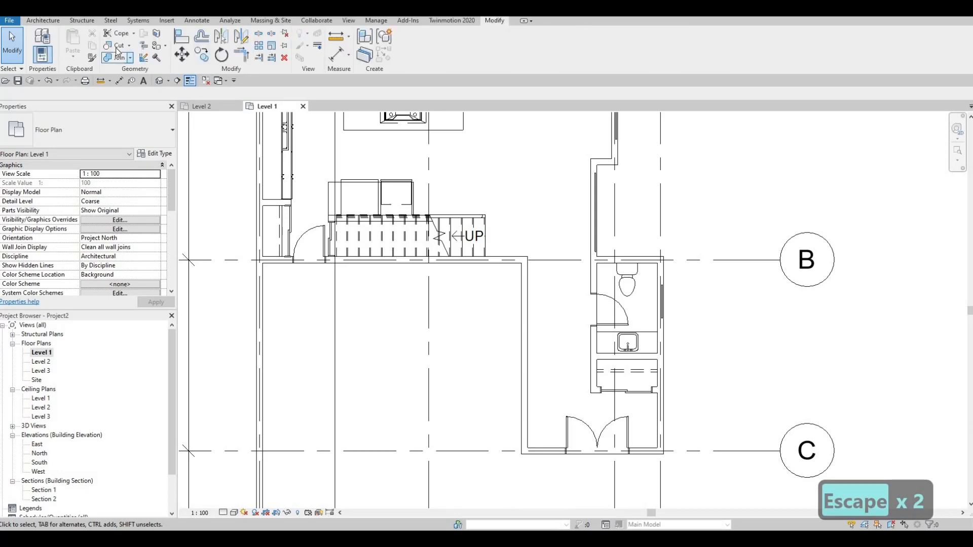
- Cut the exterior wall beside the dining table and the grid A exterior wall with their embedded curtain walls
{"action": "left_click", "coordinate": [117, 46]}
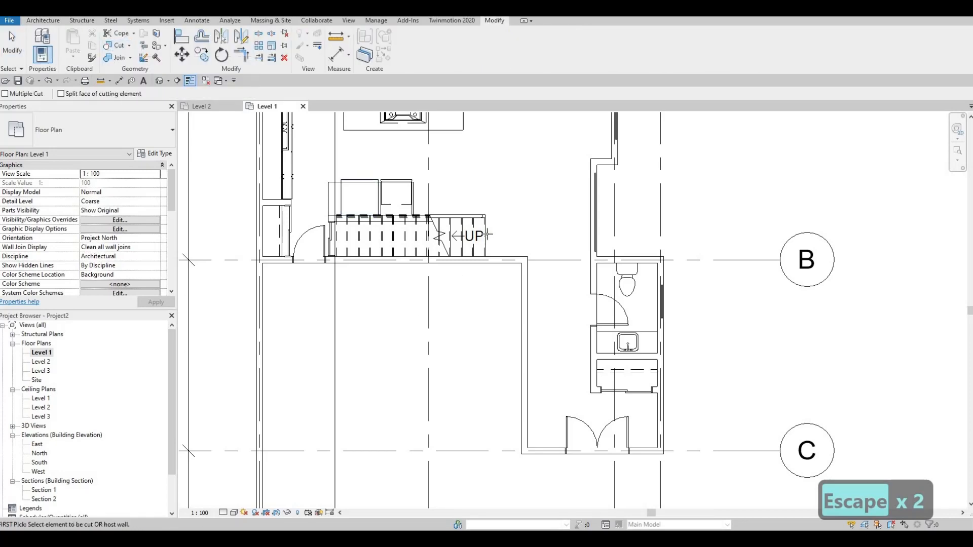
{"action": "middle_click_drag", "start_coordinate": [469, 236], "coordinate": [471, 280]}
{"action": "middle_click_drag", "start_coordinate": [561, 379], "coordinate": [574, 497]}
{"action": "middle_click_drag", "start_coordinate": [260, 125], "coordinate": [344, 294]}
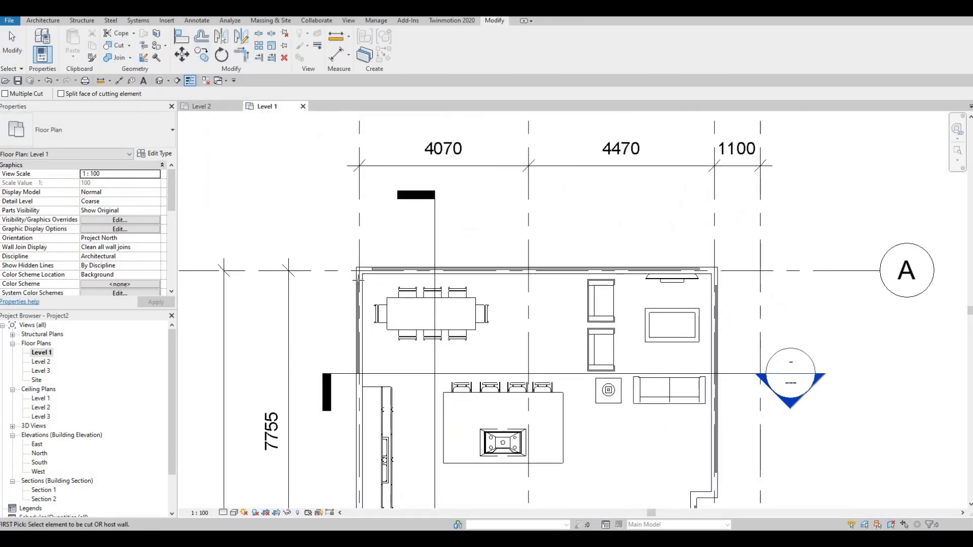
{"action": "scroll", "coordinate": [357, 282], "scroll_direction": "up", "scroll_amount": 3}
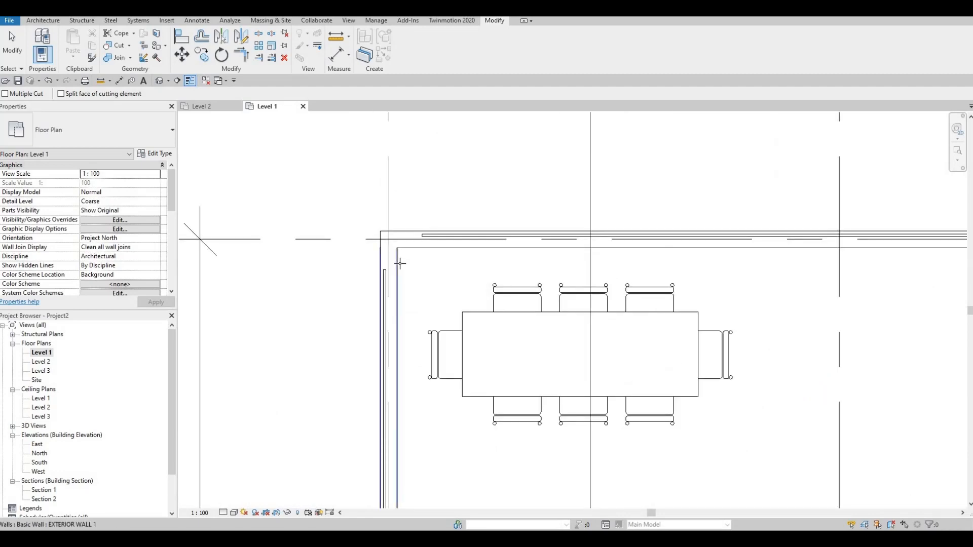
{"action": "left_click", "coordinate": [388, 298]}
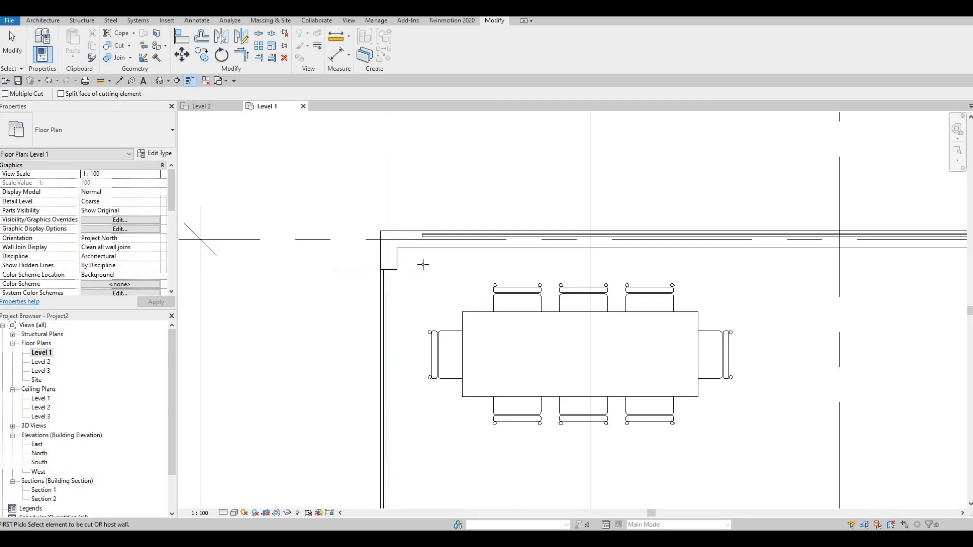
{"action": "middle_click_drag", "start_coordinate": [431, 253], "coordinate": [425, 261]}
{"action": "left_click", "coordinate": [434, 249]}
{"action": "left_click", "coordinate": [431, 247]}
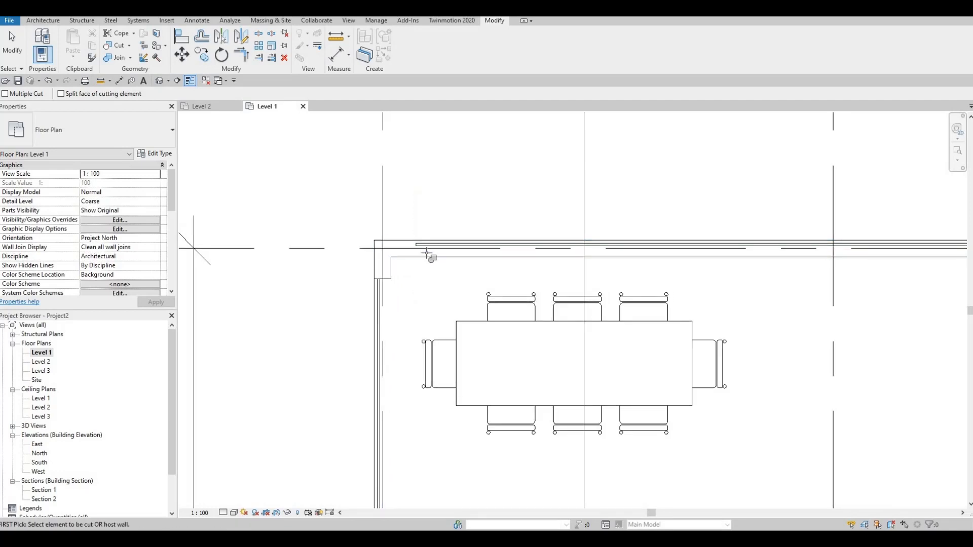
- Cut the living area's side exterior wall with the curtain wall that runs inside it
{"action": "scroll", "coordinate": [426, 261], "scroll_direction": "down", "scroll_amount": 3}
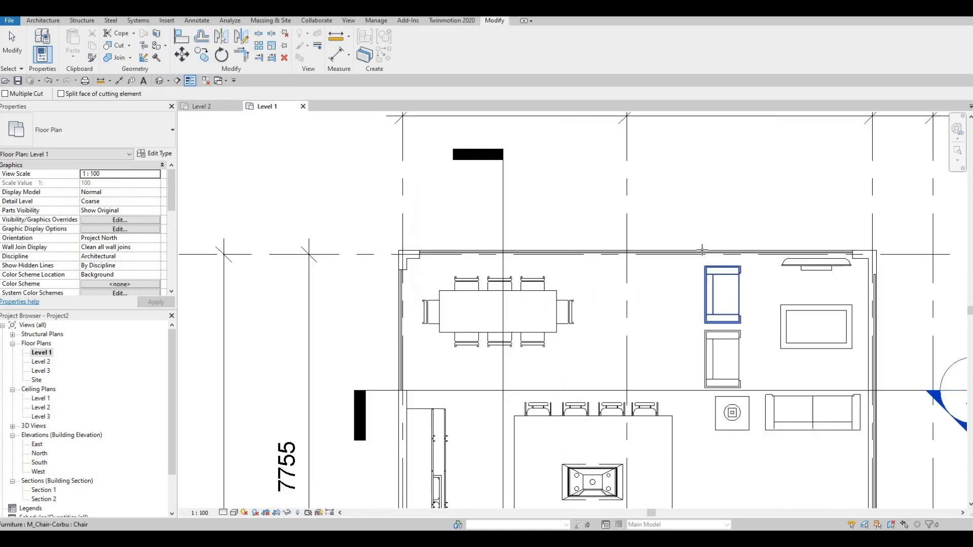
{"action": "middle_click_drag", "start_coordinate": [917, 282], "coordinate": [699, 248]}
{"action": "scroll", "coordinate": [699, 247], "scroll_direction": "up", "scroll_amount": 3}
{"action": "left_click", "coordinate": [622, 250]}
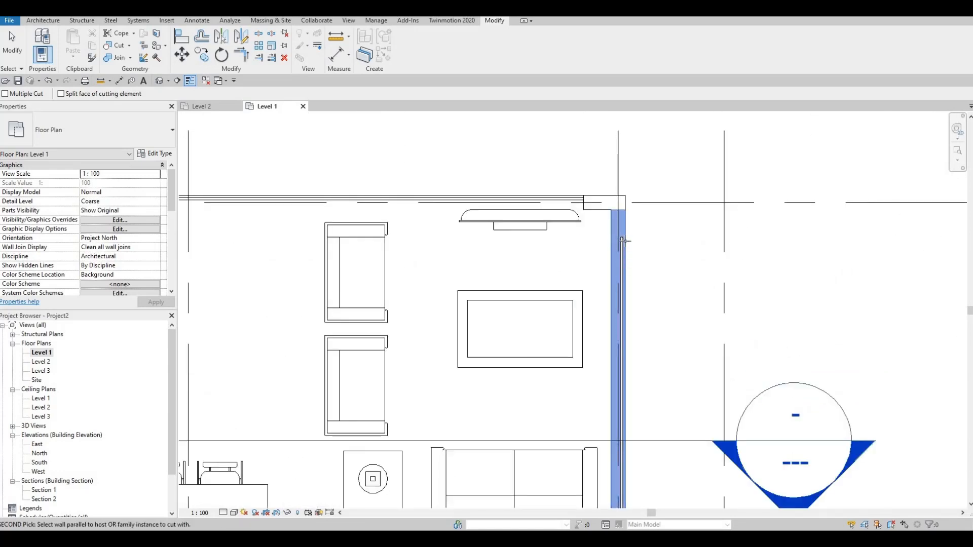
{"action": "left_click", "coordinate": [630, 282]}
- Cut the recessed exterior wall just above grid B and the washroom's exterior wall with their curtain walls
{"action": "scroll", "coordinate": [630, 282], "scroll_direction": "down", "scroll_amount": 5}
{"action": "scroll", "coordinate": [584, 291], "scroll_direction": "up", "scroll_amount": 2}
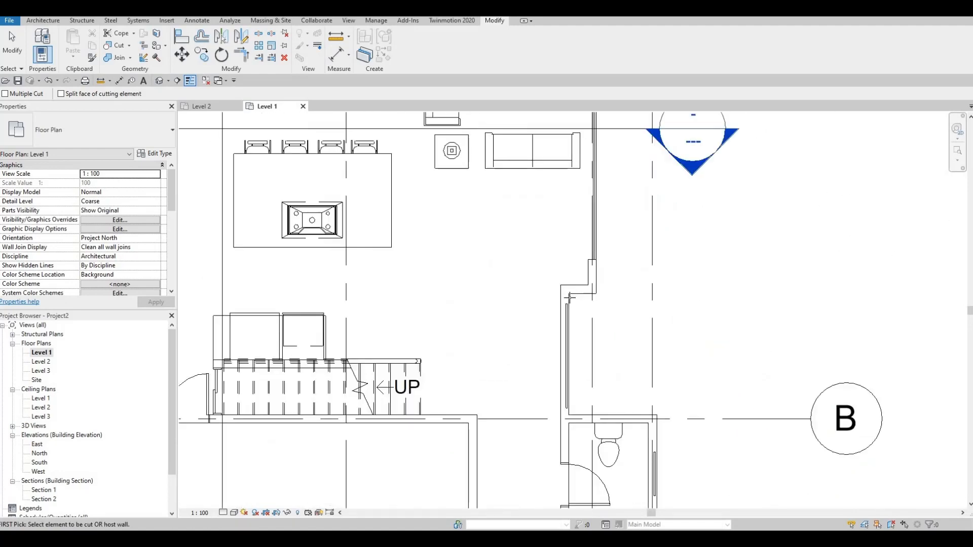
{"action": "left_click", "coordinate": [567, 312]}
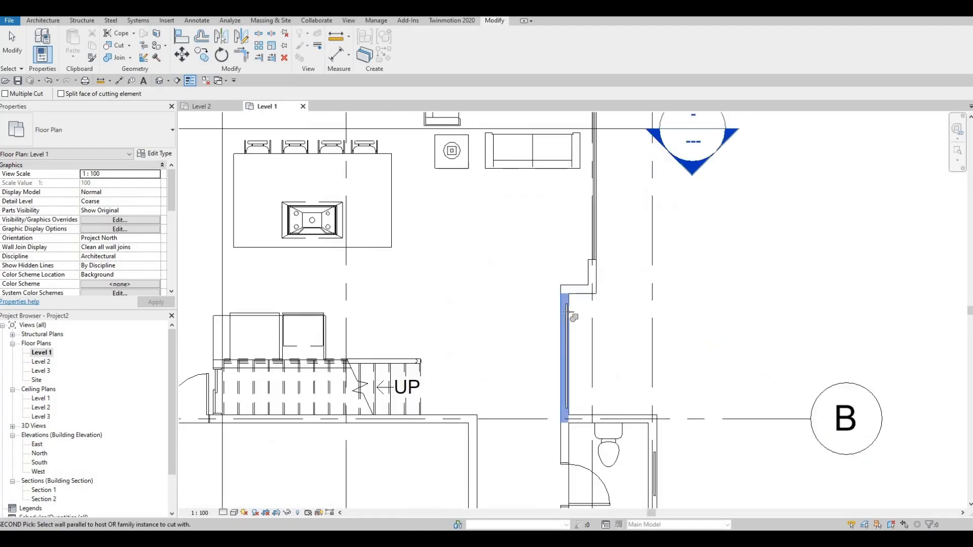
{"action": "left_click", "coordinate": [588, 338]}
{"action": "scroll", "coordinate": [630, 311], "scroll_direction": "up", "scroll_amount": 2}
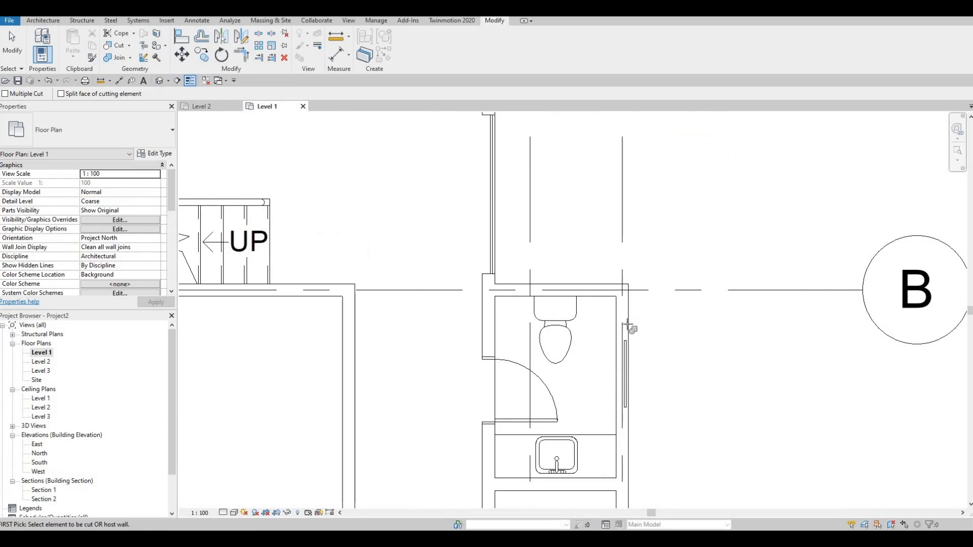
{"action": "left_click", "coordinate": [628, 324]}
{"action": "left_click", "coordinate": [661, 343]}
- Open the Level 2 floor plan
{"action": "middle_click_drag", "start_coordinate": [635, 278], "coordinate": [629, 191]}
{"action": "scroll", "coordinate": [630, 191], "scroll_direction": "down", "scroll_amount": 2}
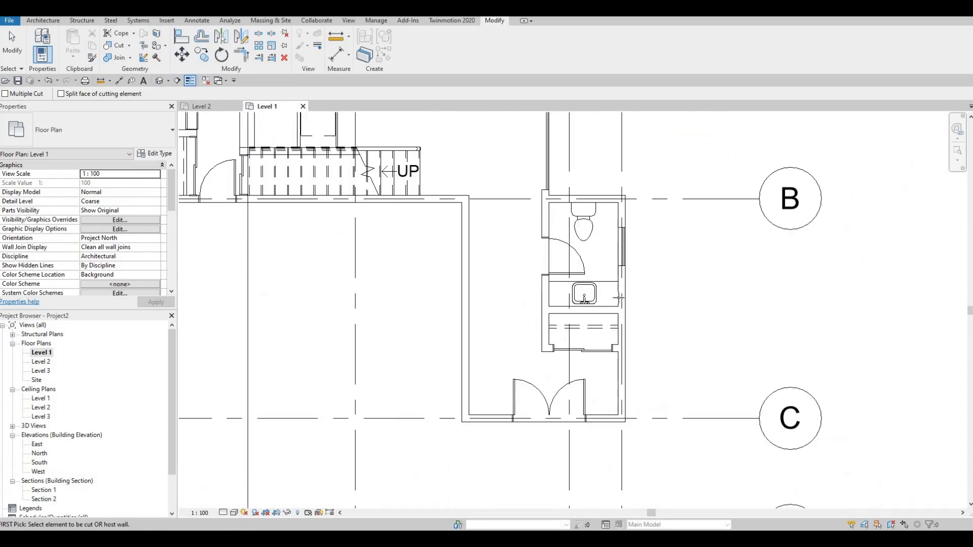
{"action": "scroll", "coordinate": [617, 299], "scroll_direction": "down", "scroll_amount": 3}
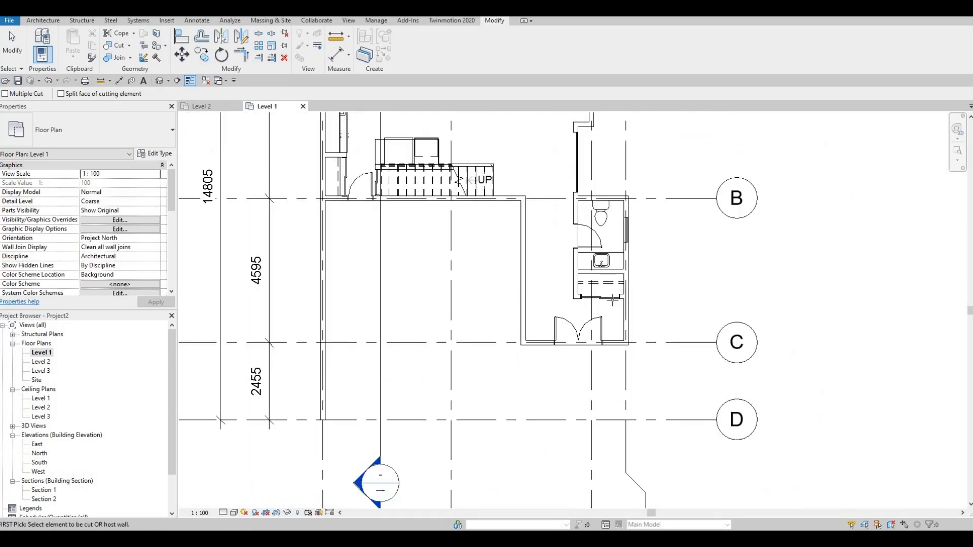
{"action": "middle_click_drag", "start_coordinate": [610, 311], "coordinate": [612, 300]}
{"action": "scroll", "coordinate": [604, 303], "scroll_direction": "down", "scroll_amount": 1}
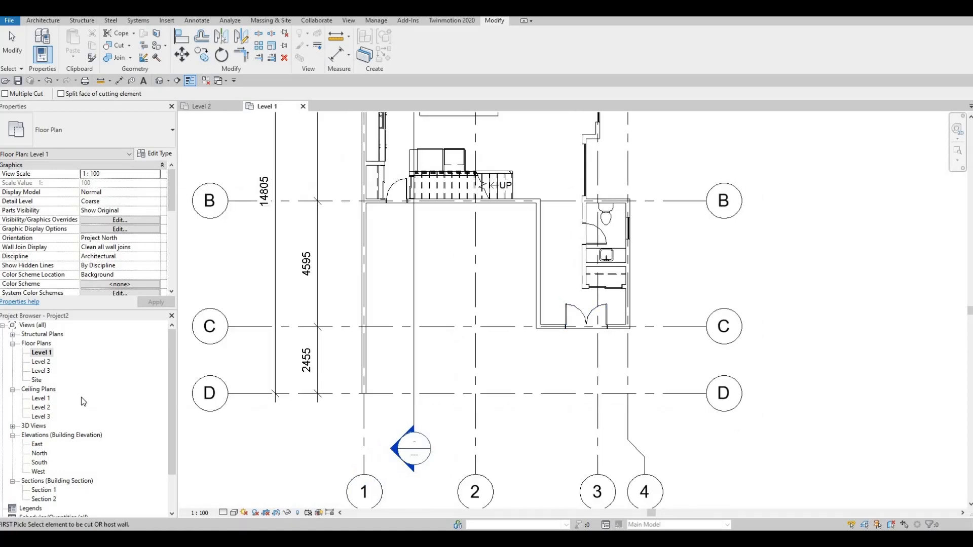
{"action": "double_click", "coordinate": [39, 363]}
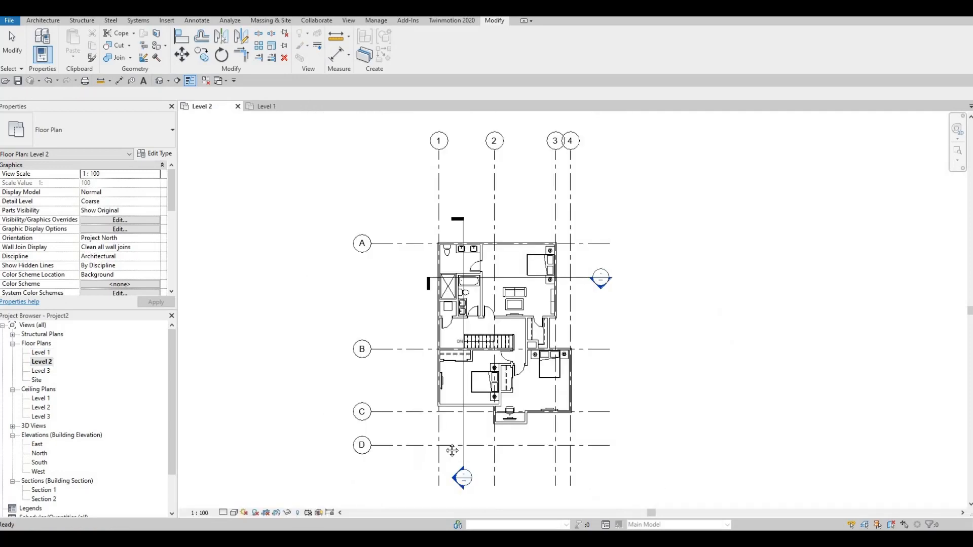
{"action": "scroll", "coordinate": [470, 361], "scroll_direction": "up", "scroll_amount": 2}
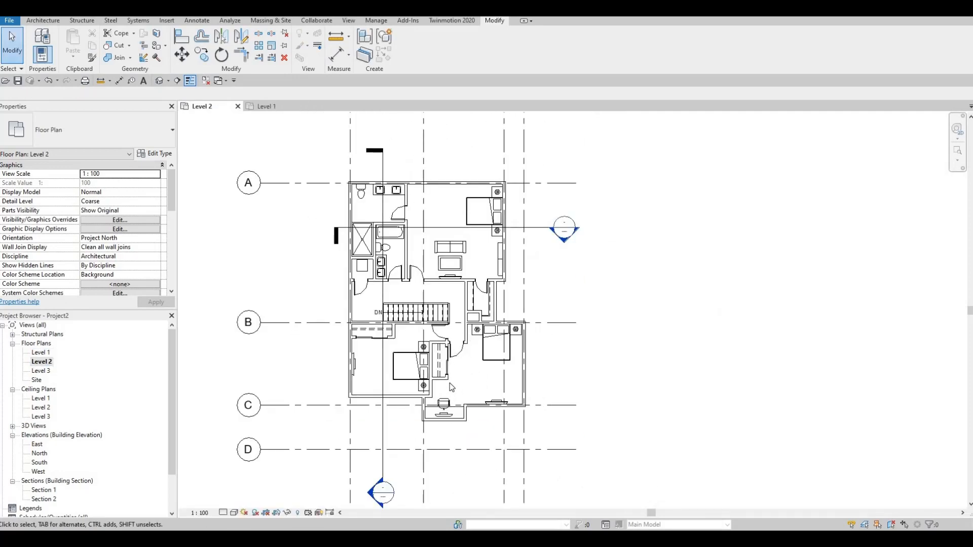
- Place a Level 2 curtain wall up to Level 3 within the grid C exterior wall behind the bedroom TV, ending at grid 4
{"action": "left_click", "coordinate": [43, 21]}
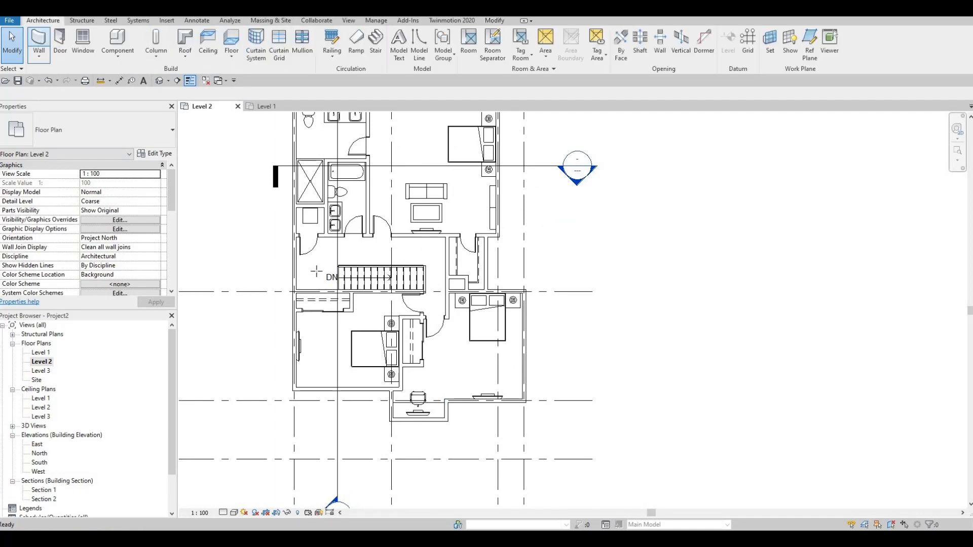
{"action": "scroll", "coordinate": [557, 355], "scroll_direction": "up", "scroll_amount": 3}
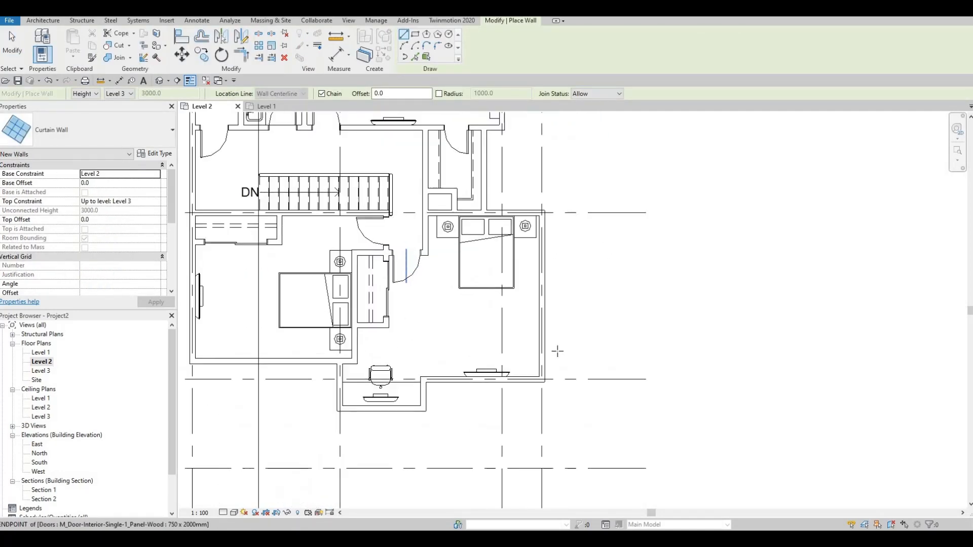
{"action": "scroll", "coordinate": [557, 351], "scroll_direction": "up", "scroll_amount": 2}
{"action": "scroll", "coordinate": [535, 223], "scroll_direction": "up", "scroll_amount": 1}
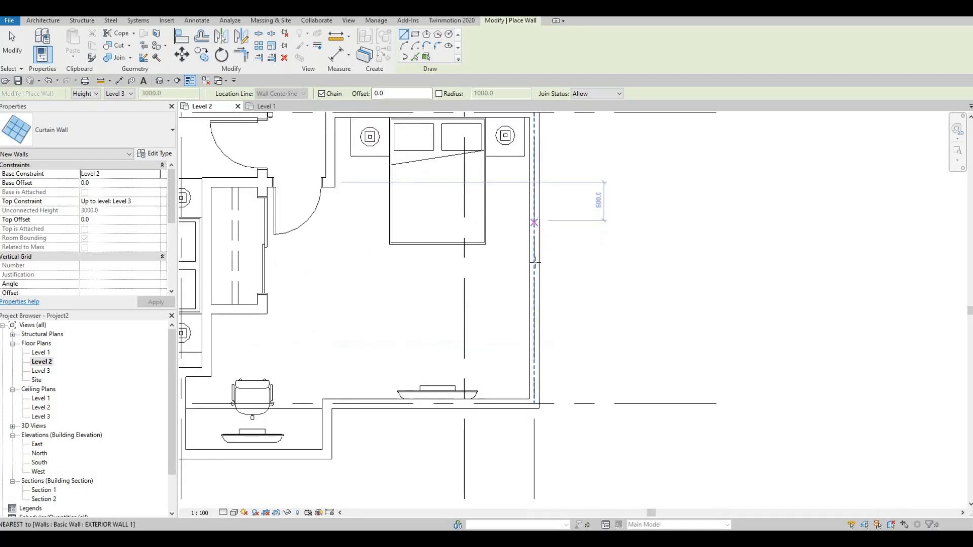
{"action": "scroll", "coordinate": [534, 263], "scroll_direction": "up", "scroll_amount": 1}
{"action": "middle_click_drag", "start_coordinate": [484, 365], "coordinate": [485, 398]}
{"action": "scroll", "coordinate": [485, 398], "scroll_direction": "down", "scroll_amount": 1}
{"action": "middle_click_drag", "start_coordinate": [340, 459], "coordinate": [352, 416]}
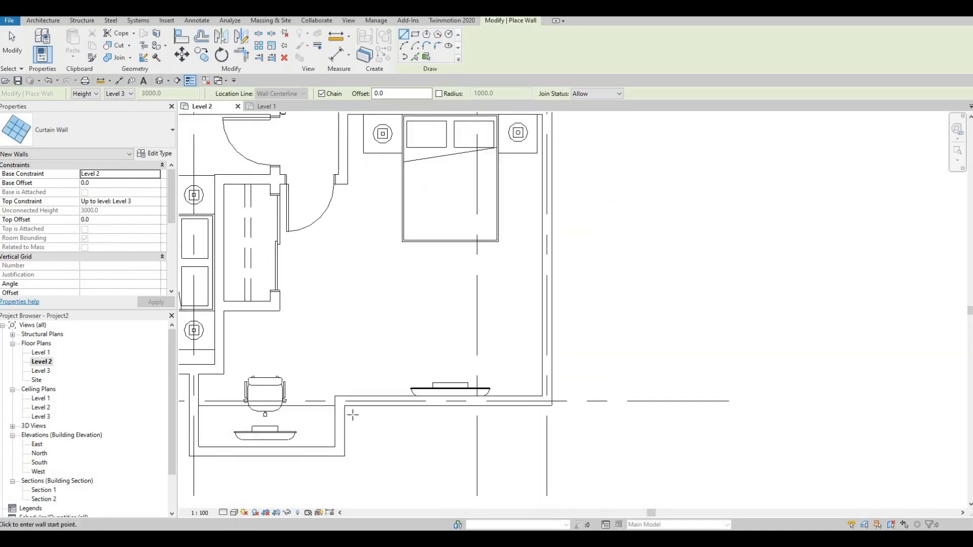
{"action": "scroll", "coordinate": [355, 406], "scroll_direction": "up", "scroll_amount": 1}
{"action": "left_click", "coordinate": [349, 403]}
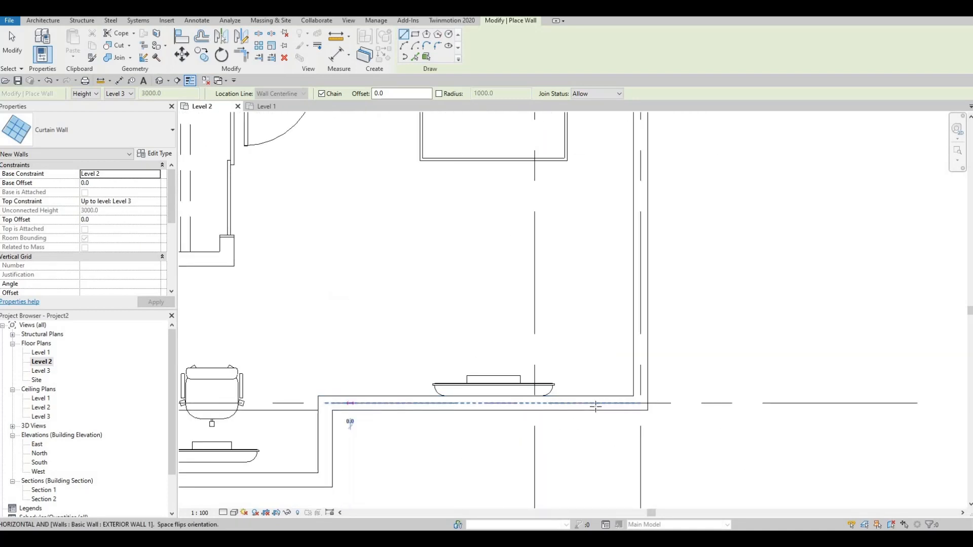
{"action": "scroll", "coordinate": [631, 406], "scroll_direction": "up", "scroll_amount": 1}
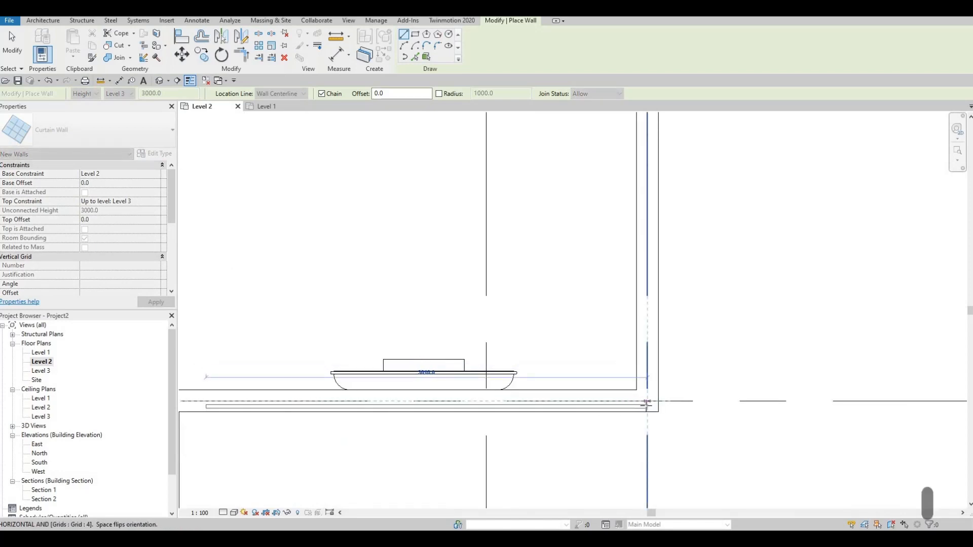
{"action": "left_click", "coordinate": [645, 404]}
{"action": "key", "text": "Escape"}
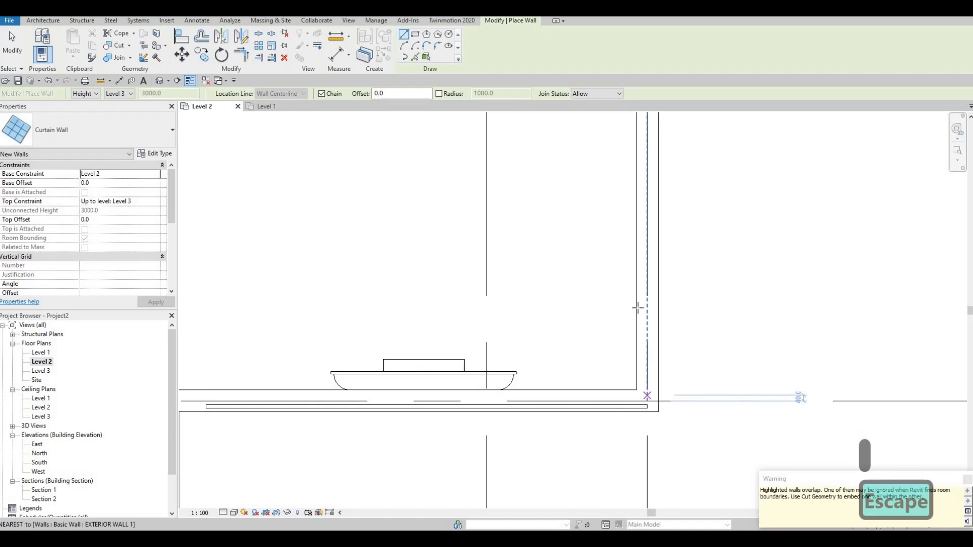
- Place a curtain wall about 2420 mm long within the same bedroom's grid 4 exterior wall, starting at the grid C corner
{"action": "left_click", "coordinate": [648, 396]}
{"action": "middle_click_drag", "start_coordinate": [656, 352], "coordinate": [657, 404]}
{"action": "middle_click_drag", "start_coordinate": [646, 205], "coordinate": [625, 306]}
{"action": "mouse_move", "coordinate": [628, 210]}
{"action": "middle_mouse_down"}
{"action": "mouse_move", "coordinate": [619, 303]}
{"action": "mouse_move", "coordinate": [622, 218]}
{"action": "middle_mouse_up"}
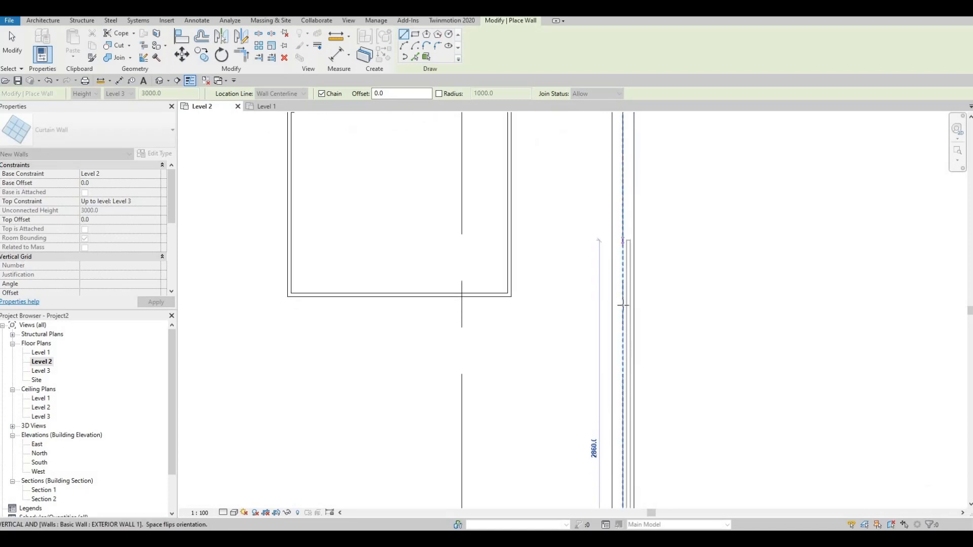
{"action": "left_click", "coordinate": [615, 268]}
{"action": "scroll", "coordinate": [633, 334], "scroll_direction": "down", "scroll_amount": 5}
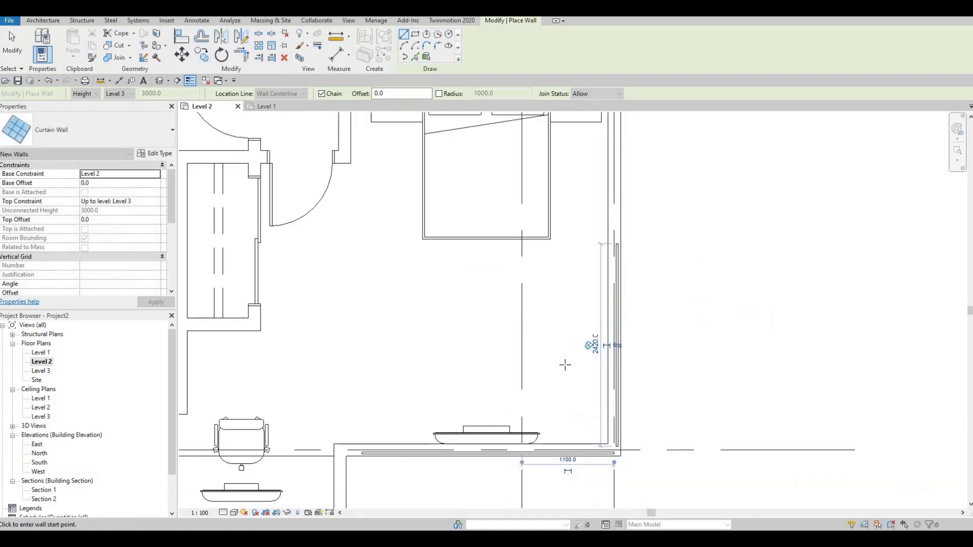
- Place a curtain wall about 3470 mm long within the other bedroom's exterior wall just above grid C, ending at the outer corner
{"action": "scroll", "coordinate": [578, 396], "scroll_direction": "down", "scroll_amount": 1}
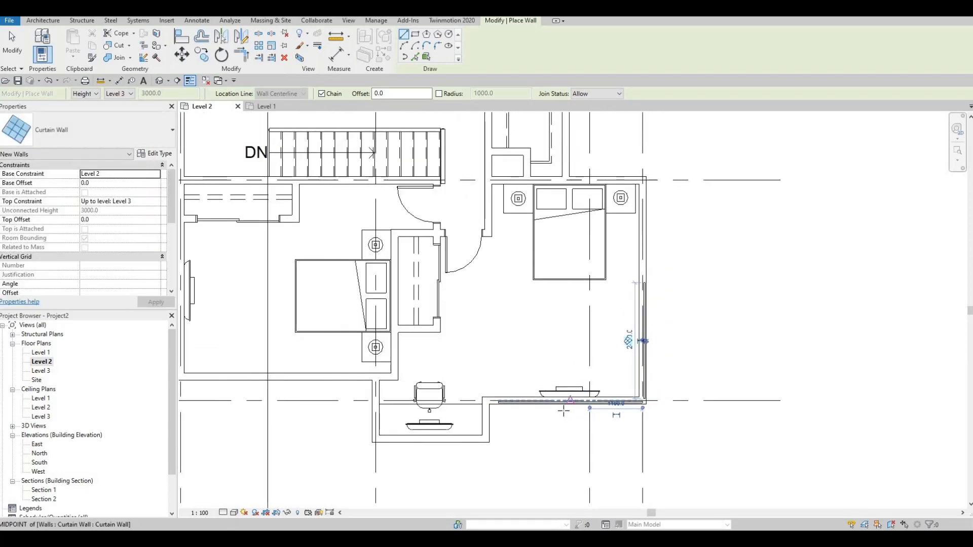
{"action": "middle_click_drag", "start_coordinate": [312, 424], "coordinate": [395, 351]}
{"action": "scroll", "coordinate": [396, 352], "scroll_direction": "down", "scroll_amount": 1}
{"action": "middle_click_drag", "start_coordinate": [310, 378], "coordinate": [396, 359]}
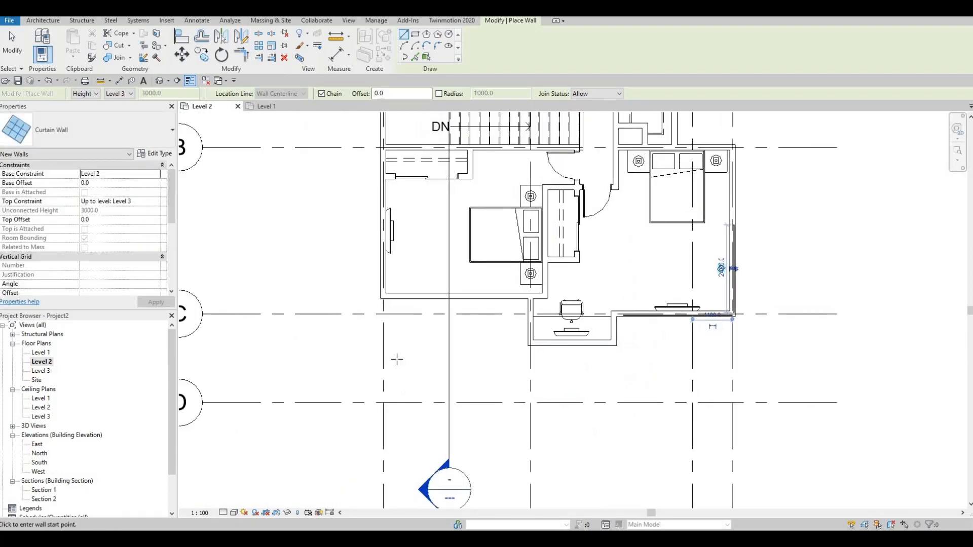
{"action": "middle_click_drag", "start_coordinate": [394, 305], "coordinate": [393, 326]}
{"action": "scroll", "coordinate": [537, 307], "scroll_direction": "up", "scroll_amount": 2}
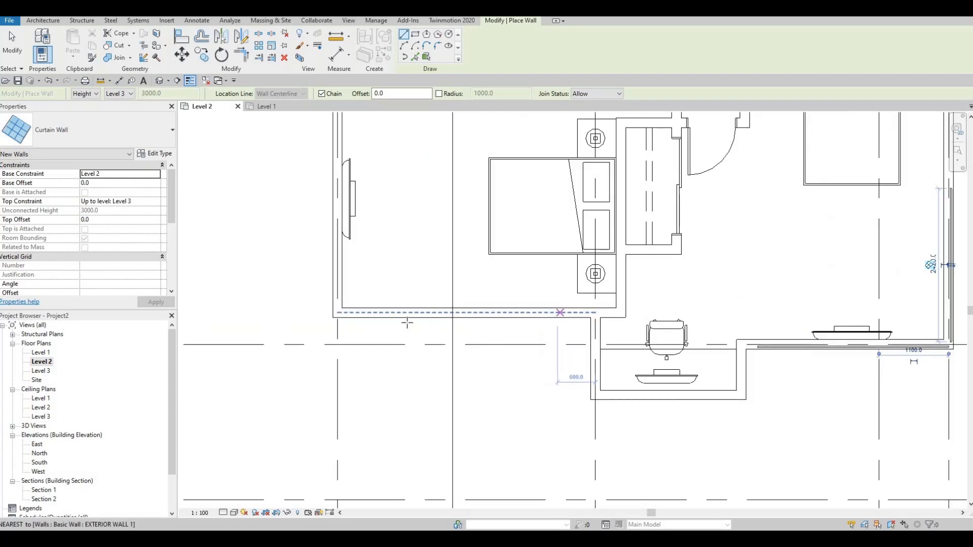
{"action": "left_click", "coordinate": [557, 315]}
{"action": "scroll", "coordinate": [354, 310], "scroll_direction": "up", "scroll_amount": 1}
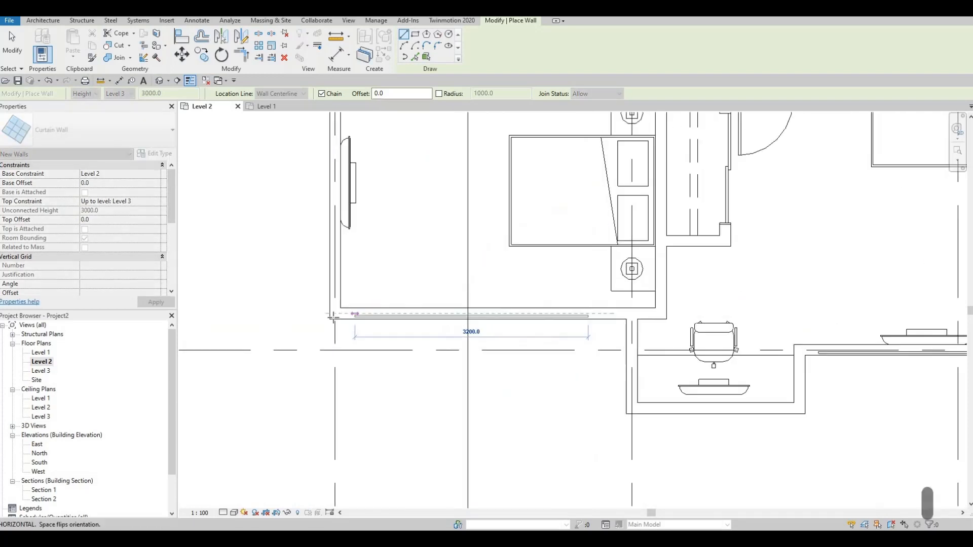
{"action": "scroll", "coordinate": [332, 317], "scroll_direction": "up", "scroll_amount": 1}
{"action": "left_click", "coordinate": [330, 315]}
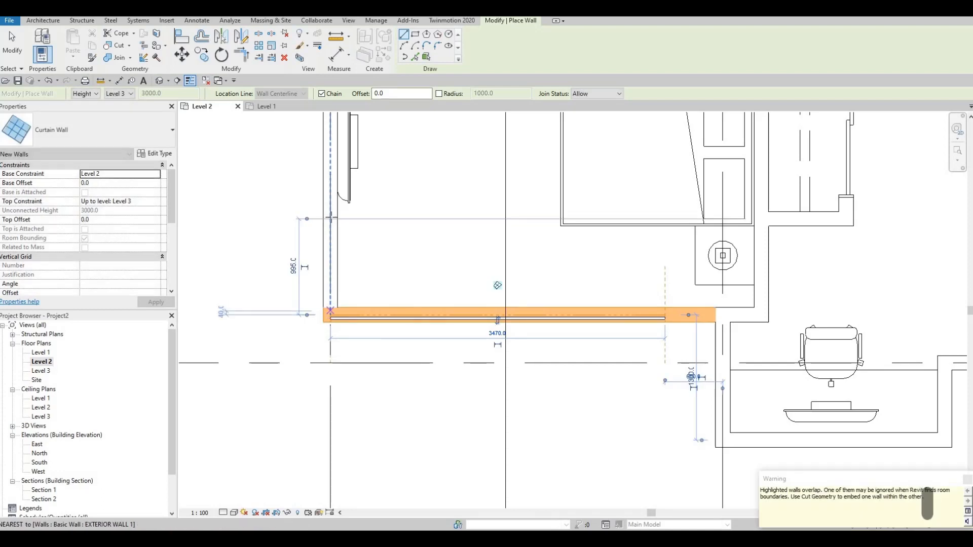
- Continue with a curtain wall from that corner within the adjoining exterior wall behind the bedroom TV
{"action": "middle_click_drag", "start_coordinate": [339, 284], "coordinate": [339, 337]}
{"action": "middle_click_drag", "start_coordinate": [337, 228], "coordinate": [331, 186]}
{"action": "left_click", "coordinate": [329, 286]}
{"action": "key", "text": "Escape"}
{"action": "scroll", "coordinate": [346, 309], "scroll_direction": "down", "scroll_amount": 2}
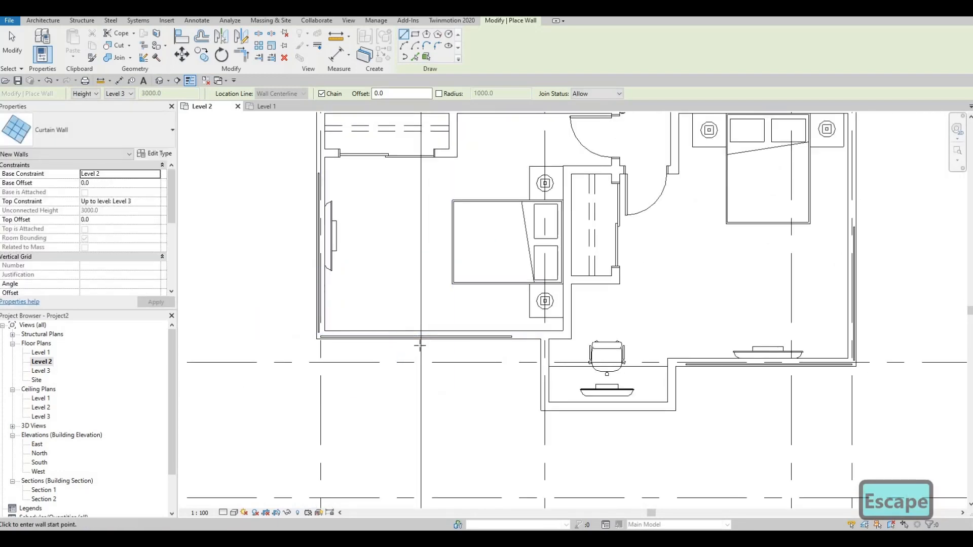
- Place a curtain wall about 4400 mm long within the exterior wall of the large bedroom with the sofa, ending beside the bed's nightstand
{"action": "scroll", "coordinate": [459, 349], "scroll_direction": "down", "scroll_amount": 1}
{"action": "middle_click_drag", "start_coordinate": [467, 354], "coordinate": [389, 424]}
{"action": "mouse_move", "coordinate": [306, 387]}
{"action": "middle_mouse_down"}
{"action": "mouse_move", "coordinate": [324, 388]}
{"action": "mouse_move", "coordinate": [311, 393]}
{"action": "middle_mouse_up"}
{"action": "scroll", "coordinate": [297, 405], "scroll_direction": "up", "scroll_amount": 2}
{"action": "middle_click_drag", "start_coordinate": [321, 438], "coordinate": [328, 385]}
{"action": "scroll", "coordinate": [329, 385], "scroll_direction": "down", "scroll_amount": 1}
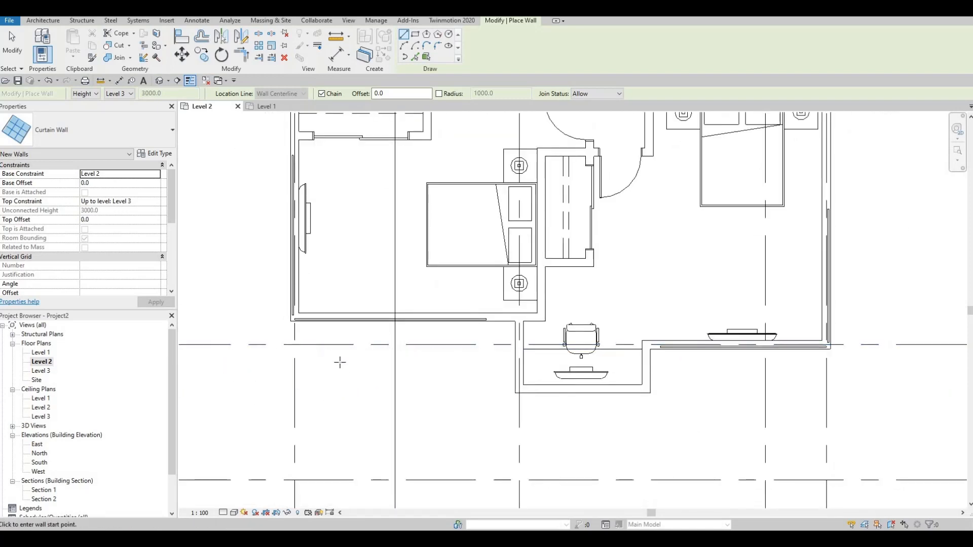
{"action": "middle_click_drag", "start_coordinate": [365, 358], "coordinate": [376, 334]}
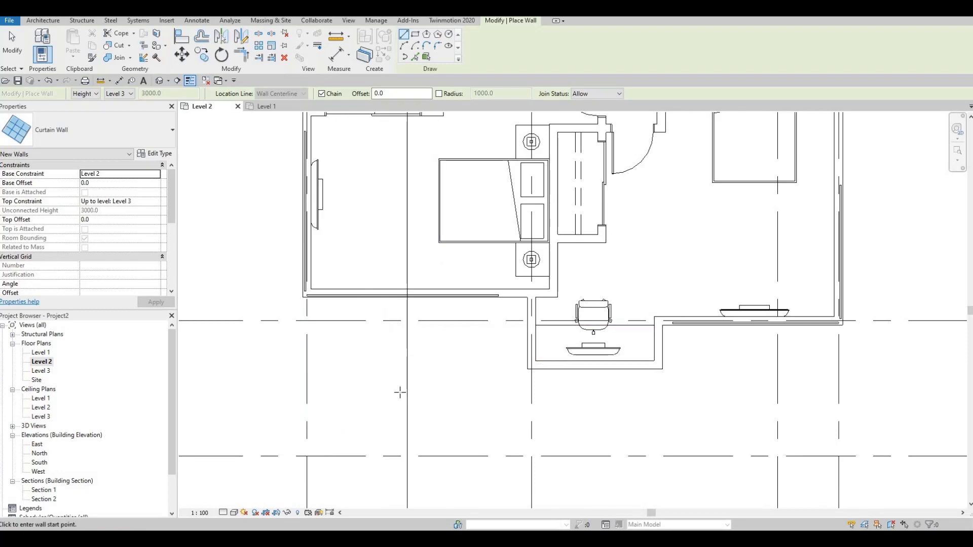
{"action": "mouse_move", "coordinate": [400, 392]}
{"action": "middle_mouse_down"}
{"action": "mouse_move", "coordinate": [389, 347]}
{"action": "mouse_move", "coordinate": [382, 408]}
{"action": "mouse_move", "coordinate": [406, 428]}
{"action": "mouse_move", "coordinate": [395, 472]}
{"action": "mouse_move", "coordinate": [380, 485]}
{"action": "middle_mouse_up"}
{"action": "middle_click_drag", "start_coordinate": [475, 256], "coordinate": [471, 339]}
{"action": "scroll", "coordinate": [518, 262], "scroll_direction": "down", "scroll_amount": 2}
{"action": "middle_click_drag", "start_coordinate": [568, 145], "coordinate": [499, 313]}
{"action": "middle_click_drag", "start_coordinate": [514, 217], "coordinate": [491, 270]}
{"action": "scroll", "coordinate": [526, 226], "scroll_direction": "up", "scroll_amount": 2}
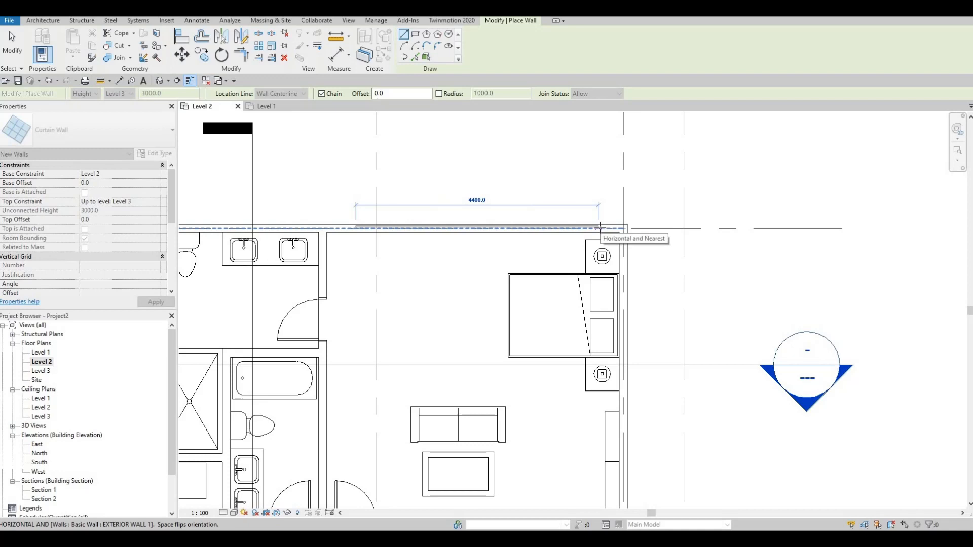
{"action": "left_click", "coordinate": [600, 225]}
{"action": "key", "text": "Escape"}
- Place a curtain wall in the washroom's side exterior wall, starting 300 mm above the shower partition and stopping short of the vanity line
{"action": "middle_click_drag", "start_coordinate": [263, 323], "coordinate": [482, 318]}
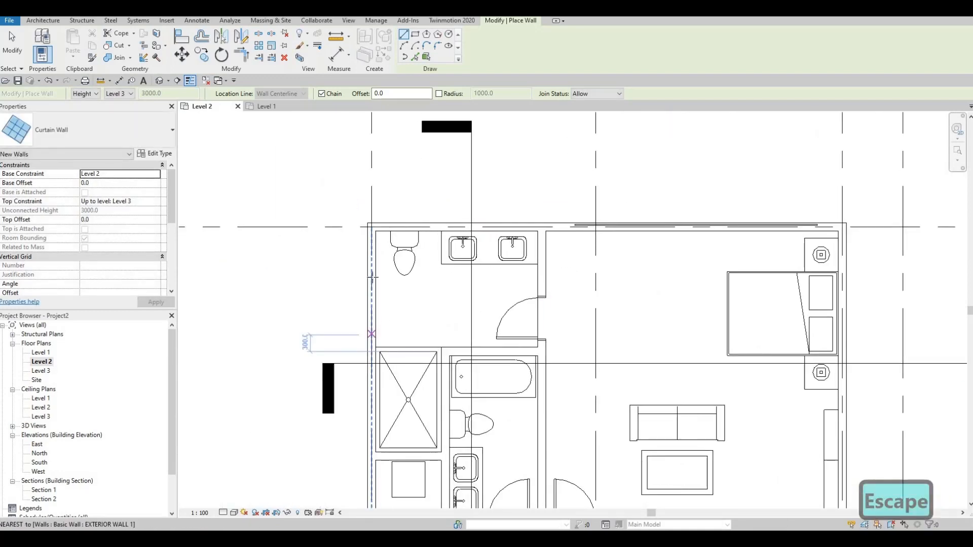
{"action": "left_click", "coordinate": [372, 334]}
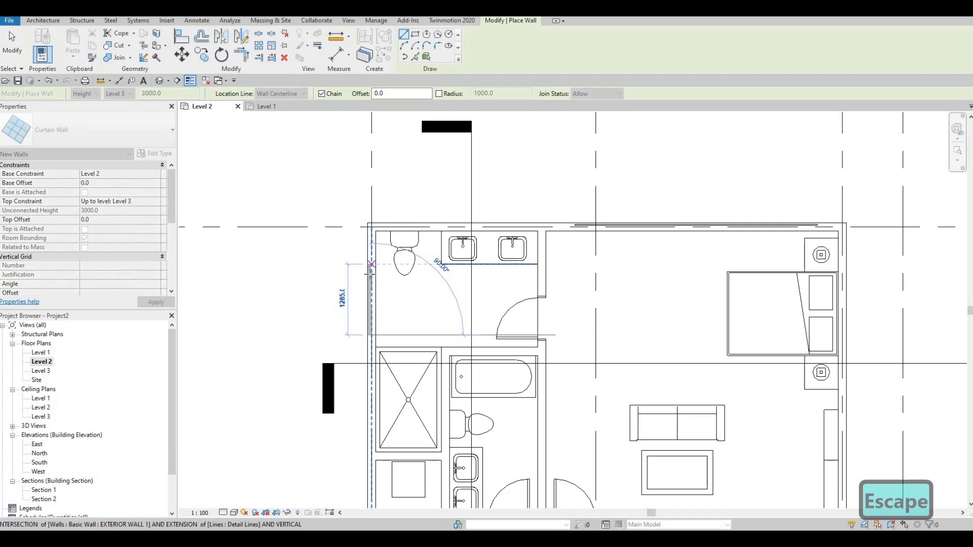
{"action": "left_click", "coordinate": [372, 275]}
{"action": "key", "text": "Escape"}
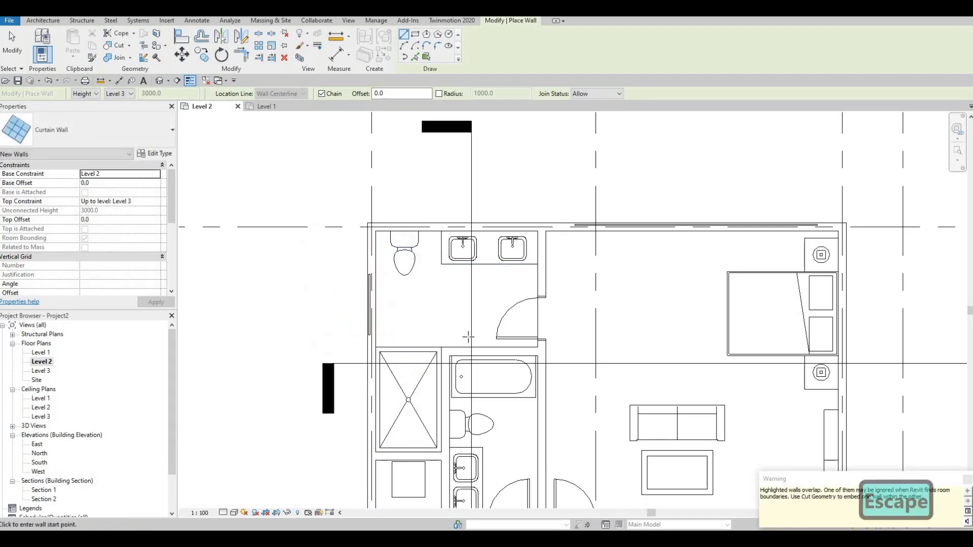
- Place a curtain wall about 1700 mm long in the stair hall's side exterior wall, starting 200 mm above grid B
{"action": "scroll", "coordinate": [467, 336], "scroll_direction": "down", "scroll_amount": 1}
{"action": "middle_click_drag", "start_coordinate": [467, 336], "coordinate": [463, 290]}
{"action": "scroll", "coordinate": [435, 347], "scroll_direction": "down", "scroll_amount": 1}
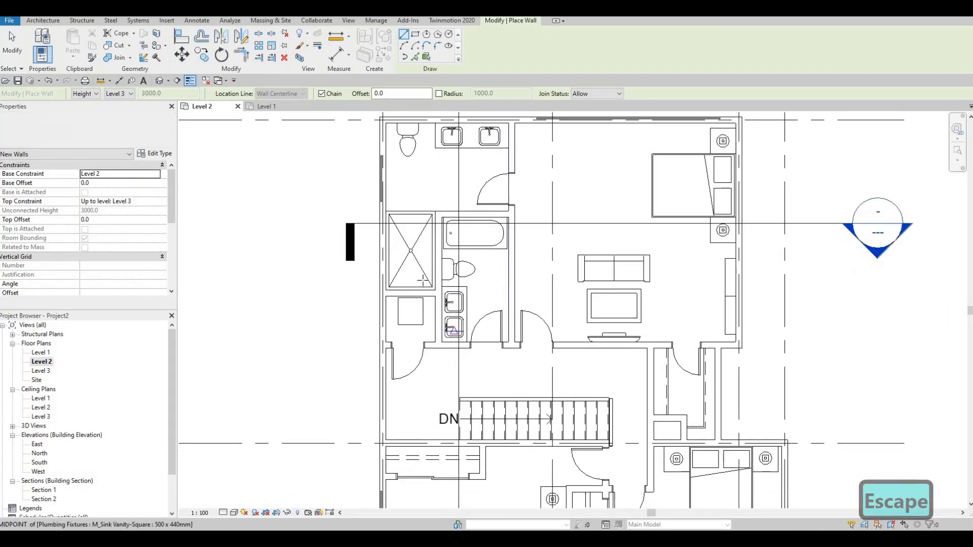
{"action": "middle_click_drag", "start_coordinate": [393, 355], "coordinate": [391, 344]}
{"action": "scroll", "coordinate": [377, 353], "scroll_direction": "up", "scroll_amount": 4}
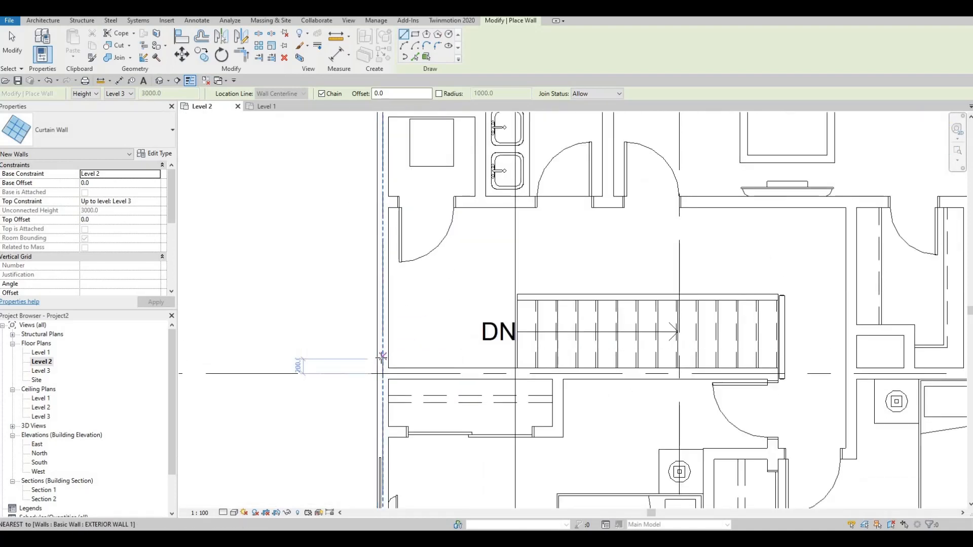
{"action": "left_click", "coordinate": [383, 359]}
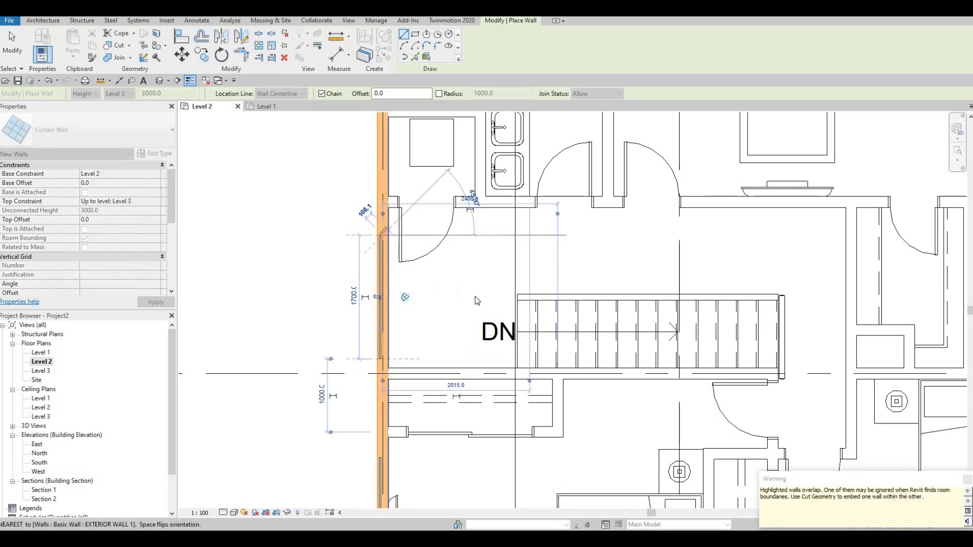
{"action": "key", "text": "Escape"}
{"action": "key", "text": "Escape"}
- Cut the washroom's side exterior wall and the large bedroom's exterior wall with their curtain walls
{"action": "middle_click_drag", "start_coordinate": [430, 339], "coordinate": [441, 357]}
{"action": "scroll", "coordinate": [441, 356], "scroll_direction": "down", "scroll_amount": 1}
{"action": "scroll", "coordinate": [284, 446], "scroll_direction": "down", "scroll_amount": 2}
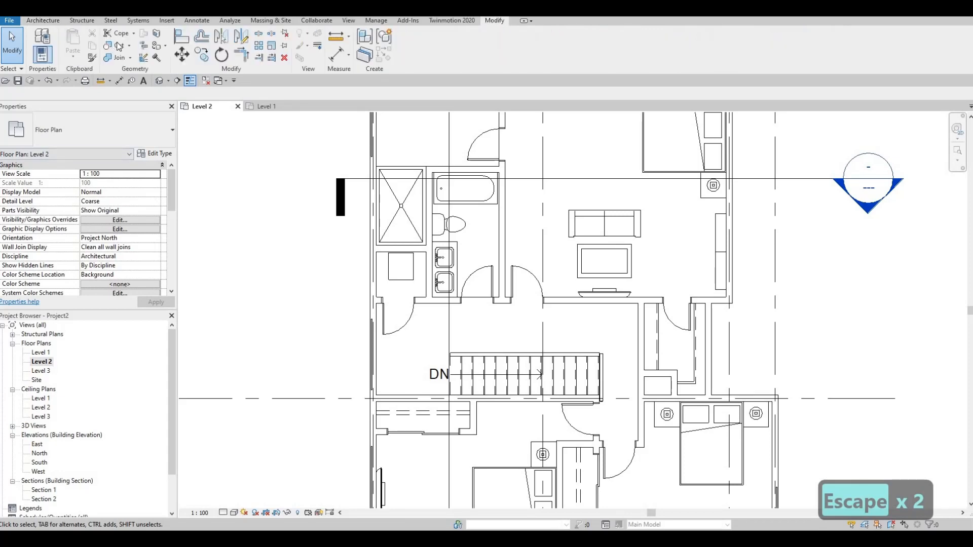
{"action": "middle_click_drag", "start_coordinate": [359, 239], "coordinate": [328, 378]}
{"action": "scroll", "coordinate": [357, 238], "scroll_direction": "up", "scroll_amount": 4}
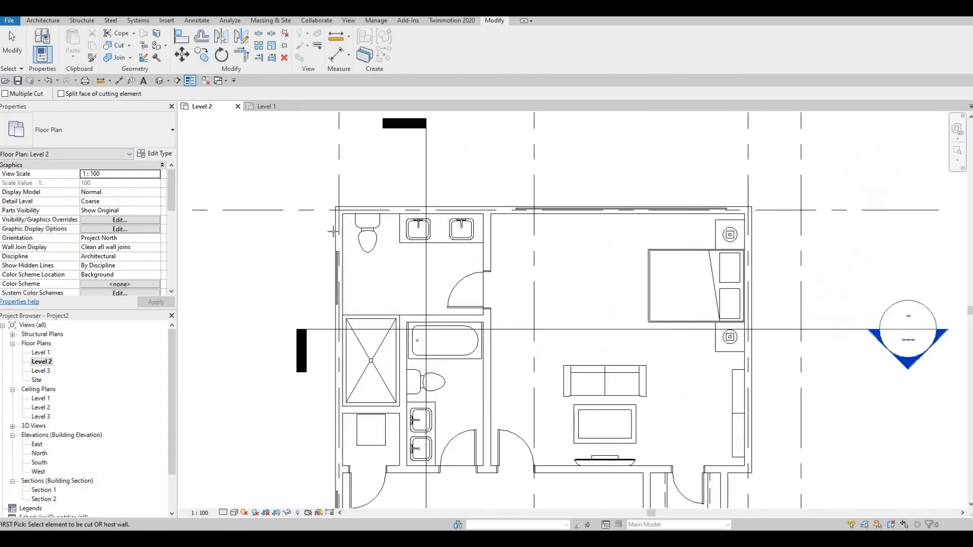
{"action": "left_click", "coordinate": [327, 280]}
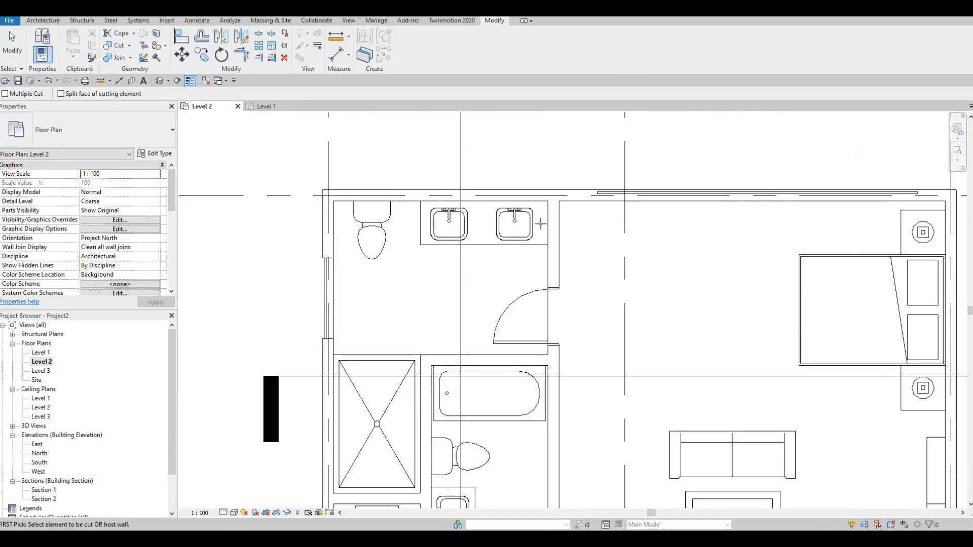
{"action": "middle_click_drag", "start_coordinate": [583, 203], "coordinate": [545, 213]}
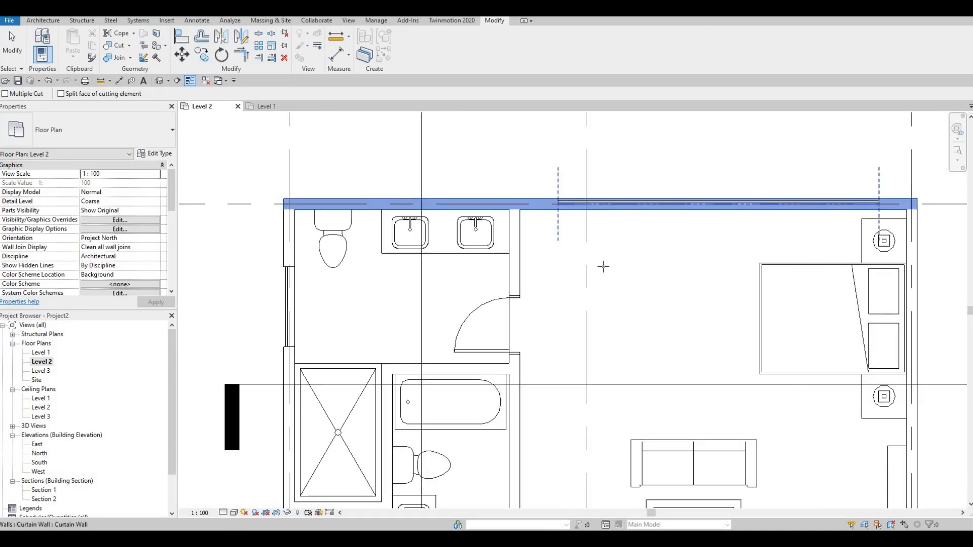
- Cut the grid 4 and grid C exterior walls of the corner bedroom with their curtain walls
{"action": "scroll", "coordinate": [446, 173], "scroll_direction": "down", "scroll_amount": 3}
{"action": "middle_click_drag", "start_coordinate": [563, 279], "coordinate": [551, 226]}
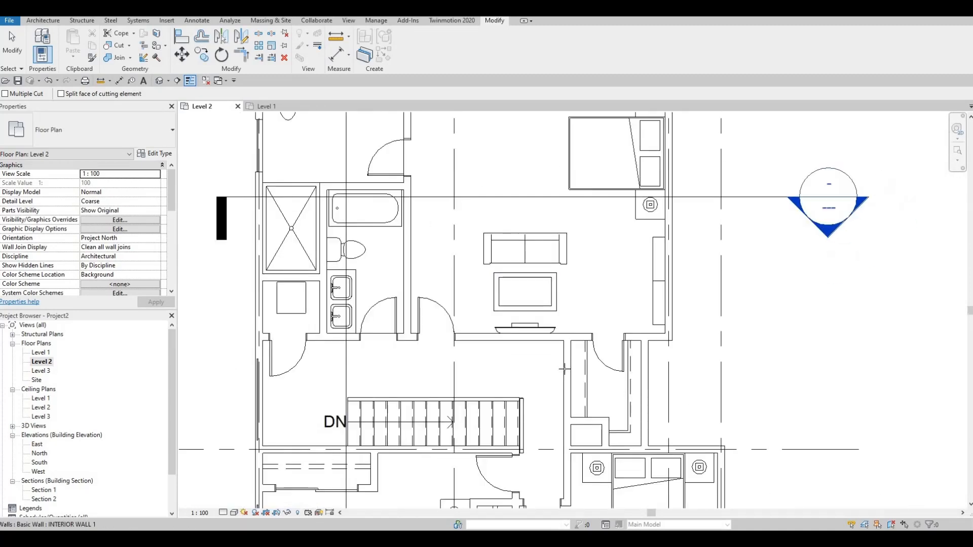
{"action": "scroll", "coordinate": [565, 370], "scroll_direction": "down", "scroll_amount": 2}
{"action": "middle_click_drag", "start_coordinate": [591, 460], "coordinate": [575, 311]}
{"action": "scroll", "coordinate": [591, 358], "scroll_direction": "up", "scroll_amount": 1}
{"action": "scroll", "coordinate": [575, 312], "scroll_direction": "down", "scroll_amount": 1}
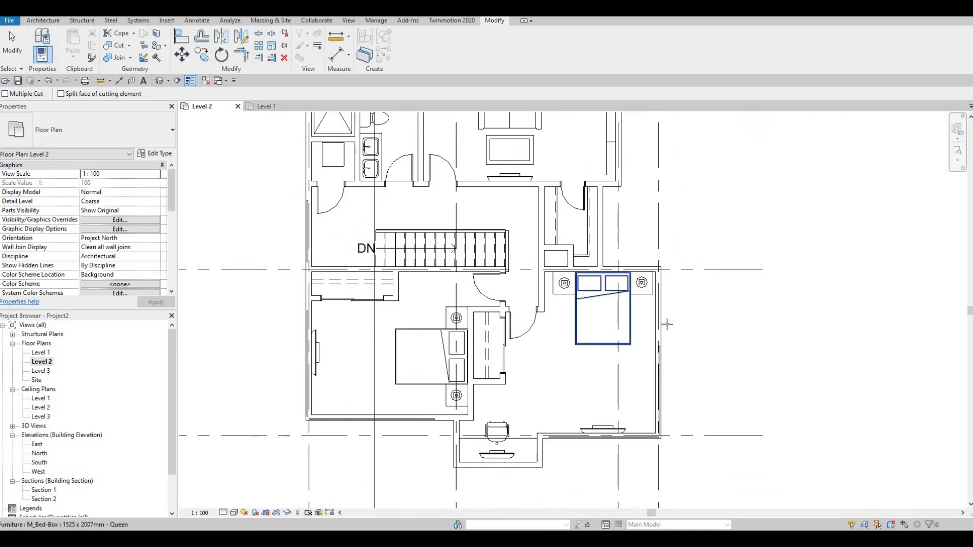
{"action": "scroll", "coordinate": [665, 326], "scroll_direction": "up", "scroll_amount": 1}
{"action": "scroll", "coordinate": [670, 332], "scroll_direction": "up", "scroll_amount": 1}
{"action": "left_click", "coordinate": [670, 372]}
{"action": "left_click", "coordinate": [670, 373]}
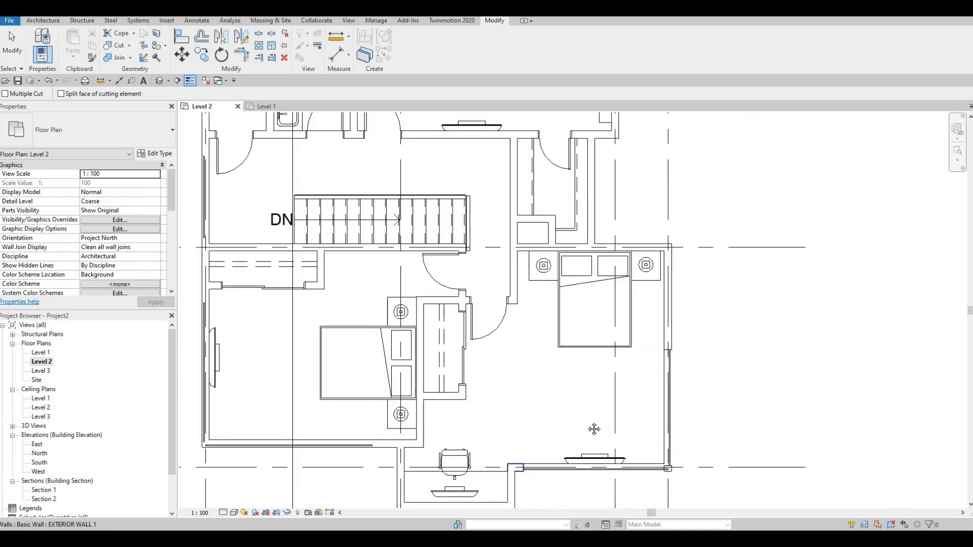
- Cut both exterior walls of the bedroom beside the desk nook with their curtain walls
{"action": "middle_click_drag", "start_coordinate": [594, 429], "coordinate": [674, 391]}
{"action": "middle_click_drag", "start_coordinate": [511, 393], "coordinate": [549, 377]}
{"action": "left_click", "coordinate": [486, 391]}
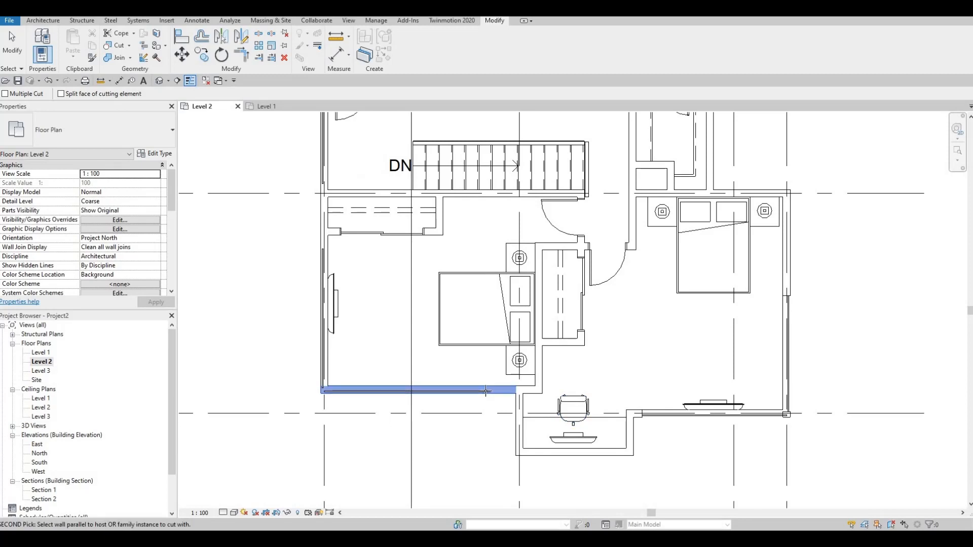
{"action": "left_click", "coordinate": [323, 265]}
{"action": "key", "text": "Escape"}
{"action": "key", "text": "Escape"}
- Extend the curtain wall behind that bedroom's TV at the outer corner to the outer face of the adjoining curtain wall
{"action": "scroll", "coordinate": [334, 360], "scroll_direction": "up", "scroll_amount": 4}
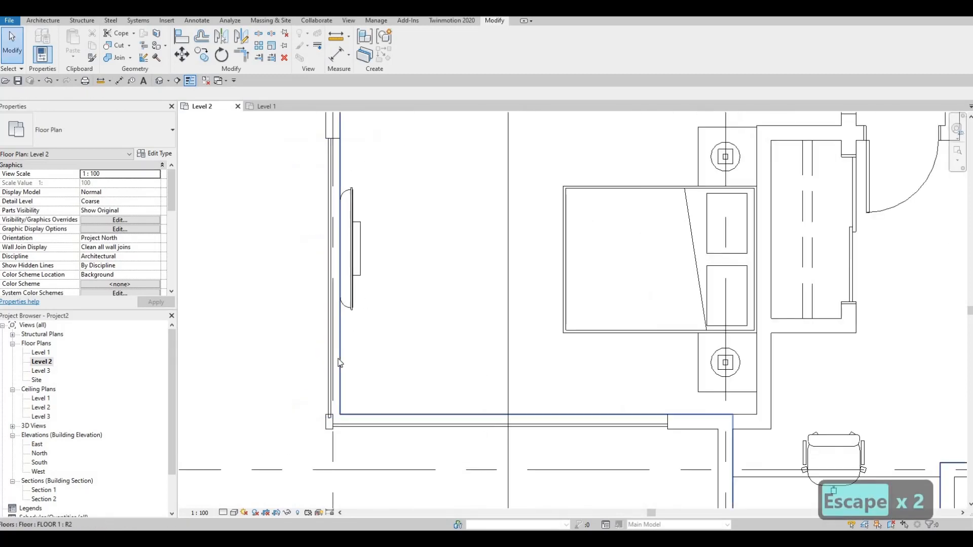
{"action": "scroll", "coordinate": [339, 362], "scroll_direction": "up", "scroll_amount": 6}
{"action": "middle_click_drag", "start_coordinate": [318, 445], "coordinate": [372, 187]}
{"action": "scroll", "coordinate": [372, 188], "scroll_direction": "up", "scroll_amount": 2}
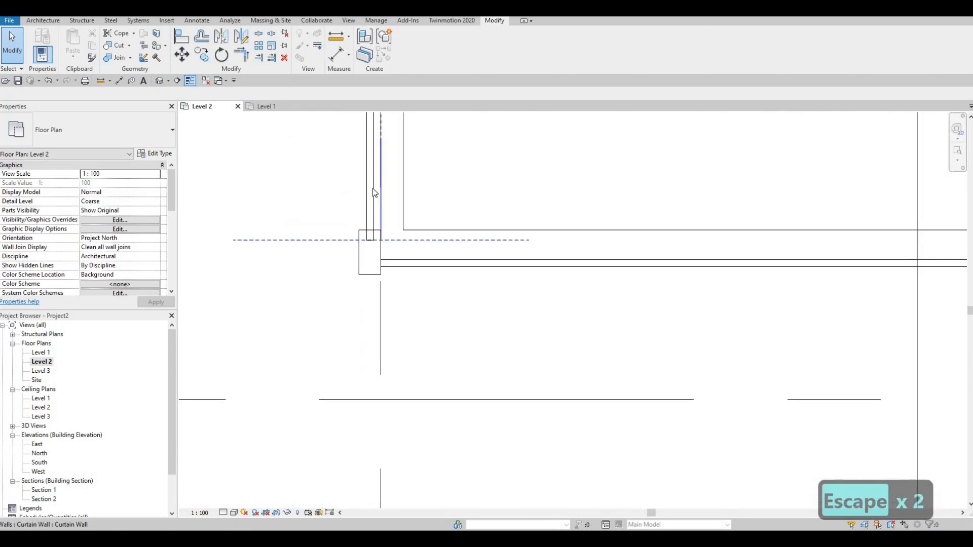
{"action": "left_click", "coordinate": [385, 244]}
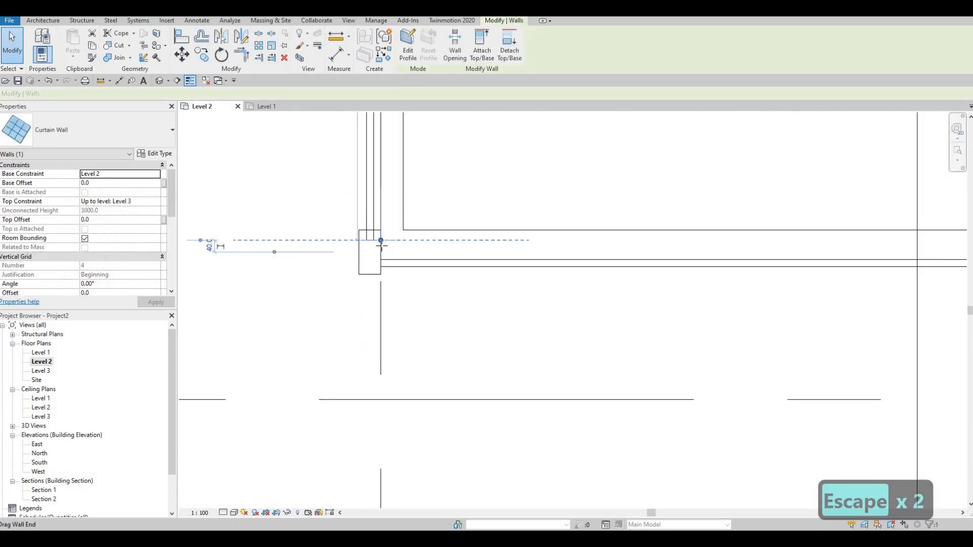
{"action": "left_click_drag", "start_coordinate": [381, 245], "coordinate": [382, 259]}
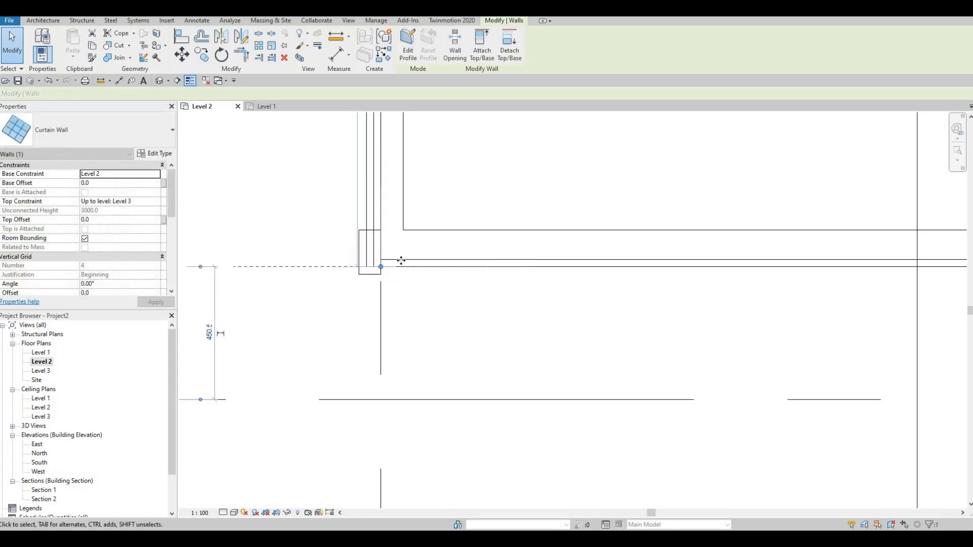
- Extend the adjoining horizontal curtain wall's corner end to meet the inner face of the vertical curtain wall
{"action": "scroll", "coordinate": [395, 264], "scroll_direction": "up", "scroll_amount": 2}
{"action": "key", "text": "Escape"}
{"action": "left_click", "coordinate": [381, 244]}
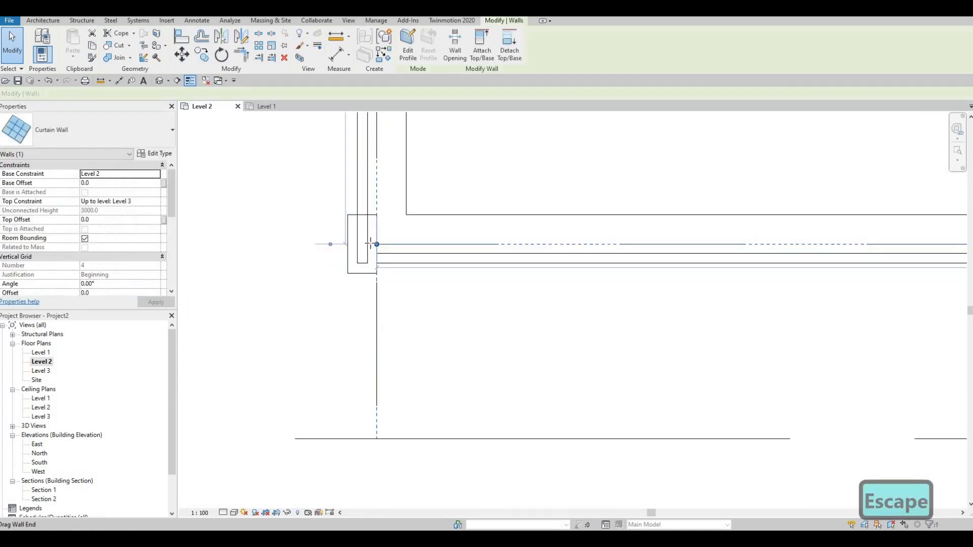
{"action": "left_click_drag", "start_coordinate": [375, 244], "coordinate": [373, 245]}
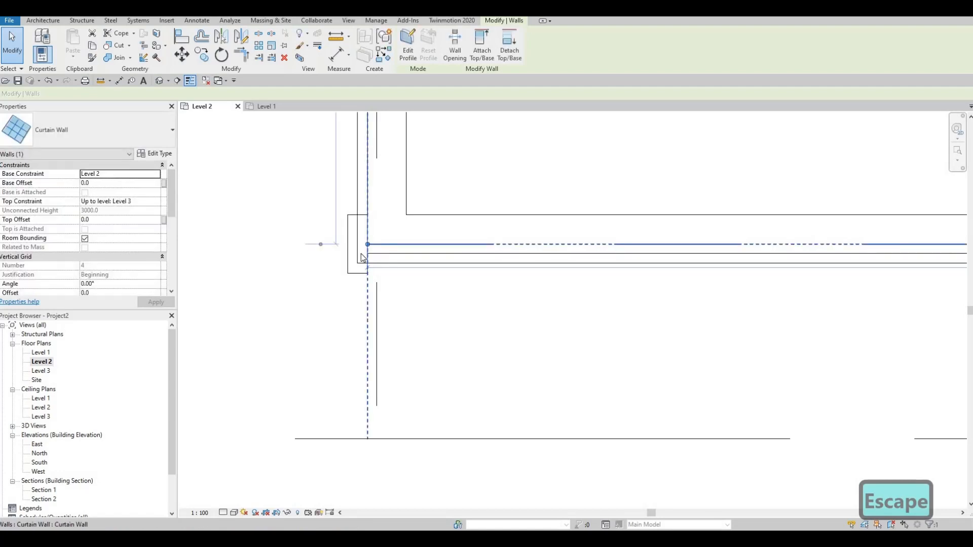
{"action": "key", "text": "Escape"}
- Nudge the vertical curtain wall three increments outward and one increment down at the corner
{"action": "left_click", "coordinate": [378, 264]}
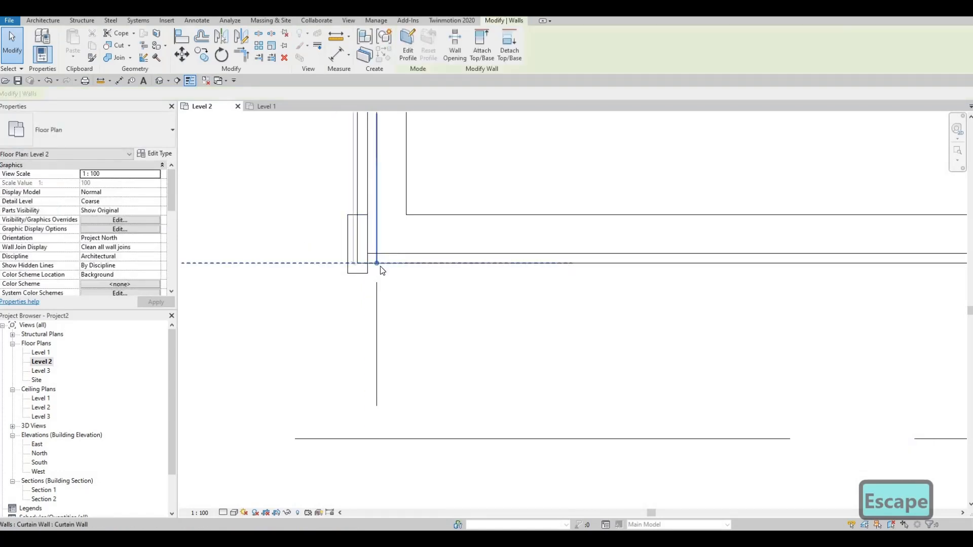
{"action": "middle_click_drag", "start_coordinate": [364, 214], "coordinate": [367, 228]}
{"action": "key", "text": "Escape"}
{"action": "left_click", "coordinate": [360, 207]}
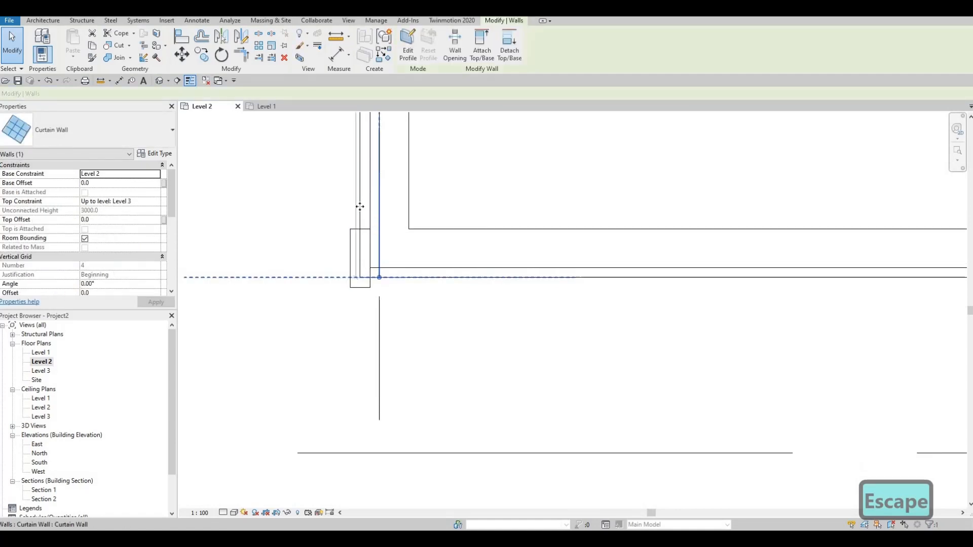
{"action": "key", "text": "Left"}
{"action": "key", "text": "Left"}
{"action": "key", "text": "Left"}
{"action": "key", "text": "Down"}
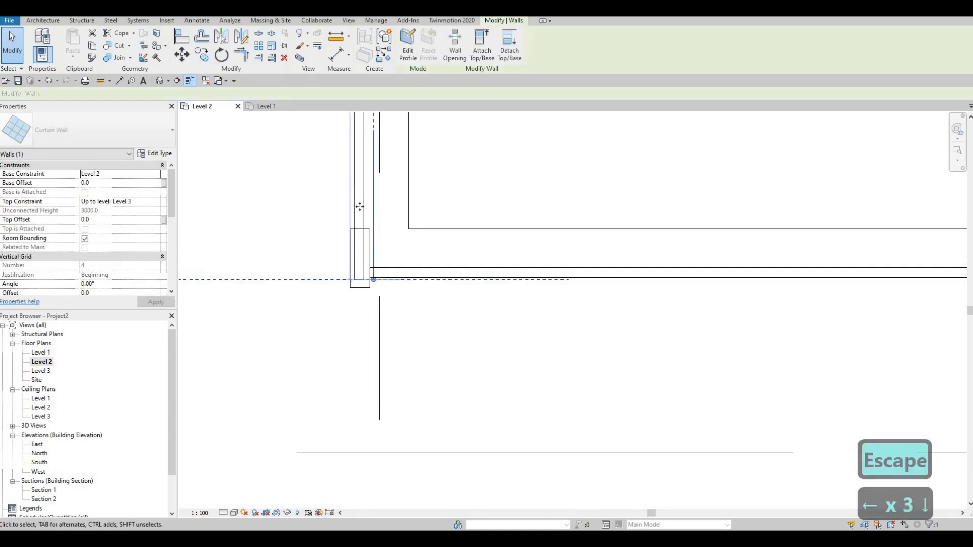
- Try shifting the vertical curtain wall four more increments outward and three increments back inward
{"action": "key", "text": "Left"}
{"action": "key", "text": "Left"}
{"action": "key", "text": "Left"}
{"action": "key", "text": "Left"}
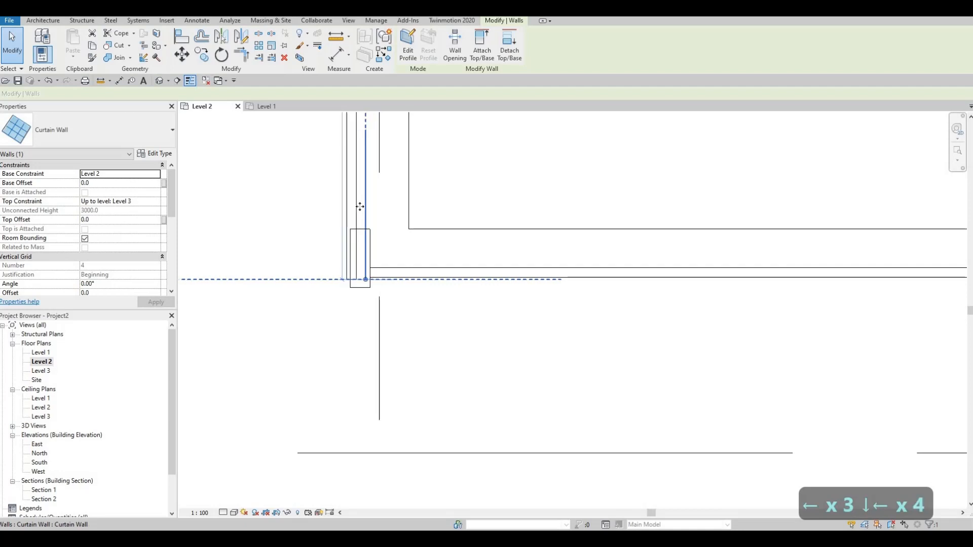
{"action": "key", "text": "Right"}
{"action": "key", "text": "Right"}
{"action": "key", "text": "Right"}
- Undo the last seven nudges of the vertical curtain wall
{"action": "key", "text": "ctrl+z"}
{"action": "key", "text": "ctrl+z"}
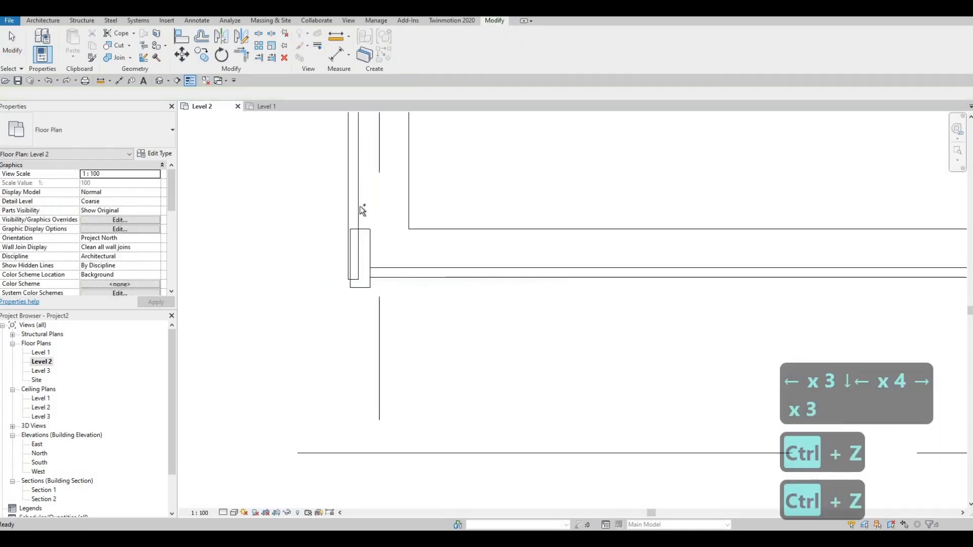
{"action": "key", "text": "ctrl+z"}
{"action": "key", "text": "ctrl+z"}
{"action": "key", "text": "ctrl+z"}
{"action": "key", "text": "ctrl+z"}
{"action": "key", "text": "ctrl+z"}
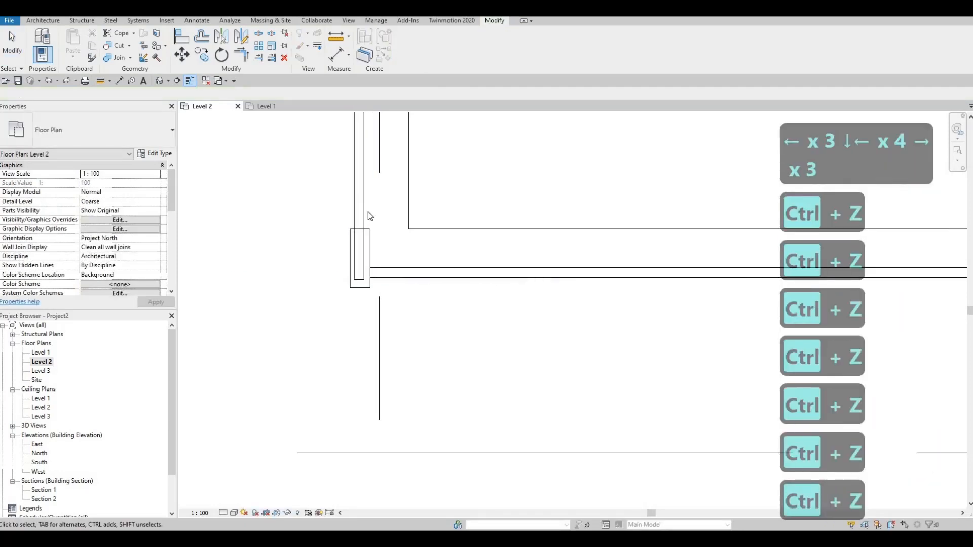
- Extend the horizontal curtain wall's corner end outward to the host wall's outer face
{"action": "key", "text": "ctrl+z"}
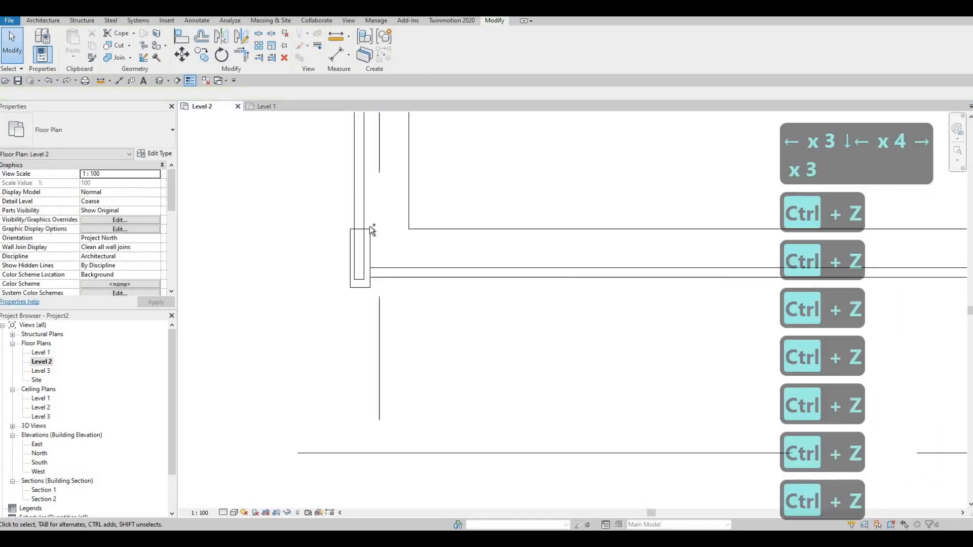
{"action": "left_click", "coordinate": [365, 260]}
{"action": "left_click_drag", "start_coordinate": [369, 258], "coordinate": [354, 259]}
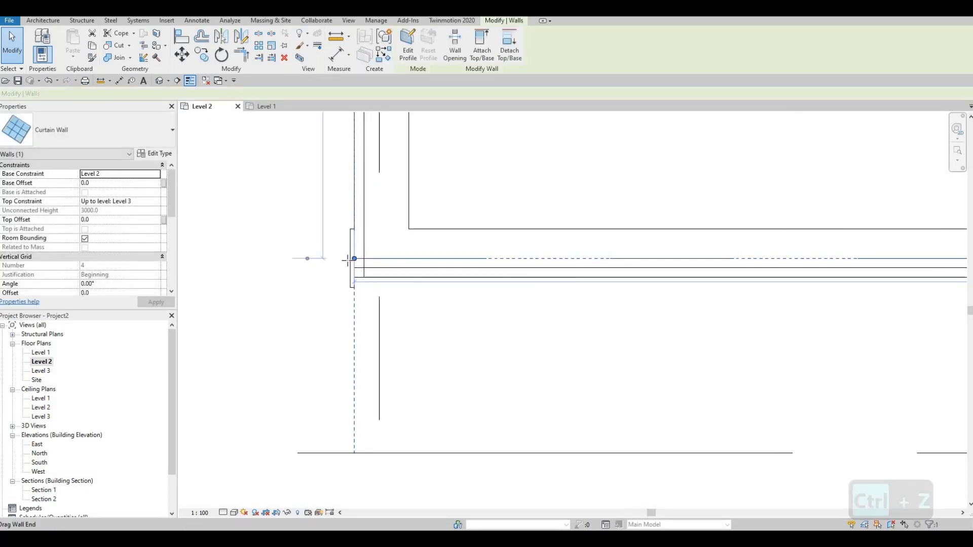
{"action": "key", "text": "Escape"}
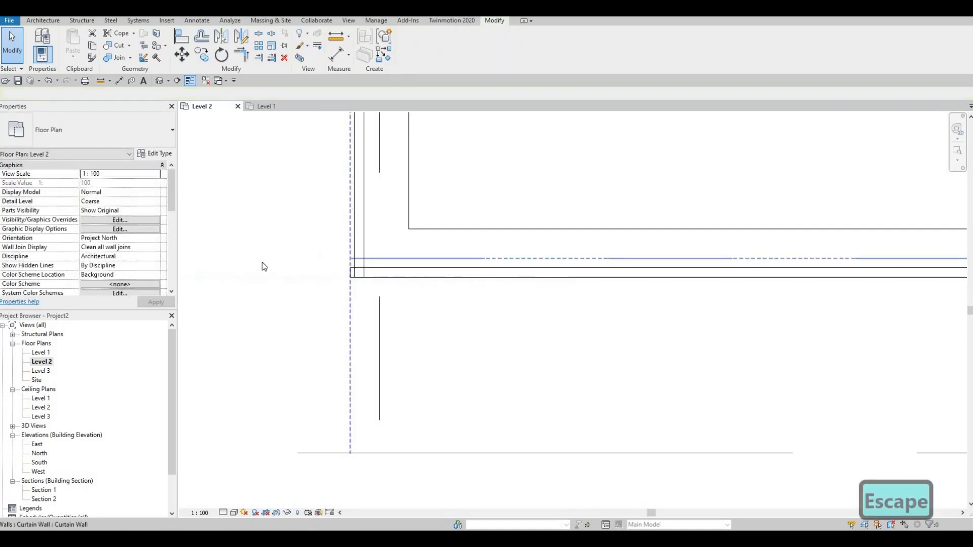
- Shorten the vertical curtain wall's corner end so it stops at the horizontal curtain wall's inner face
{"action": "left_click", "coordinate": [371, 274]}
{"action": "left_click", "coordinate": [372, 271]}
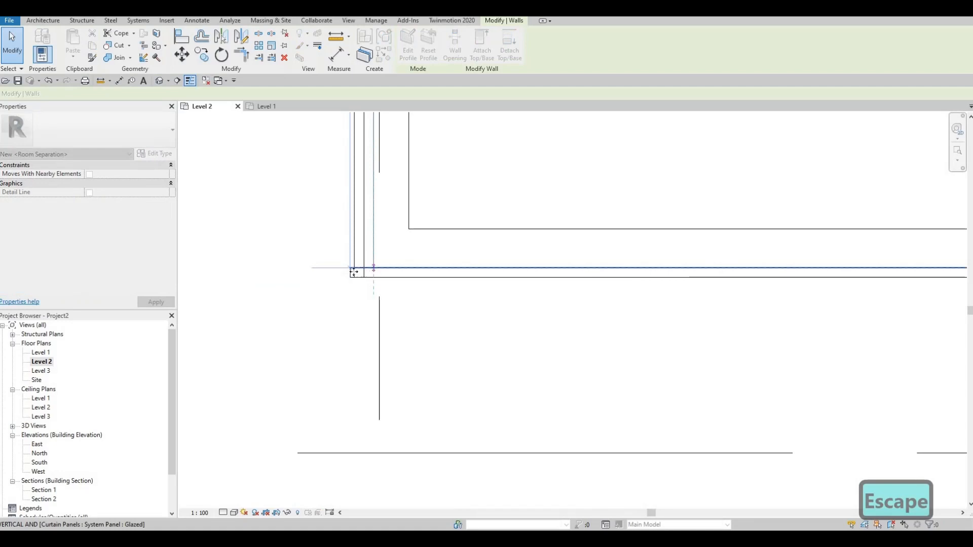
{"action": "key", "text": "Escape"}
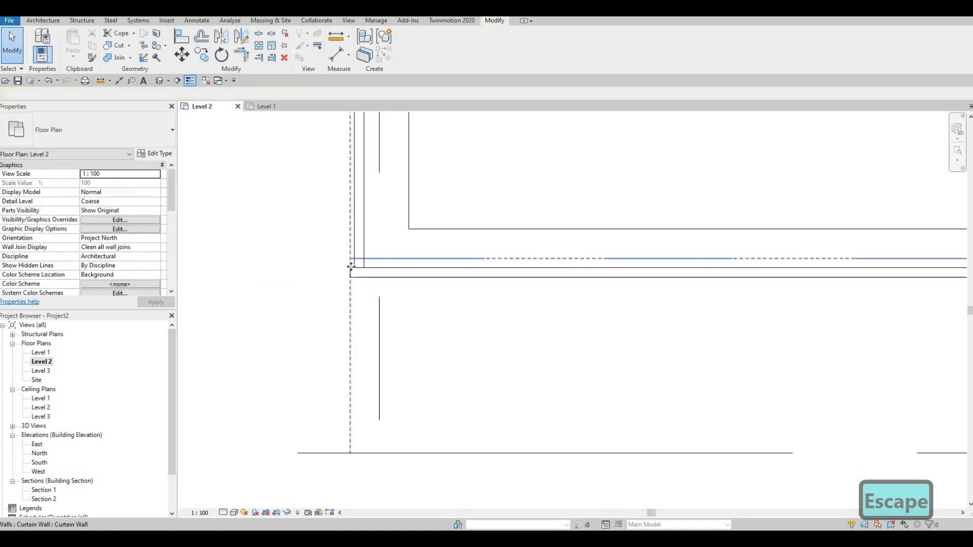
- Try pulling the horizontal curtain wall's end back to the vertical curtain wall's outer face, and undo it
{"action": "left_click", "coordinate": [351, 267]}
{"action": "left_click", "coordinate": [354, 262]}
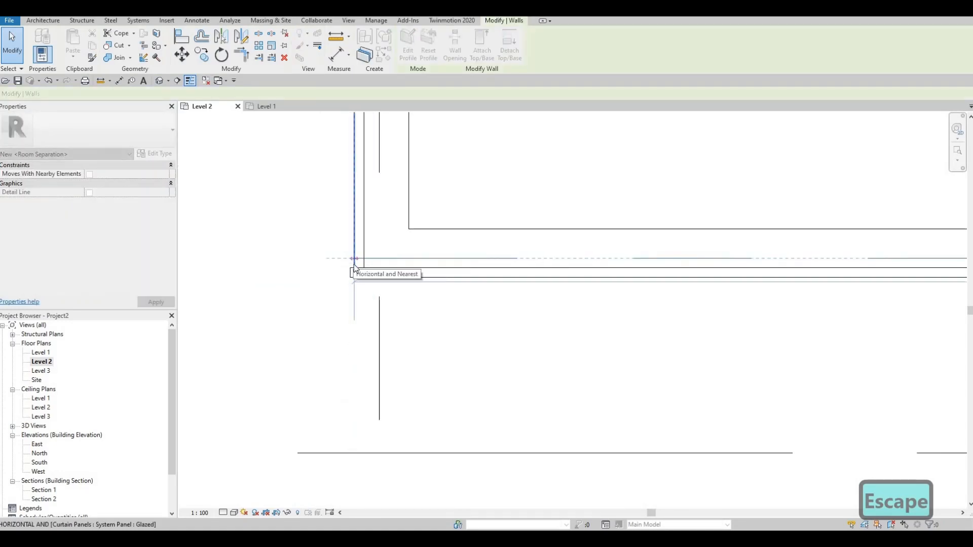
{"action": "left_click", "coordinate": [353, 266]}
{"action": "left_click", "coordinate": [377, 283]}
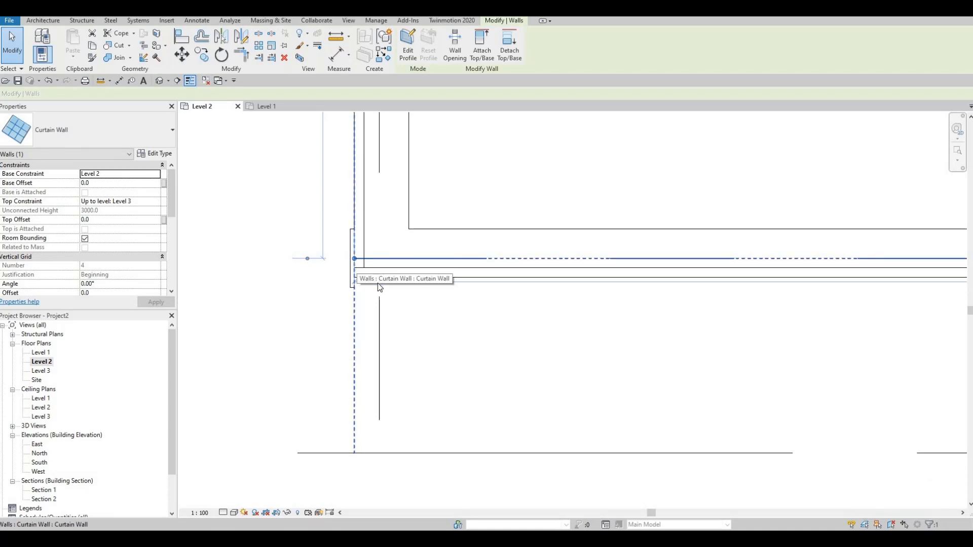
{"action": "key", "text": "ctrl+z"}
{"action": "key", "text": "Escape"}
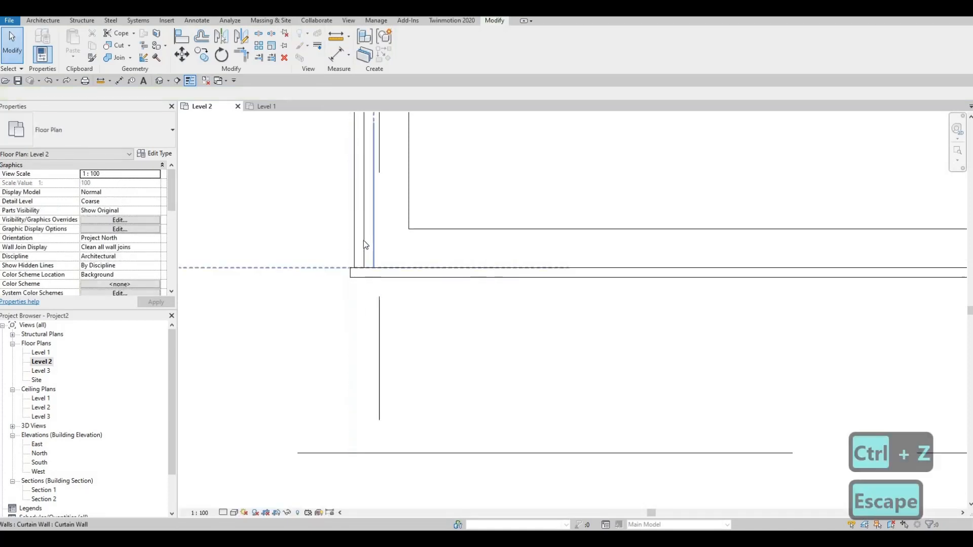
- Nudge the vertical curtain wall two increments outward, in line with the horizontal curtain wall's end
{"action": "left_click", "coordinate": [363, 241]}
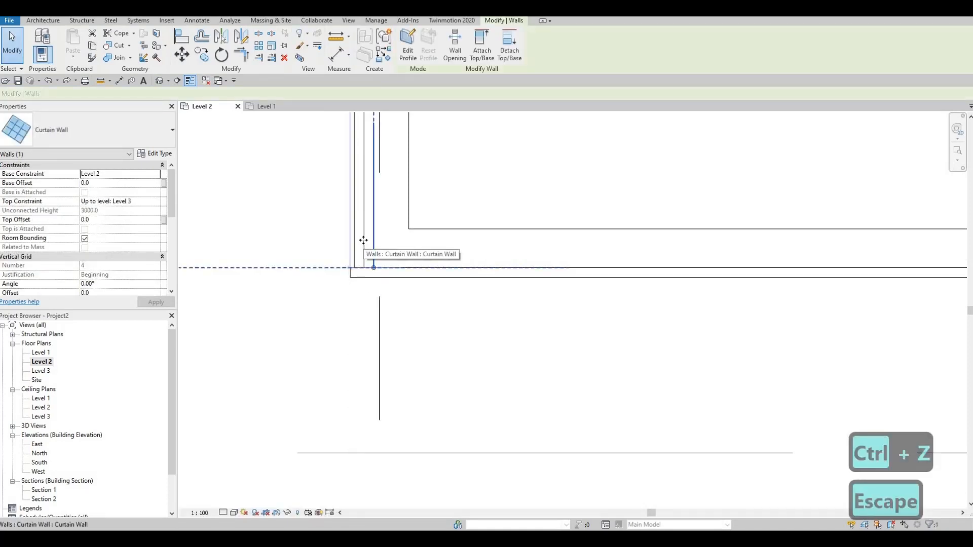
{"action": "key", "text": "Left"}
{"action": "key", "text": "Left"}
{"action": "key", "text": "Escape"}
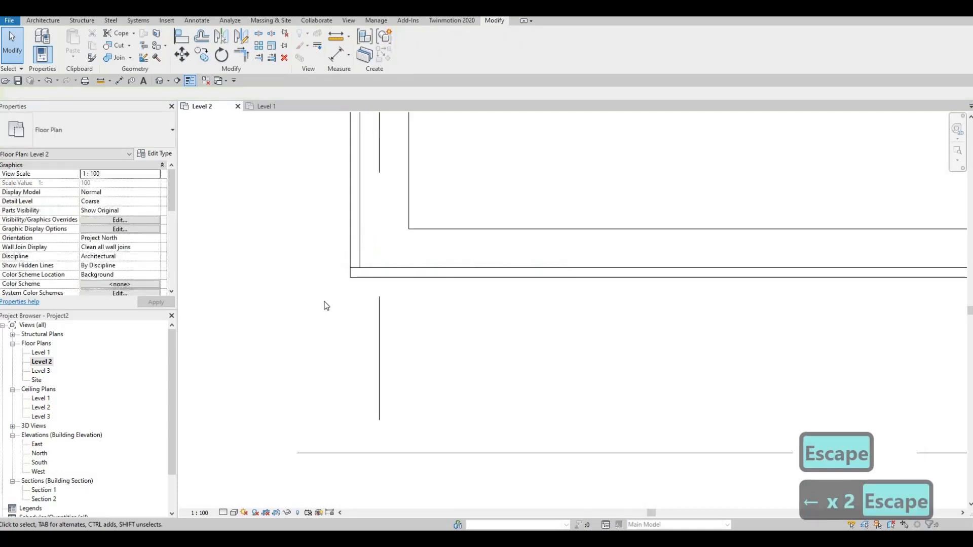
- Examine the joined corner and the vertical curtain wall's far end for alignment with the host wall
{"action": "scroll", "coordinate": [351, 277], "scroll_direction": "up", "scroll_amount": 4}
{"action": "scroll", "coordinate": [385, 243], "scroll_direction": "down", "scroll_amount": 3}
{"action": "middle_click_drag", "start_coordinate": [408, 271], "coordinate": [399, 272]}
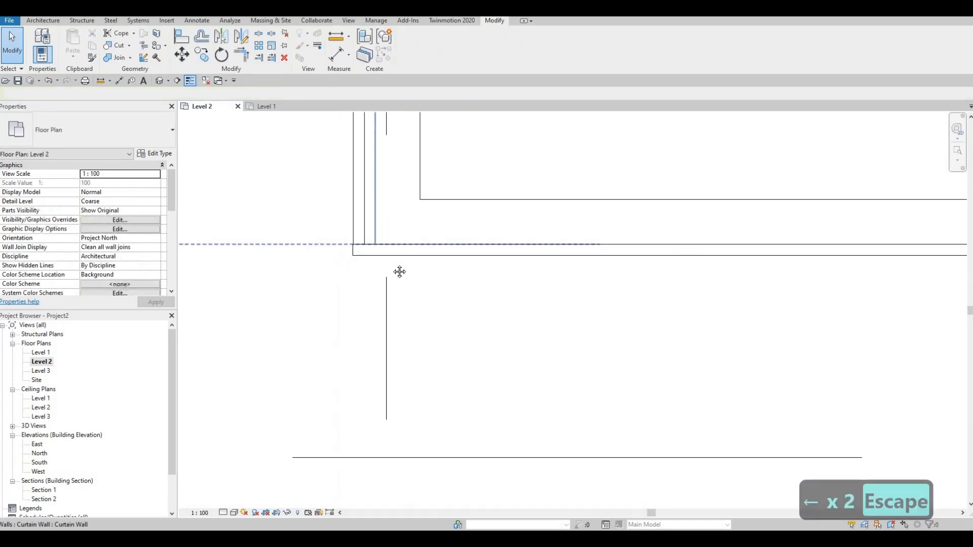
{"action": "scroll", "coordinate": [399, 272], "scroll_direction": "down", "scroll_amount": 5}
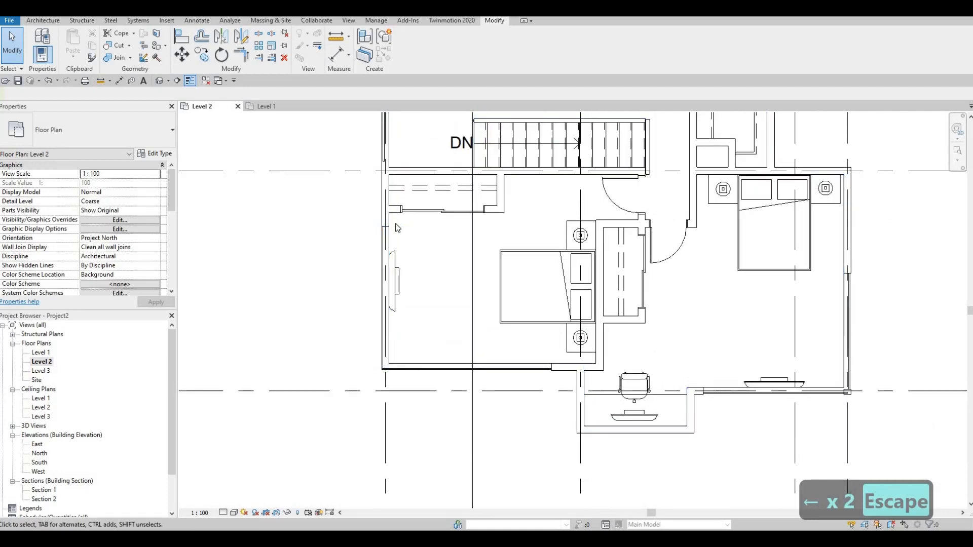
{"action": "scroll", "coordinate": [398, 228], "scroll_direction": "up", "scroll_amount": 5}
{"action": "scroll", "coordinate": [370, 238], "scroll_direction": "up", "scroll_amount": 3}
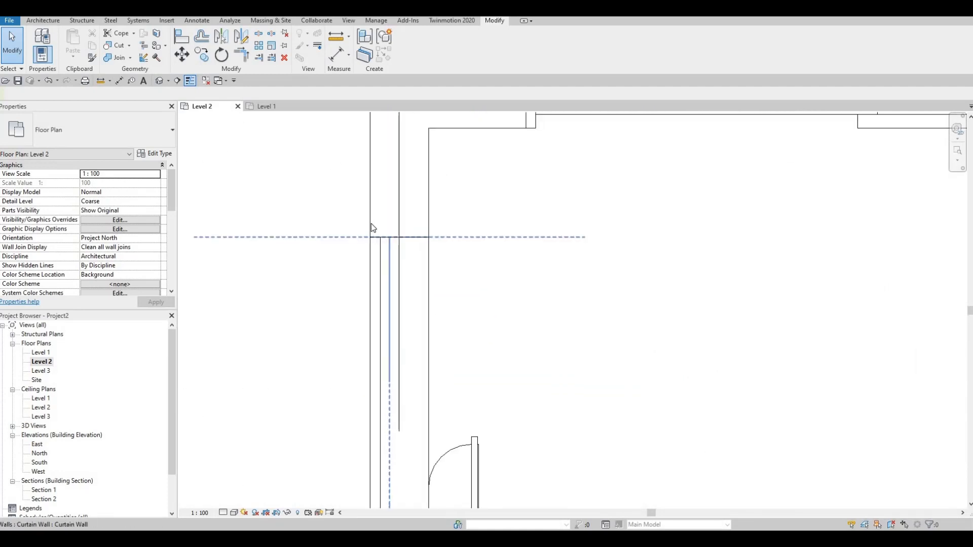
{"action": "scroll", "coordinate": [376, 243], "scroll_direction": "down", "scroll_amount": 6}
{"action": "middle_click_drag", "start_coordinate": [567, 360], "coordinate": [522, 147]}
{"action": "middle_click_drag", "start_coordinate": [701, 287], "coordinate": [732, 260]}
{"action": "scroll", "coordinate": [678, 296], "scroll_direction": "up", "scroll_amount": 3}
{"action": "scroll", "coordinate": [733, 260], "scroll_direction": "down", "scroll_amount": 3}
{"action": "scroll", "coordinate": [355, 270], "scroll_direction": "up", "scroll_amount": 3}
{"action": "middle_click_drag", "start_coordinate": [356, 270], "coordinate": [350, 245]}
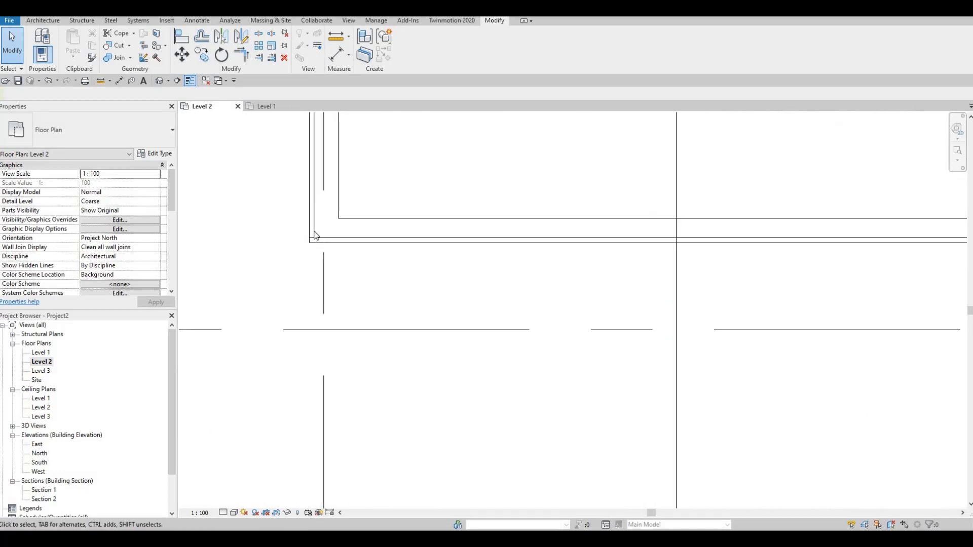
- Nudge the two joined curtain walls six increments down so the horizontal one aligns with the host wall's outer face
{"action": "left_click", "coordinate": [318, 215]}
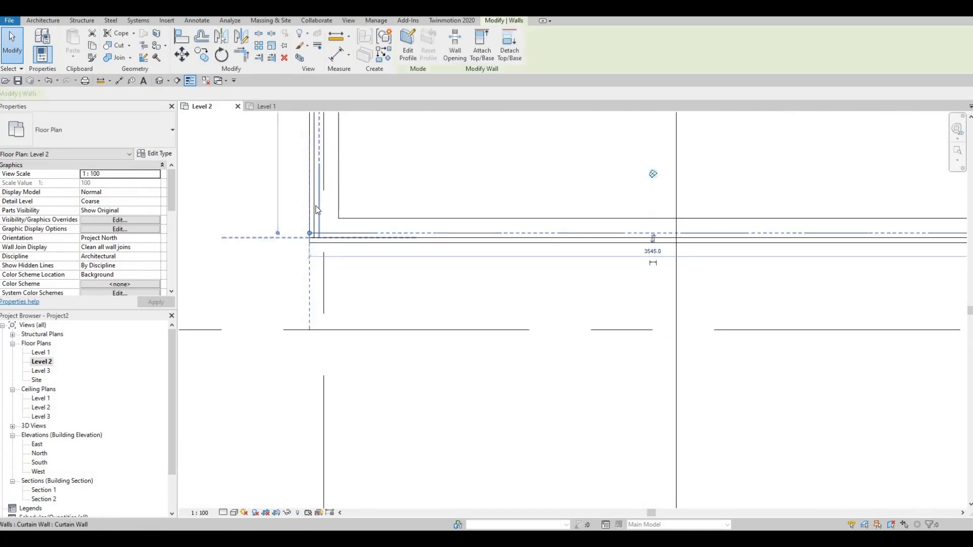
{"action": "key", "text": "Escape"}
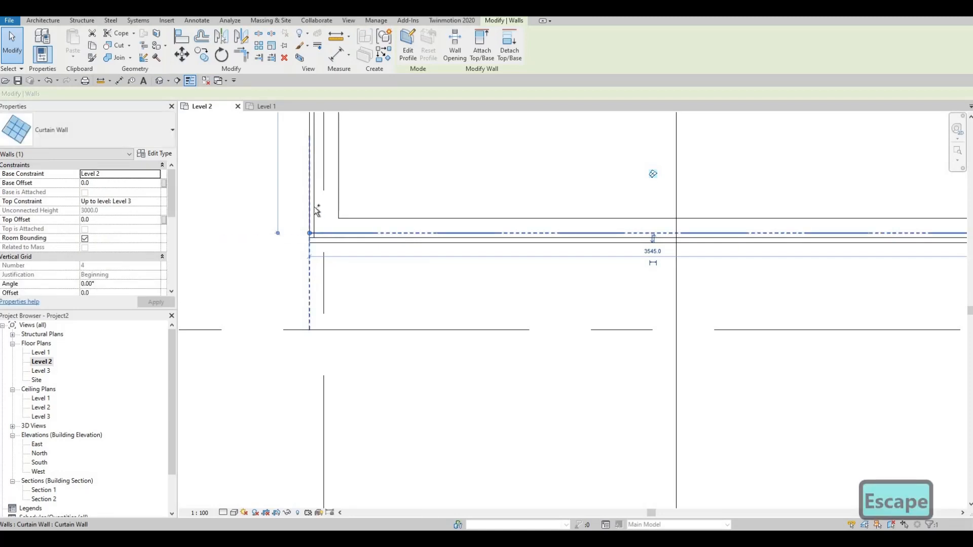
{"action": "middle_click_drag", "start_coordinate": [672, 271], "coordinate": [380, 246]}
{"action": "scroll", "coordinate": [707, 216], "scroll_direction": "up", "scroll_amount": 1}
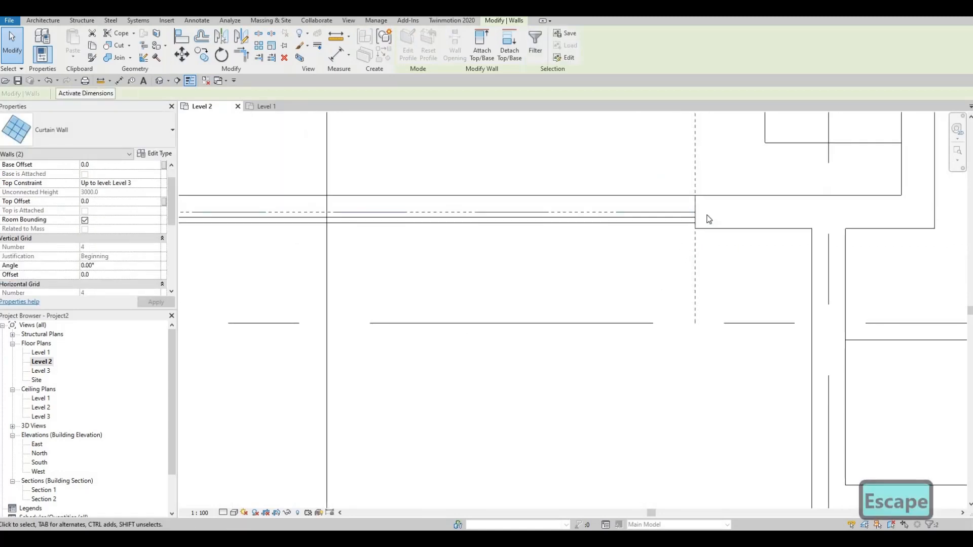
{"action": "scroll", "coordinate": [707, 215], "scroll_direction": "up", "scroll_amount": 4}
{"action": "key", "text": "Down"}
{"action": "key", "text": "Down"}
{"action": "key", "text": "Down"}
{"action": "key", "text": "Down"}
{"action": "key", "text": "Down"}
{"action": "key", "text": "Down"}
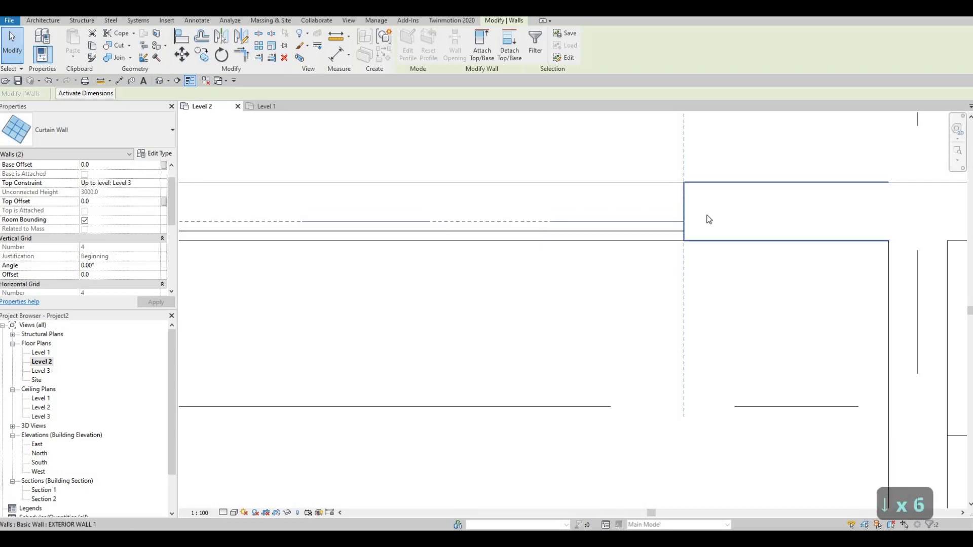
{"action": "scroll", "coordinate": [669, 306], "scroll_direction": "down", "scroll_amount": 3}
{"action": "middle_click_drag", "start_coordinate": [675, 307], "coordinate": [880, 303]}
{"action": "scroll", "coordinate": [881, 300], "scroll_direction": "down", "scroll_amount": 6}
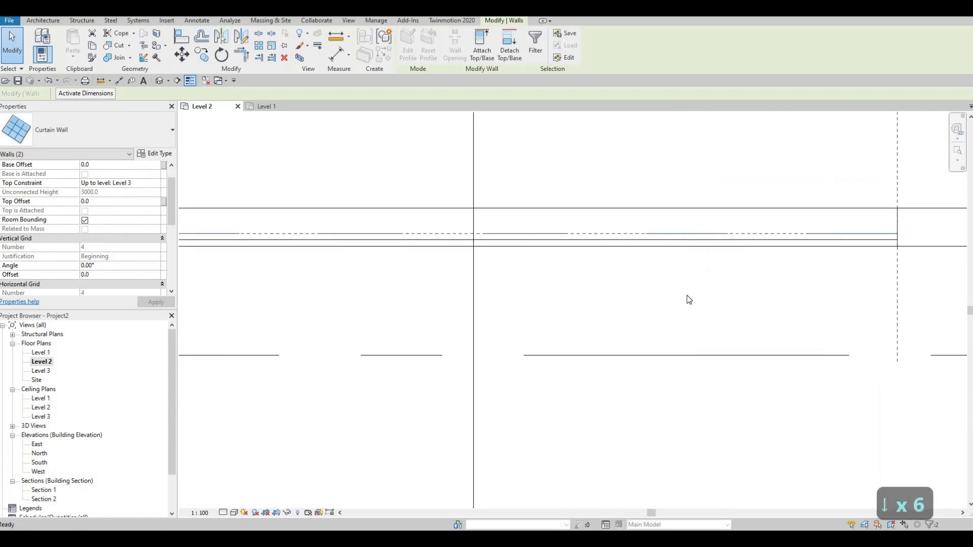
{"action": "scroll", "coordinate": [681, 292], "scroll_direction": "up", "scroll_amount": 2}
{"action": "key", "text": "Escape"}
{"action": "key", "text": "Escape"}
{"action": "scroll", "coordinate": [505, 256], "scroll_direction": "up", "scroll_amount": 4}
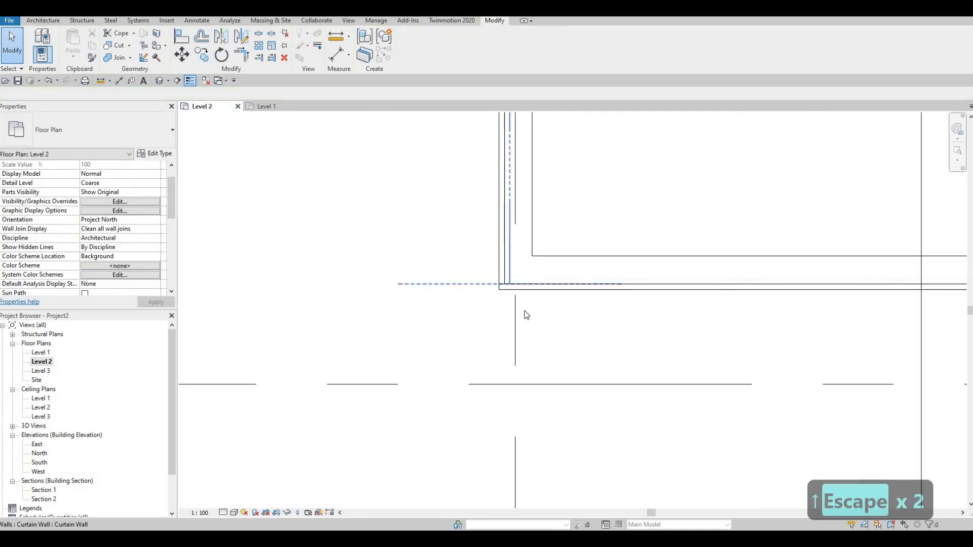
- Extend the other bedroom's horizontal curtain wall at its outer corner to the host wall's outer face
{"action": "middle_click_drag", "start_coordinate": [890, 361], "coordinate": [641, 326]}
{"action": "scroll", "coordinate": [641, 327], "scroll_direction": "down", "scroll_amount": 5}
{"action": "scroll", "coordinate": [856, 356], "scroll_direction": "down", "scroll_amount": 2}
{"action": "middle_click_drag", "start_coordinate": [856, 356], "coordinate": [416, 277]}
{"action": "middle_click_drag", "start_coordinate": [823, 270], "coordinate": [670, 287]}
{"action": "scroll", "coordinate": [715, 280], "scroll_direction": "up", "scroll_amount": 5}
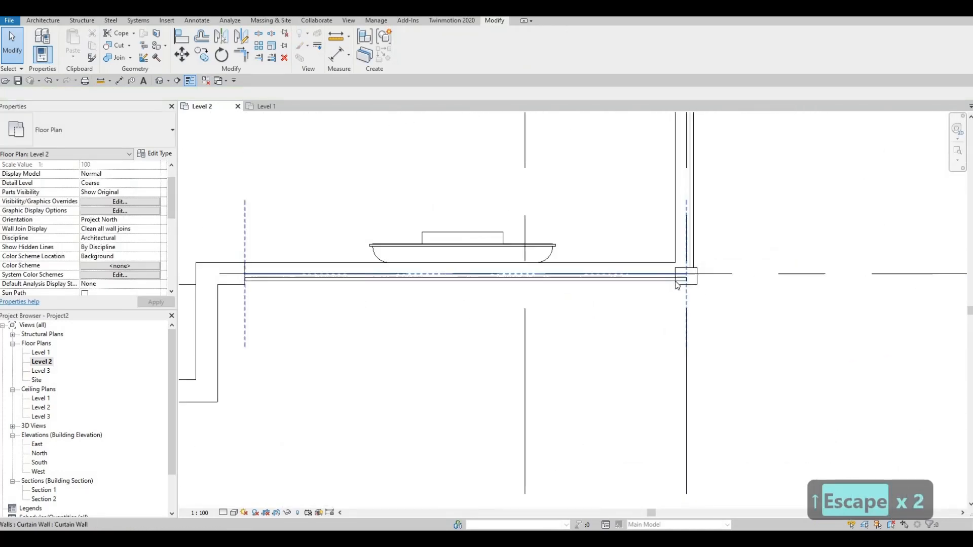
{"action": "left_click", "coordinate": [680, 277]}
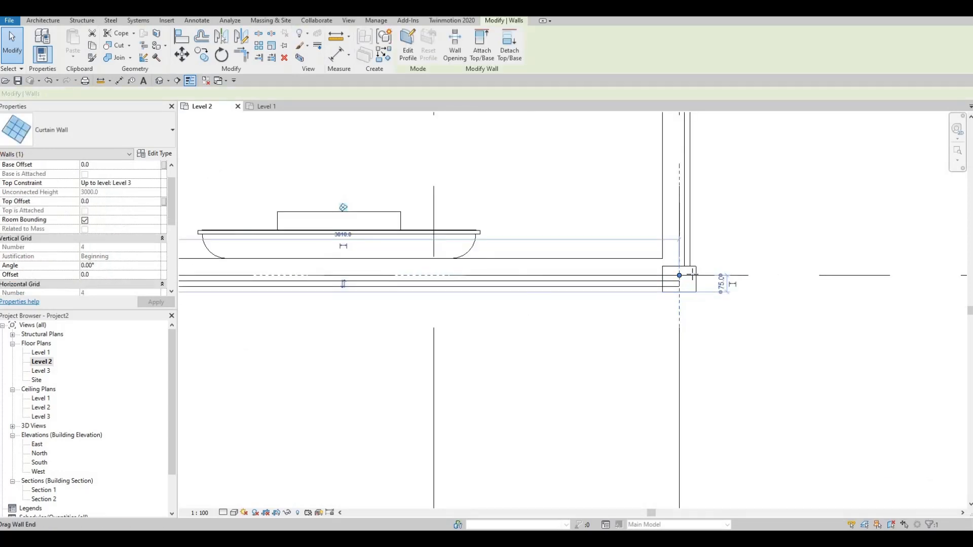
{"action": "left_click", "coordinate": [694, 276]}
{"action": "left_click_drag", "start_coordinate": [697, 276], "coordinate": [696, 275]}
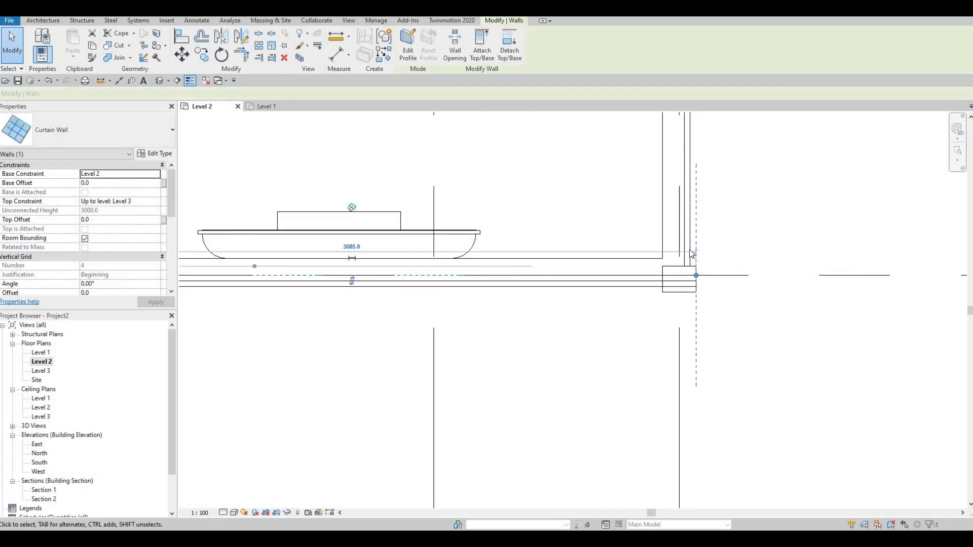
- Extend the vertical curtain wall at that corner down to the horizontal curtain wall's inner face
{"action": "scroll", "coordinate": [692, 252], "scroll_direction": "up", "scroll_amount": 1}
{"action": "left_click", "coordinate": [673, 268]}
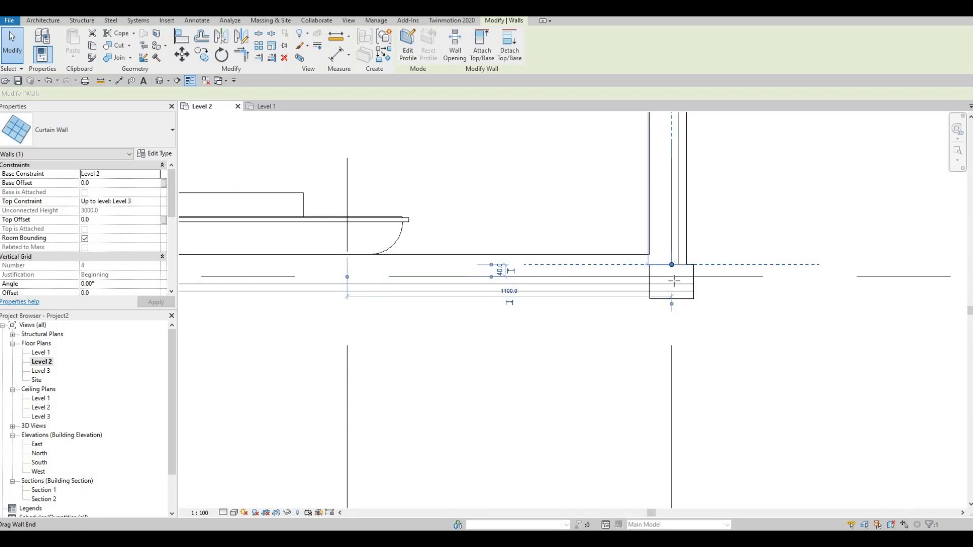
{"action": "left_click_drag", "start_coordinate": [674, 281], "coordinate": [672, 284]}
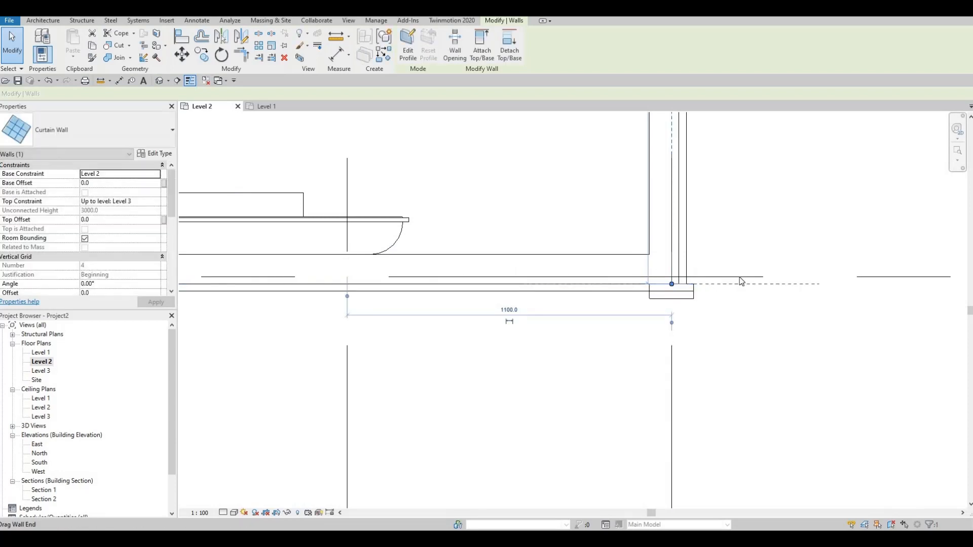
- Nudge the second bedroom's horizontal curtain wall five increments down to align with the host wall's outer face
{"action": "middle_click_drag", "start_coordinate": [729, 289], "coordinate": [772, 273]}
{"action": "scroll", "coordinate": [772, 273], "scroll_direction": "down", "scroll_amount": 3}
{"action": "scroll", "coordinate": [476, 281], "scroll_direction": "down", "scroll_amount": 1}
{"action": "middle_click_drag", "start_coordinate": [476, 281], "coordinate": [614, 273]}
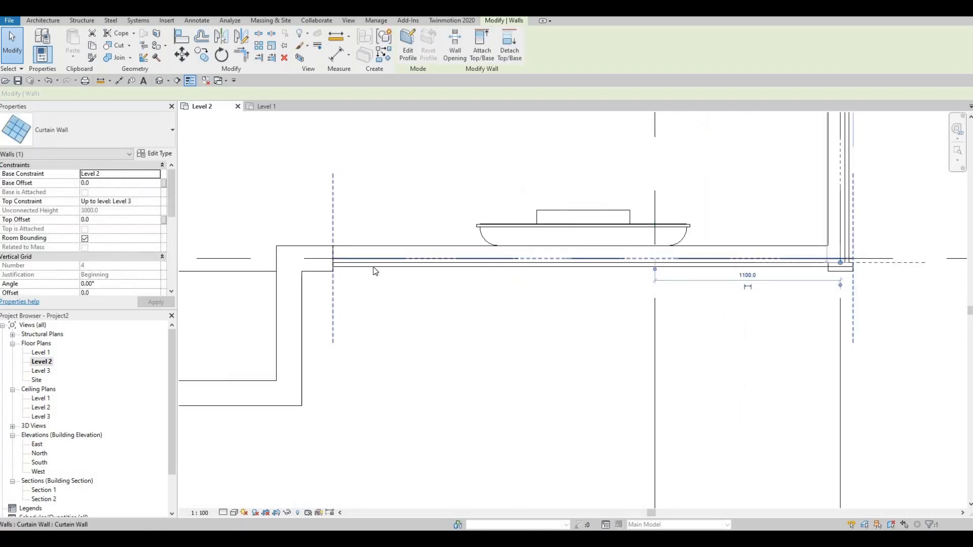
{"action": "left_click", "coordinate": [340, 280]}
{"action": "scroll", "coordinate": [340, 280], "scroll_direction": "up", "scroll_amount": 2}
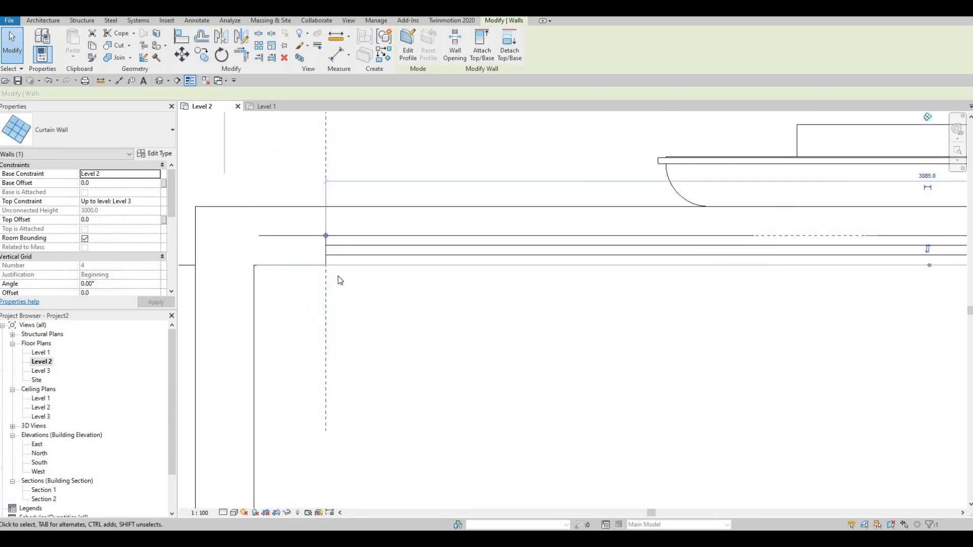
{"action": "key", "text": "Down"}
{"action": "key", "text": "Down"}
{"action": "key", "text": "Down"}
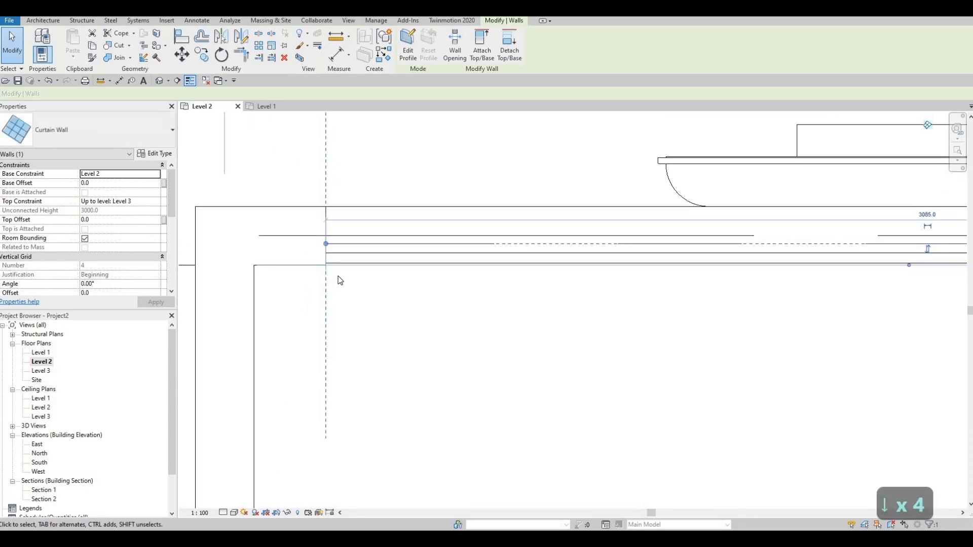
{"action": "key", "text": "Down"}
{"action": "key", "text": "Escape"}
{"action": "key", "text": "Escape"}
- Extend the horizontal curtain wall's corner end slightly beyond the host wall's outer face
{"action": "scroll", "coordinate": [353, 279], "scroll_direction": "down", "scroll_amount": 2}
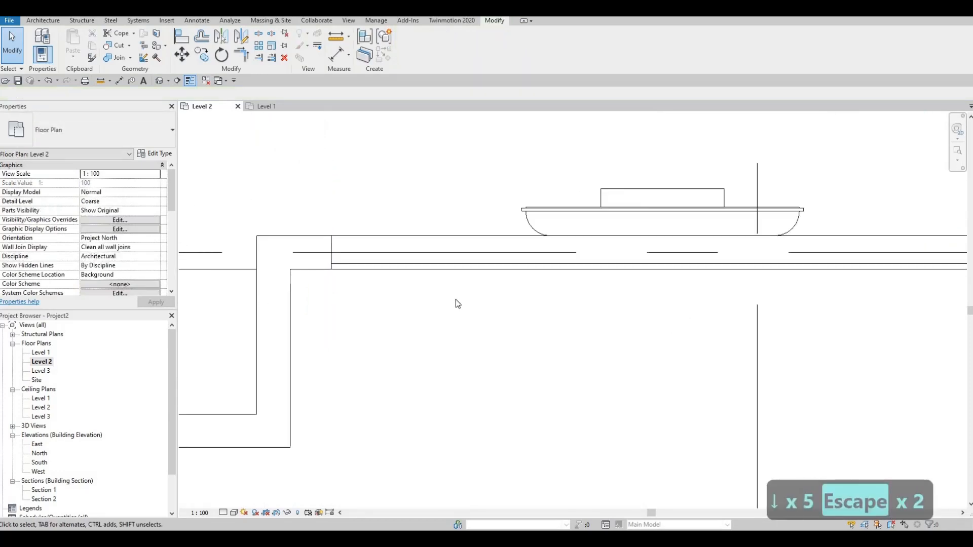
{"action": "middle_click_drag", "start_coordinate": [532, 305], "coordinate": [175, 294]}
{"action": "scroll", "coordinate": [181, 293], "scroll_direction": "down", "scroll_amount": 2}
{"action": "scroll", "coordinate": [427, 282], "scroll_direction": "up", "scroll_amount": 2}
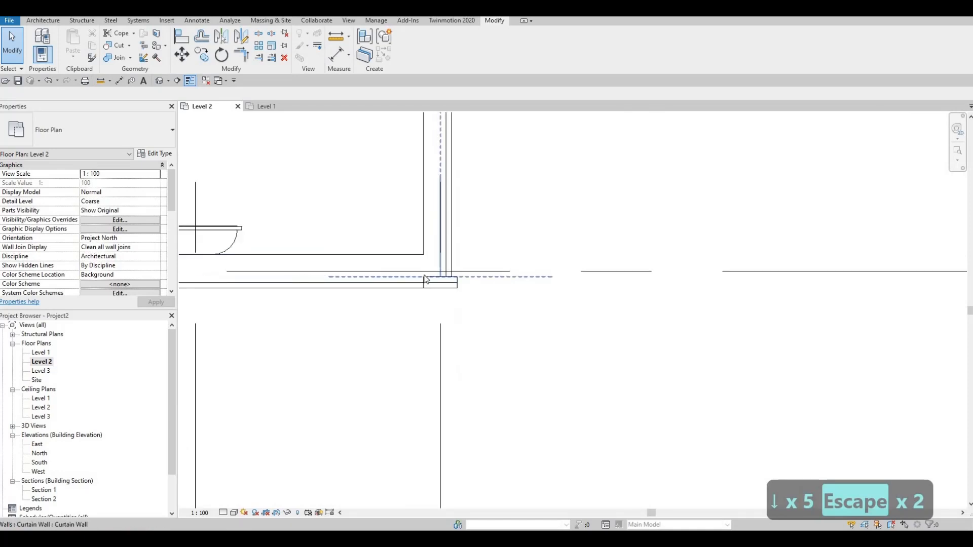
{"action": "left_click", "coordinate": [457, 276]}
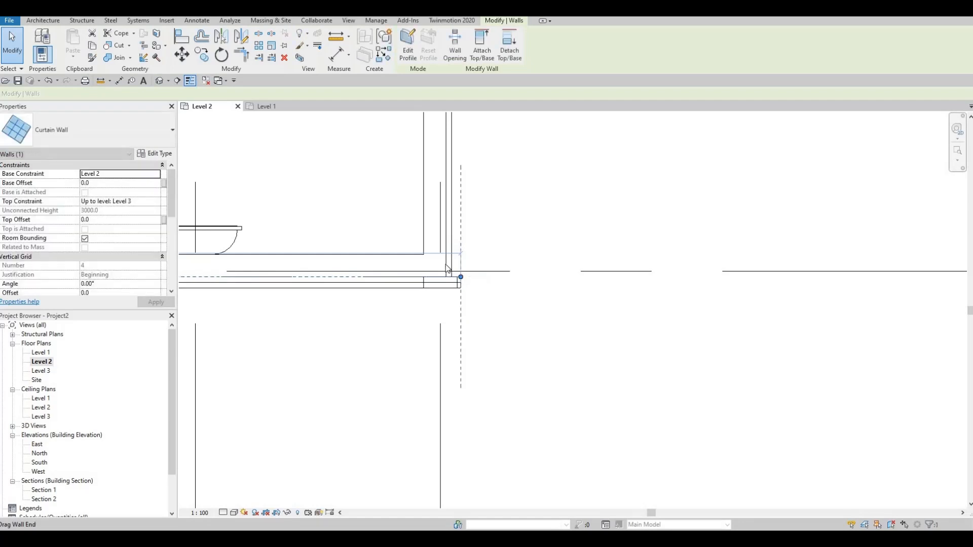
{"action": "key", "text": "Escape"}
{"action": "scroll", "coordinate": [442, 256], "scroll_direction": "up", "scroll_amount": 1}
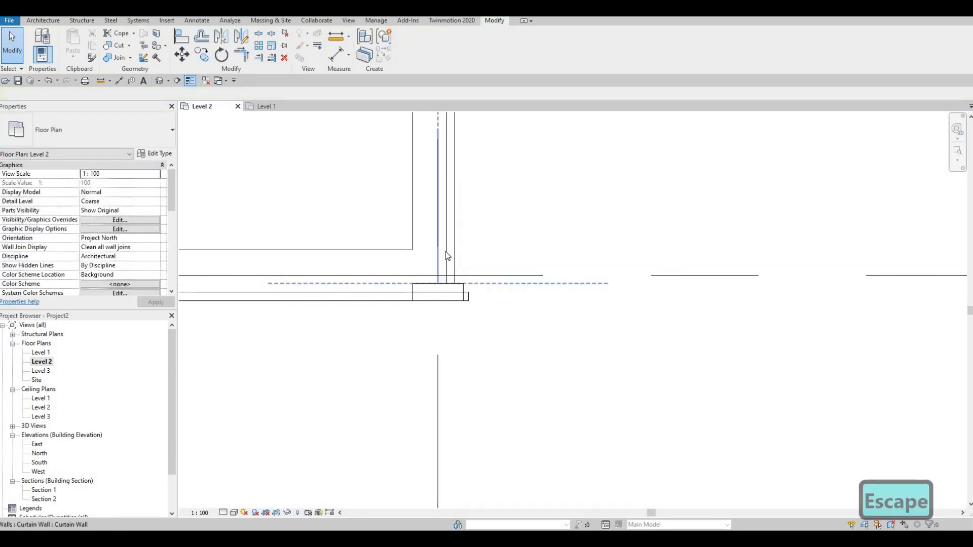
- Extend the vertical curtain wall's corner end down to the horizontal curtain wall's outer face
{"action": "left_click", "coordinate": [441, 288]}
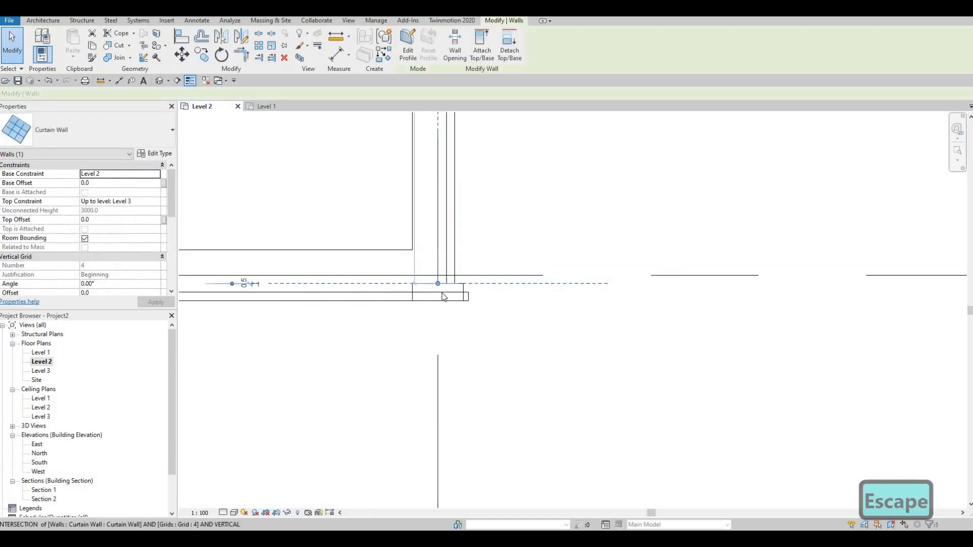
{"action": "left_click_drag", "start_coordinate": [442, 293], "coordinate": [442, 294]}
{"action": "scroll", "coordinate": [457, 298], "scroll_direction": "up", "scroll_amount": 2}
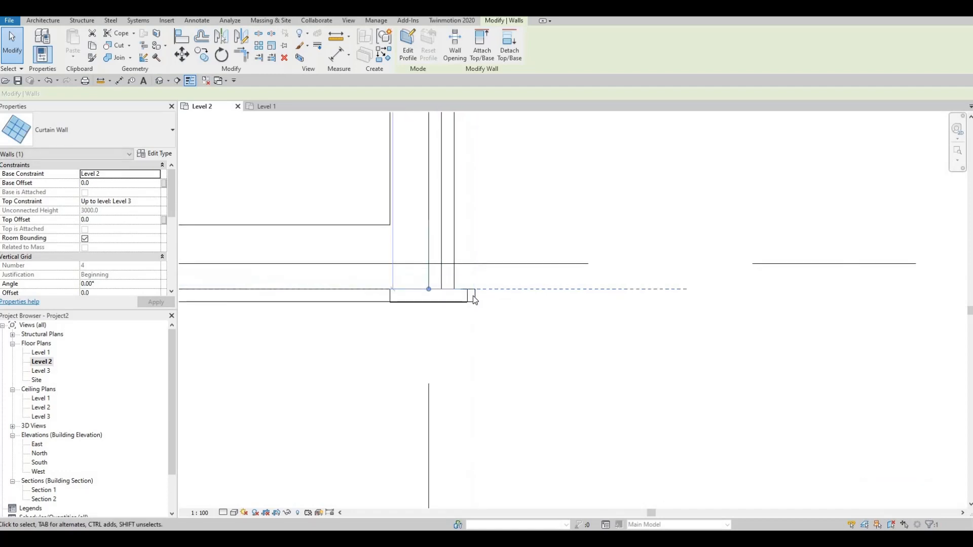
{"action": "left_click_drag", "start_coordinate": [429, 291], "coordinate": [429, 302]}
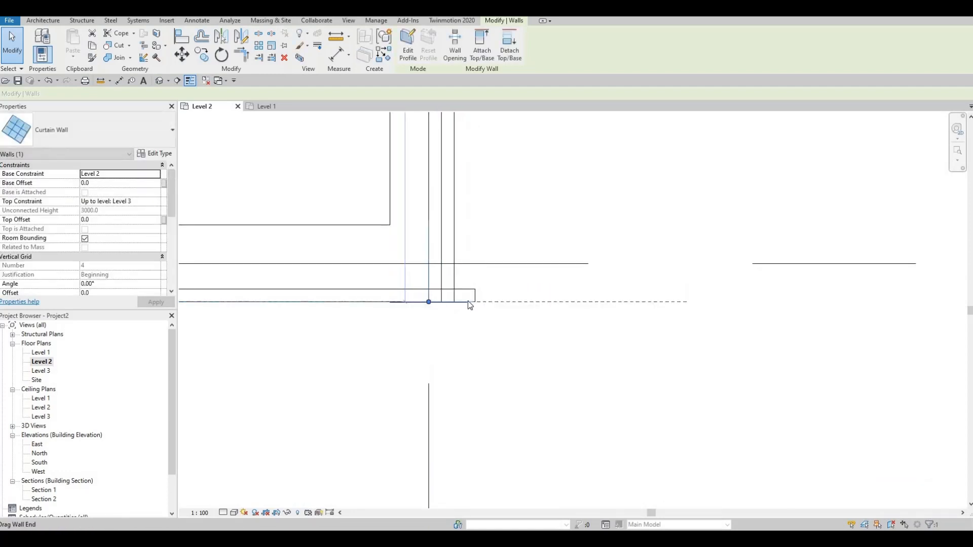
- Nudge the corner's vertical curtain wall five increments to the right to align it with the host wall's outer face
{"action": "key", "text": "Escape"}
{"action": "middle_click_drag", "start_coordinate": [419, 293], "coordinate": [458, 289]}
{"action": "left_click", "coordinate": [496, 284]}
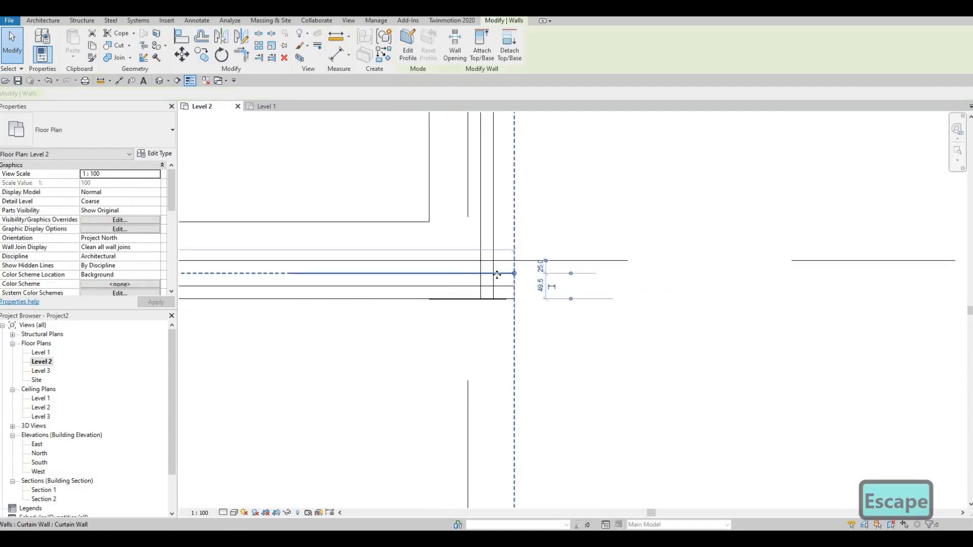
{"action": "scroll", "coordinate": [454, 241], "scroll_direction": "down", "scroll_amount": 5}
{"action": "middle_click_drag", "start_coordinate": [446, 249], "coordinate": [436, 329]}
{"action": "middle_click_drag", "start_coordinate": [456, 145], "coordinate": [436, 324]}
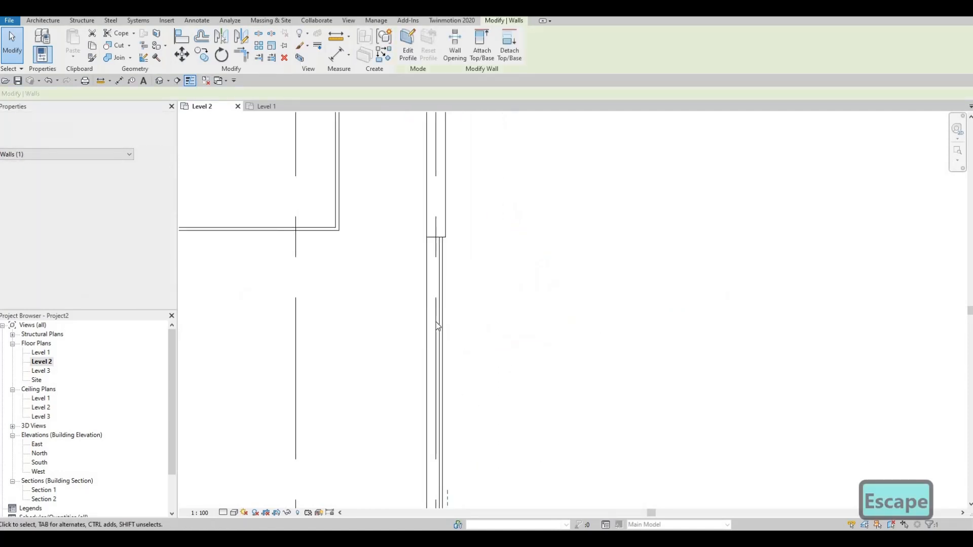
{"action": "scroll", "coordinate": [440, 319], "scroll_direction": "down", "scroll_amount": 2}
{"action": "scroll", "coordinate": [442, 318], "scroll_direction": "up", "scroll_amount": 3}
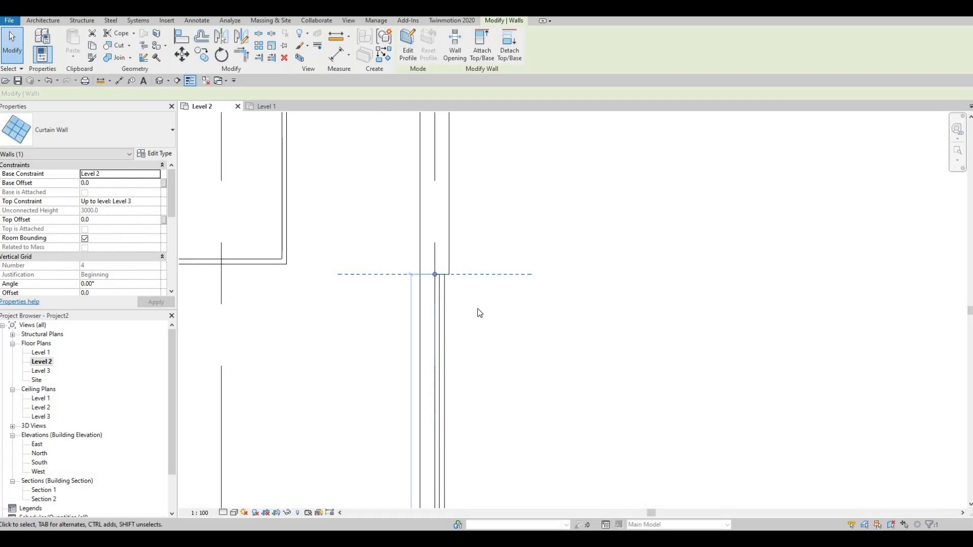
{"action": "scroll", "coordinate": [479, 313], "scroll_direction": "up", "scroll_amount": 2}
{"action": "key", "text": "Right"}
{"action": "key", "text": "Right"}
{"action": "key", "text": "Right"}
{"action": "key", "text": "Right"}
{"action": "key", "text": "Right"}
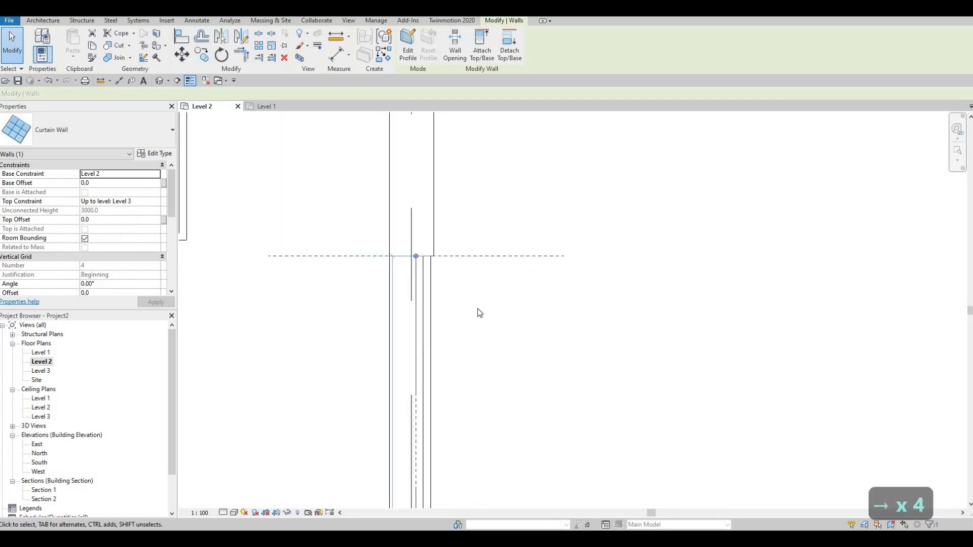
{"action": "key", "text": "Escape"}
{"action": "scroll", "coordinate": [479, 311], "scroll_direction": "down", "scroll_amount": 3}
{"action": "key", "text": "Escape"}
- Shorten the horizontal curtain wall's corner end back to the vertical curtain wall's inner face
{"action": "middle_click_drag", "start_coordinate": [471, 393], "coordinate": [580, 203]}
{"action": "scroll", "coordinate": [535, 361], "scroll_direction": "up", "scroll_amount": 3}
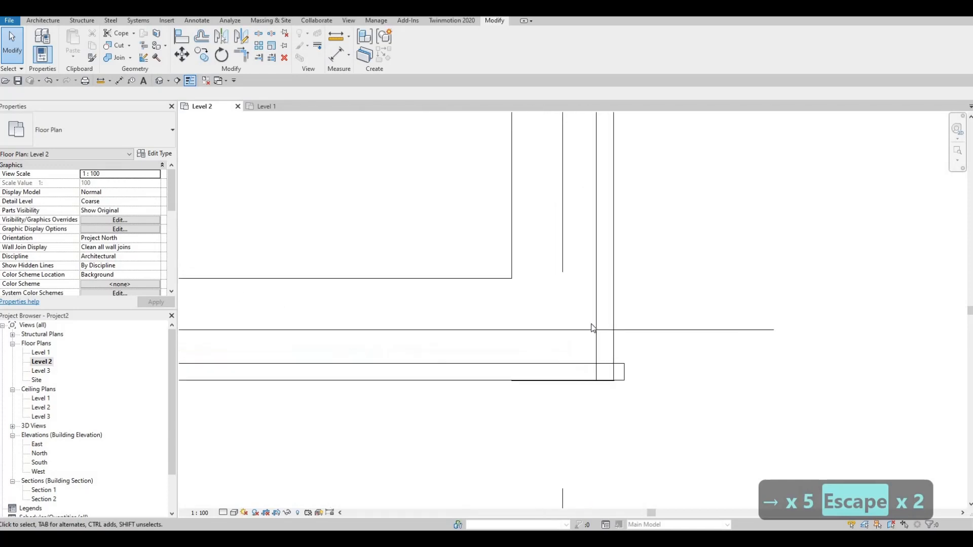
{"action": "key", "text": "Escape"}
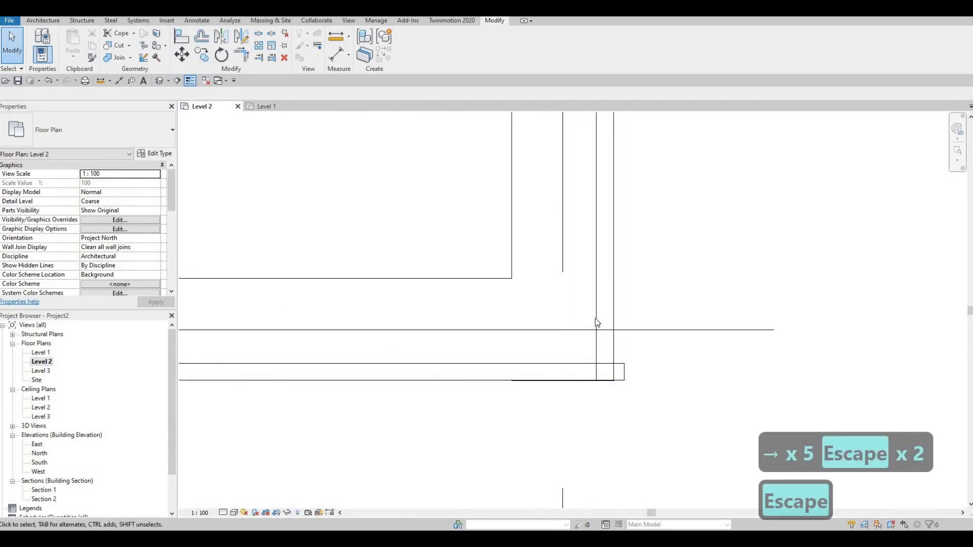
{"action": "left_click", "coordinate": [587, 381]}
{"action": "scroll", "coordinate": [587, 381], "scroll_direction": "up", "scroll_amount": 1}
{"action": "key", "text": "Escape"}
{"action": "left_click", "coordinate": [626, 333]}
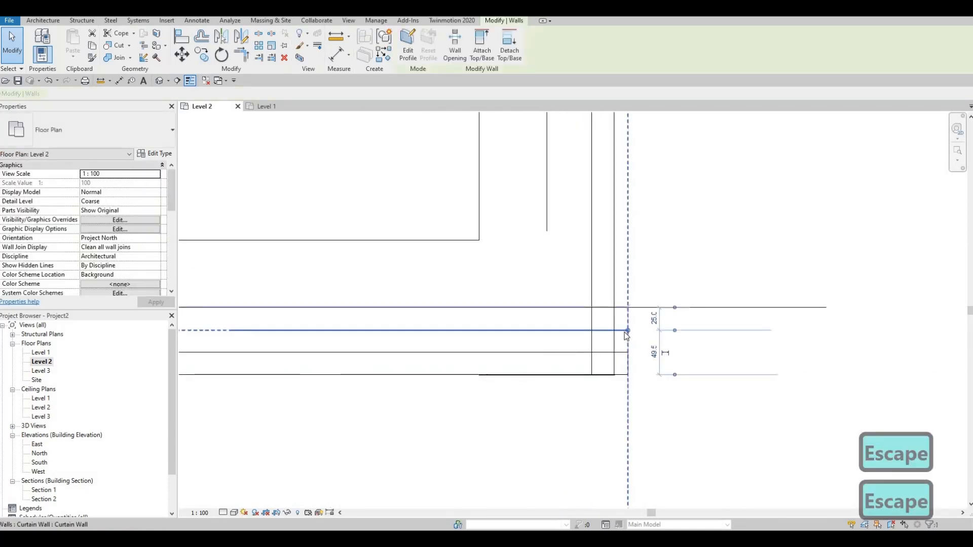
{"action": "left_click_drag", "start_coordinate": [604, 333], "coordinate": [569, 355]}
{"action": "key", "text": "Escape"}
{"action": "key", "text": "Escape"}
{"action": "scroll", "coordinate": [568, 350], "scroll_direction": "down", "scroll_amount": 3}
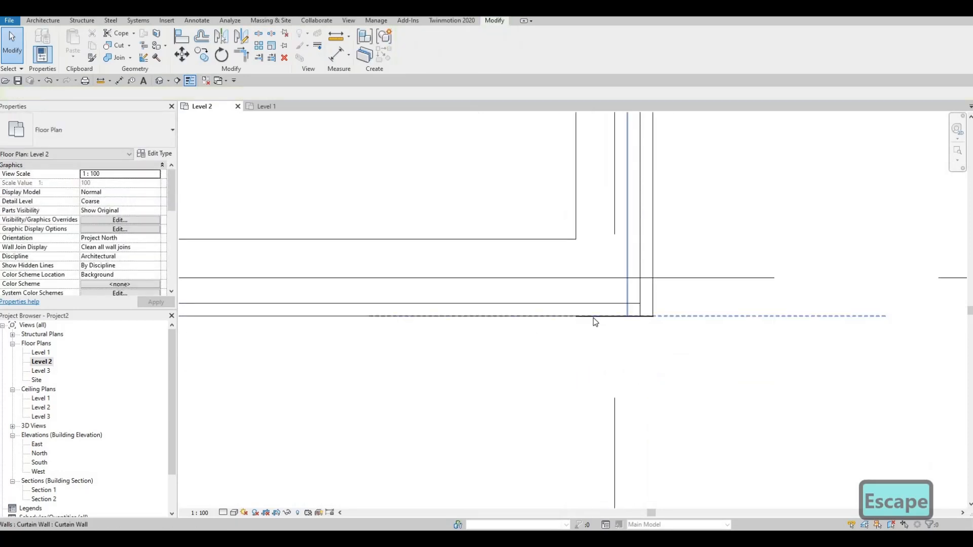
- Inspect the exterior wall and curtain wall corner of the front bedroom in the 3D view
{"action": "scroll", "coordinate": [593, 319], "scroll_direction": "up", "scroll_amount": 3}
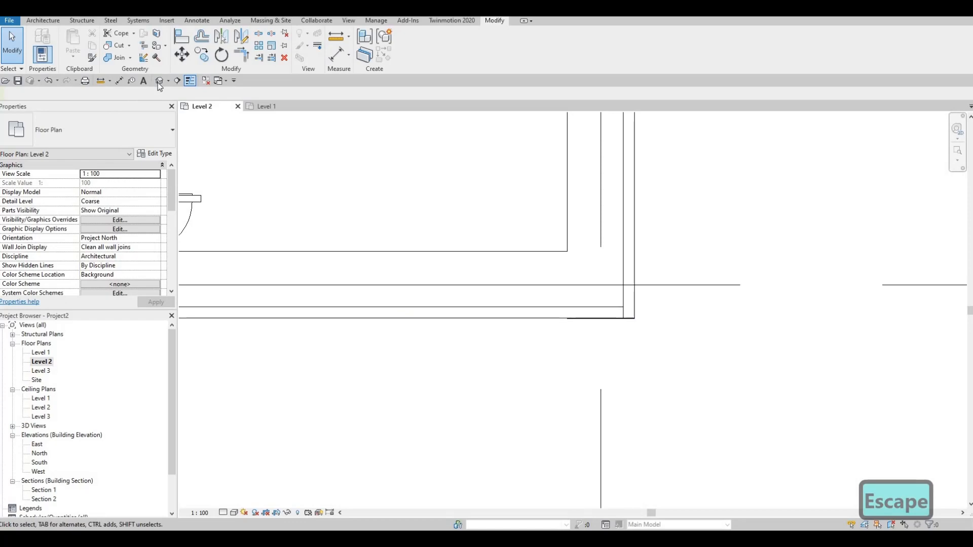
{"action": "key", "text": "3"}
{"action": "key", "text": "d"}
{"action": "scroll", "coordinate": [484, 307], "scroll_direction": "up", "scroll_amount": 5}
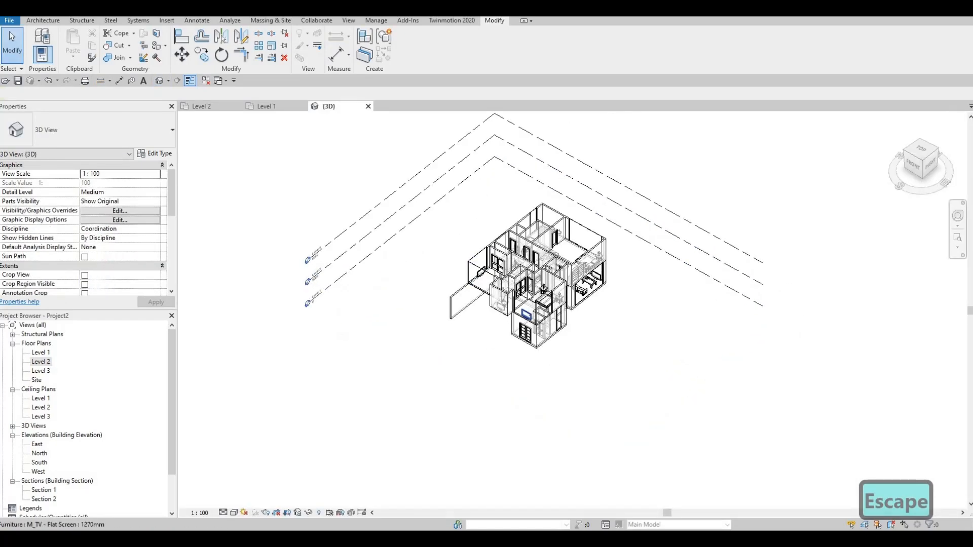
{"action": "scroll", "coordinate": [483, 307], "scroll_direction": "up", "scroll_amount": 2}
{"action": "middle_click_drag", "start_coordinate": [706, 282], "coordinate": [661, 302], "text": "shift"}
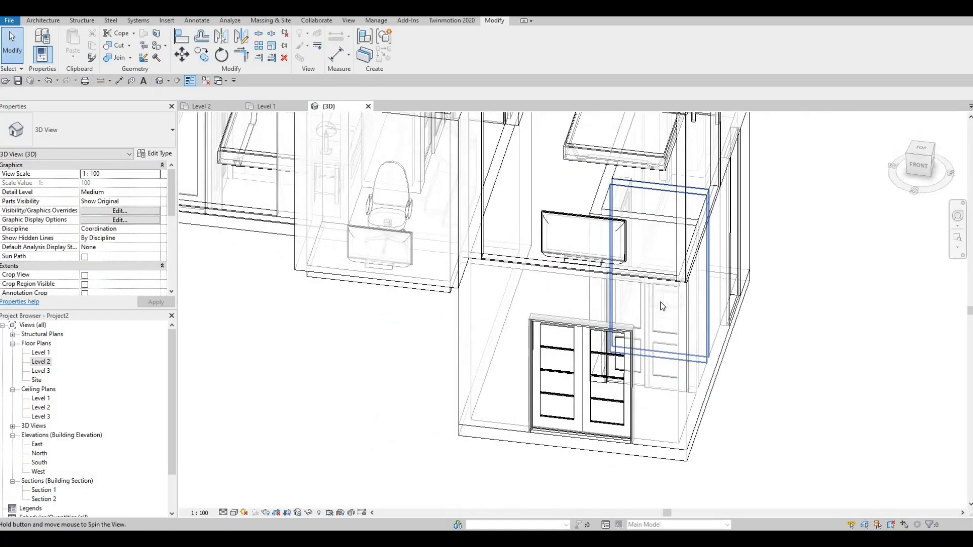
{"action": "scroll", "coordinate": [661, 302], "scroll_direction": "up", "scroll_amount": 4}
{"action": "middle_click_drag", "start_coordinate": [653, 149], "coordinate": [620, 259]}
{"action": "scroll", "coordinate": [620, 260], "scroll_direction": "up", "scroll_amount": 1}
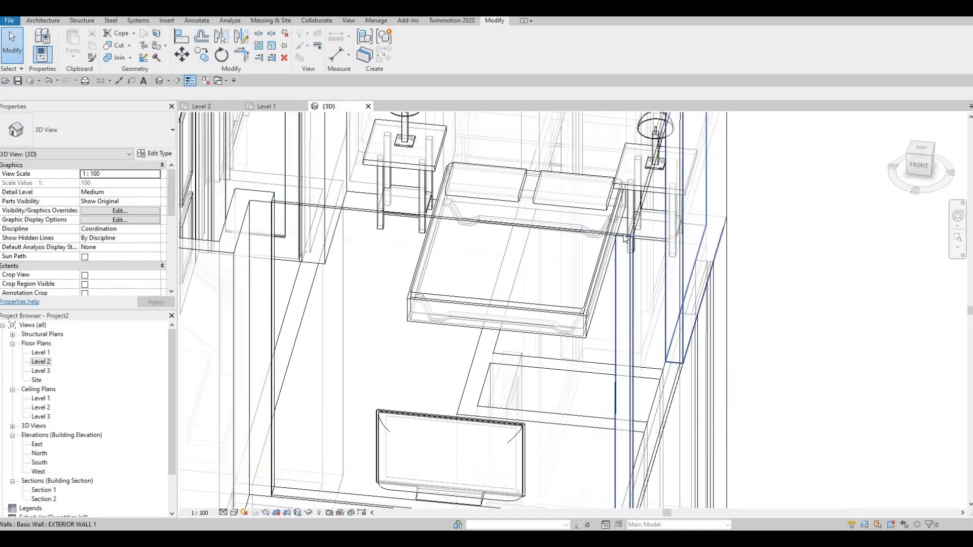
{"action": "scroll", "coordinate": [619, 259], "scroll_direction": "up", "scroll_amount": 4}
{"action": "key", "text": "Tab"}
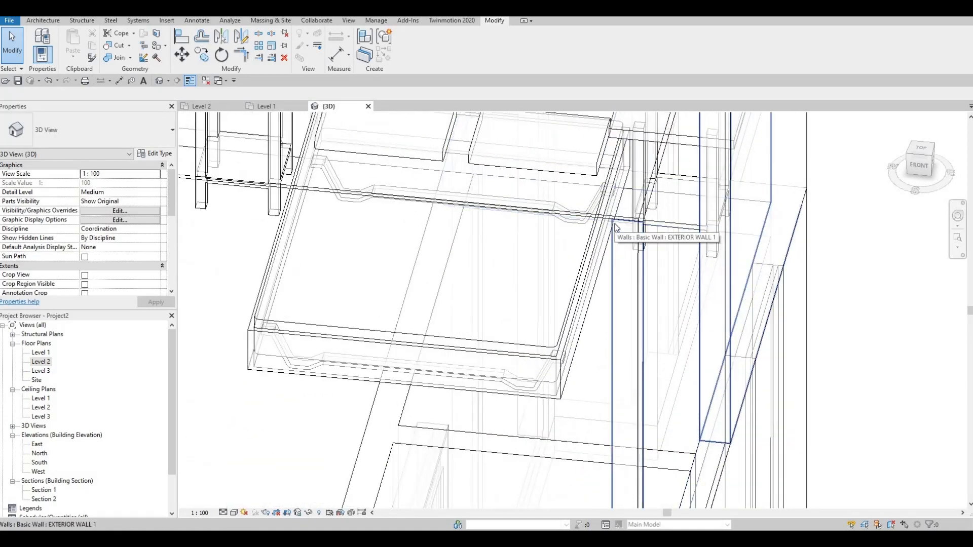
{"action": "left_click", "coordinate": [616, 228]}
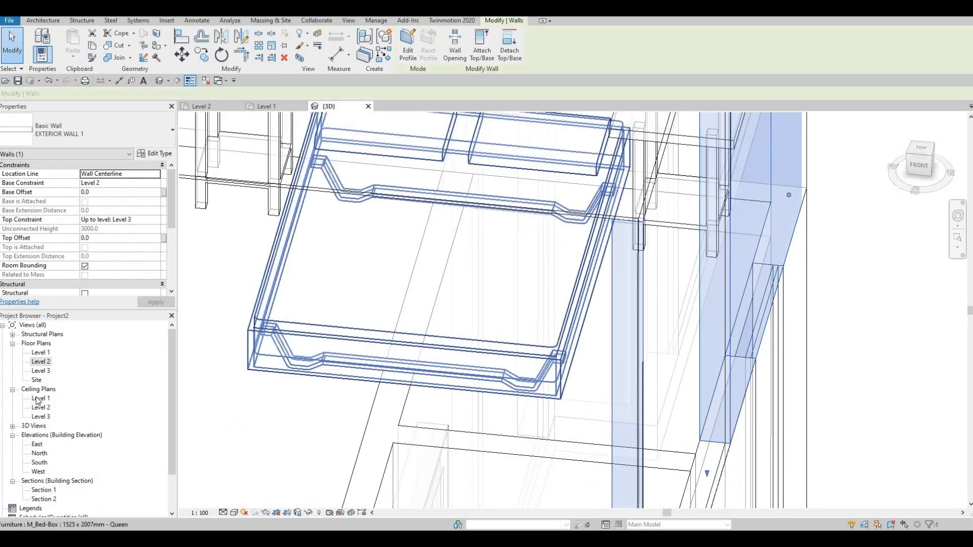
{"action": "key", "text": "Escape"}
- On the Level 2 floor plan, adjust the end of the front curtain wall at the building's south-east corner
{"action": "double_click", "coordinate": [34, 363]}
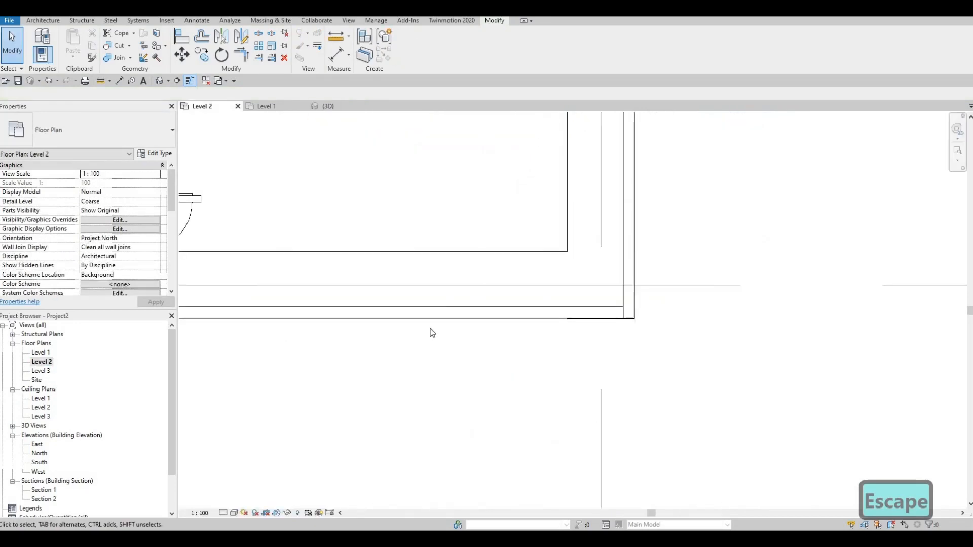
{"action": "left_click", "coordinate": [451, 263]}
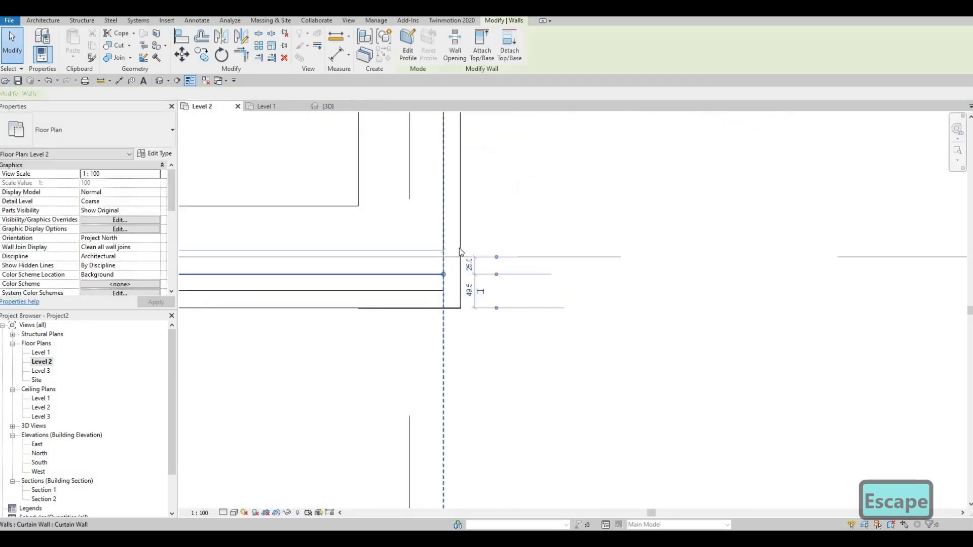
{"action": "key", "text": "Escape"}
{"action": "left_click", "coordinate": [428, 310]}
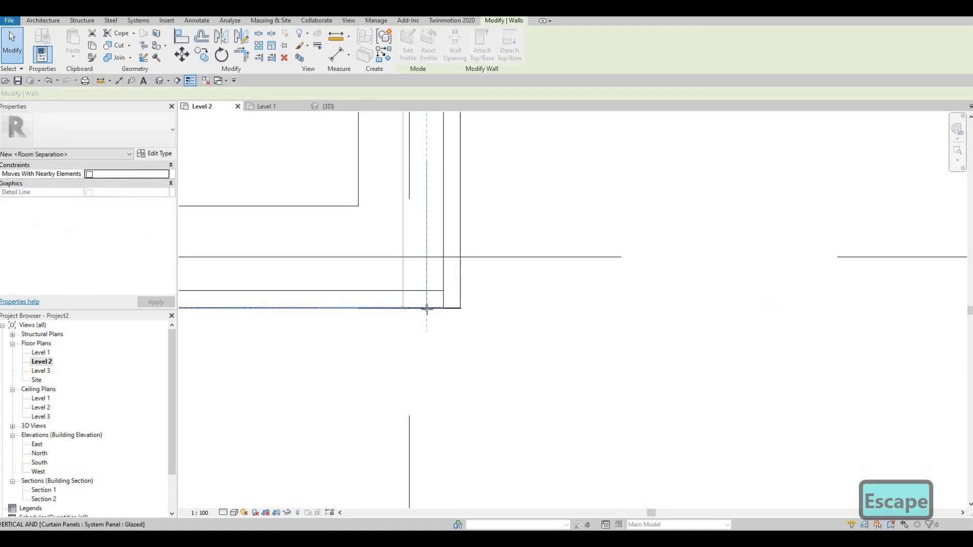
{"action": "key", "text": "Escape"}
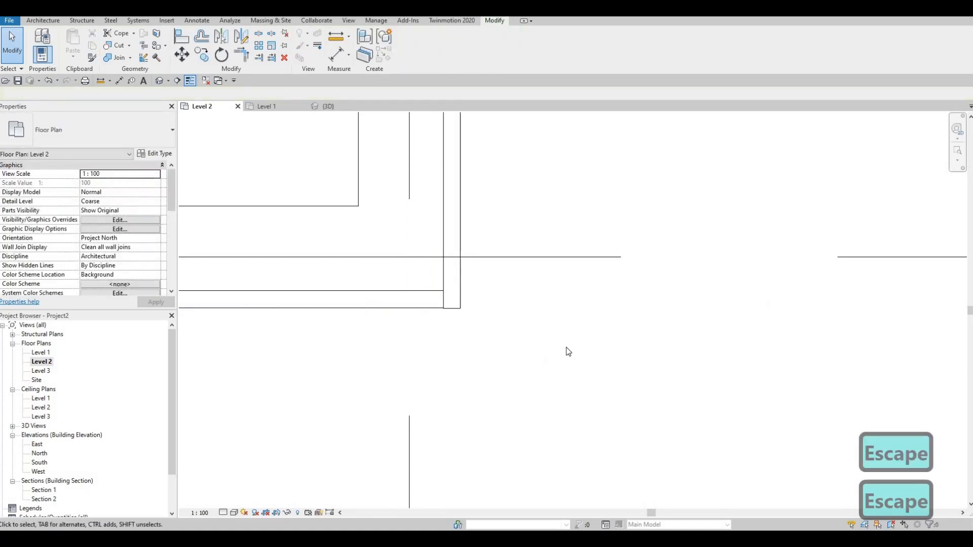
{"action": "scroll", "coordinate": [567, 348], "scroll_direction": "down", "scroll_amount": 2}
{"action": "middle_click_drag", "start_coordinate": [564, 323], "coordinate": [706, 297]}
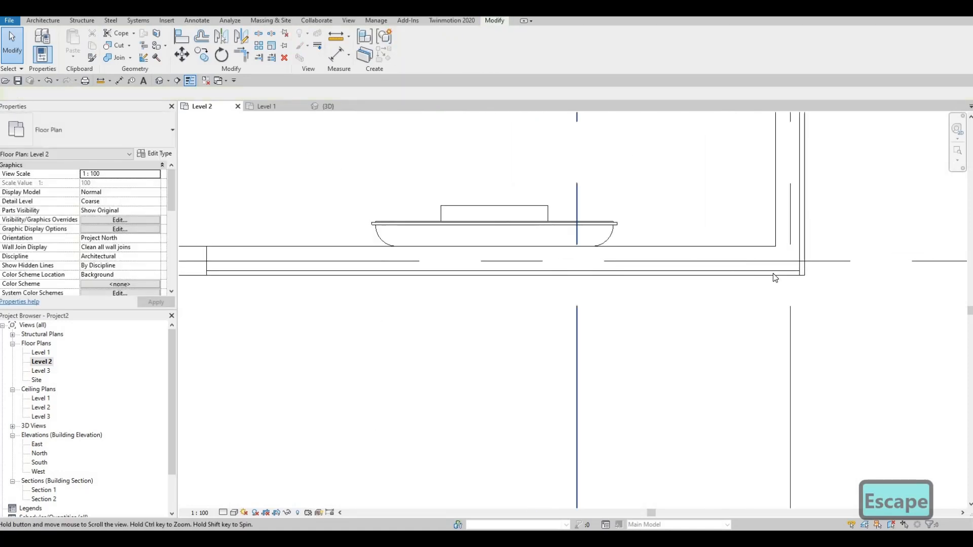
{"action": "scroll", "coordinate": [740, 290], "scroll_direction": "up", "scroll_amount": 3}
{"action": "scroll", "coordinate": [690, 326], "scroll_direction": "down", "scroll_amount": 4}
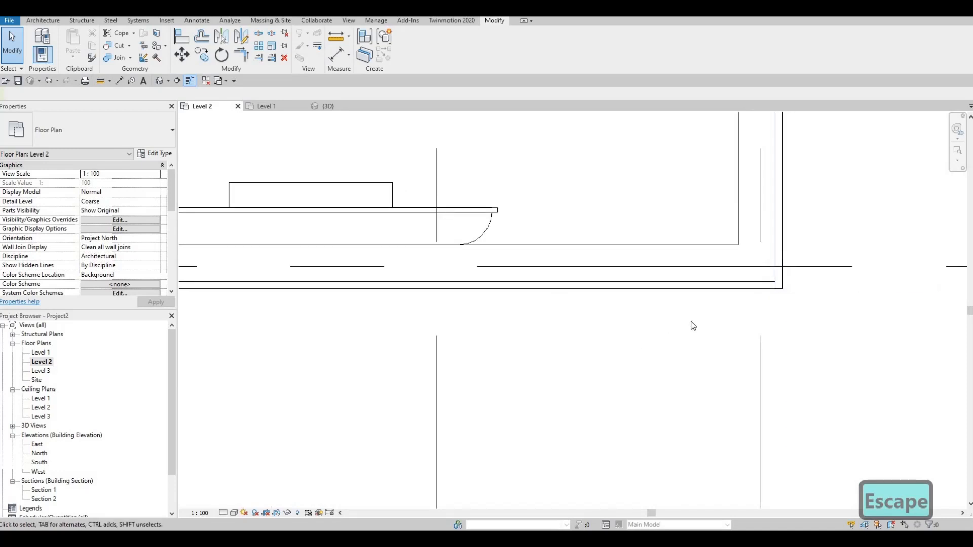
{"action": "scroll", "coordinate": [604, 355], "scroll_direction": "down", "scroll_amount": 1}
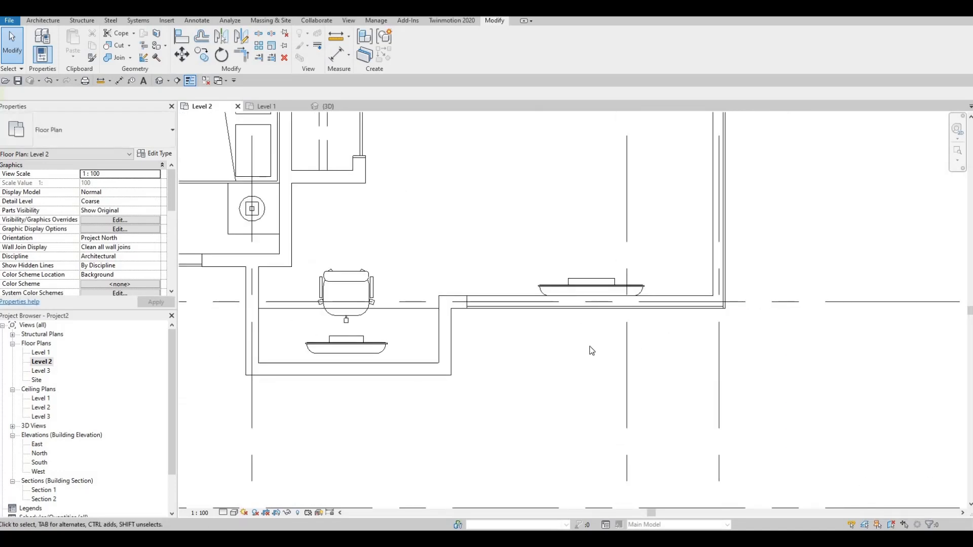
- Set the 3D view's graphic display to the Hidden Line style with transparency 0
{"action": "left_click", "coordinate": [329, 106]}
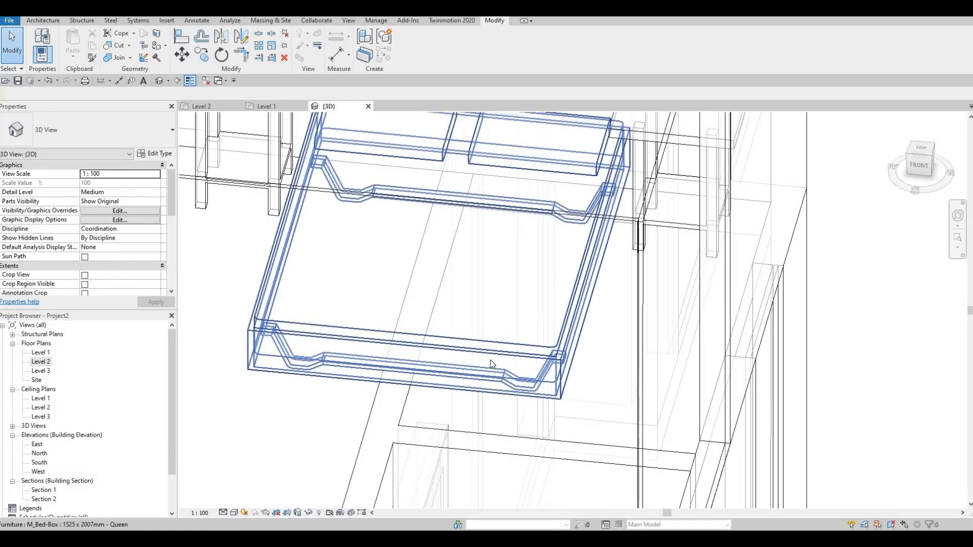
{"action": "middle_click_drag", "start_coordinate": [506, 339], "coordinate": [637, 313], "text": "shift"}
{"action": "scroll", "coordinate": [517, 332], "scroll_direction": "down", "scroll_amount": 2}
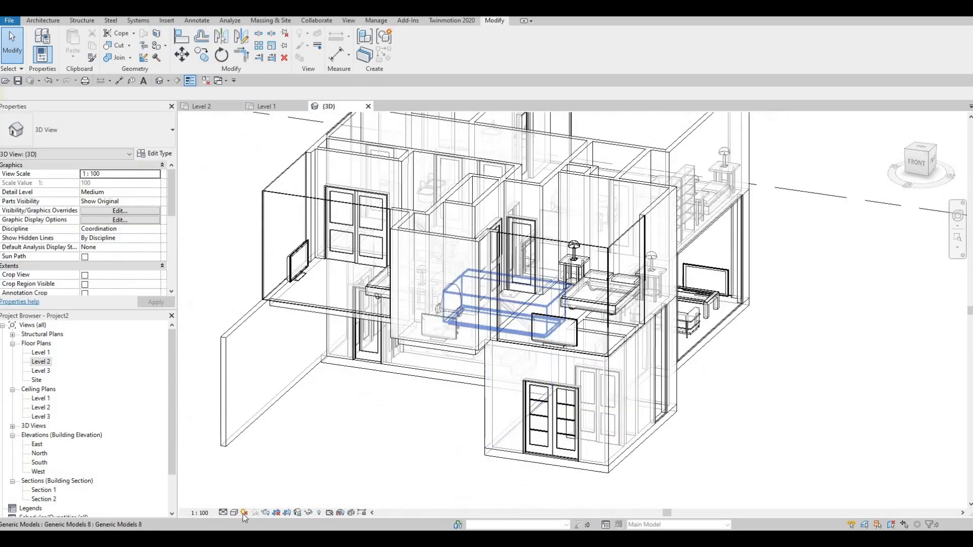
{"action": "left_click", "coordinate": [233, 512]}
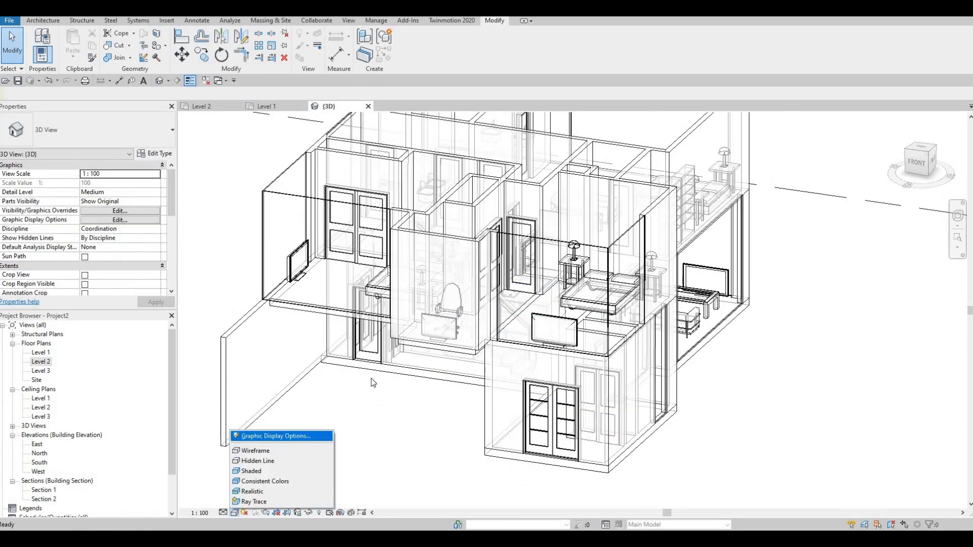
{"action": "left_click", "coordinate": [269, 432]}
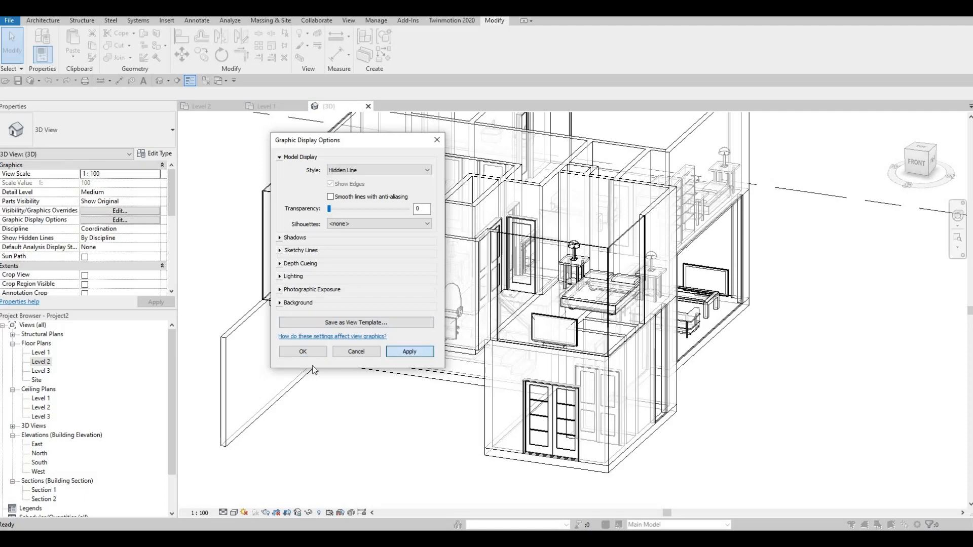
{"action": "key", "text": "Return"}
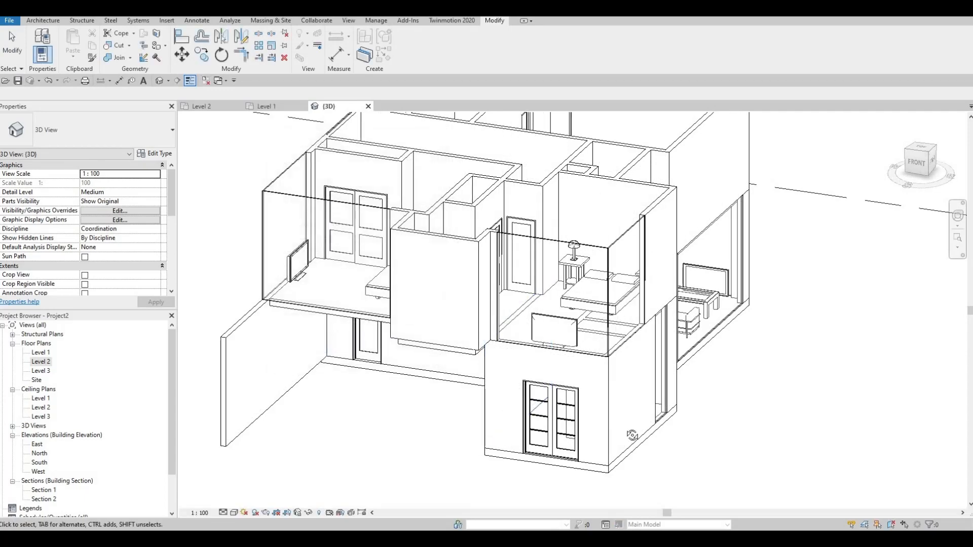
- Lower the top of the small curtain wall on the upper left facade to a -499 top offset and raise its base to sill height
{"action": "middle_click_drag", "start_coordinate": [632, 435], "coordinate": [678, 416], "text": "shift"}
{"action": "middle_click_drag", "start_coordinate": [513, 364], "coordinate": [373, 317], "text": "shift"}
{"action": "scroll", "coordinate": [306, 281], "scroll_direction": "up", "scroll_amount": 1}
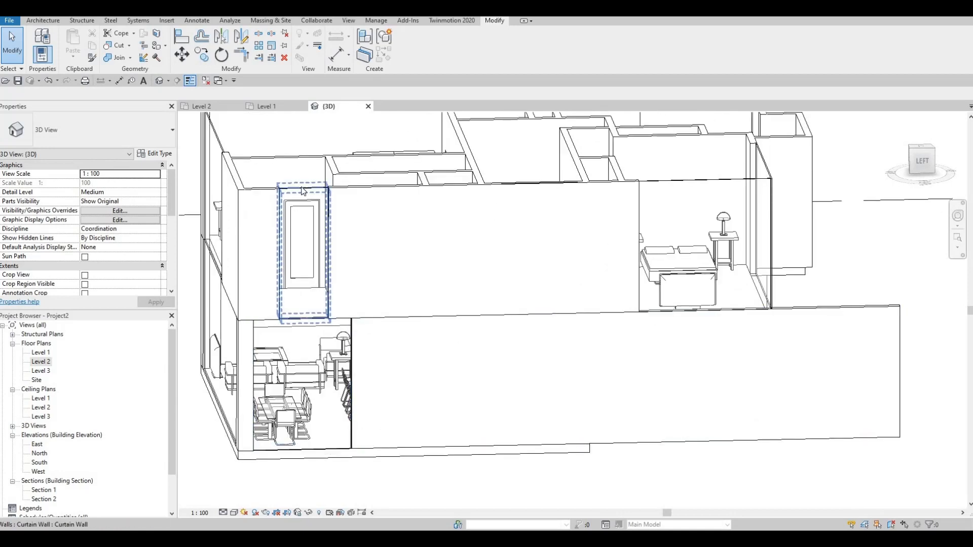
{"action": "left_click", "coordinate": [303, 191]}
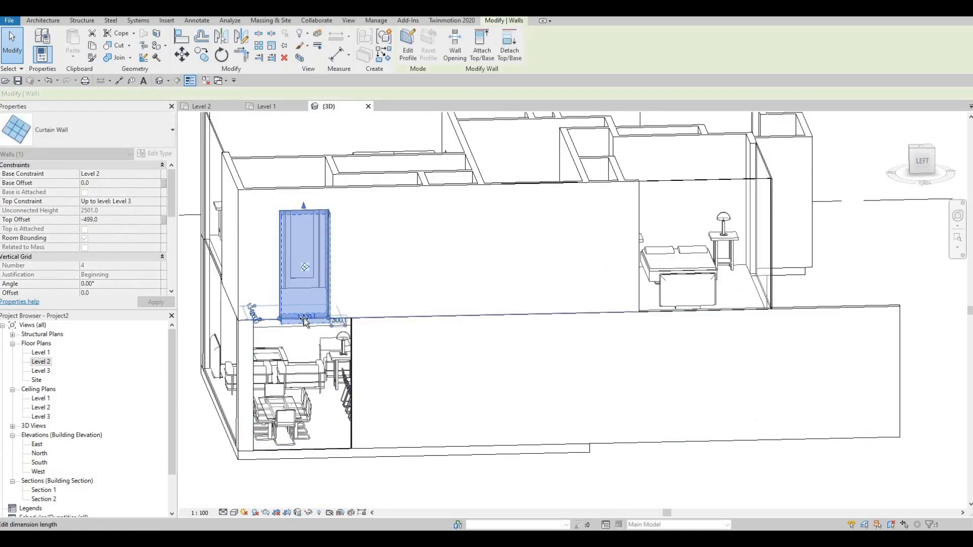
{"action": "key", "text": "Escape"}
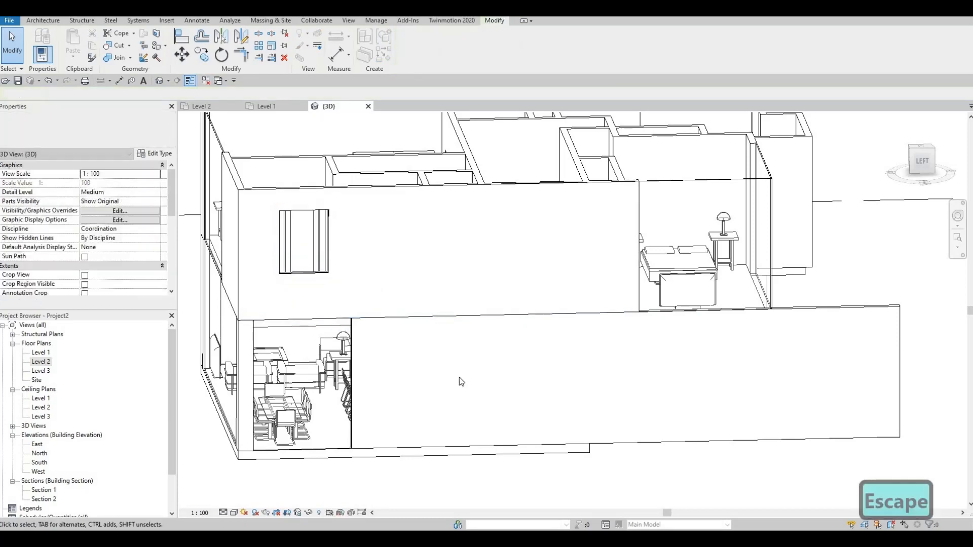
{"action": "middle_click_drag", "start_coordinate": [459, 377], "coordinate": [428, 372], "text": "shift"}
{"action": "scroll", "coordinate": [463, 384], "scroll_direction": "down", "scroll_amount": 2}
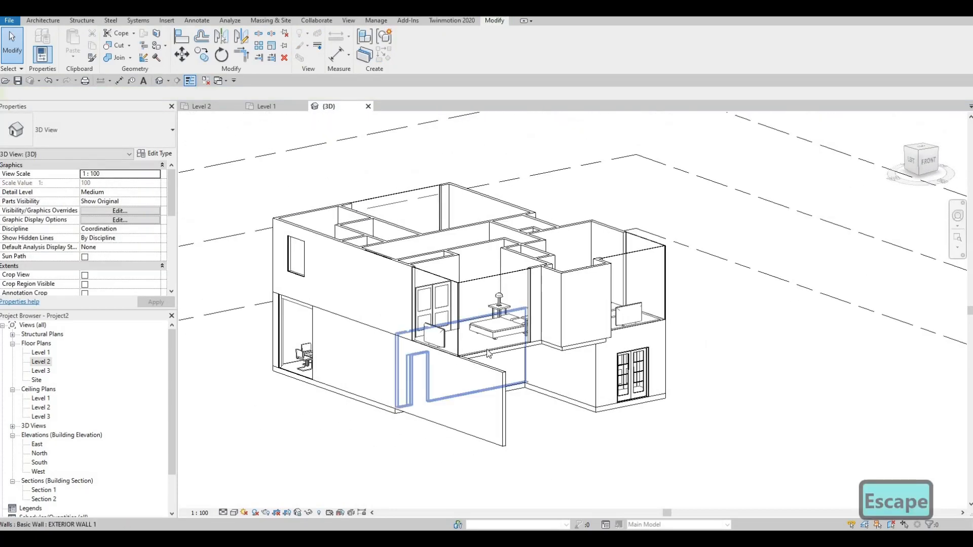
- Lower the top of the left front bedroom's front curtain wall to a top offset of -340.7
{"action": "middle_click_drag", "start_coordinate": [509, 330], "coordinate": [446, 326], "text": "shift"}
{"action": "scroll", "coordinate": [466, 341], "scroll_direction": "up", "scroll_amount": 1}
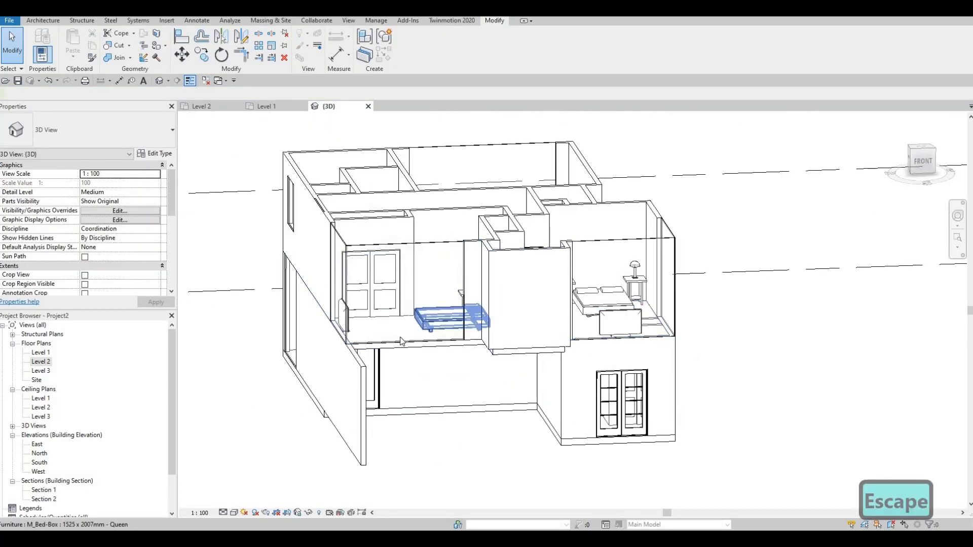
{"action": "scroll", "coordinate": [355, 198], "scroll_direction": "up", "scroll_amount": 3}
{"action": "scroll", "coordinate": [363, 183], "scroll_direction": "up", "scroll_amount": 1}
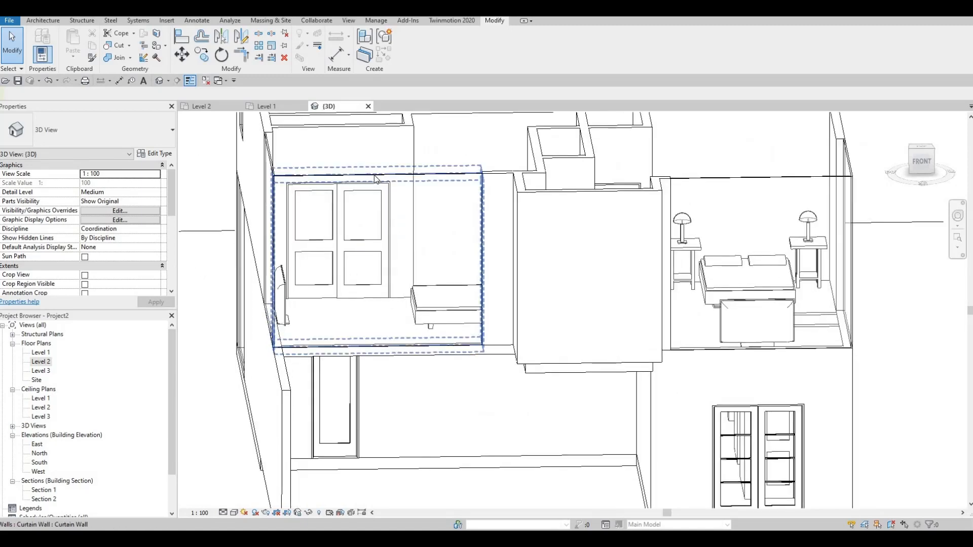
{"action": "left_click", "coordinate": [375, 191]}
{"action": "left_click_drag", "start_coordinate": [375, 191], "coordinate": [340, 228]}
{"action": "middle_click_drag", "start_coordinate": [339, 275], "coordinate": [296, 278], "text": "shift"}
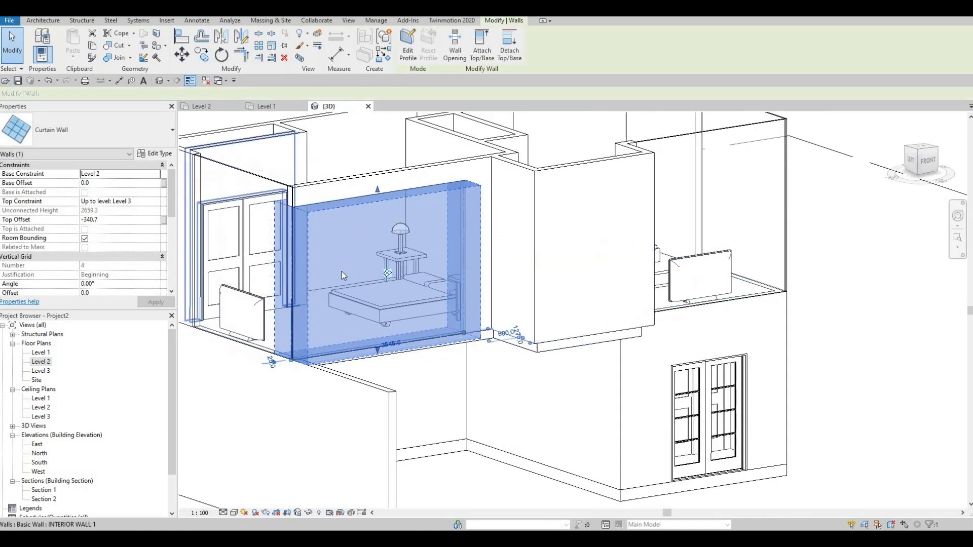
{"action": "scroll", "coordinate": [461, 242], "scroll_direction": "down", "scroll_amount": 2}
{"action": "middle_click_drag", "start_coordinate": [467, 266], "coordinate": [471, 311], "text": "shift"}
{"action": "middle_click_drag", "start_coordinate": [471, 311], "coordinate": [562, 273]}
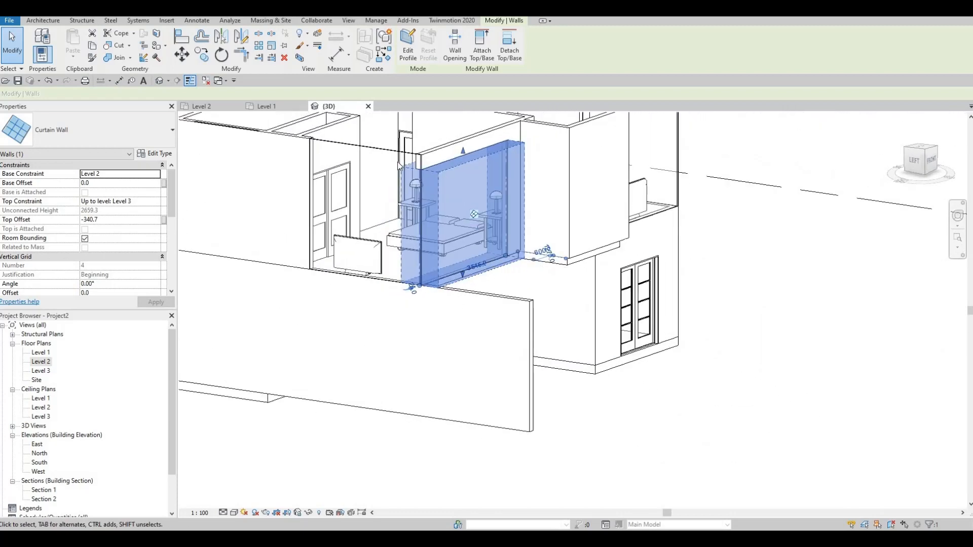
{"action": "scroll", "coordinate": [479, 237], "scroll_direction": "up", "scroll_amount": 1}
- Align the tops of the bedroom's side curtain wall and the small left facade curtain wall with the lowered front curtain wall
{"action": "key", "text": "a"}
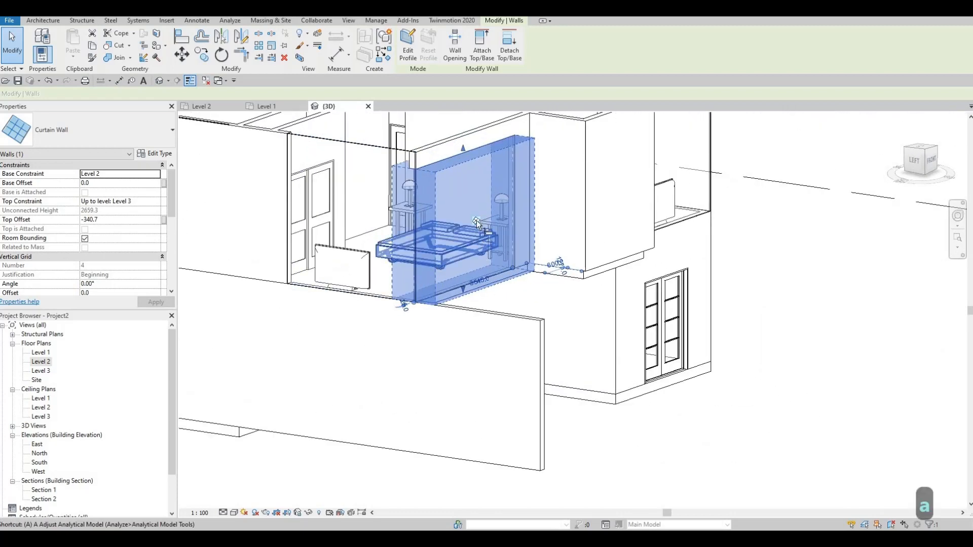
{"action": "key", "text": "l"}
{"action": "scroll", "coordinate": [462, 148], "scroll_direction": "up", "scroll_amount": 1}
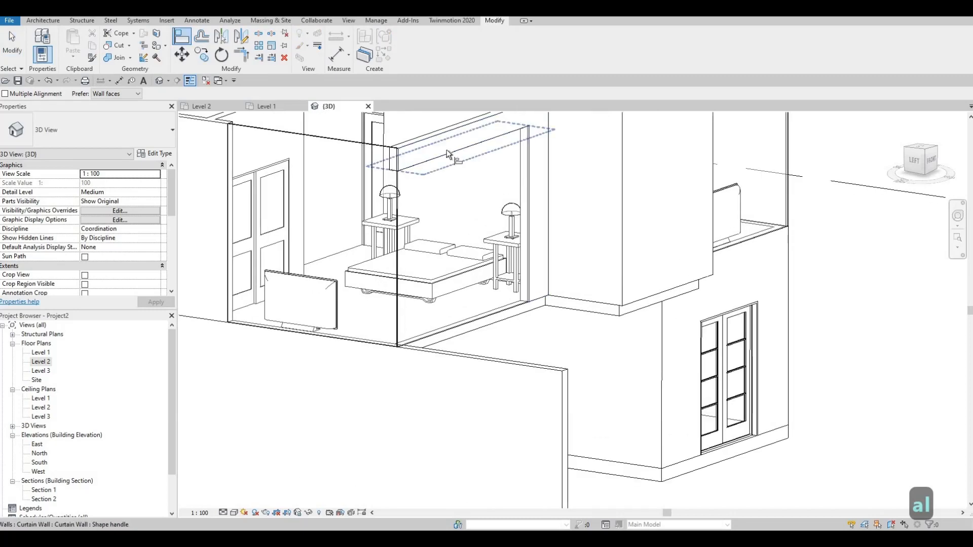
{"action": "left_click", "coordinate": [357, 145]}
{"action": "left_click", "coordinate": [346, 175]}
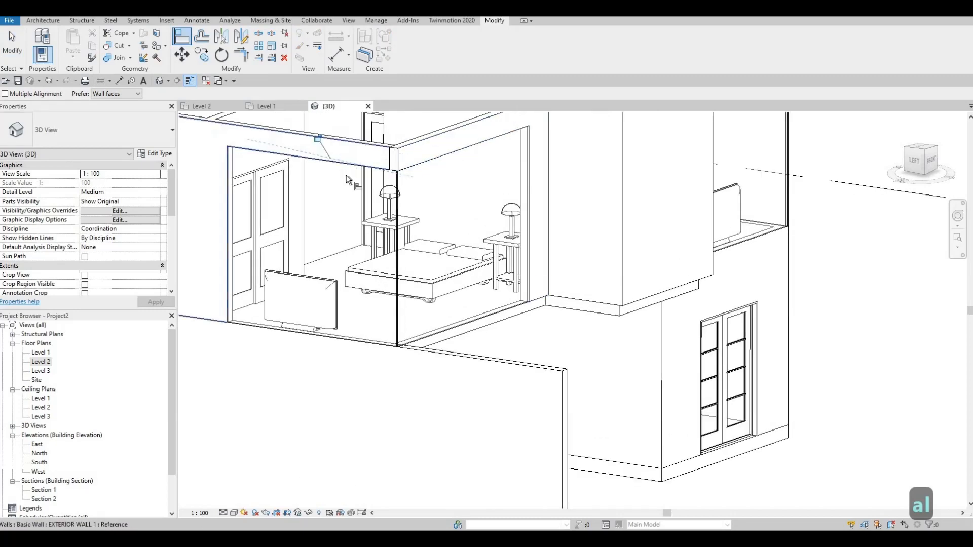
{"action": "scroll", "coordinate": [518, 235], "scroll_direction": "down", "scroll_amount": 2}
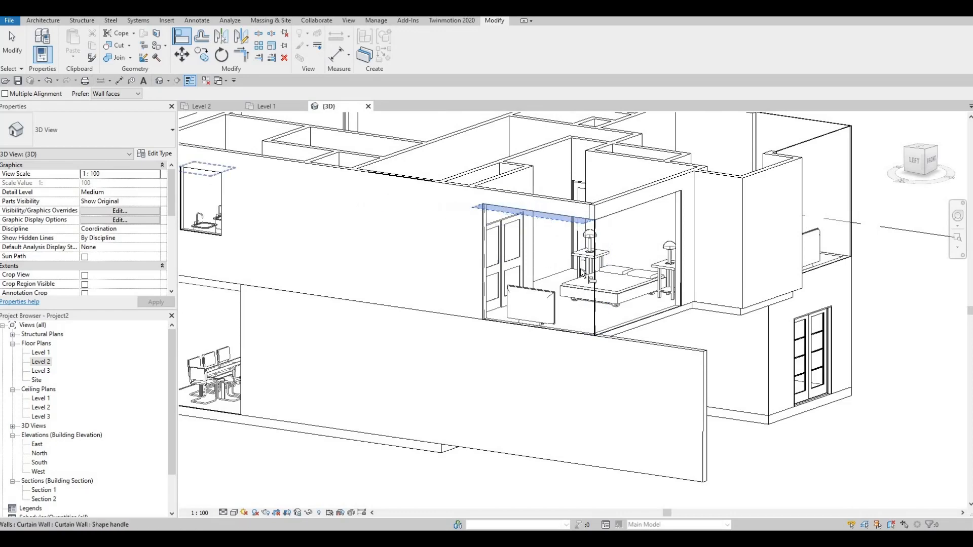
{"action": "scroll", "coordinate": [694, 269], "scroll_direction": "down", "scroll_amount": 2}
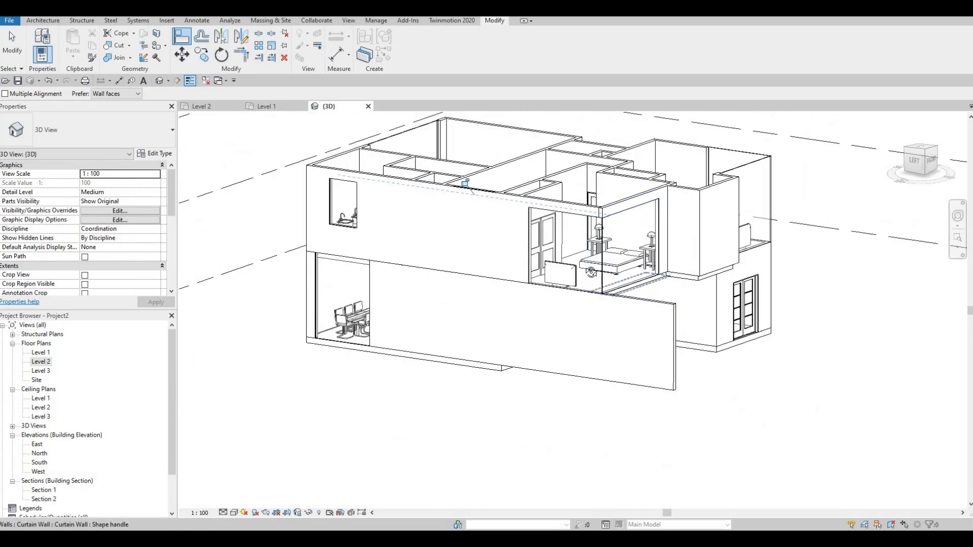
- Align the tops of the right front bedroom's corner curtain walls and the upper rear curtain wall with the lowered curtain wall height
{"action": "middle_click_drag", "start_coordinate": [560, 274], "coordinate": [465, 232], "text": "shift"}
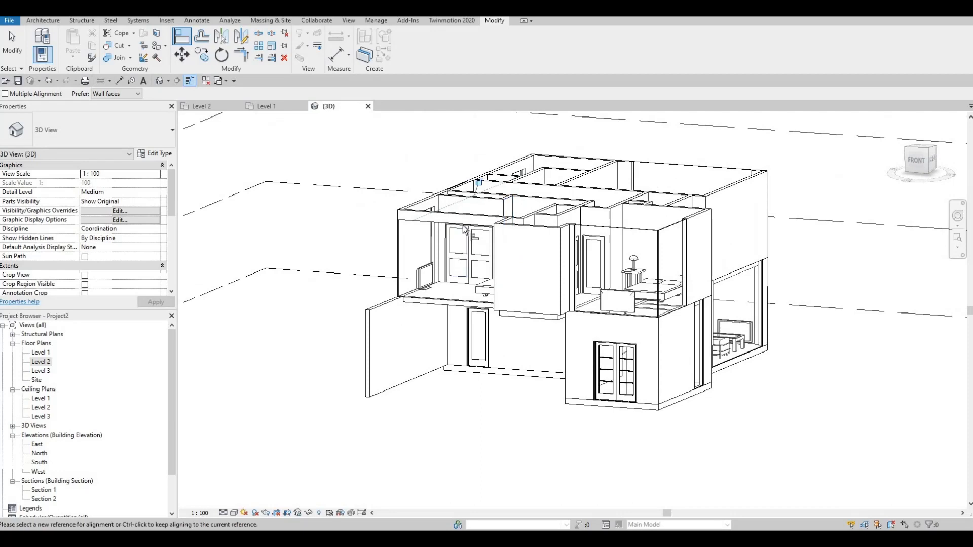
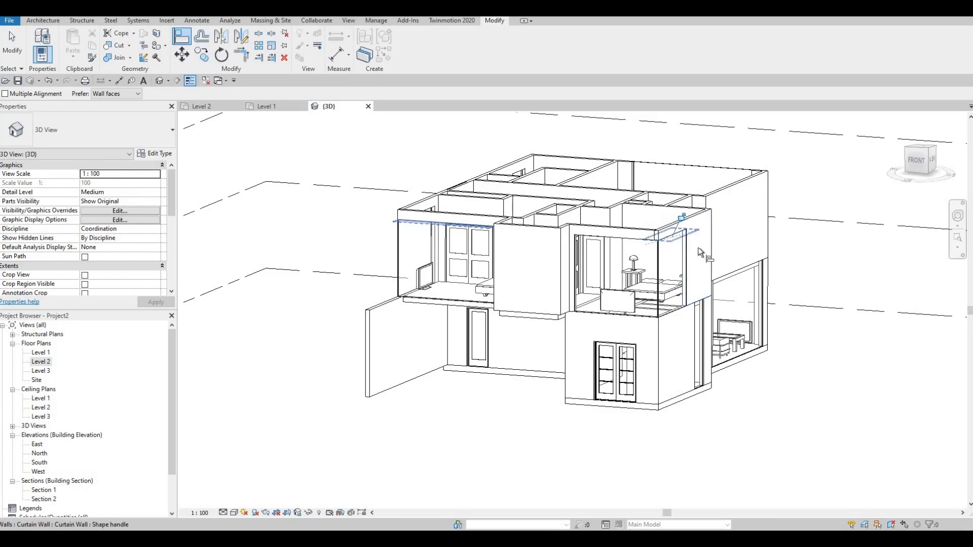
{"action": "middle_click_drag", "start_coordinate": [708, 303], "coordinate": [571, 284], "text": "shift"}
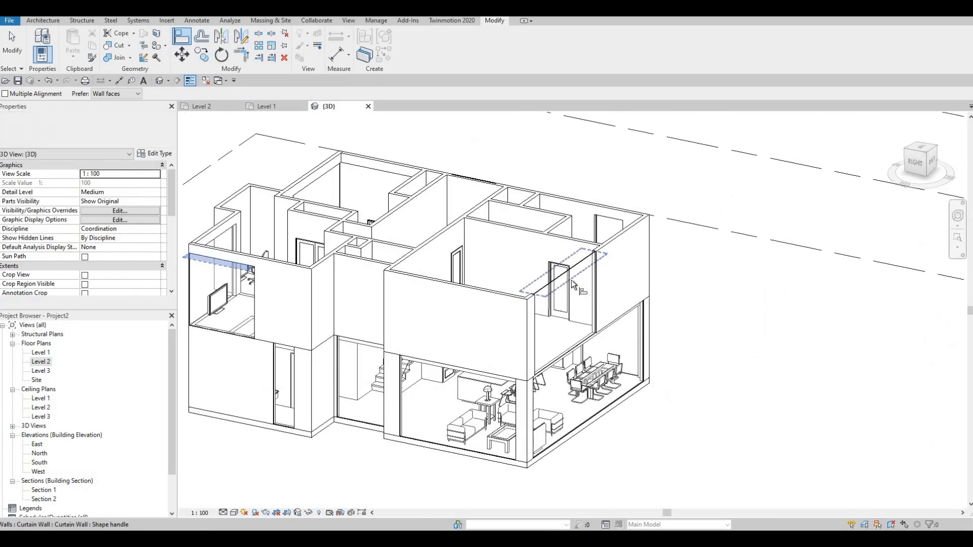
{"action": "middle_click_drag", "start_coordinate": [430, 300], "coordinate": [659, 355], "text": "shift"}
{"action": "middle_click_drag", "start_coordinate": [626, 208], "coordinate": [618, 205], "text": "shift"}
{"action": "scroll", "coordinate": [618, 205], "scroll_direction": "up", "scroll_amount": 2}
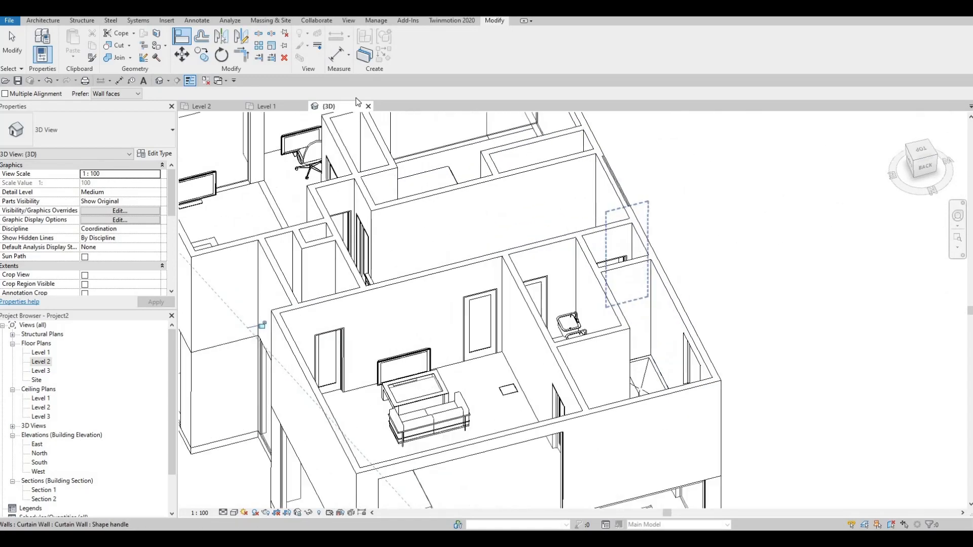
- Align the top of the middle curtain wall on the upper left facade with the lowered bedroom curtain wall beside it
{"action": "key", "text": "Escape"}
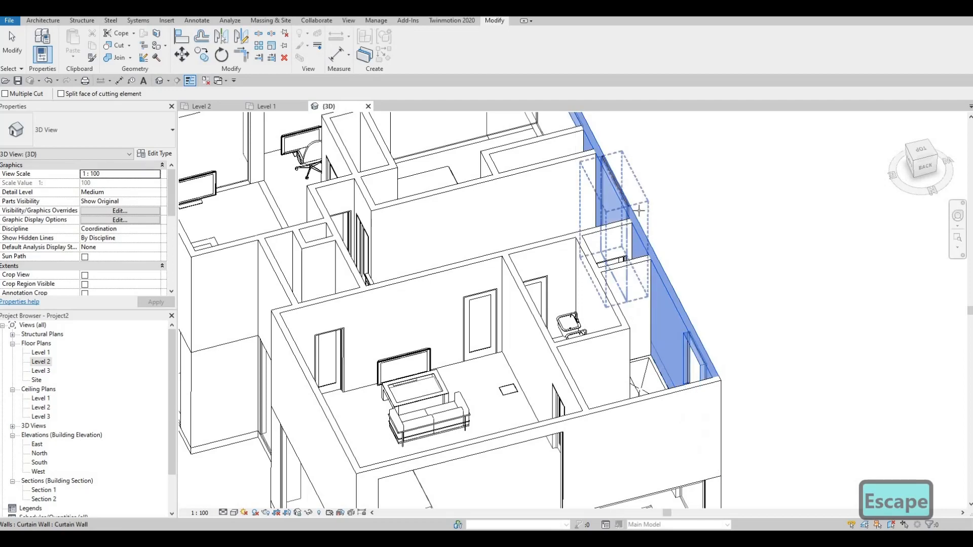
{"action": "key", "text": "Escape"}
{"action": "middle_click_drag", "start_coordinate": [529, 295], "coordinate": [528, 182], "text": "shift"}
{"action": "middle_click_drag", "start_coordinate": [608, 264], "coordinate": [602, 229]}
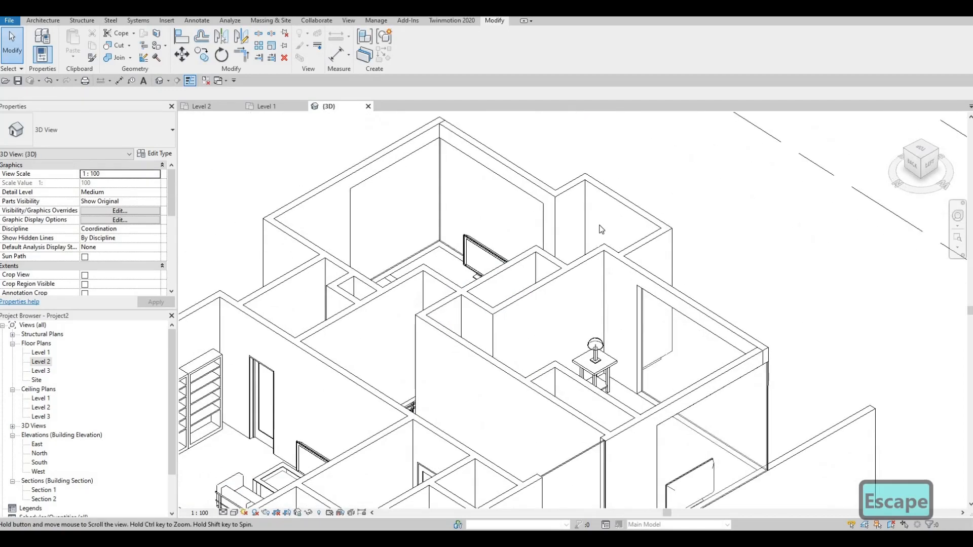
{"action": "scroll", "coordinate": [659, 345], "scroll_direction": "down", "scroll_amount": 2}
{"action": "middle_click_drag", "start_coordinate": [659, 345], "coordinate": [610, 237]}
{"action": "key", "text": "a"}
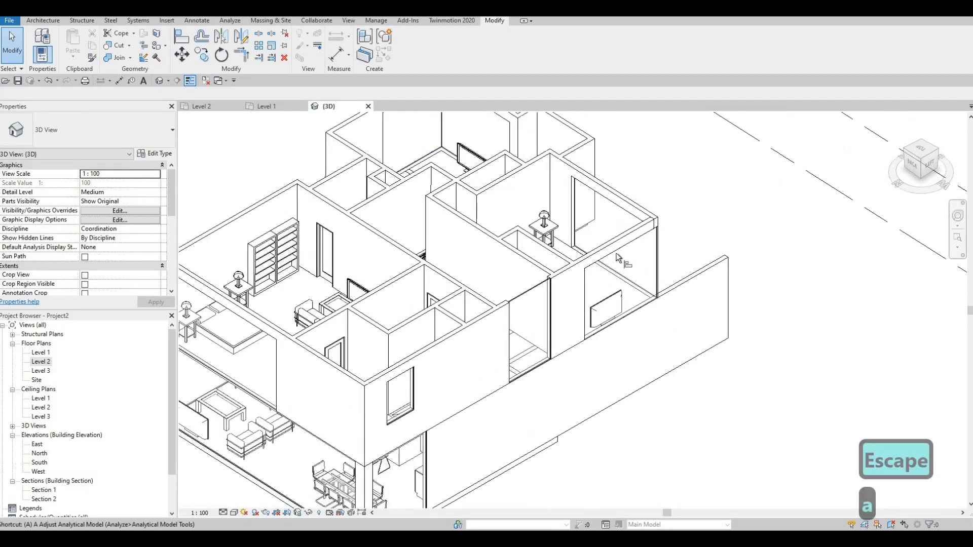
{"action": "key", "text": "l"}
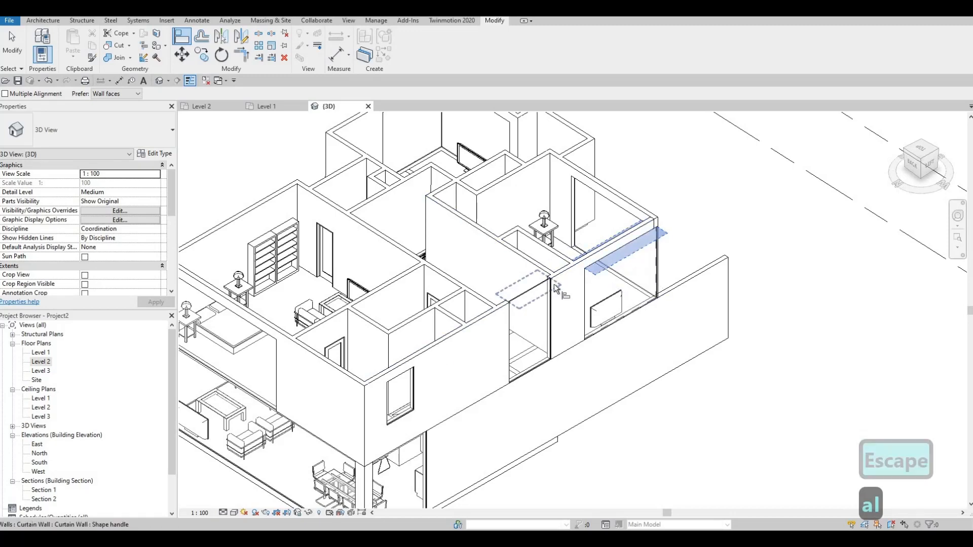
{"action": "left_click", "coordinate": [552, 282]}
{"action": "key", "text": "Escape"}
- Inspect the curtain walls around the front and side facades of the house from outside
{"action": "middle_click_drag", "start_coordinate": [490, 314], "coordinate": [419, 255], "text": "shift"}
{"action": "middle_click_drag", "start_coordinate": [419, 254], "coordinate": [355, 256], "text": "shift"}
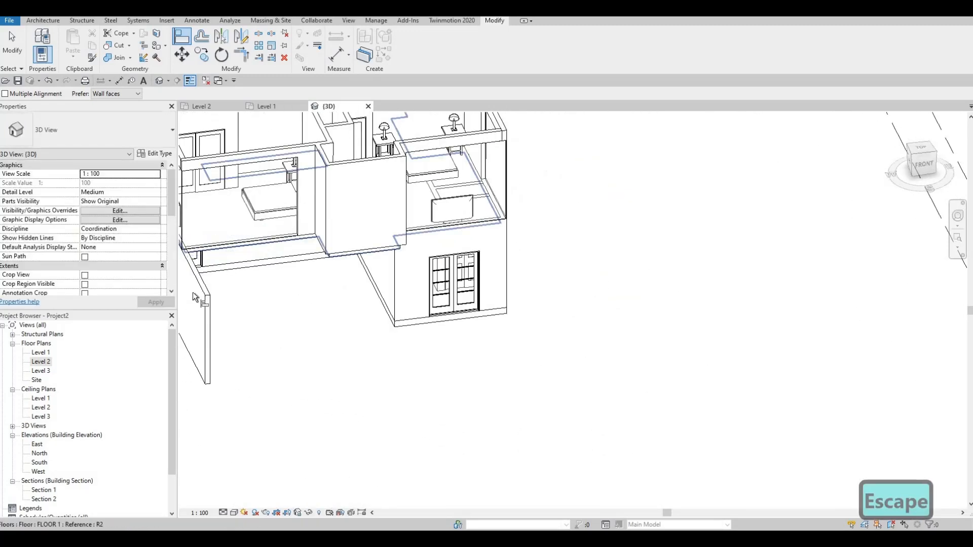
{"action": "middle_click_drag", "start_coordinate": [422, 279], "coordinate": [424, 274]}
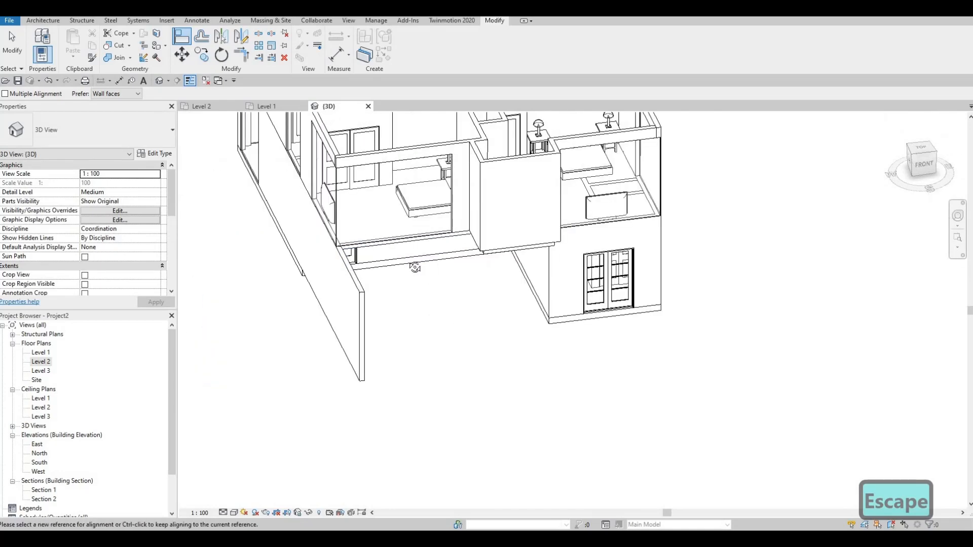
{"action": "middle_click_drag", "start_coordinate": [394, 198], "coordinate": [375, 217], "text": "shift"}
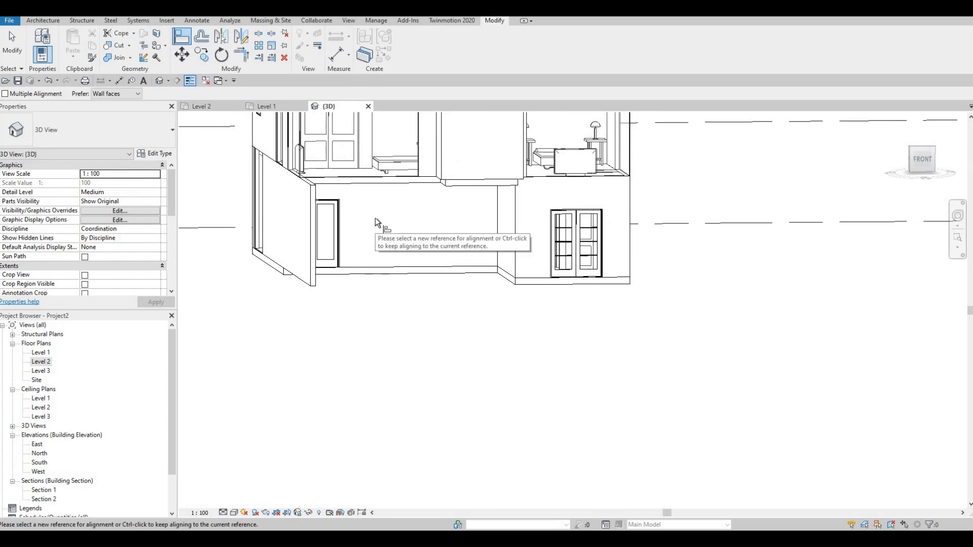
{"action": "middle_click_drag", "start_coordinate": [396, 278], "coordinate": [324, 291], "text": "shift"}
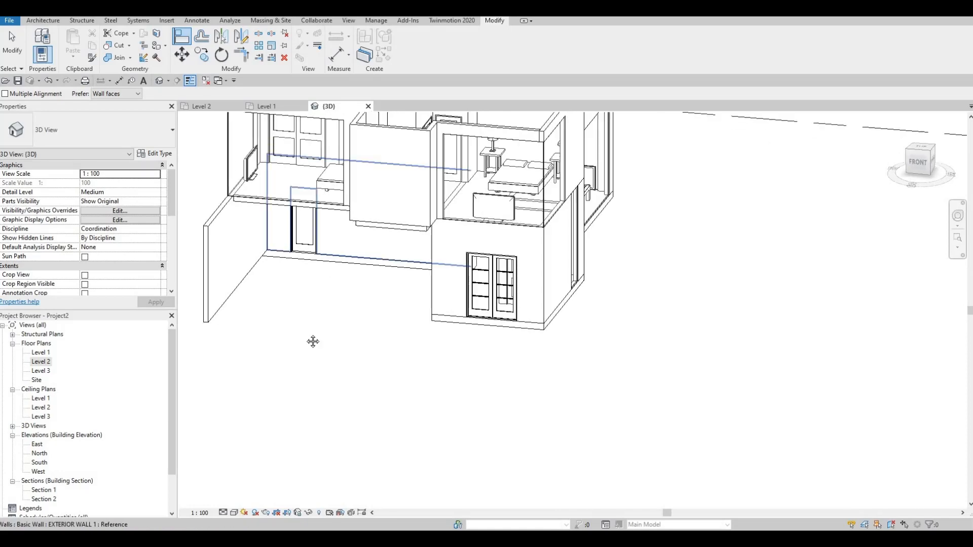
{"action": "middle_click_drag", "start_coordinate": [313, 342], "coordinate": [777, 262], "text": "shift"}
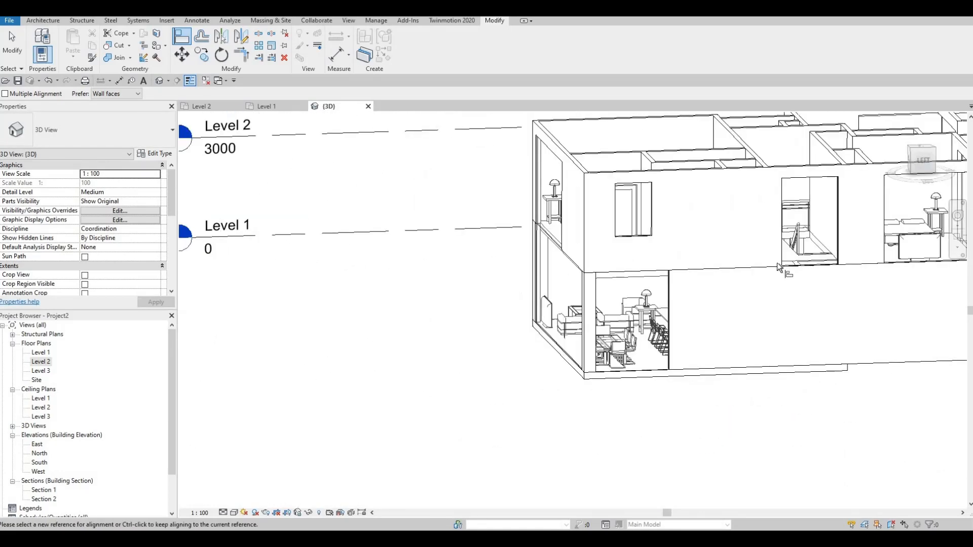
{"action": "scroll", "coordinate": [777, 262], "scroll_direction": "up", "scroll_amount": 3}
{"action": "scroll", "coordinate": [750, 279], "scroll_direction": "up", "scroll_amount": 3}
{"action": "key", "text": "Escape"}
{"action": "key", "text": "Escape"}
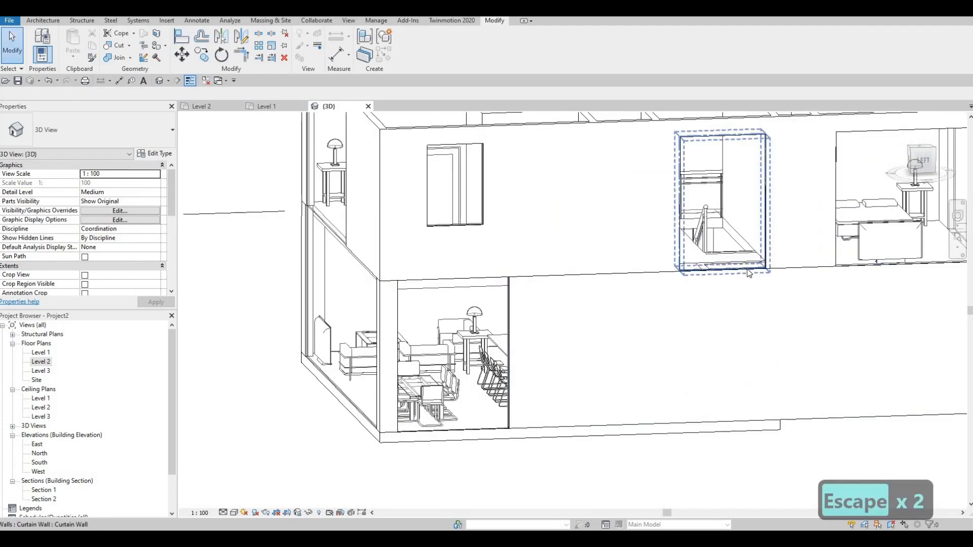
- Raise the base of the middle curtain wall on the upper left facade above the floor to a low sill
{"action": "left_click", "coordinate": [724, 275]}
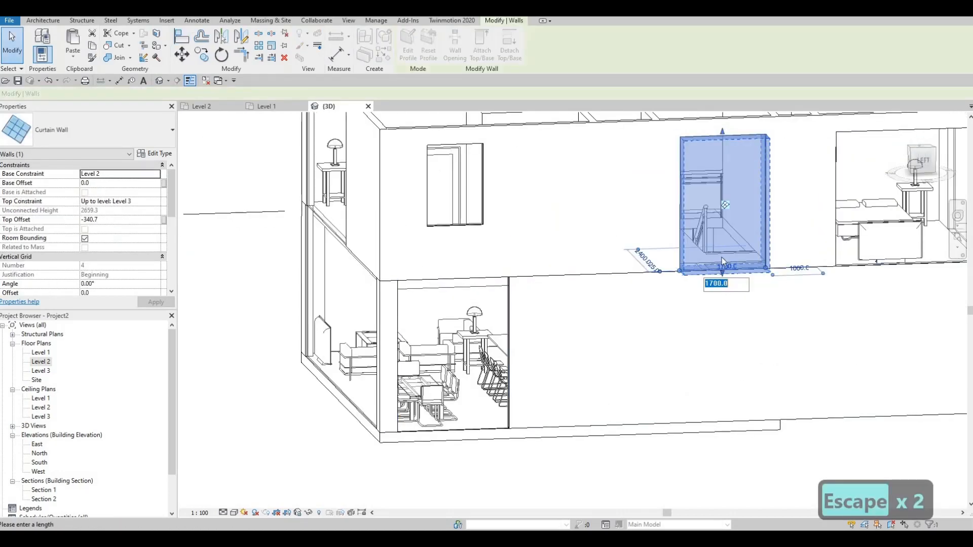
{"action": "key", "text": "Escape"}
{"action": "key", "text": "Escape"}
{"action": "scroll", "coordinate": [725, 281], "scroll_direction": "up", "scroll_amount": 2}
{"action": "key", "text": "Escape"}
{"action": "left_click", "coordinate": [725, 282]}
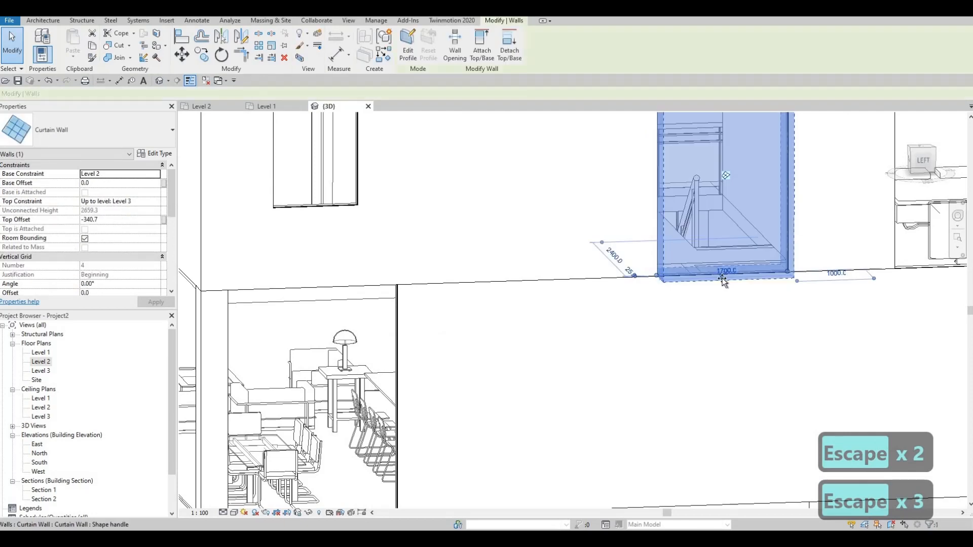
{"action": "left_click_drag", "start_coordinate": [724, 249], "coordinate": [722, 242]}
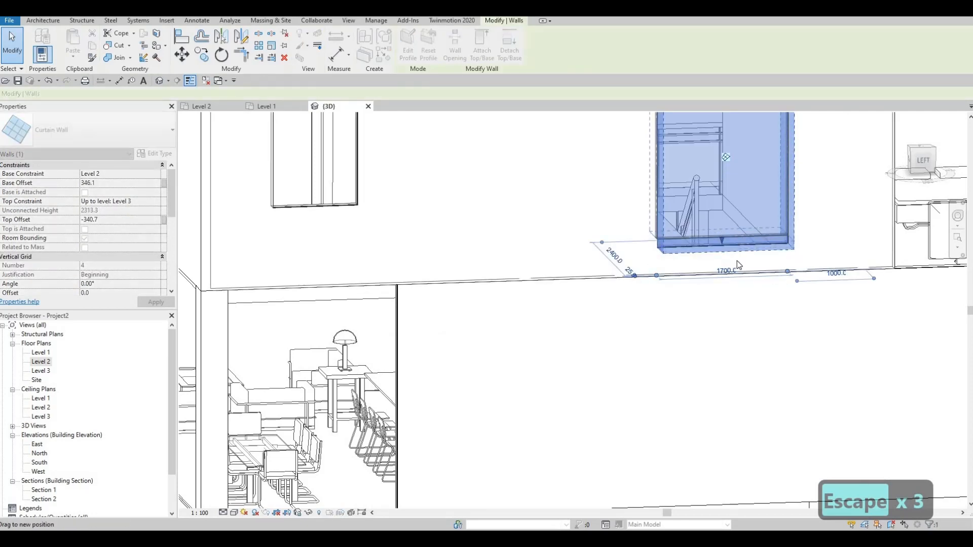
{"action": "key", "text": "Escape"}
- Lower the top of the dining area's Level 1 side curtain wall to a top offset of about -394.6
{"action": "middle_click_drag", "start_coordinate": [669, 278], "coordinate": [614, 243], "text": "shift"}
{"action": "left_click", "coordinate": [613, 243]}
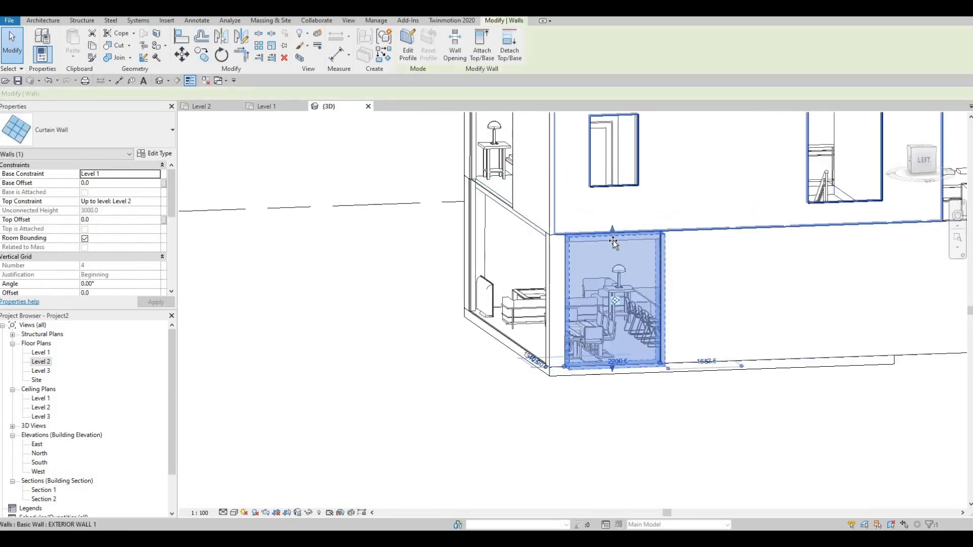
{"action": "left_click_drag", "start_coordinate": [613, 242], "coordinate": [615, 251]}
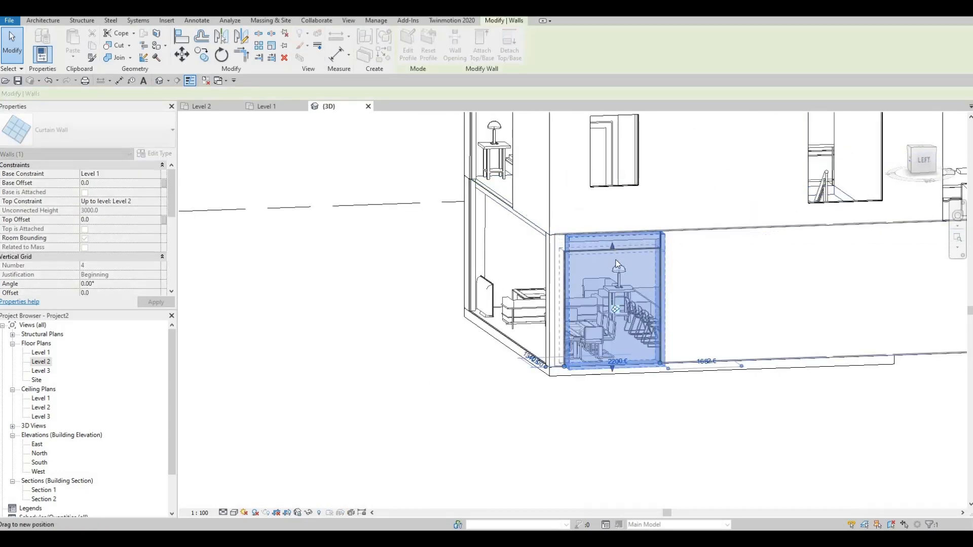
{"action": "key", "text": "Escape"}
{"action": "key", "text": "Escape"}
- Align the tops of the Level 1 rear, living room side, stair hall and narrow side curtain walls with the lowered dining area curtain wall
{"action": "key", "text": "a"}
{"action": "key", "text": "l"}
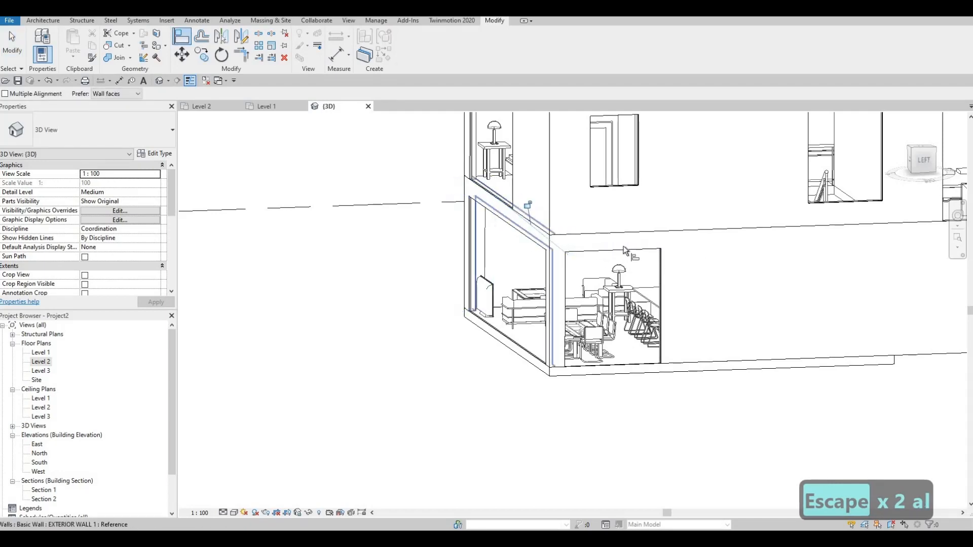
{"action": "middle_click_drag", "start_coordinate": [663, 264], "coordinate": [583, 230], "text": "shift"}
{"action": "left_click", "coordinate": [564, 223]}
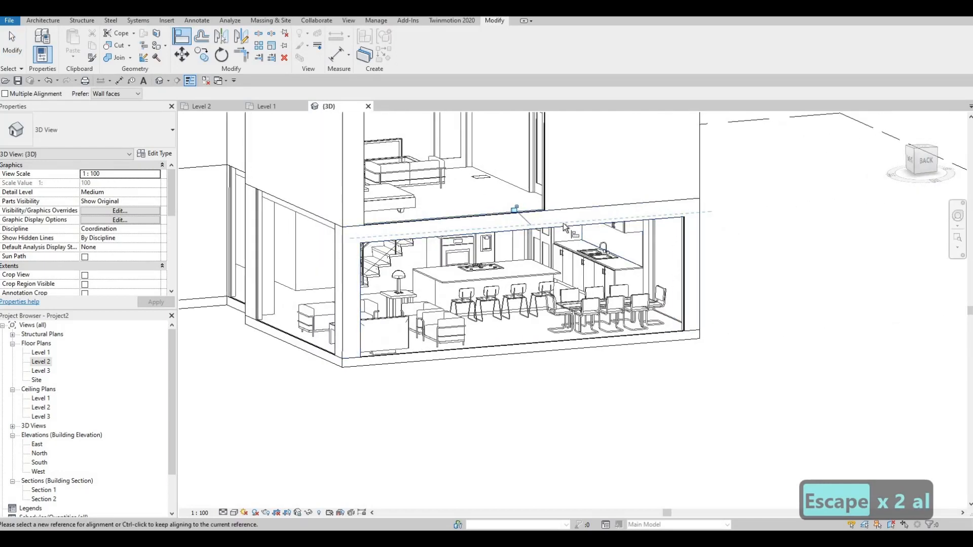
{"action": "middle_click_drag", "start_coordinate": [346, 241], "coordinate": [418, 245], "text": "shift"}
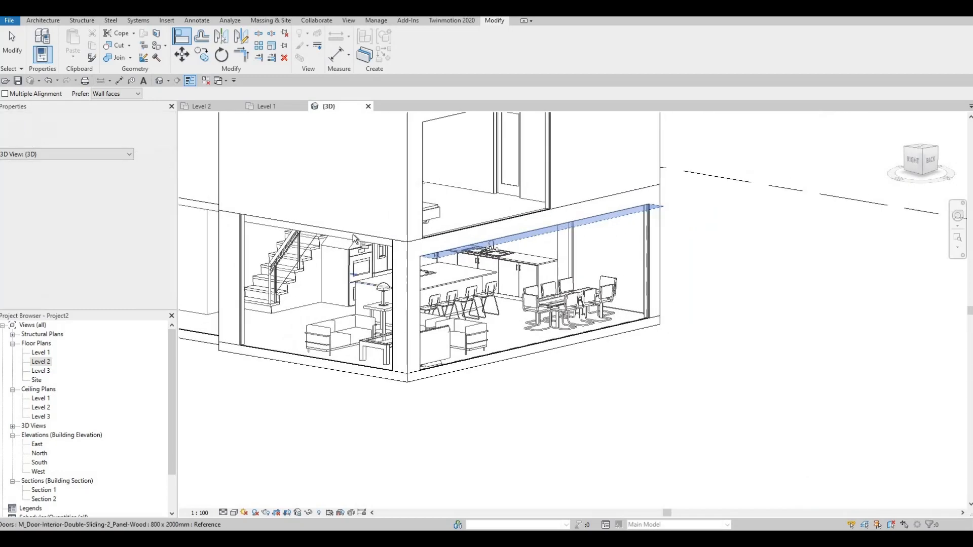
{"action": "left_click", "coordinate": [350, 236]}
{"action": "middle_click_drag", "start_coordinate": [683, 302], "coordinate": [688, 283], "text": "shift"}
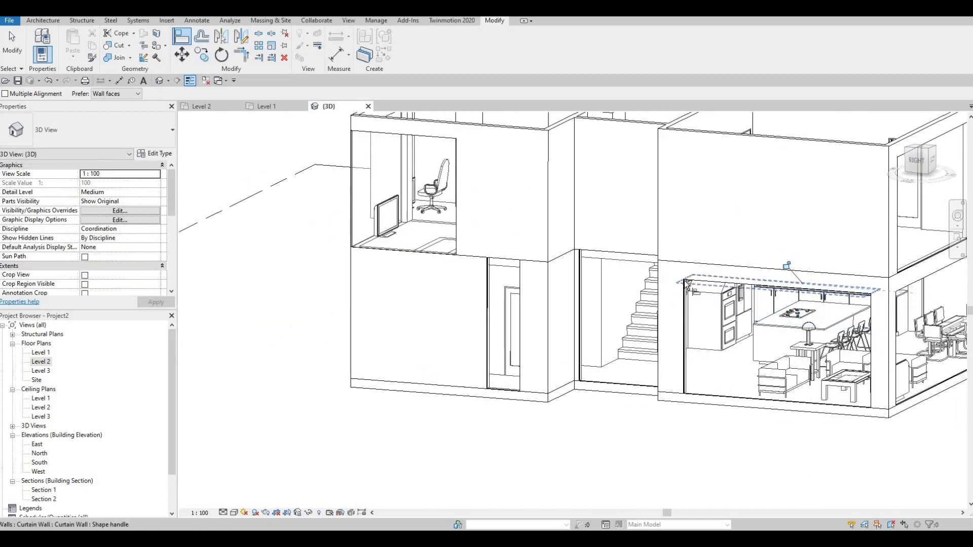
{"action": "left_click", "coordinate": [634, 262]}
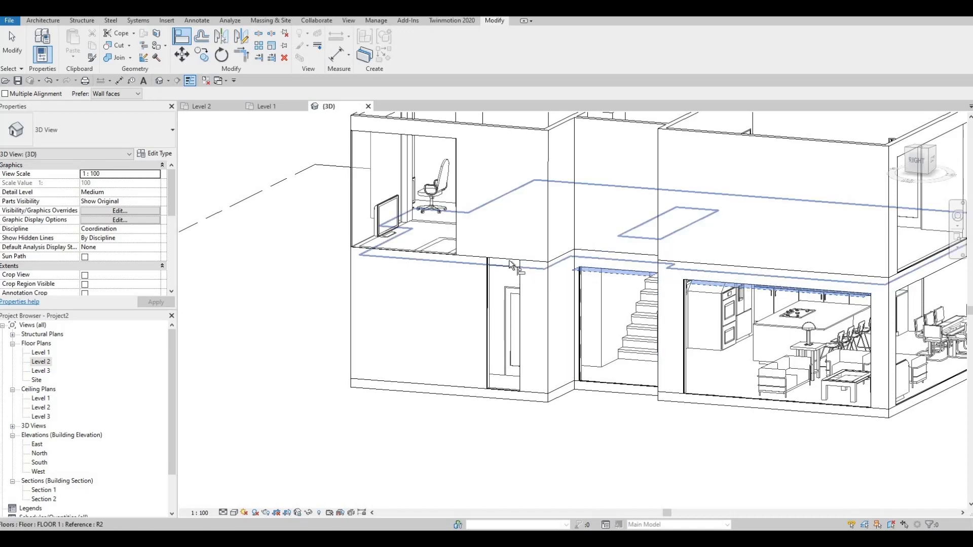
{"action": "middle_click_drag", "start_coordinate": [524, 314], "coordinate": [578, 360], "text": "shift"}
{"action": "key", "text": "Escape"}
{"action": "key", "text": "Escape"}
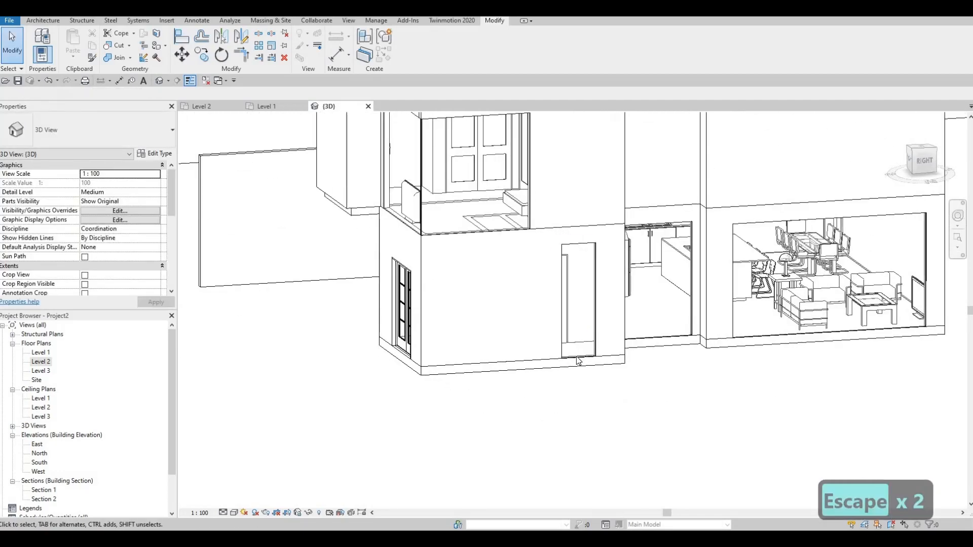
- Raise the base of the narrow Level 1 curtain wall on the right facade to window sill height
{"action": "left_click", "coordinate": [580, 362]}
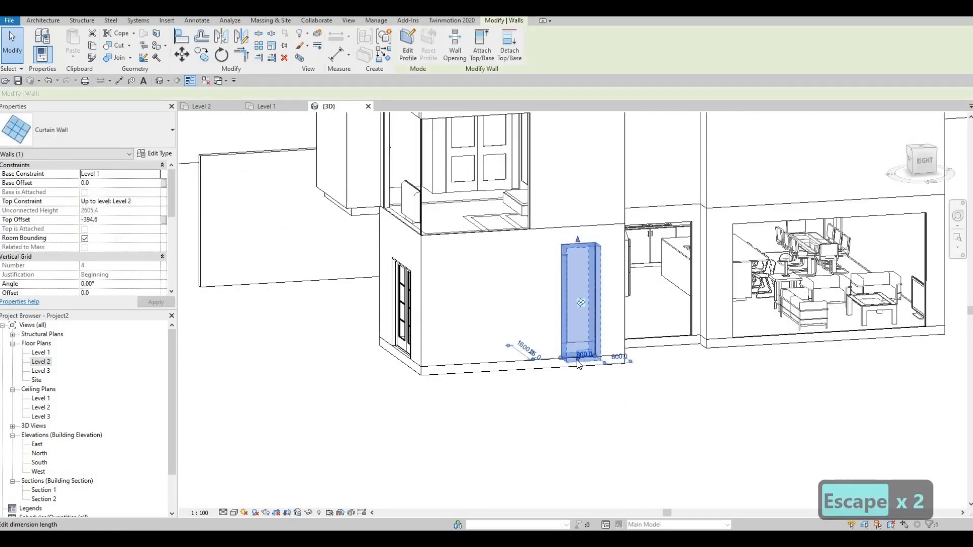
{"action": "left_click", "coordinate": [578, 361]}
{"action": "key", "text": "Escape"}
{"action": "scroll", "coordinate": [580, 350], "scroll_direction": "up", "scroll_amount": 6}
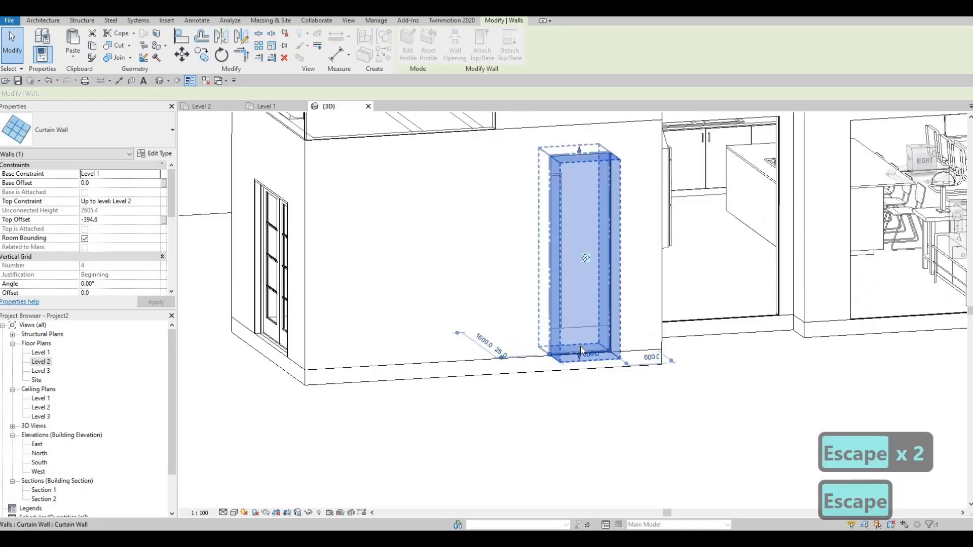
{"action": "key", "text": "Escape"}
{"action": "key", "text": "Escape"}
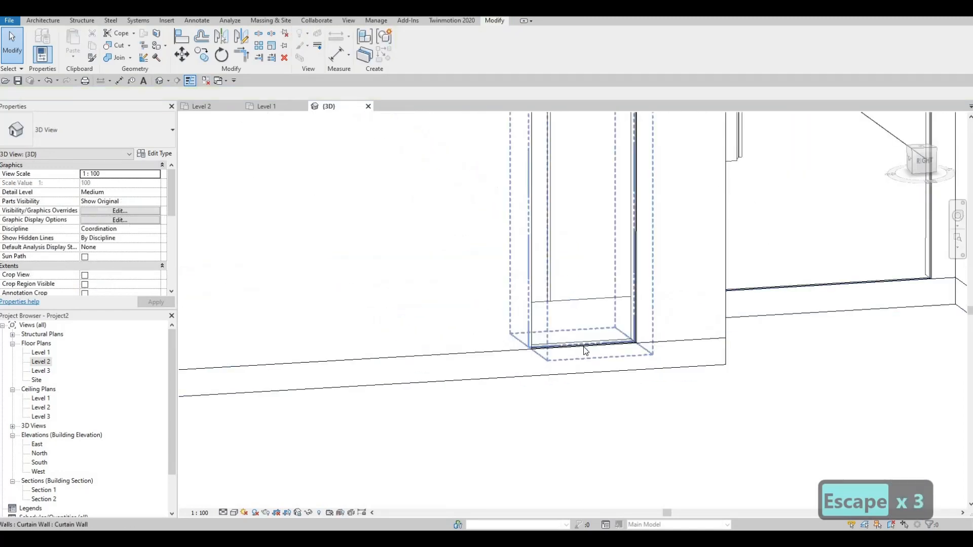
{"action": "left_click", "coordinate": [582, 350]}
{"action": "left_click_drag", "start_coordinate": [573, 176], "coordinate": [572, 178]}
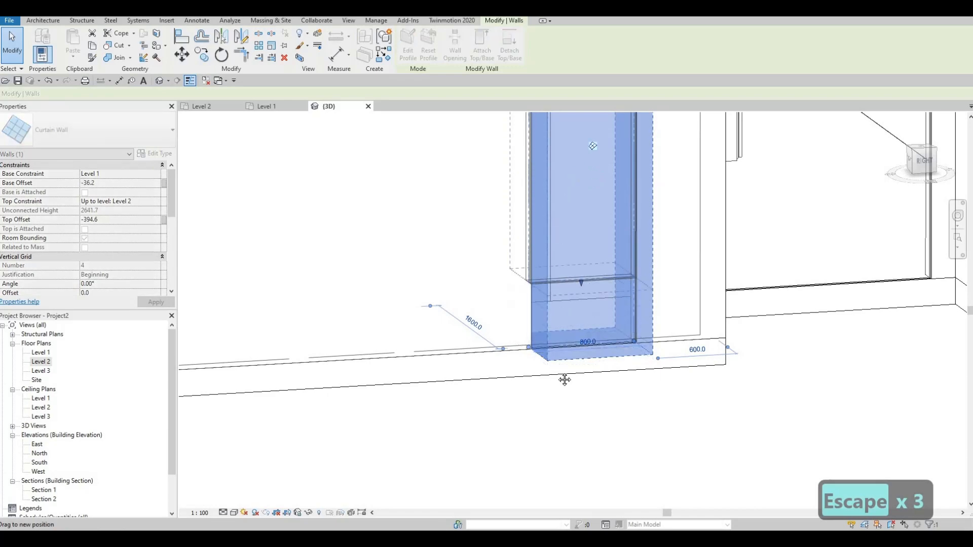
{"action": "scroll", "coordinate": [567, 362], "scroll_direction": "down", "scroll_amount": 1}
{"action": "middle_click_drag", "start_coordinate": [579, 209], "coordinate": [576, 347]}
{"action": "left_click_drag", "start_coordinate": [576, 346], "coordinate": [647, 404]}
{"action": "key", "text": "Escape"}
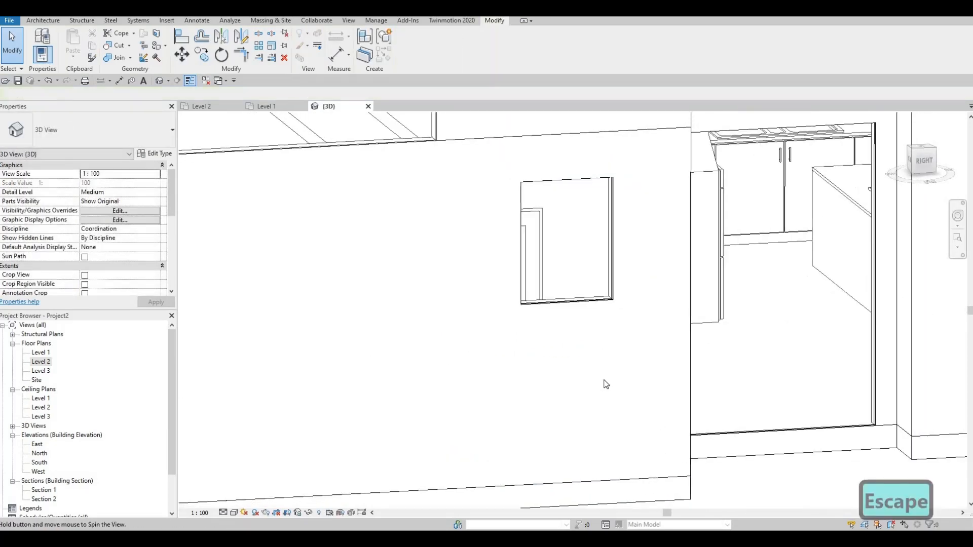
{"action": "scroll", "coordinate": [658, 355], "scroll_direction": "up", "scroll_amount": 3}
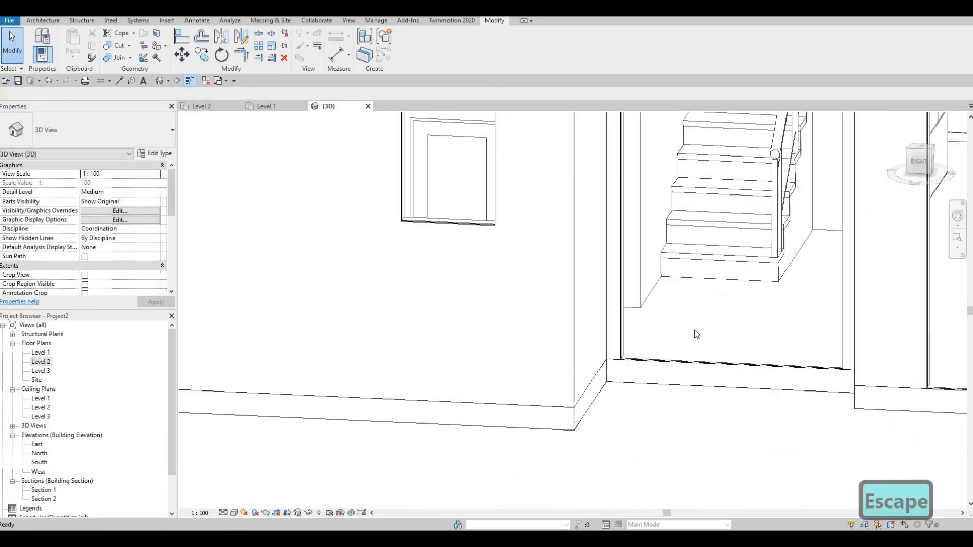
{"action": "left_click", "coordinate": [694, 368]}
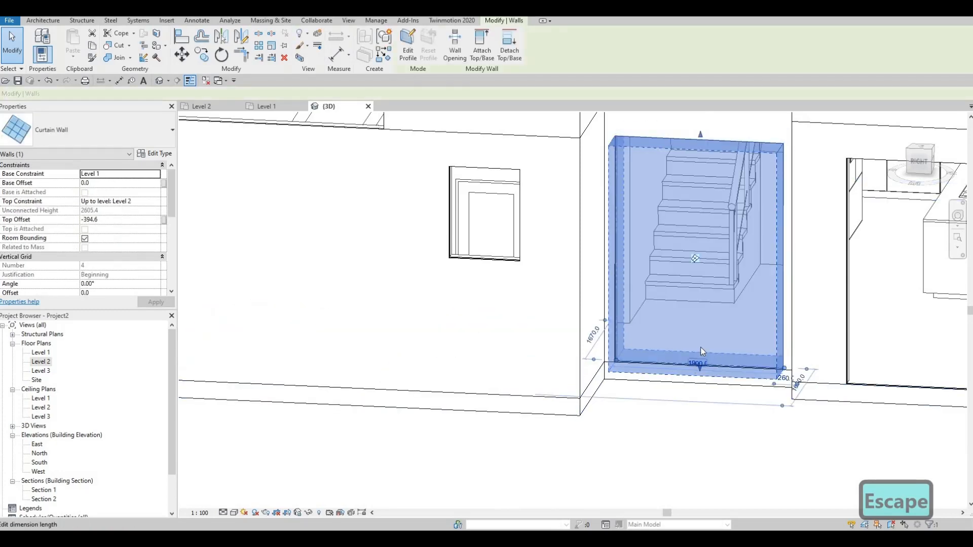
{"action": "left_click", "coordinate": [699, 364]}
{"action": "key", "text": "Escape"}
{"action": "key", "text": "Escape"}
{"action": "scroll", "coordinate": [698, 364], "scroll_direction": "up", "scroll_amount": 2}
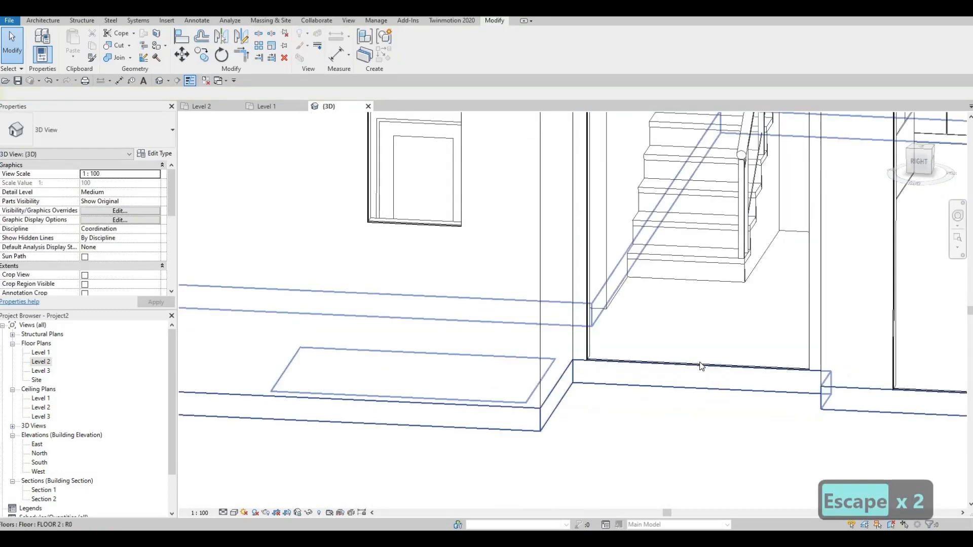
- Try to raise the base of the Level 2 rear bedroom curtain wall to a base offset of about 363.6
{"action": "scroll", "coordinate": [806, 345], "scroll_direction": "down", "scroll_amount": 4}
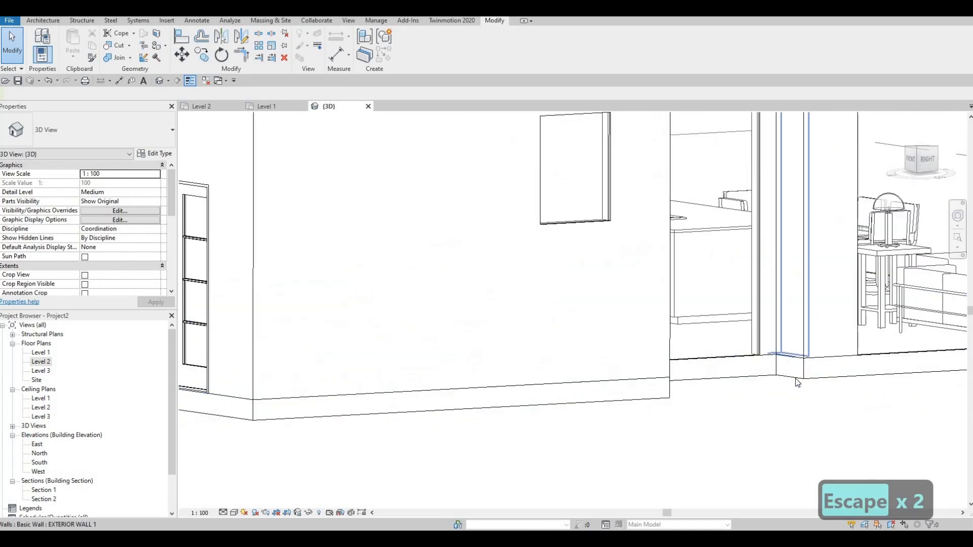
{"action": "middle_click_drag", "start_coordinate": [795, 383], "coordinate": [532, 402], "text": "shift"}
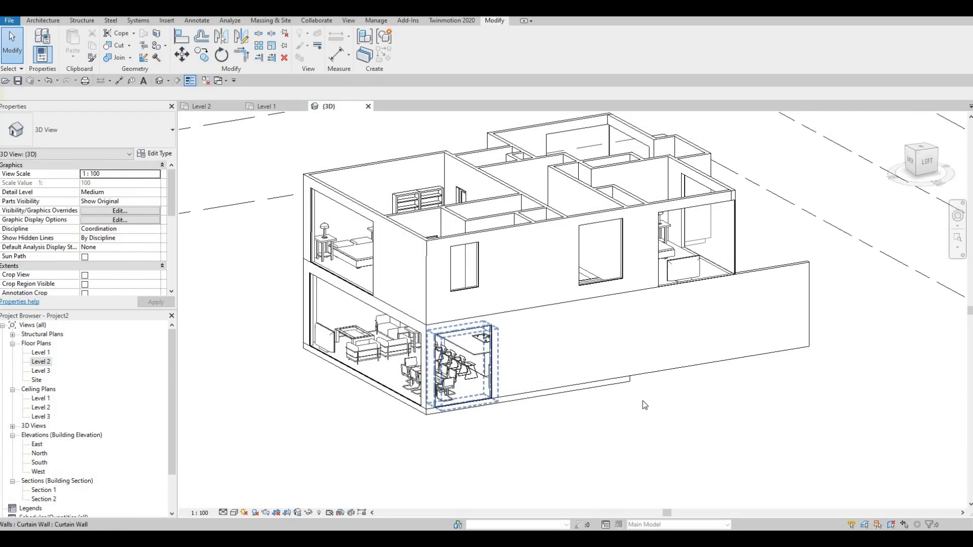
{"action": "middle_click_drag", "start_coordinate": [644, 405], "coordinate": [531, 290], "text": "shift"}
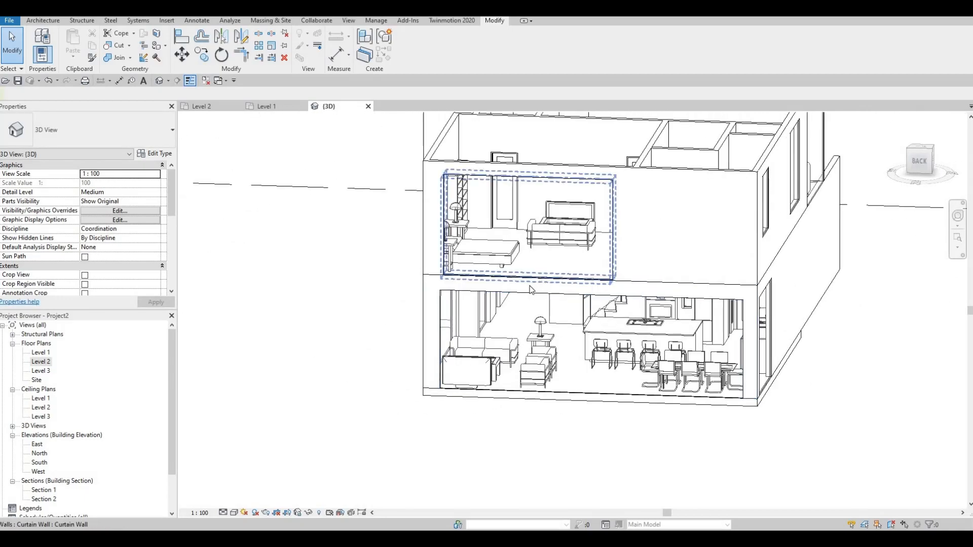
{"action": "left_click", "coordinate": [529, 286]}
{"action": "left_click", "coordinate": [531, 274]}
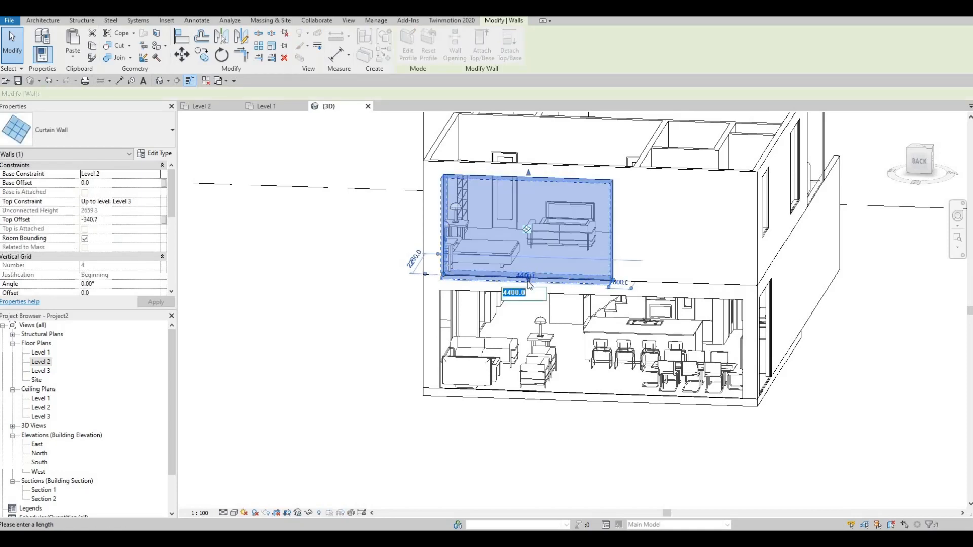
{"action": "scroll", "coordinate": [530, 284], "scroll_direction": "up", "scroll_amount": 4}
{"action": "key", "text": "Escape"}
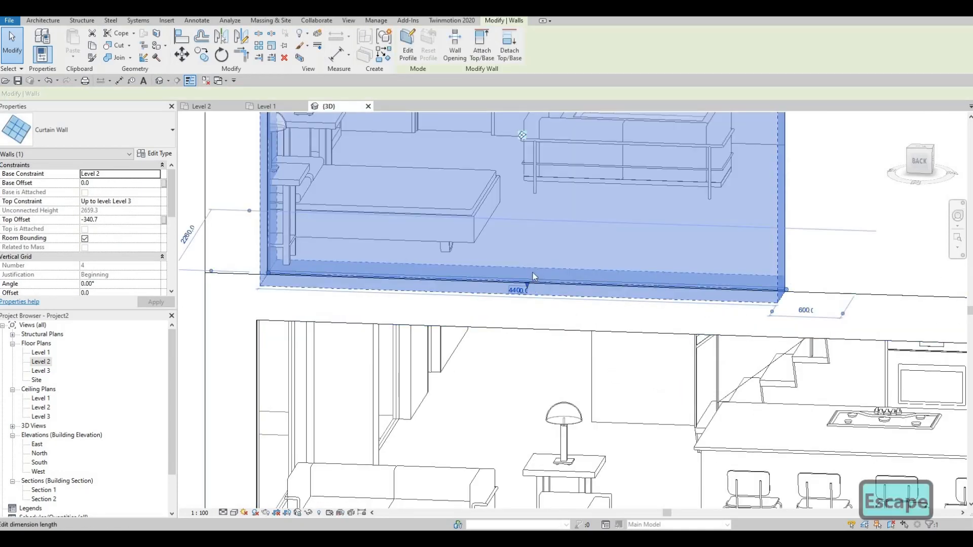
{"action": "left_click", "coordinate": [528, 284]}
{"action": "key", "text": "Escape"}
{"action": "scroll", "coordinate": [527, 284], "scroll_direction": "up", "scroll_amount": 3}
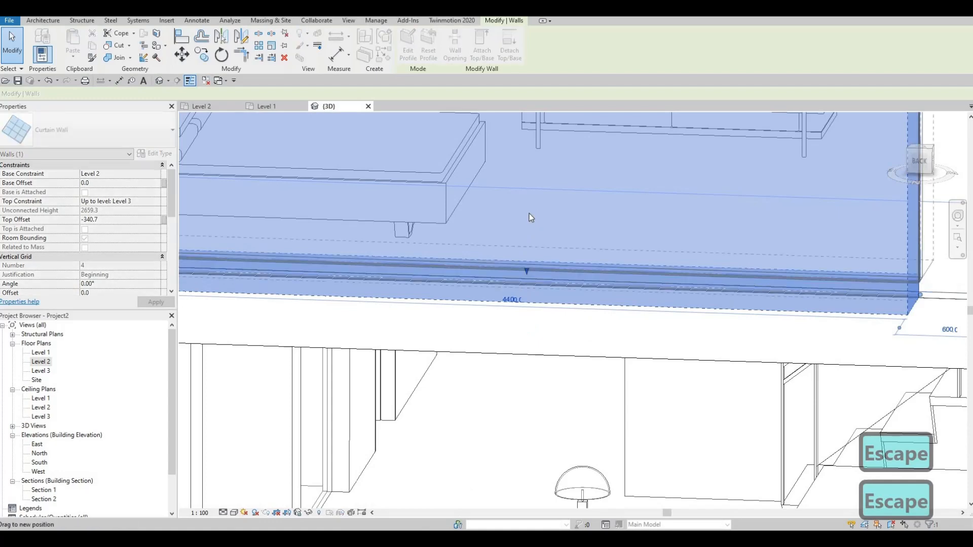
{"action": "left_click_drag", "start_coordinate": [531, 217], "coordinate": [527, 213]}
{"action": "scroll", "coordinate": [527, 213], "scroll_direction": "down", "scroll_amount": 5}
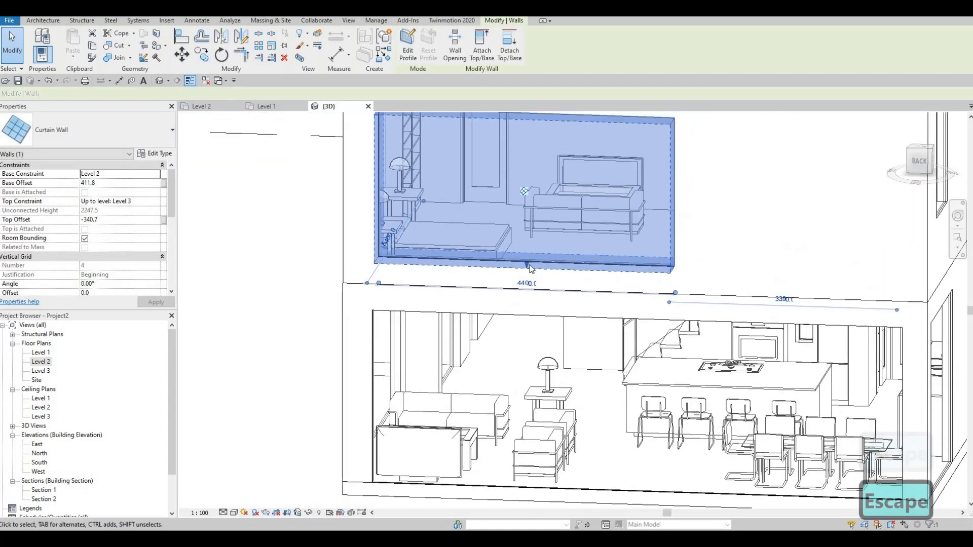
{"action": "key", "text": "Escape"}
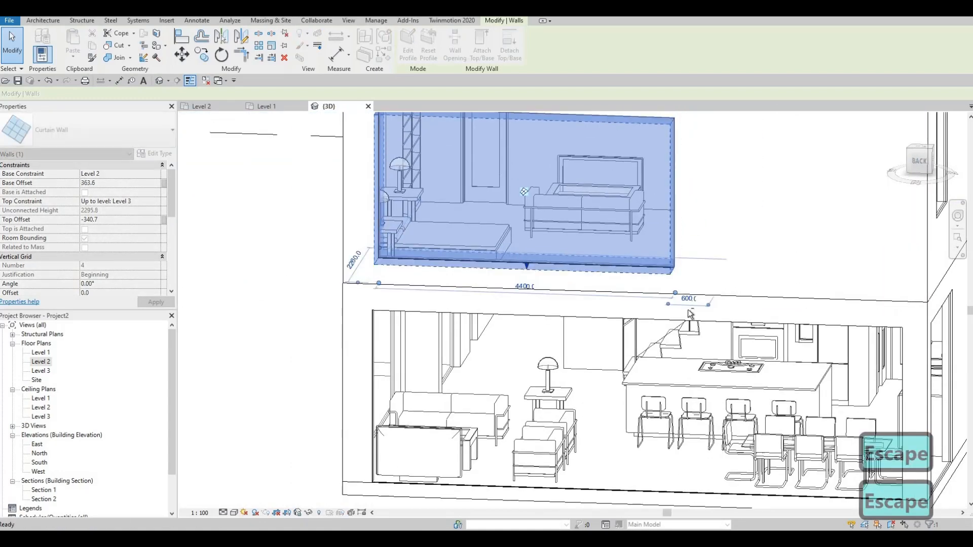
{"action": "scroll", "coordinate": [547, 329], "scroll_direction": "down", "scroll_amount": 6}
{"action": "middle_click_drag", "start_coordinate": [547, 330], "coordinate": [341, 333], "text": "shift"}
{"action": "scroll", "coordinate": [342, 333], "scroll_direction": "up", "scroll_amount": 5}
{"action": "middle_click_drag", "start_coordinate": [592, 350], "coordinate": [499, 340], "text": "shift"}
- Undo the base offset changes made to the Level 2 rear bedroom curtain wall
{"action": "key", "text": "ctrl+z"}
{"action": "scroll", "coordinate": [496, 321], "scroll_direction": "up", "scroll_amount": 2}
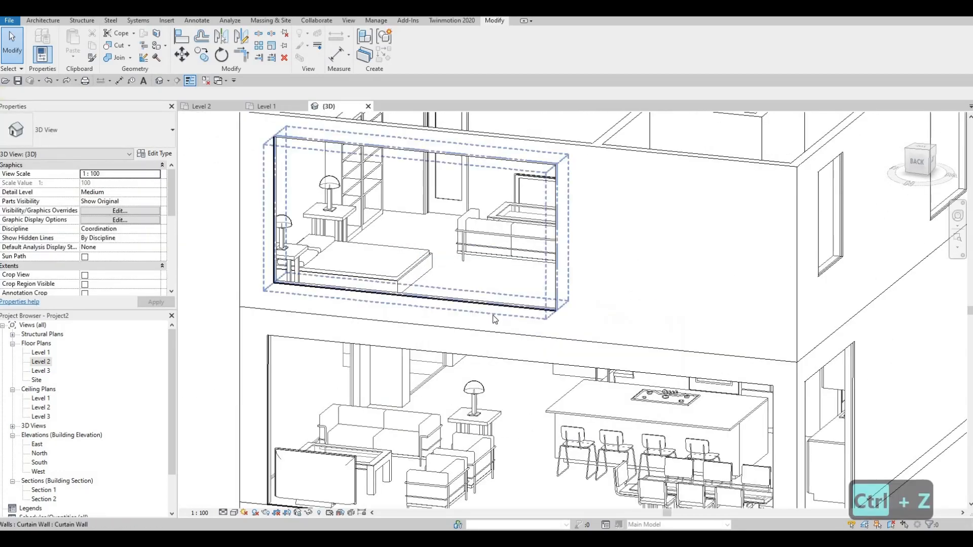
{"action": "key", "text": "ctrl+z"}
{"action": "scroll", "coordinate": [486, 340], "scroll_direction": "up", "scroll_amount": 5}
{"action": "scroll", "coordinate": [624, 315], "scroll_direction": "down", "scroll_amount": 6}
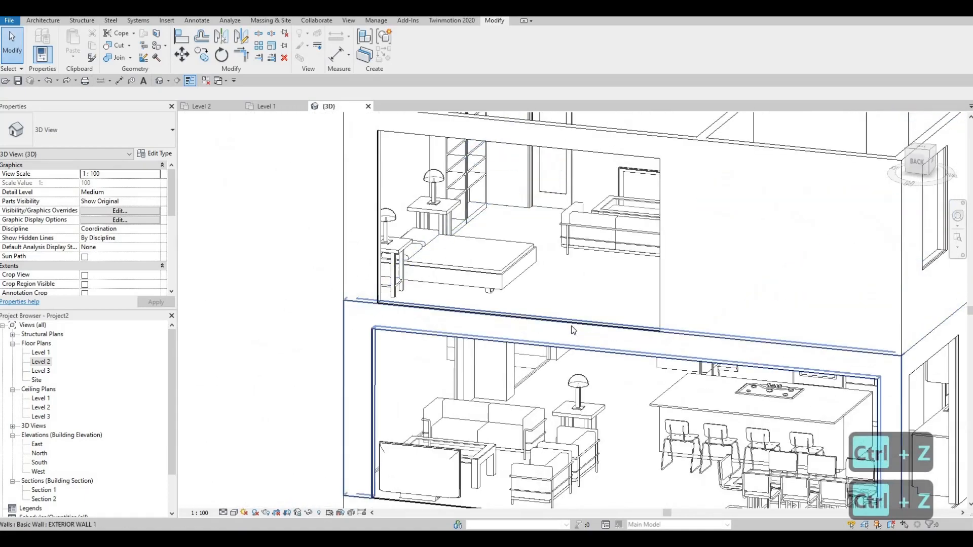
- In the Level 1 floor plan, shorten the exterior wall along grid 1 so that it ends at grid C
{"action": "middle_click_drag", "start_coordinate": [573, 327], "coordinate": [517, 325], "text": "shift"}
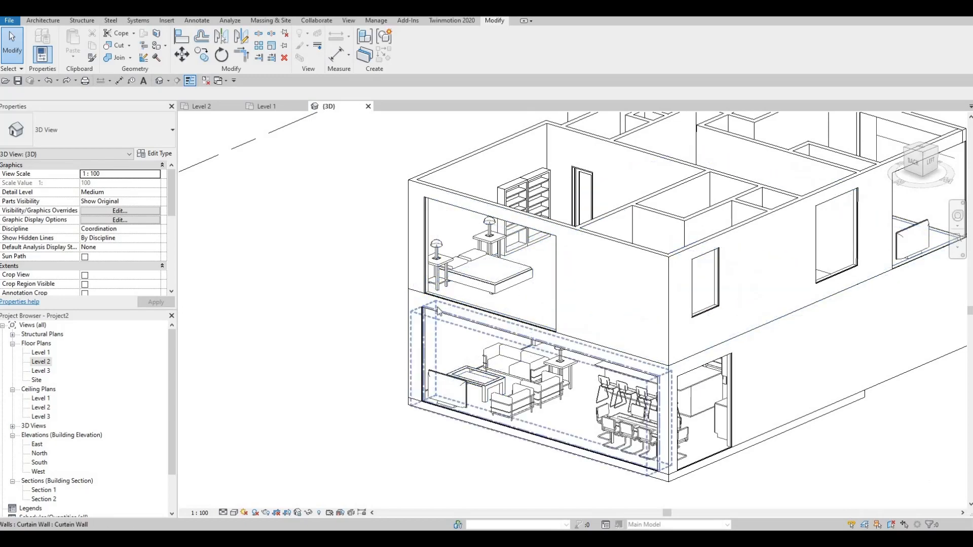
{"action": "middle_click_drag", "start_coordinate": [533, 344], "coordinate": [703, 319], "text": "shift"}
{"action": "scroll", "coordinate": [678, 333], "scroll_direction": "down", "scroll_amount": 3}
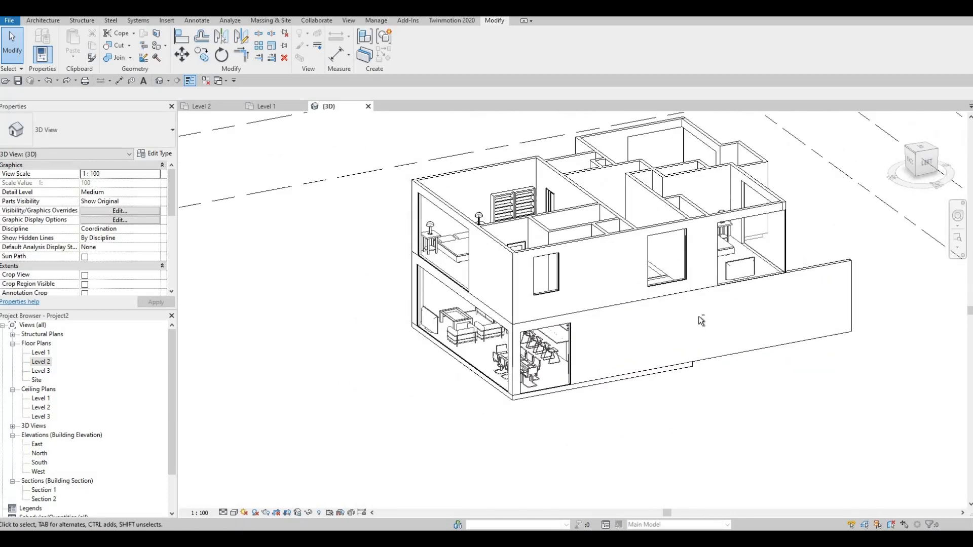
{"action": "middle_click_drag", "start_coordinate": [535, 353], "coordinate": [487, 314], "text": "shift"}
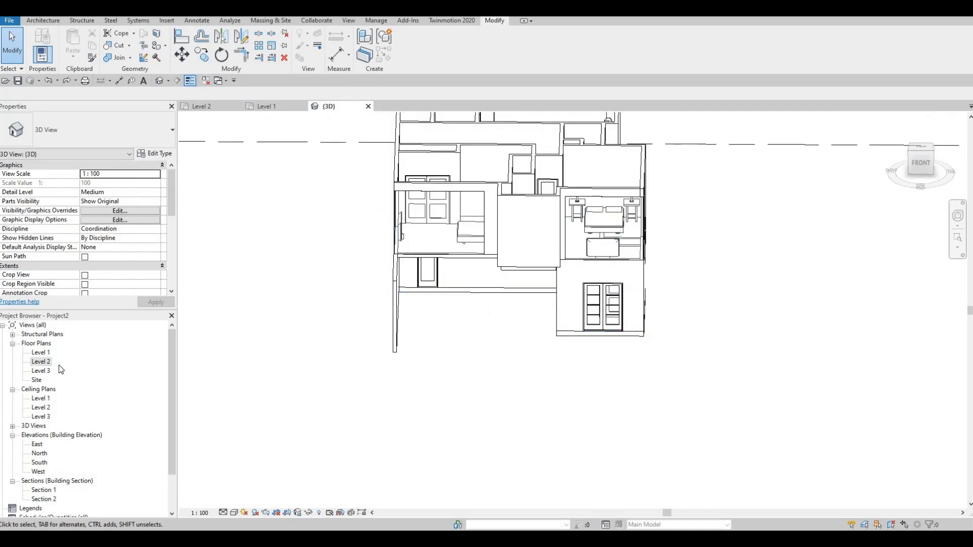
{"action": "double_click", "coordinate": [42, 361]}
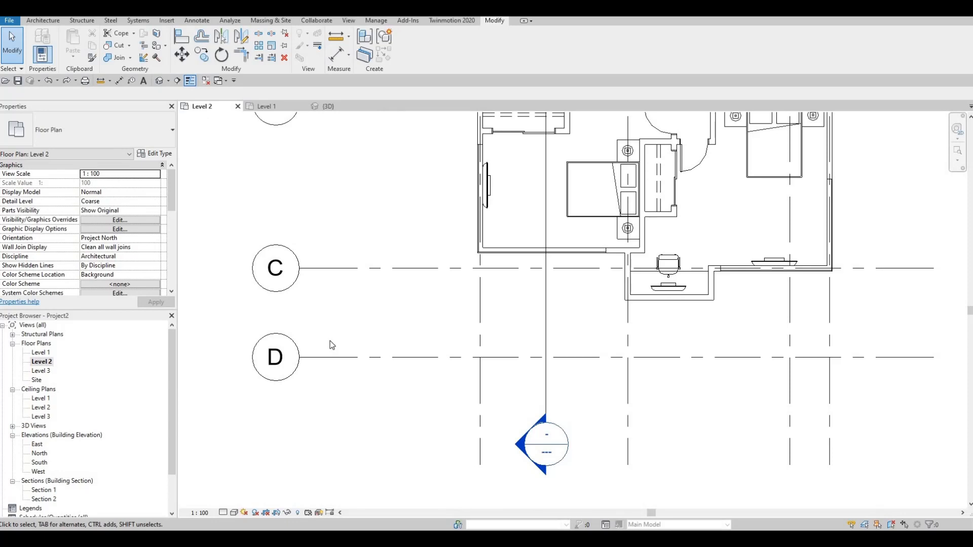
{"action": "key", "text": "ctrl+Tab"}
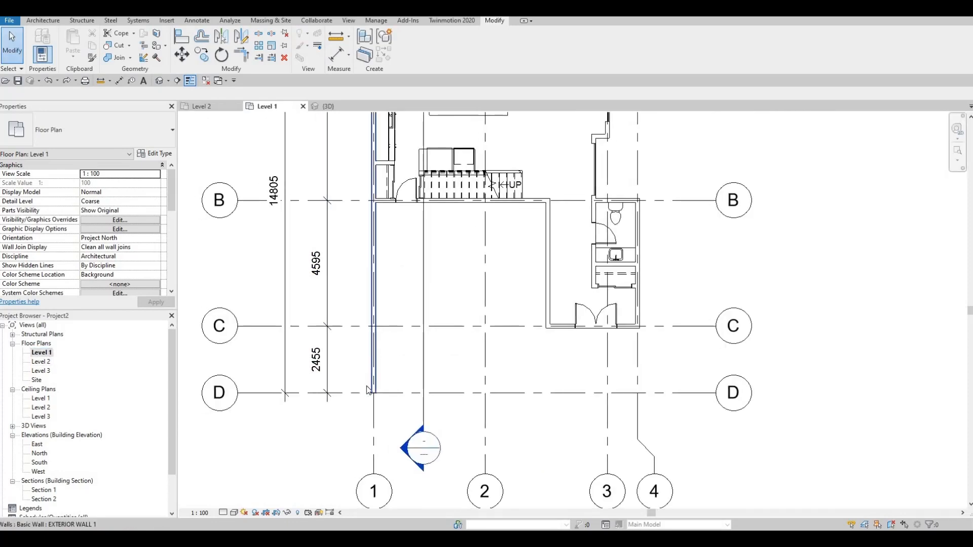
{"action": "left_click", "coordinate": [373, 391]}
{"action": "key", "text": "r"}
{"action": "key", "text": "s"}
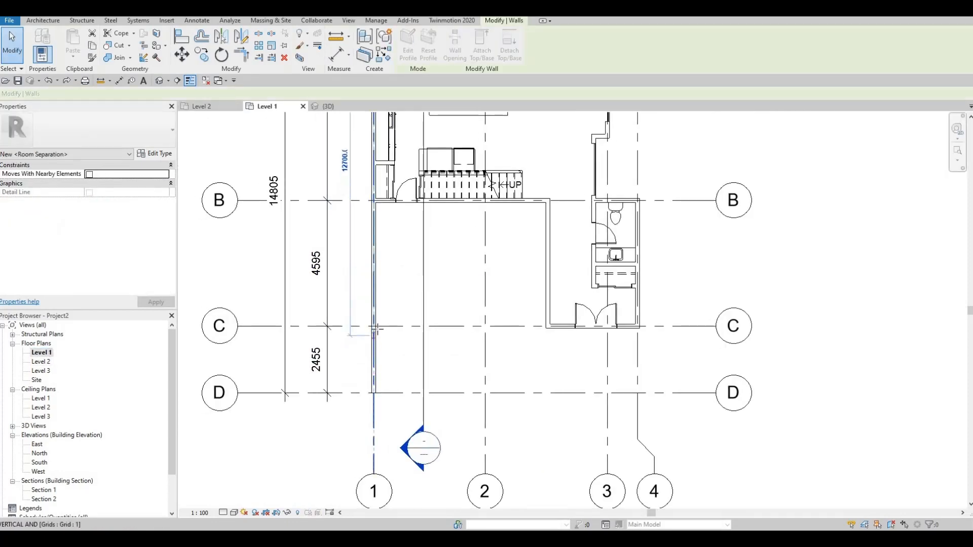
{"action": "key", "text": "Escape"}
{"action": "key", "text": "Escape"}
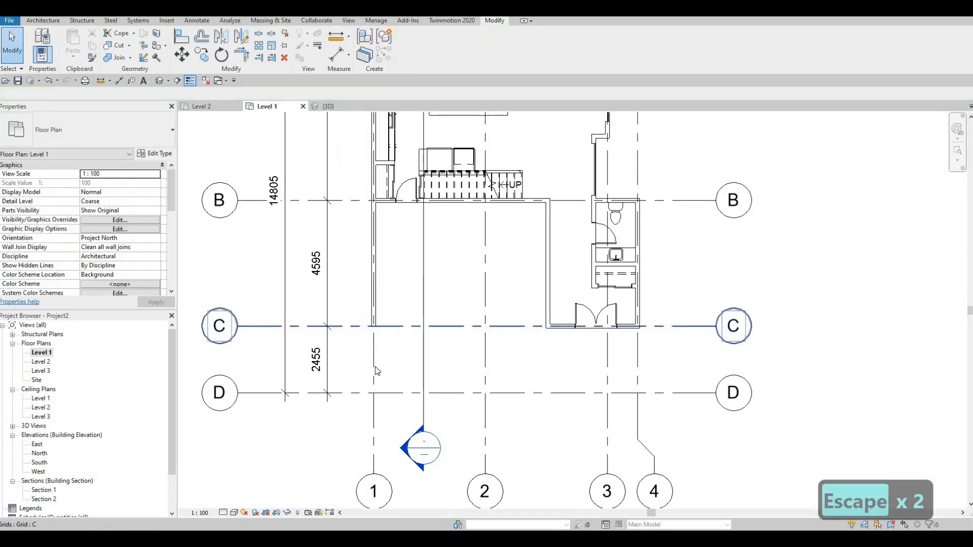
- Load the M_RPC Beetle family from the Entourage folder of the Canada library
{"action": "scroll", "coordinate": [376, 368], "scroll_direction": "down", "scroll_amount": 3}
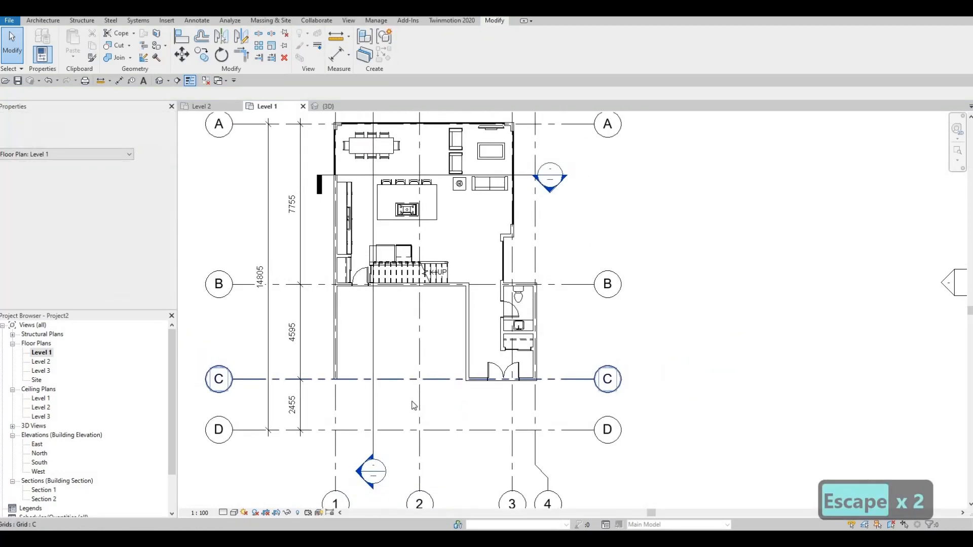
{"action": "middle_click_drag", "start_coordinate": [414, 406], "coordinate": [400, 445]}
{"action": "middle_click_drag", "start_coordinate": [363, 382], "coordinate": [376, 354]}
{"action": "scroll", "coordinate": [376, 354], "scroll_direction": "up", "scroll_amount": 2}
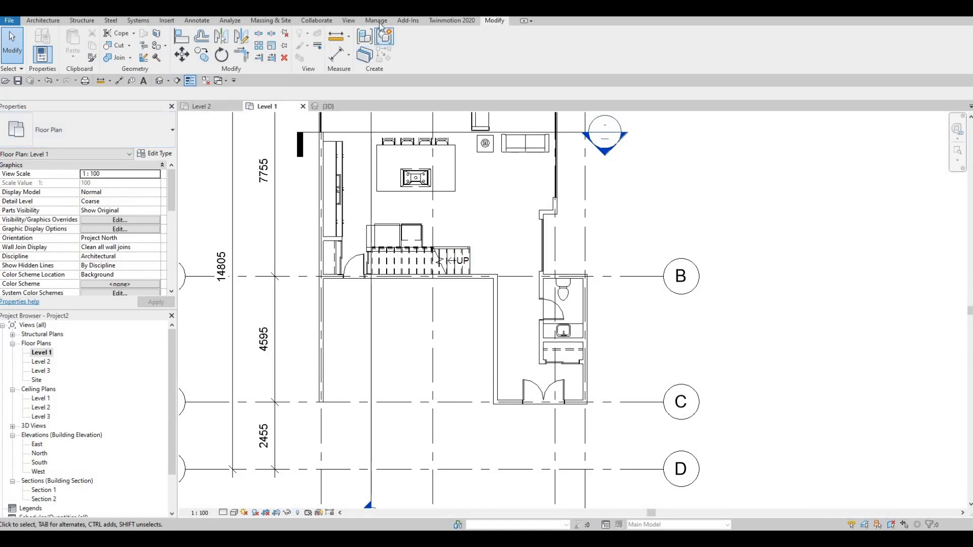
{"action": "left_click", "coordinate": [494, 21]}
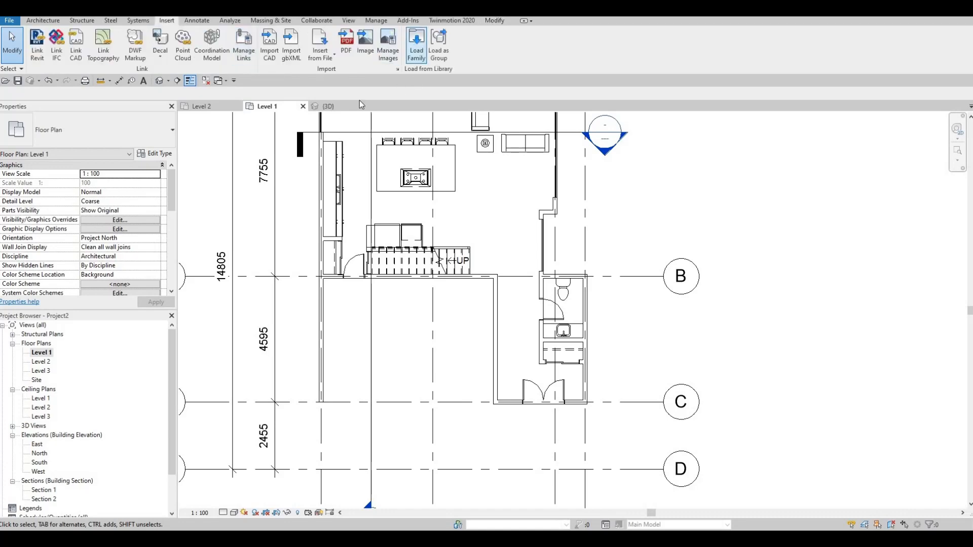
{"action": "left_click", "coordinate": [436, 99]}
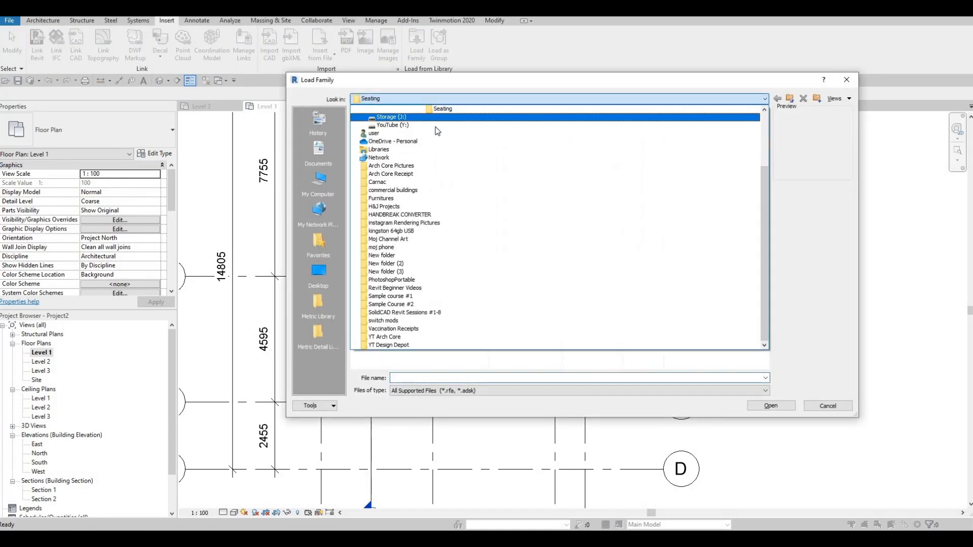
{"action": "scroll", "coordinate": [436, 131], "scroll_direction": "up", "scroll_amount": 5}
{"action": "left_click", "coordinate": [434, 133]}
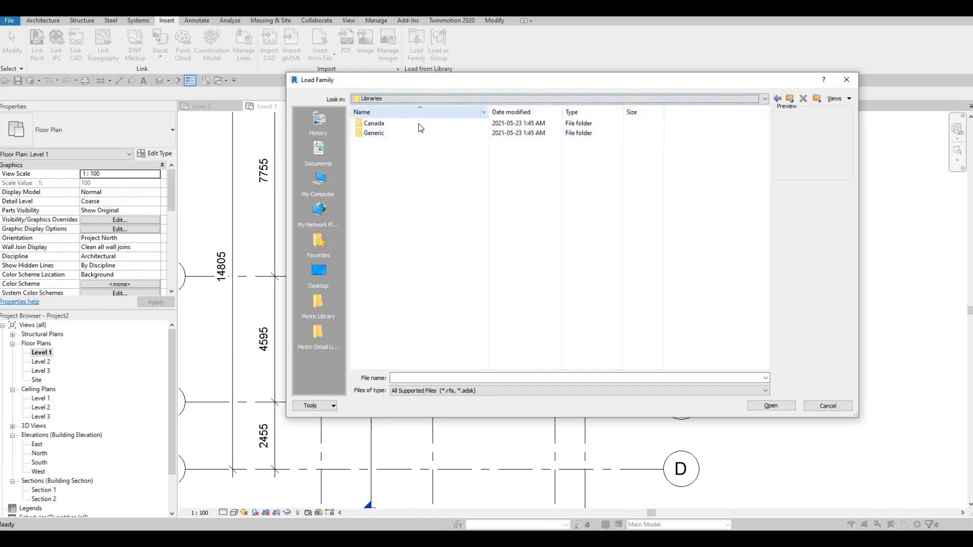
{"action": "double_click", "coordinate": [420, 125]}
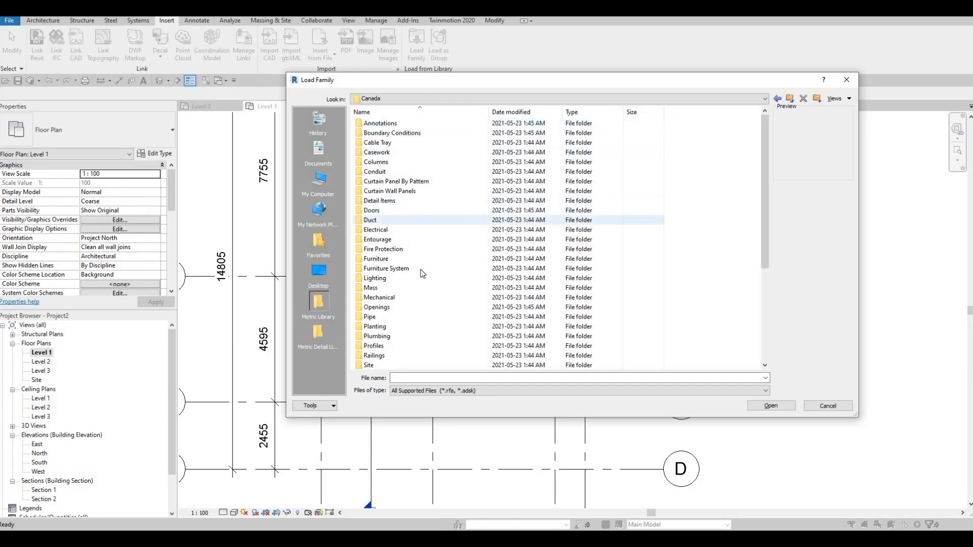
{"action": "scroll", "coordinate": [423, 274], "scroll_direction": "down", "scroll_amount": 2}
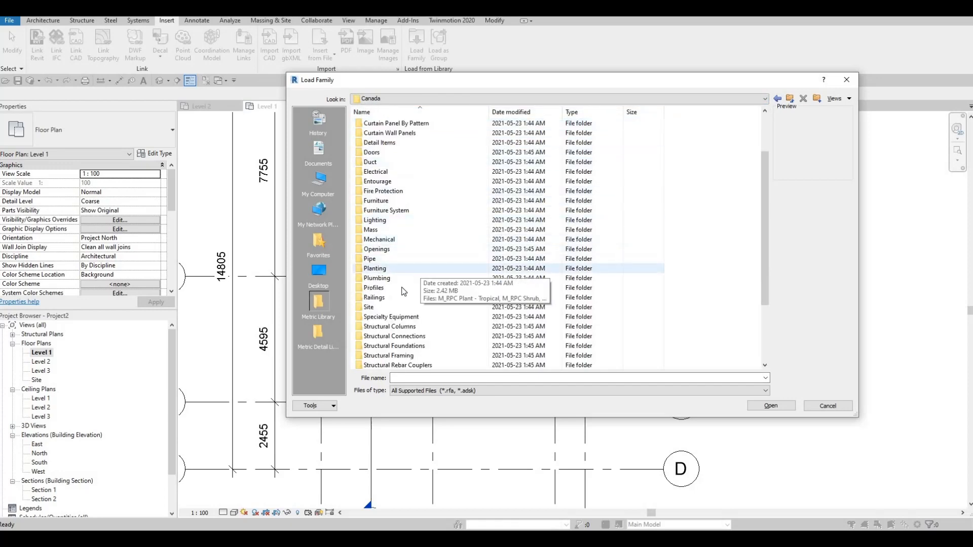
{"action": "left_click", "coordinate": [381, 185]}
{"action": "double_click", "coordinate": [381, 186]}
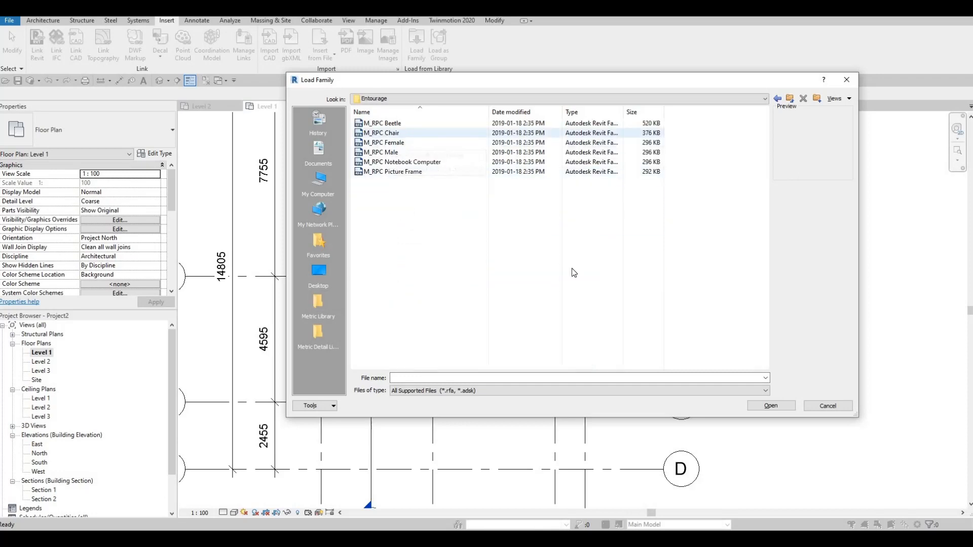
{"action": "left_click", "coordinate": [385, 124]}
{"action": "left_click", "coordinate": [771, 406]}
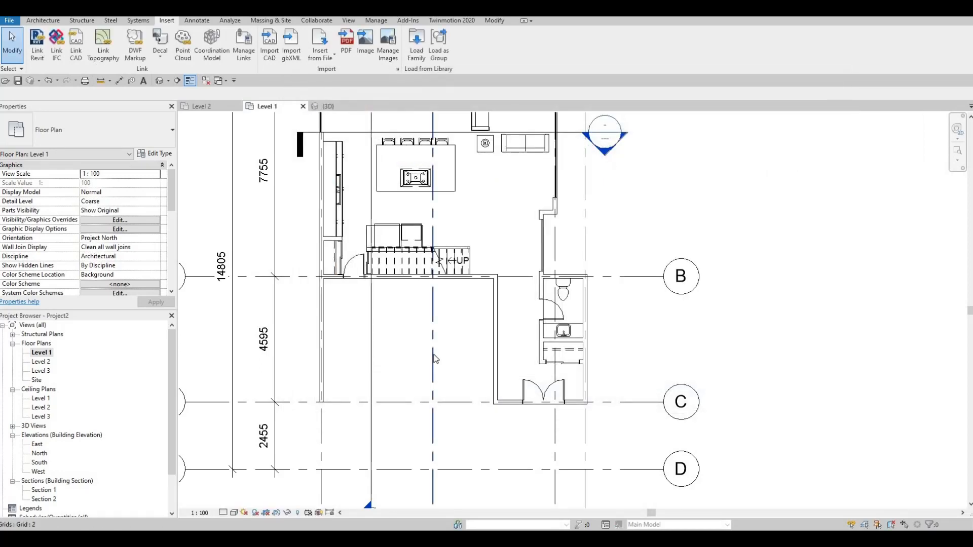
- Place two M_RPC Beetle cars side by side in the Level 1 garage area between grids B and C
{"action": "key", "text": "m"}
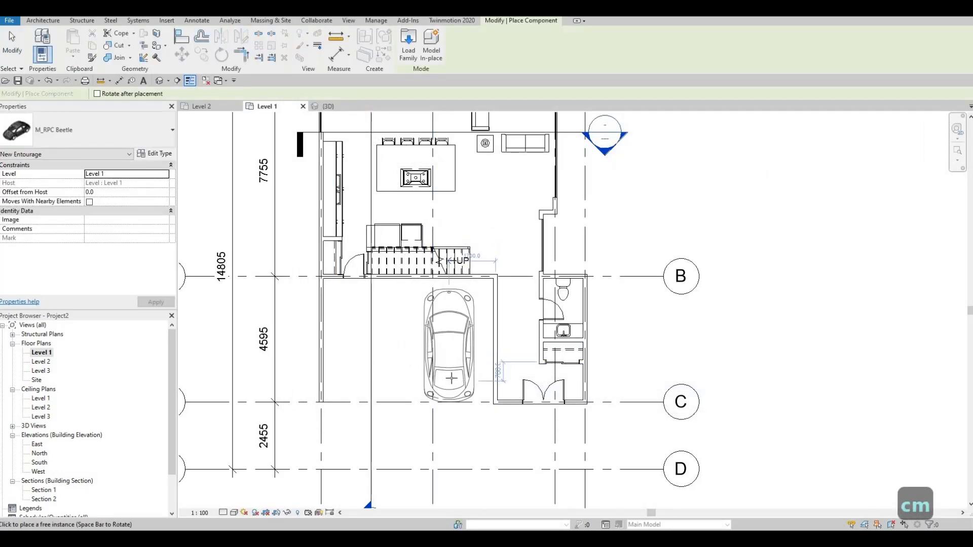
{"action": "left_click", "coordinate": [451, 377]}
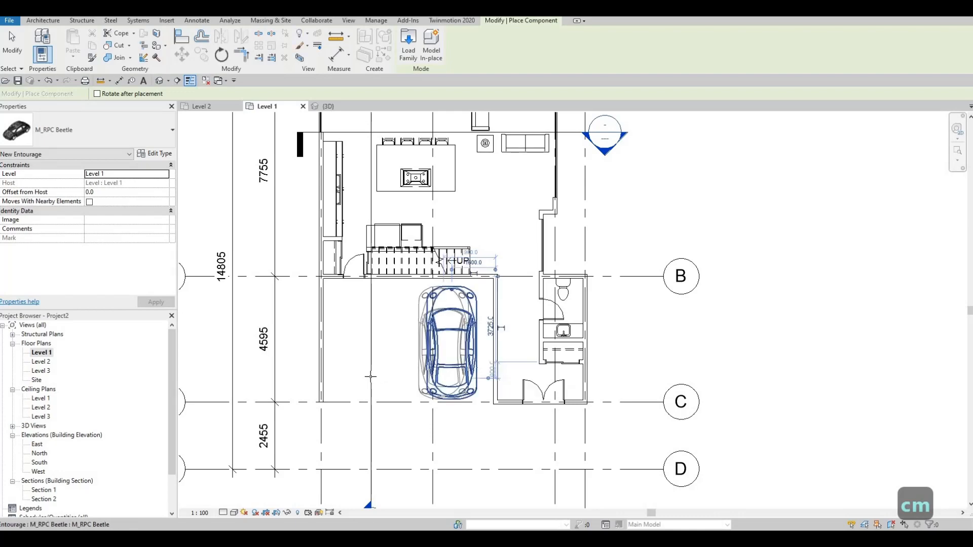
{"action": "left_click", "coordinate": [370, 376]}
{"action": "key", "text": "Escape"}
{"action": "key", "text": "Escape"}
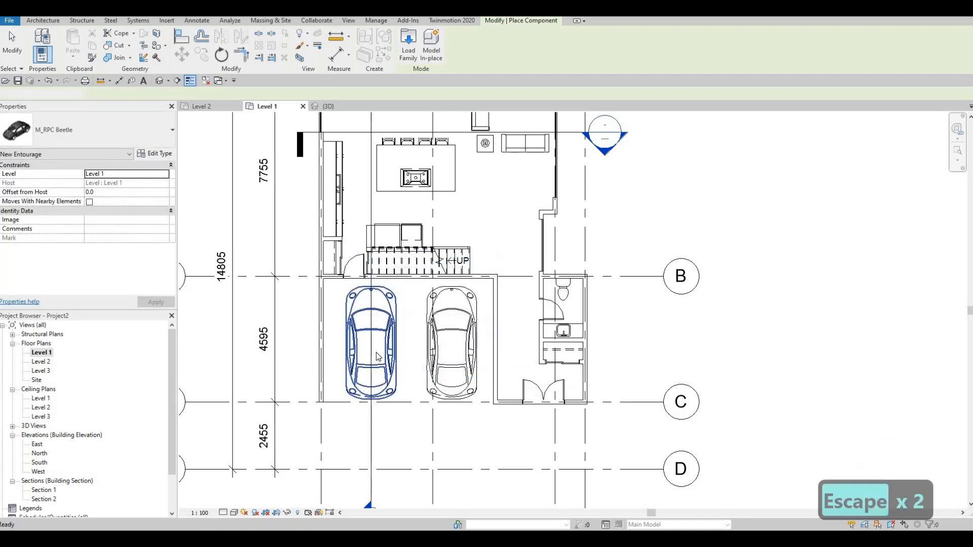
- Select both cars and nudge them slightly toward the garage's back wall at grid B
{"action": "middle_click_drag", "start_coordinate": [367, 399], "coordinate": [383, 349]}
{"action": "scroll", "coordinate": [400, 379], "scroll_direction": "up", "scroll_amount": 2}
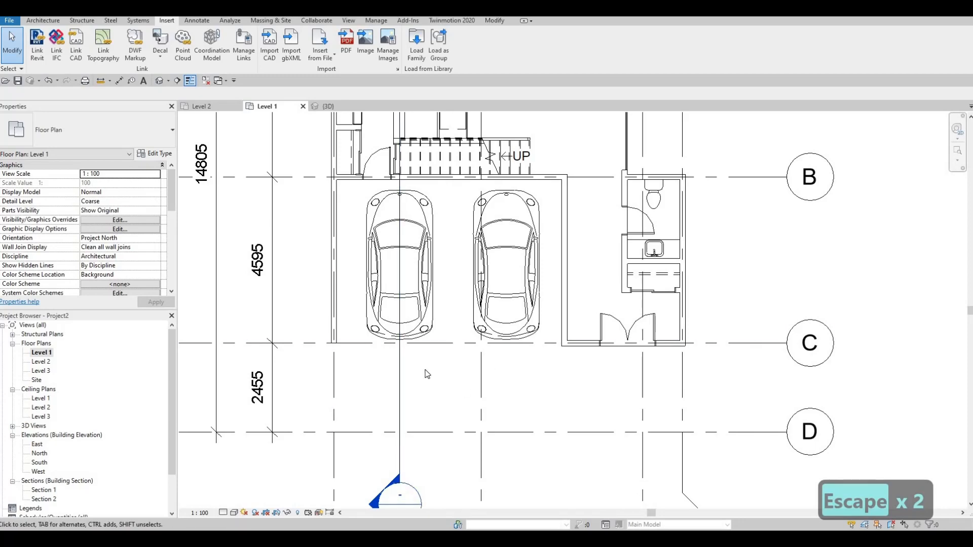
{"action": "middle_click_drag", "start_coordinate": [398, 354], "coordinate": [437, 396]}
{"action": "scroll", "coordinate": [431, 382], "scroll_direction": "up", "scroll_amount": 3}
{"action": "scroll", "coordinate": [438, 397], "scroll_direction": "down", "scroll_amount": 1}
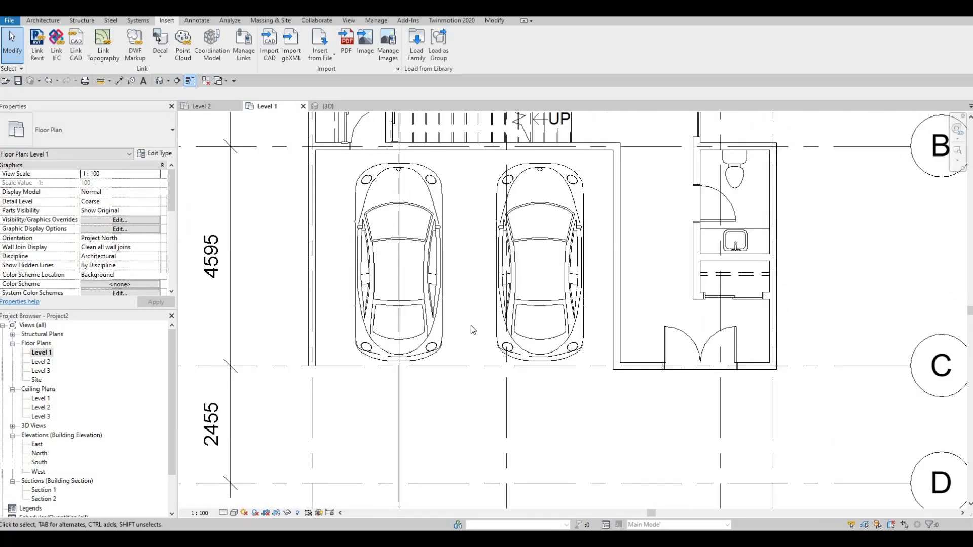
{"action": "middle_click_drag", "start_coordinate": [473, 330], "coordinate": [466, 351]}
{"action": "left_click", "coordinate": [511, 318]}
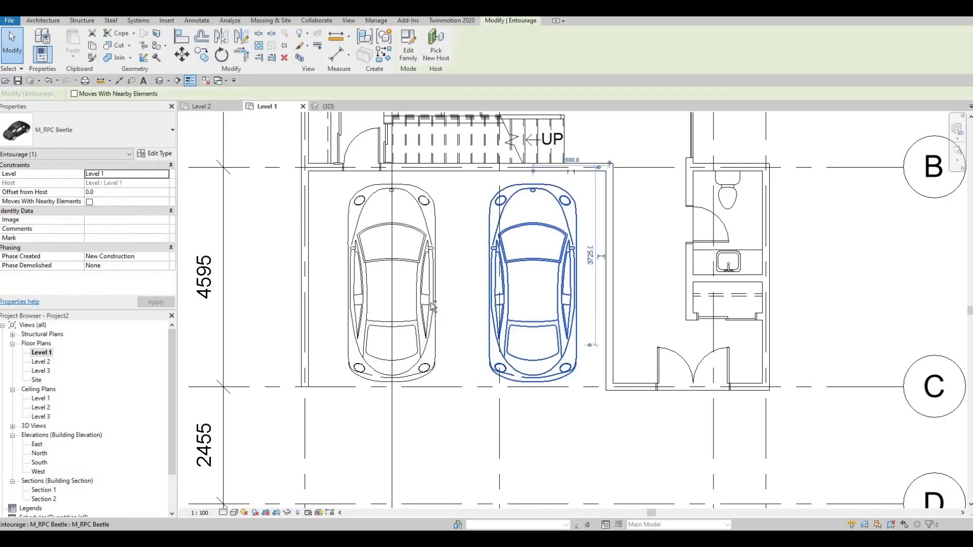
{"action": "left_click", "coordinate": [430, 303], "text": "ctrl"}
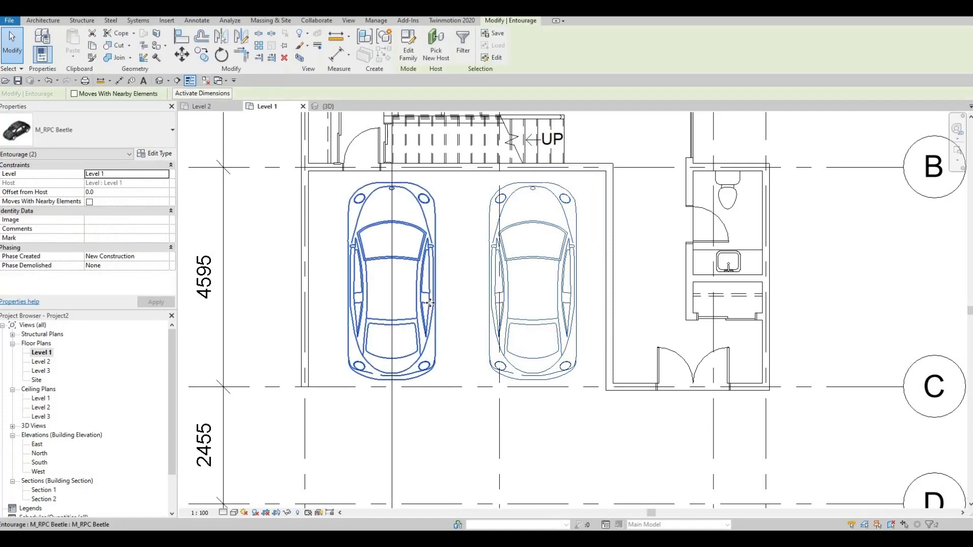
{"action": "key", "text": "Escape"}
{"action": "key", "text": "Escape"}
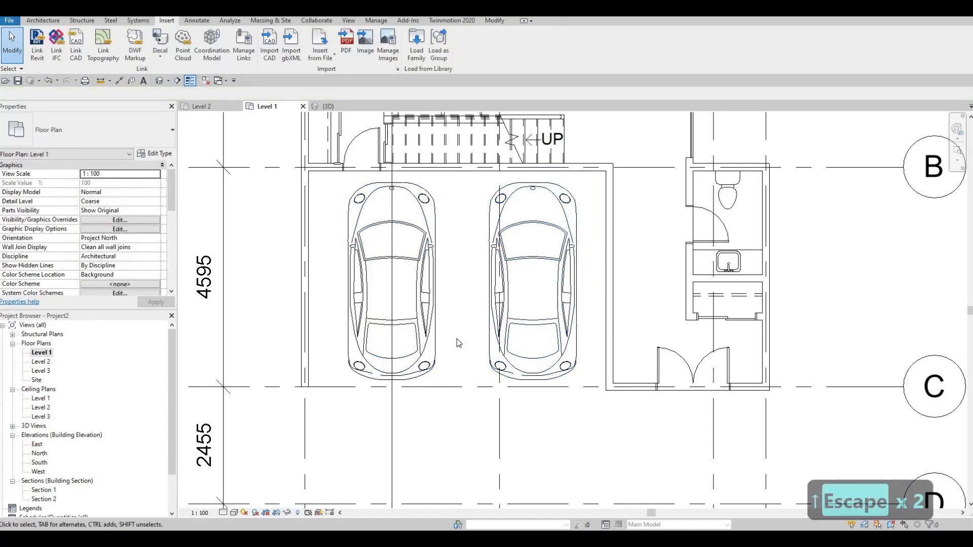
{"action": "scroll", "coordinate": [565, 348], "scroll_direction": "down", "scroll_amount": 3}
{"action": "middle_click_drag", "start_coordinate": [569, 349], "coordinate": [552, 355]}
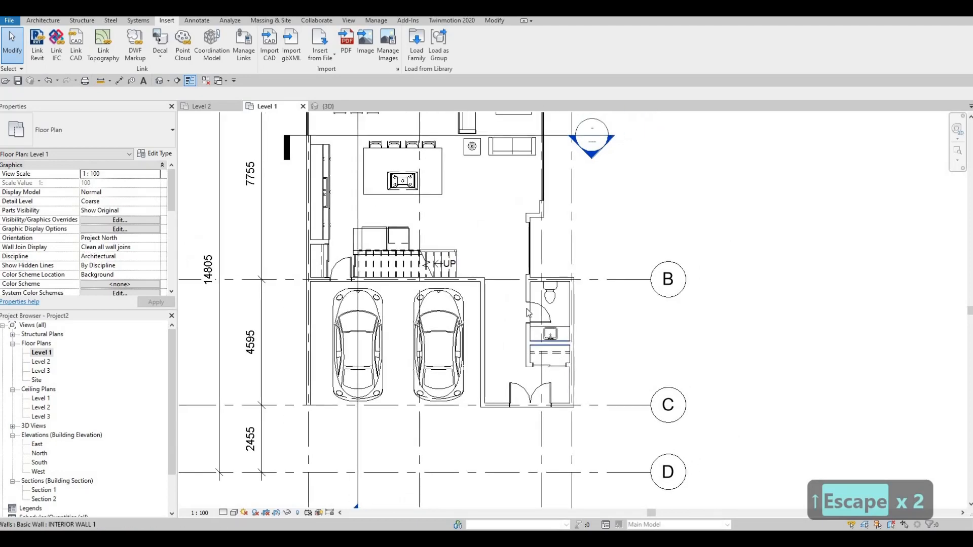
- Look over the garage, staircase and washroom layout in the Level 1 floor plan
{"action": "middle_click_drag", "start_coordinate": [529, 313], "coordinate": [534, 366]}
{"action": "scroll", "coordinate": [575, 275], "scroll_direction": "up", "scroll_amount": 2}
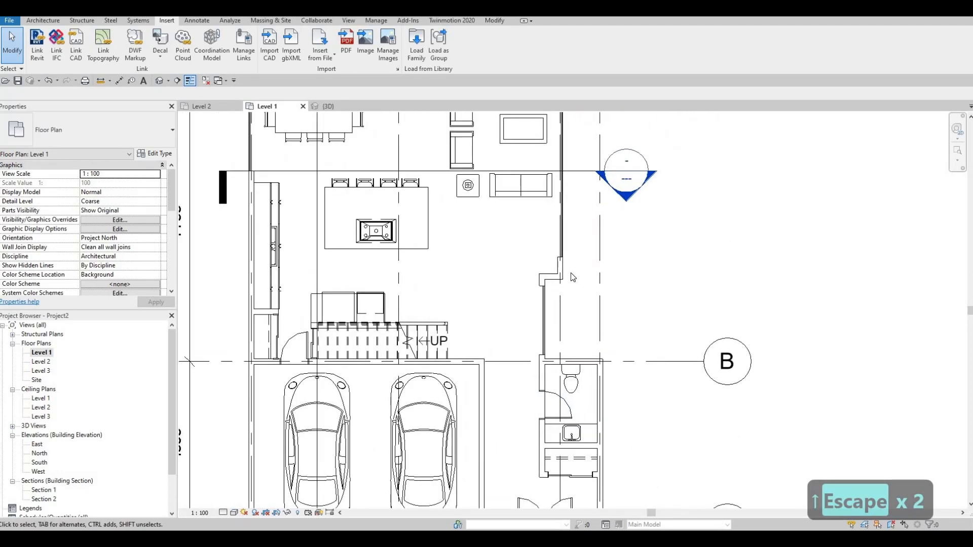
{"action": "scroll", "coordinate": [572, 277], "scroll_direction": "down", "scroll_amount": 2}
{"action": "mouse_move", "coordinate": [565, 295]}
{"action": "middle_mouse_down"}
{"action": "mouse_move", "coordinate": [567, 309]}
{"action": "mouse_move", "coordinate": [559, 302]}
{"action": "middle_mouse_up"}
{"action": "scroll", "coordinate": [561, 311], "scroll_direction": "down", "scroll_amount": 3}
{"action": "scroll", "coordinate": [529, 346], "scroll_direction": "up", "scroll_amount": 2}
{"action": "middle_click_drag", "start_coordinate": [542, 337], "coordinate": [536, 323]}
{"action": "key", "text": "Escape"}
{"action": "middle_click_drag", "start_coordinate": [547, 383], "coordinate": [537, 398]}
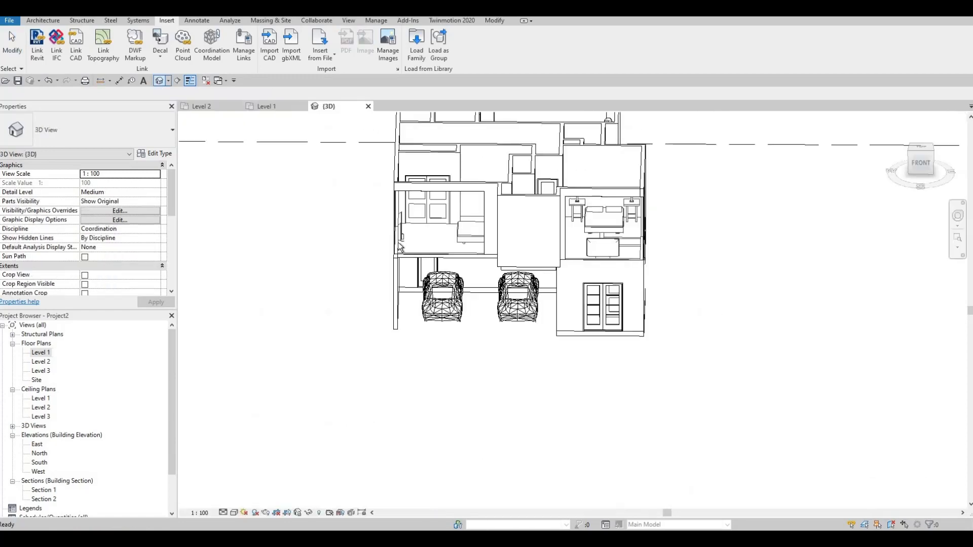
- Examine the house in the 3D view from the front, the sides and above, including the garage and the upper-floor rooms
{"action": "middle_click_drag", "start_coordinate": [446, 306], "coordinate": [570, 302], "text": "shift"}
{"action": "middle_click_drag", "start_coordinate": [491, 282], "coordinate": [575, 320], "text": "shift"}
{"action": "middle_click_drag", "start_coordinate": [593, 360], "coordinate": [554, 267], "text": "shift"}
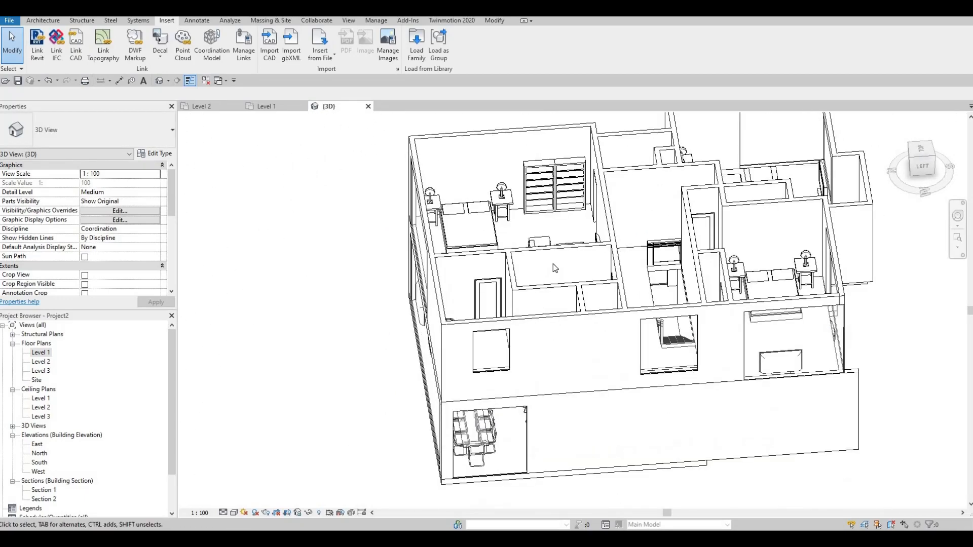
{"action": "scroll", "coordinate": [554, 268], "scroll_direction": "up", "scroll_amount": 2}
{"action": "middle_click_drag", "start_coordinate": [626, 312], "coordinate": [644, 309], "text": "shift"}
{"action": "middle_click_drag", "start_coordinate": [535, 316], "coordinate": [709, 349], "text": "shift"}
{"action": "middle_click_drag", "start_coordinate": [790, 396], "coordinate": [658, 371]}
{"action": "middle_click_drag", "start_coordinate": [195, 392], "coordinate": [745, 328], "text": "shift"}
{"action": "middle_click_drag", "start_coordinate": [188, 332], "coordinate": [555, 309]}
{"action": "middle_click_drag", "start_coordinate": [524, 232], "coordinate": [543, 329]}
{"action": "scroll", "coordinate": [537, 238], "scroll_direction": "up", "scroll_amount": 2}
{"action": "middle_click_drag", "start_coordinate": [352, 177], "coordinate": [376, 192], "text": "shift"}
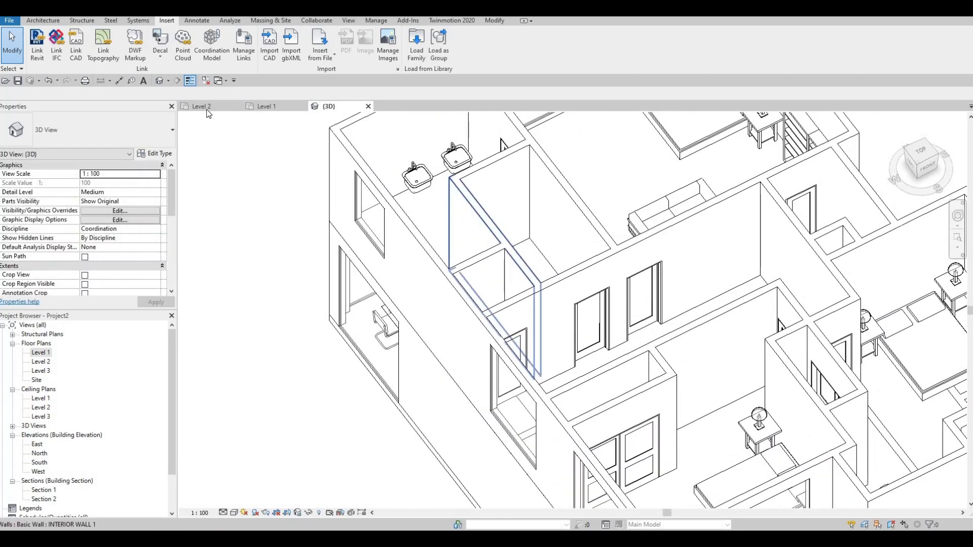
{"action": "scroll", "coordinate": [411, 231], "scroll_direction": "down", "scroll_amount": 3}
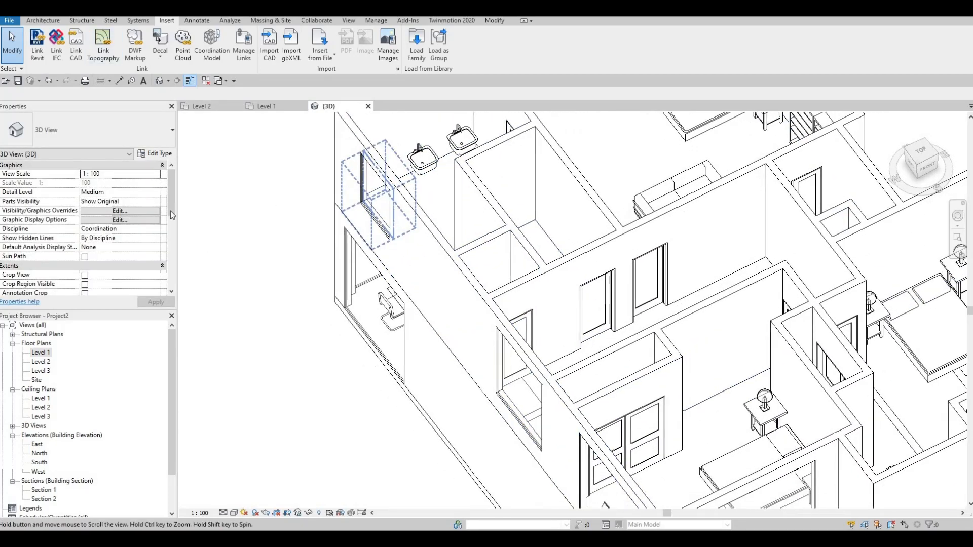
{"action": "middle_click_drag", "start_coordinate": [385, 217], "coordinate": [363, 190], "text": "shift"}
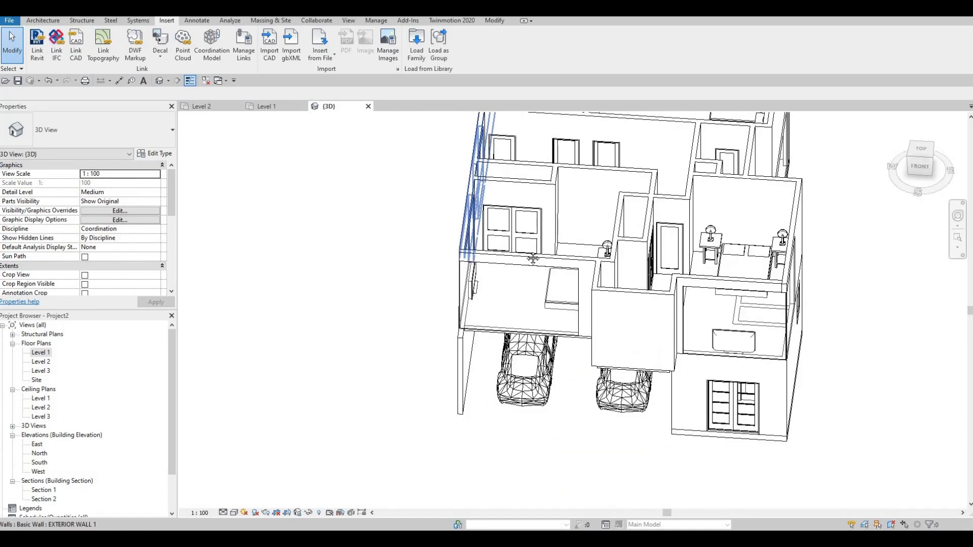
{"action": "middle_click_drag", "start_coordinate": [477, 203], "coordinate": [659, 314], "text": "shift"}
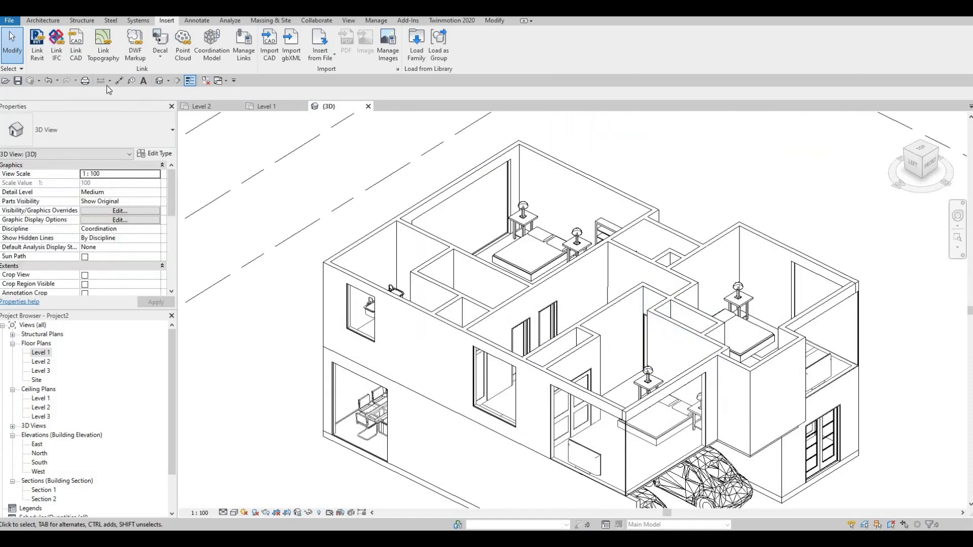
- Split the face of the interior wall between the upstairs bathroom and bedroom with a vertical line at the small inner room's corner
{"action": "left_click", "coordinate": [42, 20]}
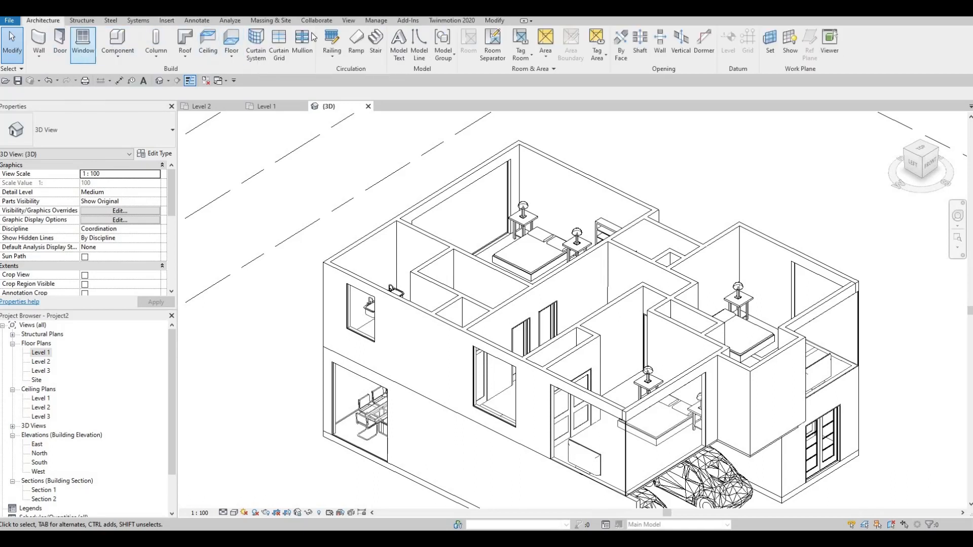
{"action": "left_click", "coordinate": [494, 21]}
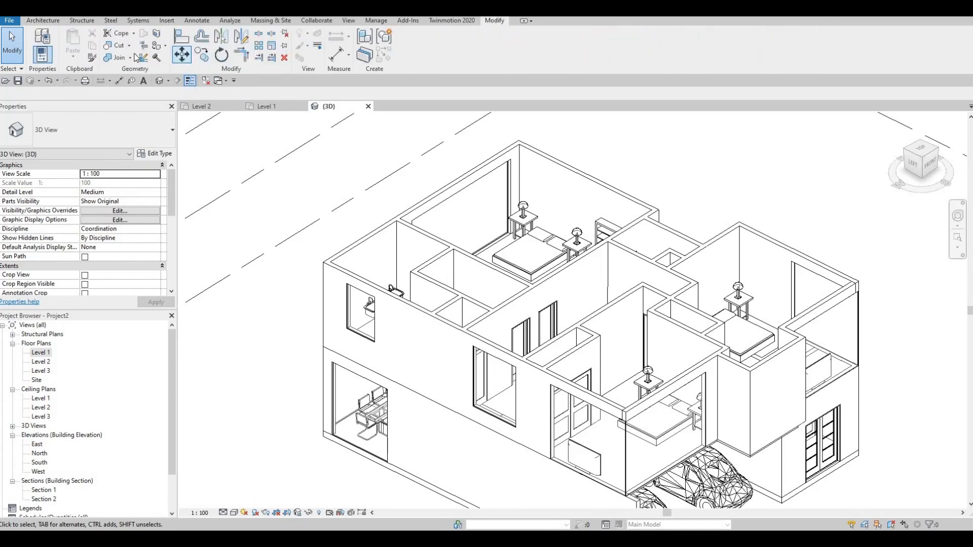
{"action": "left_click", "coordinate": [157, 34]}
{"action": "middle_click_drag", "start_coordinate": [545, 390], "coordinate": [527, 352], "text": "shift"}
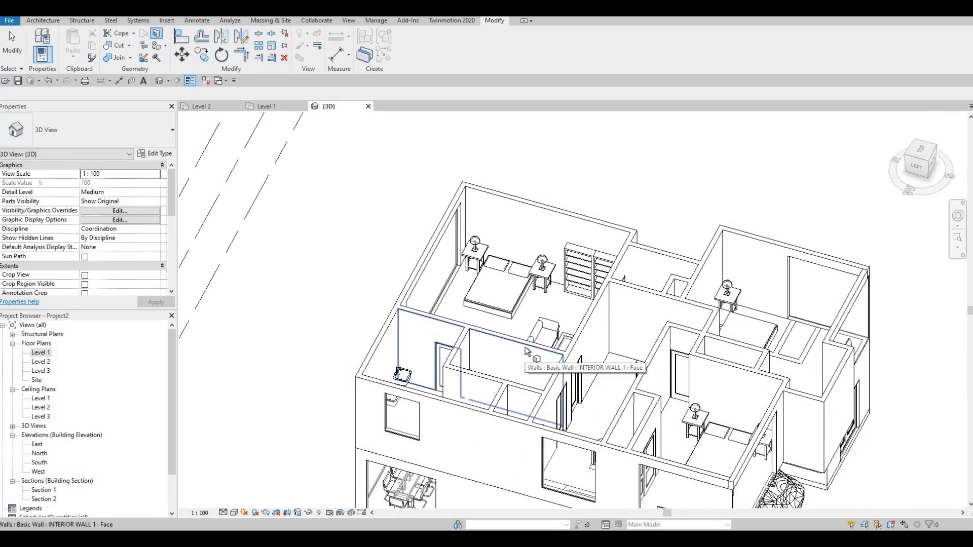
{"action": "left_click", "coordinate": [522, 354]}
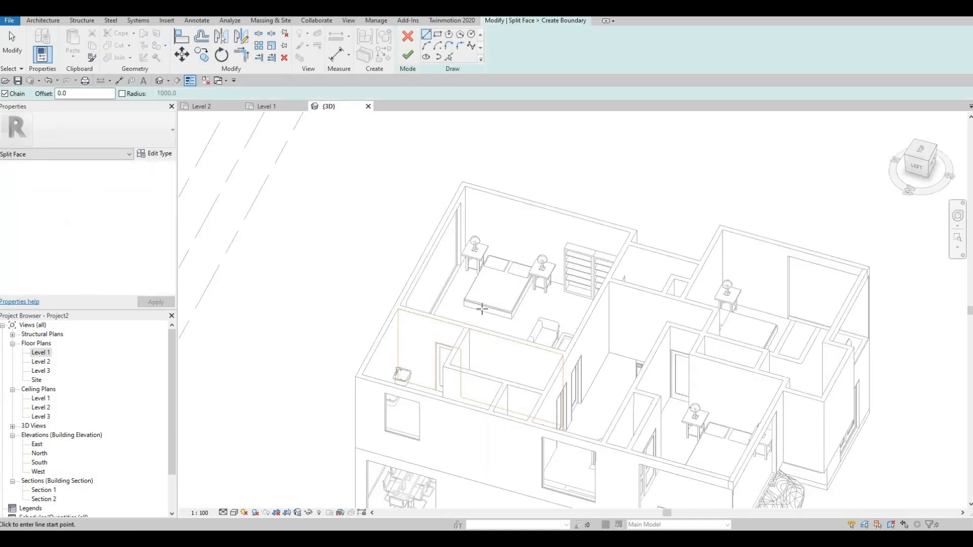
{"action": "scroll", "coordinate": [465, 343], "scroll_direction": "up", "scroll_amount": 3}
{"action": "middle_click_drag", "start_coordinate": [465, 344], "coordinate": [399, 62], "text": "shift"}
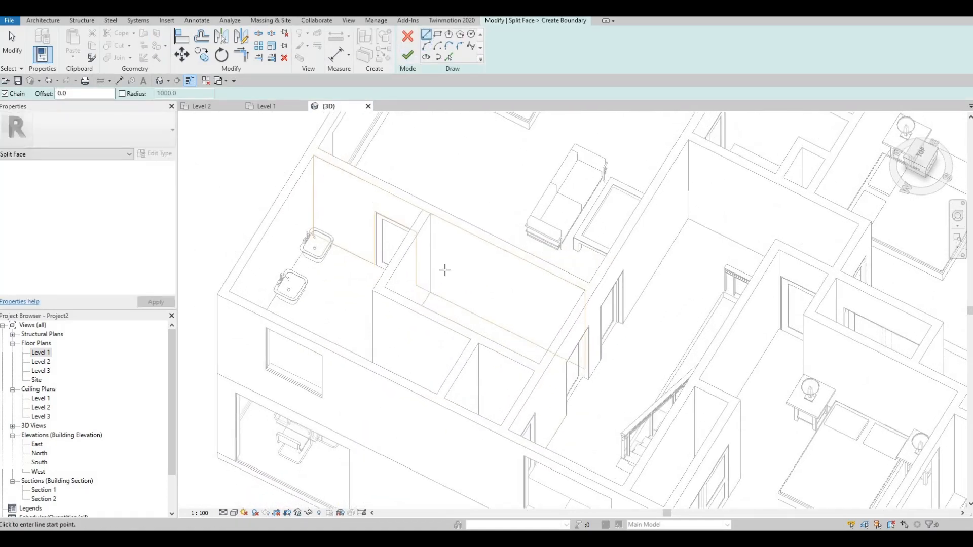
{"action": "scroll", "coordinate": [445, 270], "scroll_direction": "up", "scroll_amount": 3}
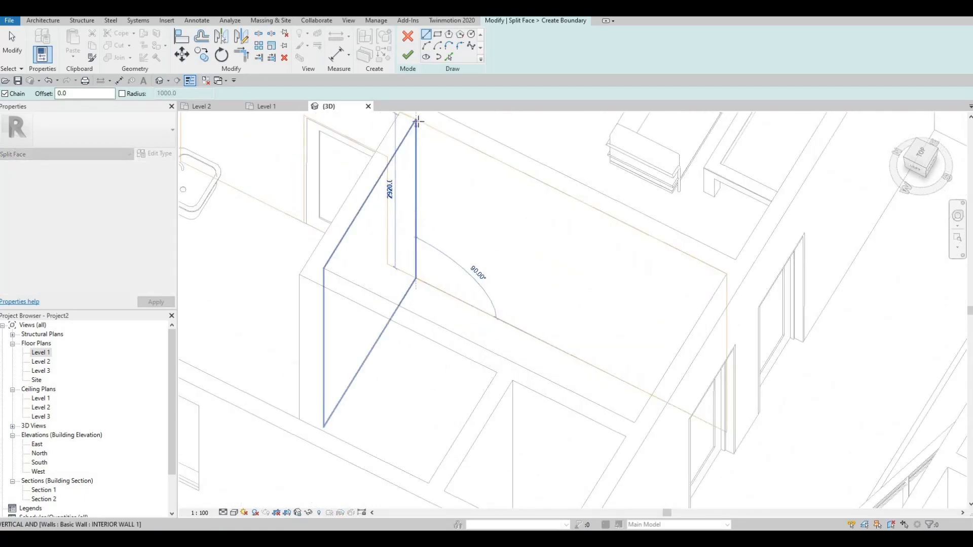
{"action": "left_click", "coordinate": [413, 235]}
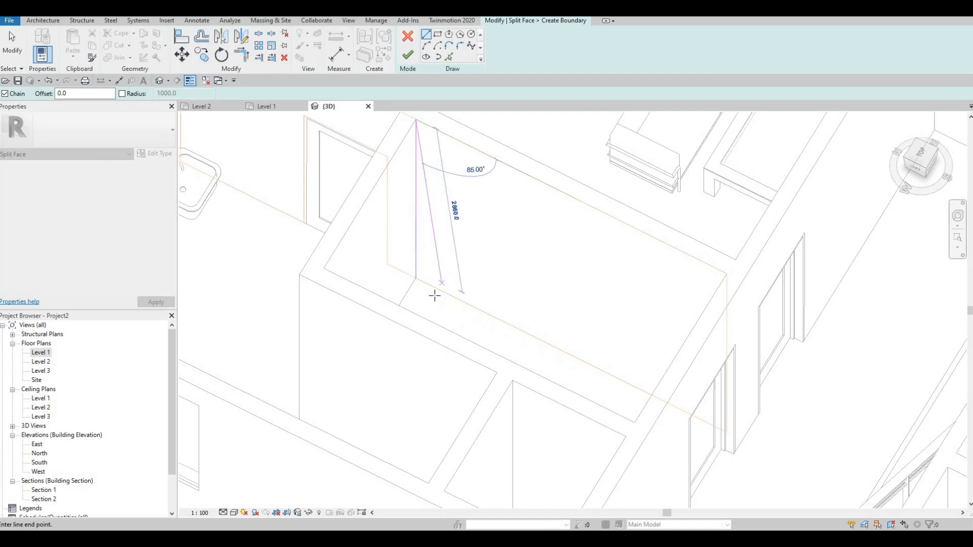
{"action": "key", "text": "Escape"}
{"action": "middle_click_drag", "start_coordinate": [425, 143], "coordinate": [427, 177]}
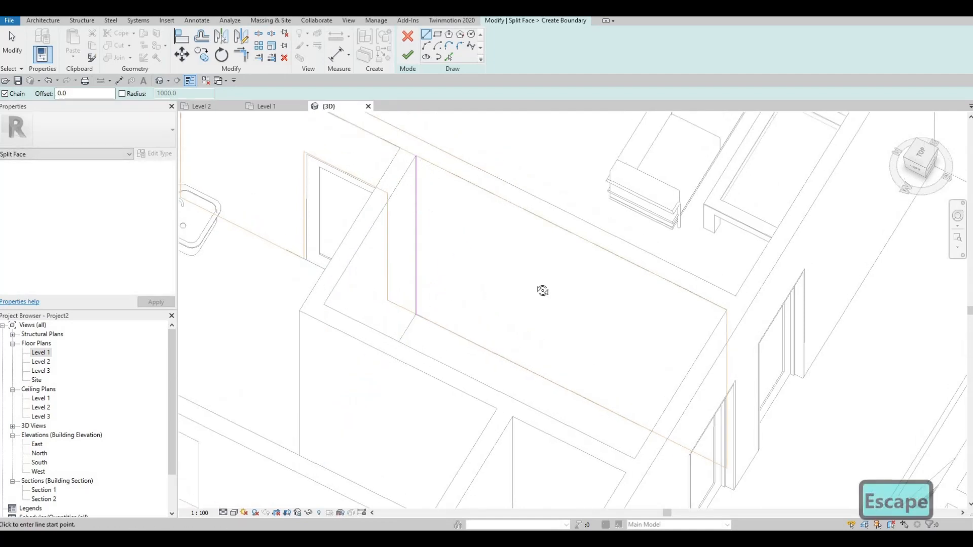
{"action": "middle_click_drag", "start_coordinate": [485, 283], "coordinate": [499, 326]}
{"action": "middle_click_drag", "start_coordinate": [517, 102], "coordinate": [635, 284], "text": "shift"}
{"action": "scroll", "coordinate": [584, 269], "scroll_direction": "down", "scroll_amount": 2}
{"action": "scroll", "coordinate": [641, 251], "scroll_direction": "up", "scroll_amount": 2}
{"action": "middle_click_drag", "start_coordinate": [657, 228], "coordinate": [664, 188]}
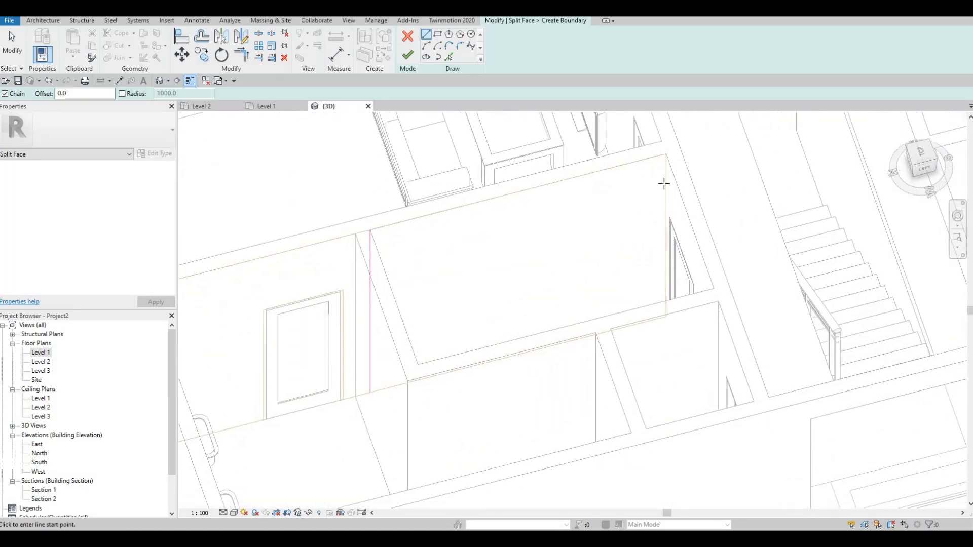
{"action": "middle_click_drag", "start_coordinate": [541, 294], "coordinate": [496, 290], "text": "shift"}
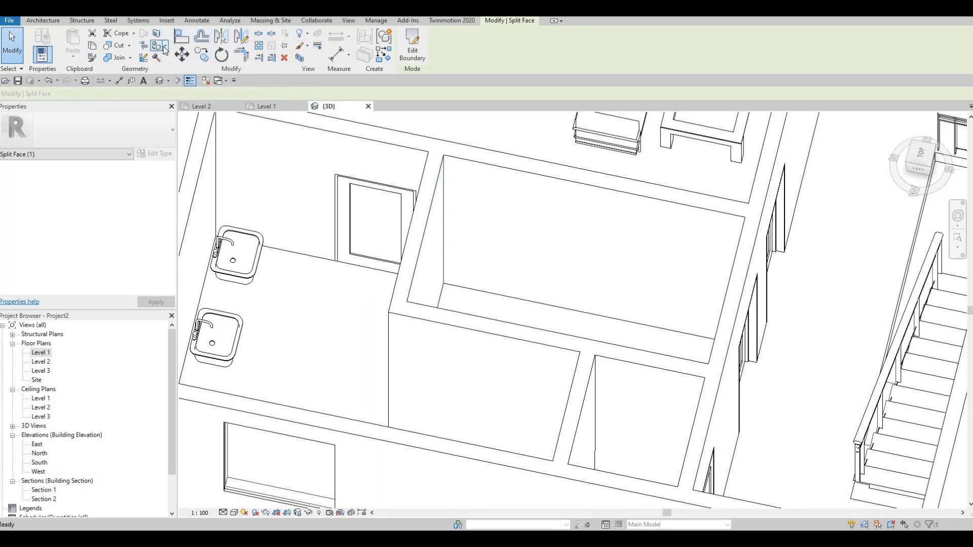
- Paint the split wall region inside the small room with the Vapor Retarder material
{"action": "left_click", "coordinate": [164, 47]}
{"action": "scroll", "coordinate": [298, 250], "scroll_direction": "up", "scroll_amount": 1}
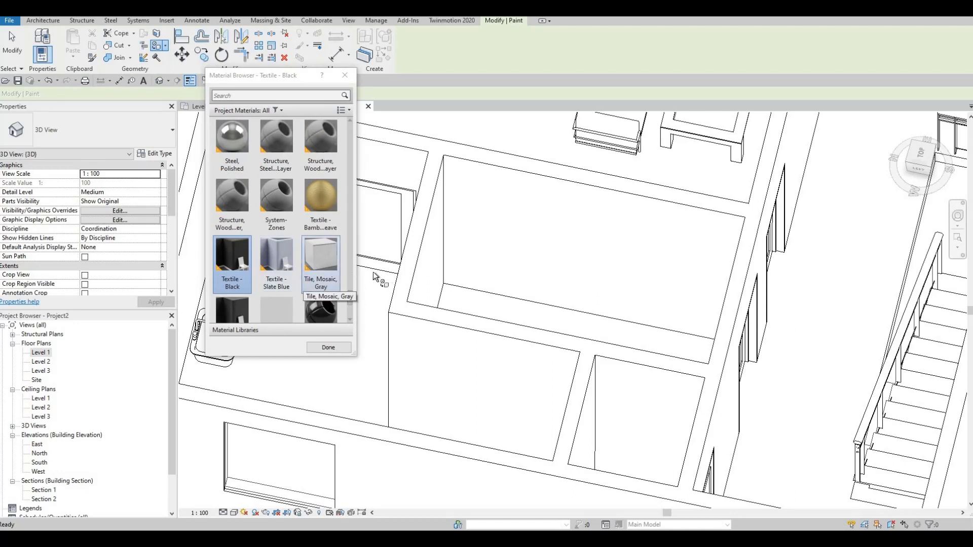
{"action": "scroll", "coordinate": [330, 276], "scroll_direction": "down", "scroll_amount": 3}
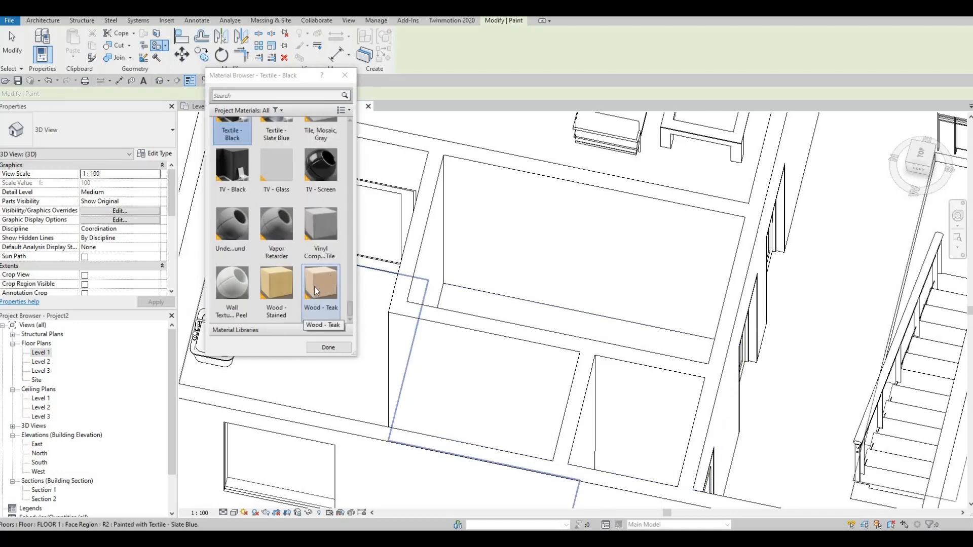
{"action": "scroll", "coordinate": [314, 286], "scroll_direction": "up", "scroll_amount": 5}
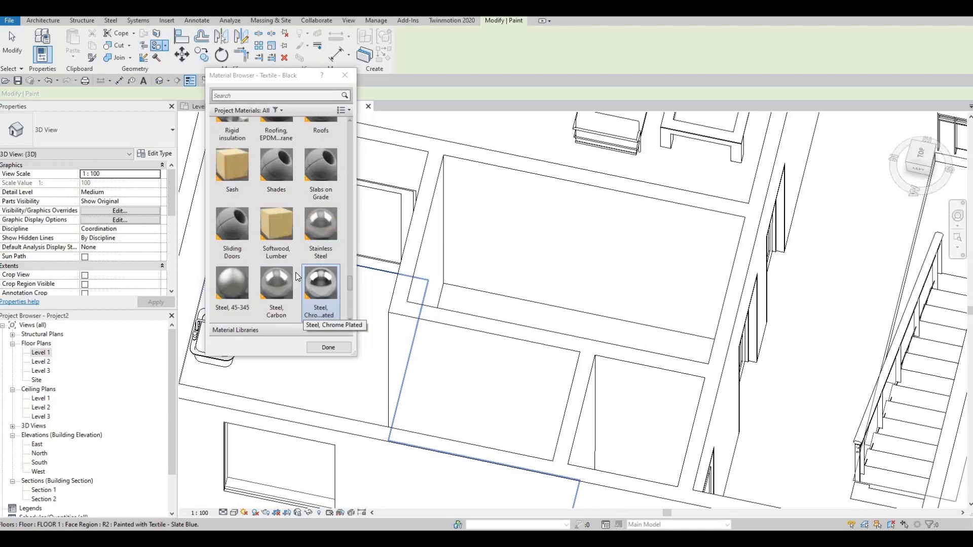
{"action": "scroll", "coordinate": [296, 275], "scroll_direction": "up", "scroll_amount": 3}
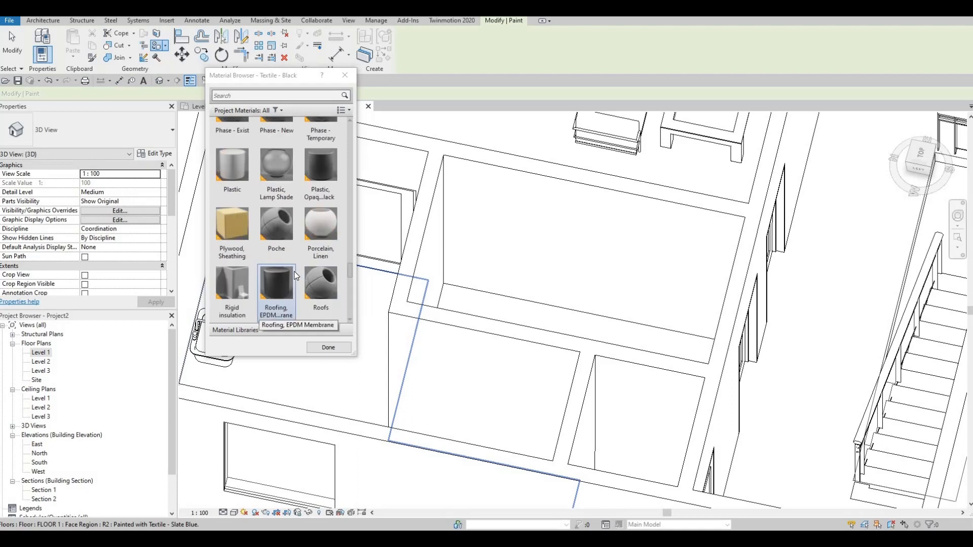
{"action": "scroll", "coordinate": [296, 275], "scroll_direction": "up", "scroll_amount": 3}
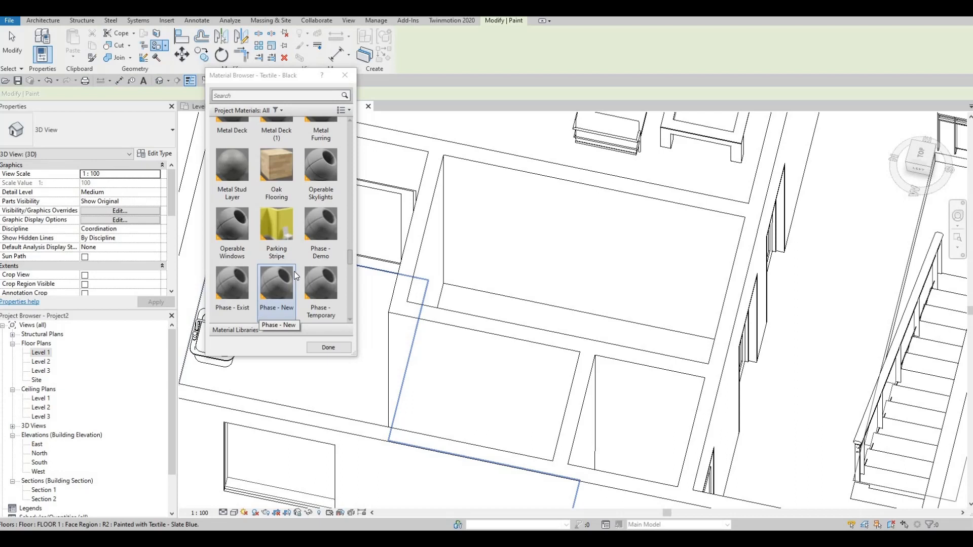
{"action": "scroll", "coordinate": [294, 271], "scroll_direction": "up", "scroll_amount": 3}
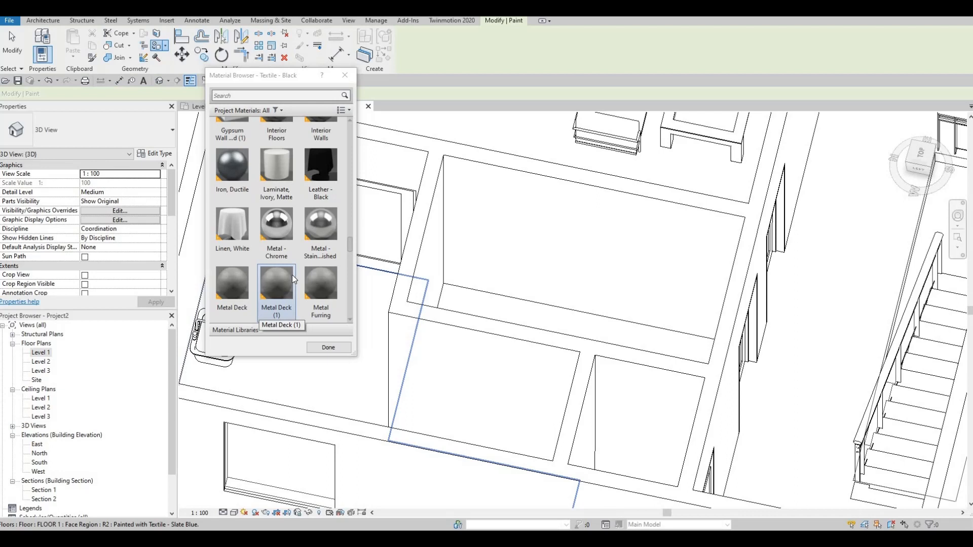
{"action": "scroll", "coordinate": [291, 277], "scroll_direction": "down", "scroll_amount": 3}
{"action": "scroll", "coordinate": [284, 285], "scroll_direction": "down", "scroll_amount": 5}
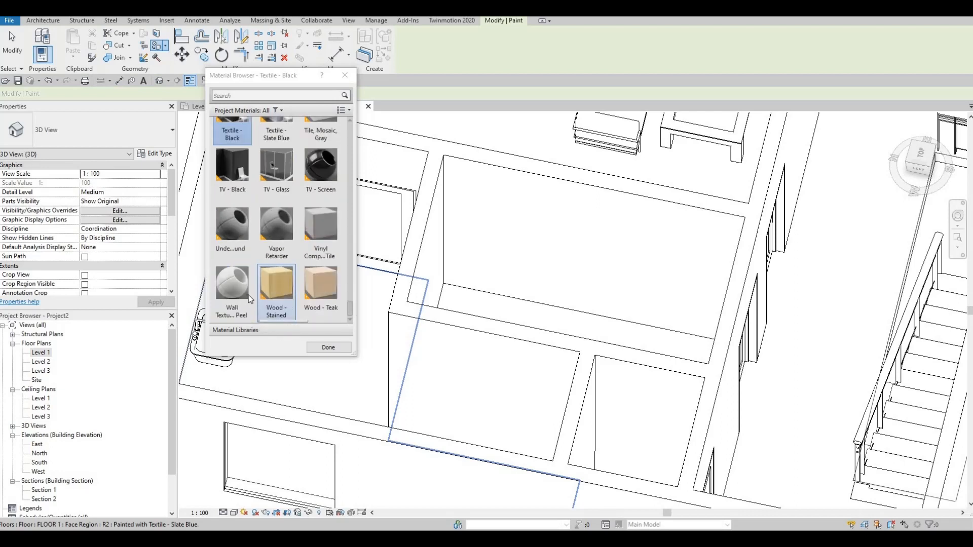
{"action": "left_click", "coordinate": [229, 298]}
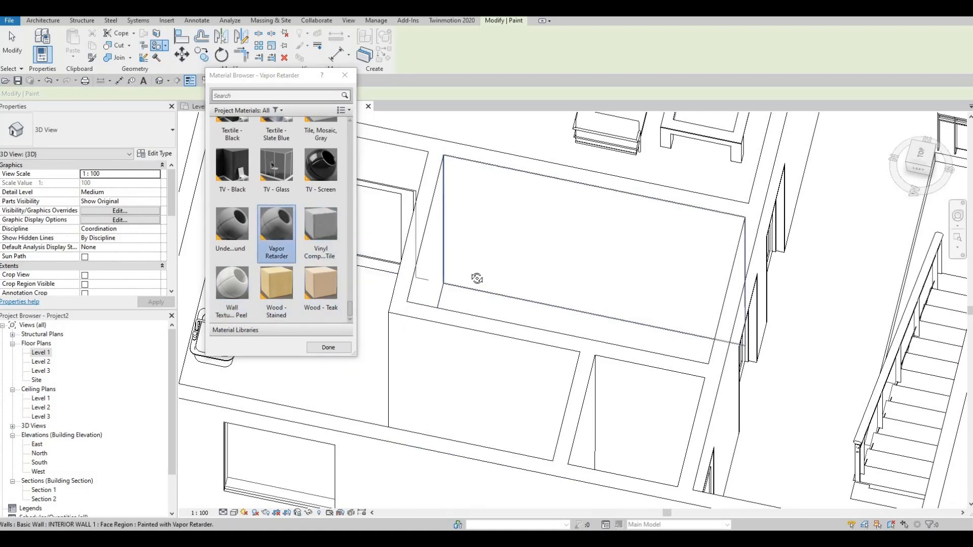
- Paint the small room's other wall faces with the Vapor Retarder material as well
{"action": "middle_click_drag", "start_coordinate": [477, 278], "coordinate": [469, 185], "text": "shift"}
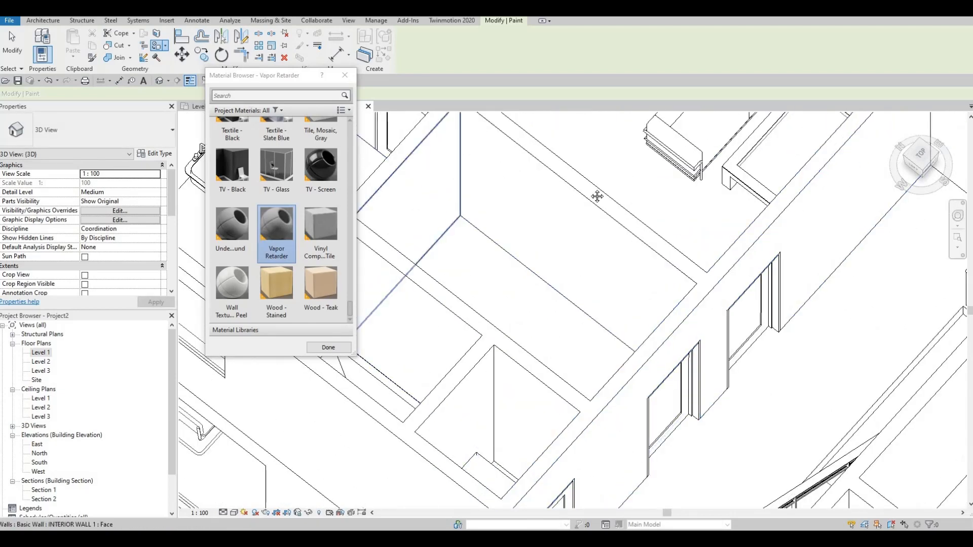
{"action": "middle_click_drag", "start_coordinate": [597, 196], "coordinate": [730, 211]}
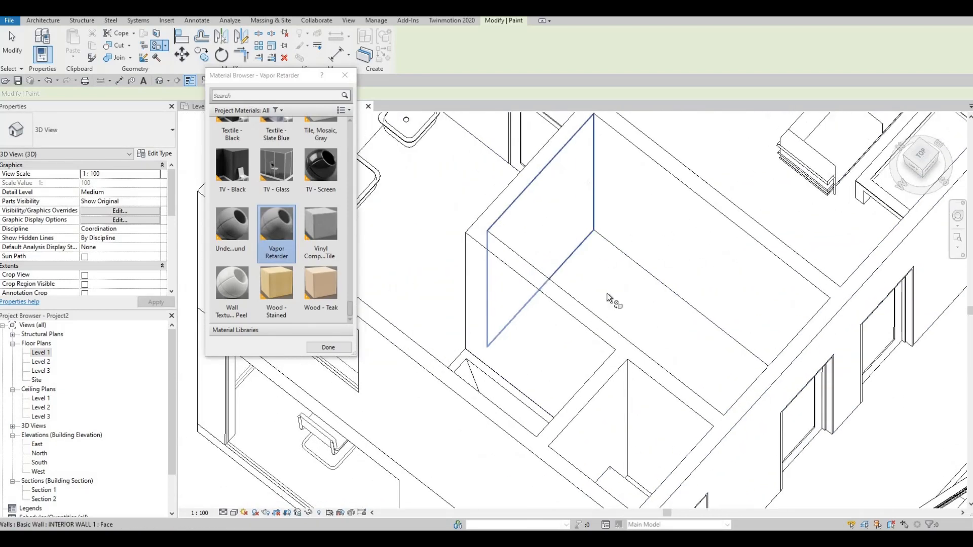
{"action": "middle_click_drag", "start_coordinate": [570, 336], "coordinate": [319, 494]}
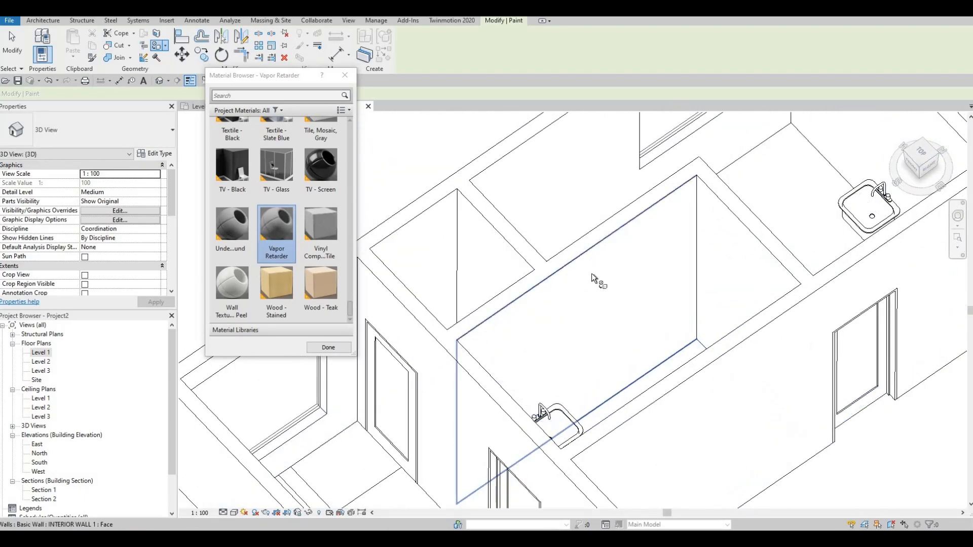
{"action": "left_click", "coordinate": [644, 321]}
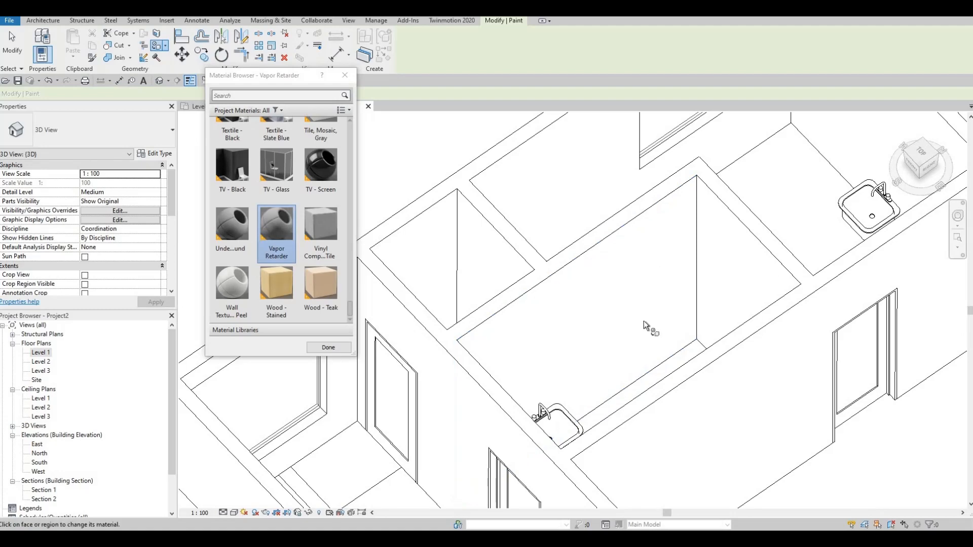
- Start splitting the interior wall face between the stairs and the two-sink bathroom, sketching a vertical line about 3017 mm long at the corner beside the sinks
{"action": "middle_click_drag", "start_coordinate": [600, 334], "coordinate": [621, 314], "text": "shift"}
{"action": "middle_click_drag", "start_coordinate": [877, 441], "coordinate": [645, 245]}
{"action": "scroll", "coordinate": [636, 243], "scroll_direction": "down", "scroll_amount": 2}
{"action": "scroll", "coordinate": [709, 320], "scroll_direction": "down", "scroll_amount": 1}
{"action": "middle_click_drag", "start_coordinate": [712, 376], "coordinate": [684, 302]}
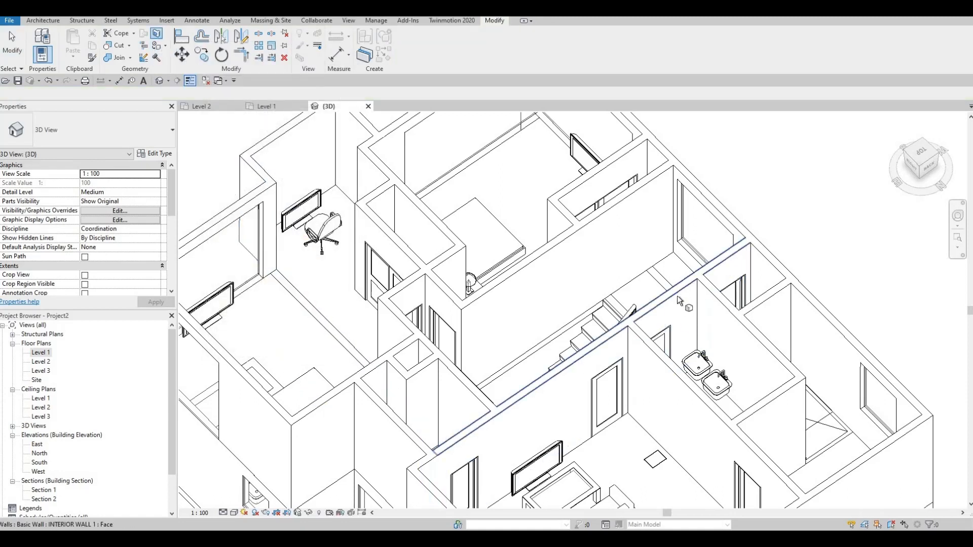
{"action": "left_click", "coordinate": [660, 308]}
{"action": "middle_click_drag", "start_coordinate": [660, 308], "coordinate": [556, 261]}
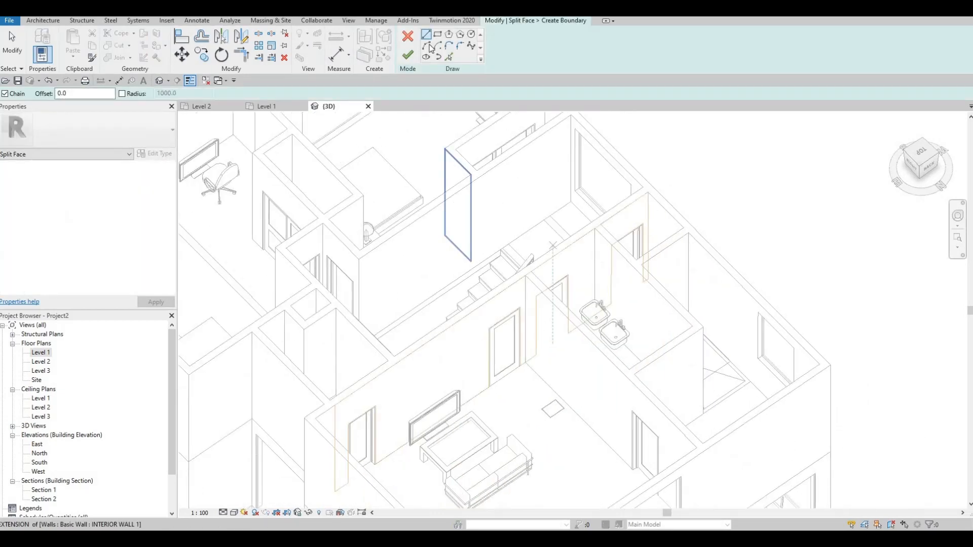
{"action": "scroll", "coordinate": [615, 329], "scroll_direction": "up", "scroll_amount": 5}
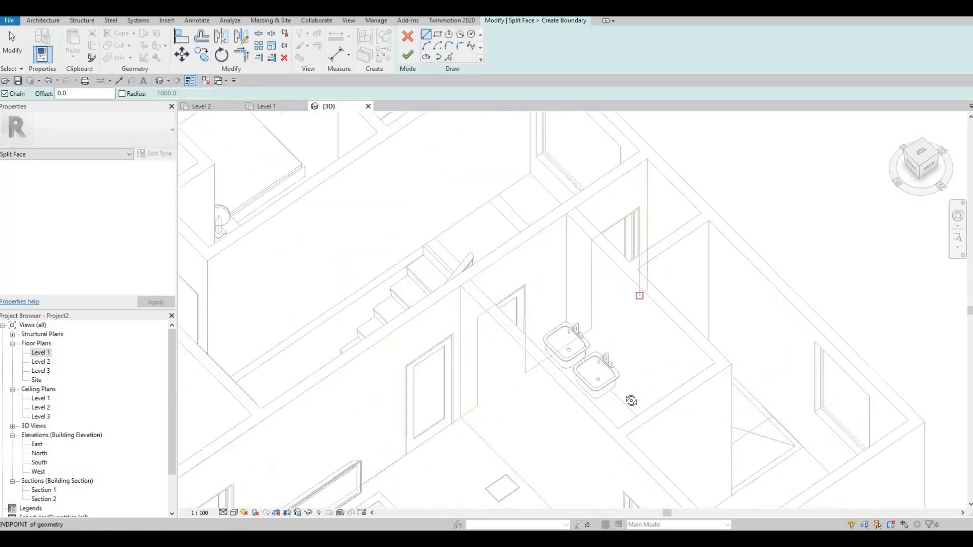
{"action": "middle_click_drag", "start_coordinate": [510, 229], "coordinate": [684, 274], "text": "shift"}
{"action": "scroll", "coordinate": [684, 275], "scroll_direction": "up", "scroll_amount": 4}
{"action": "middle_click_drag", "start_coordinate": [738, 254], "coordinate": [936, 339], "text": "shift"}
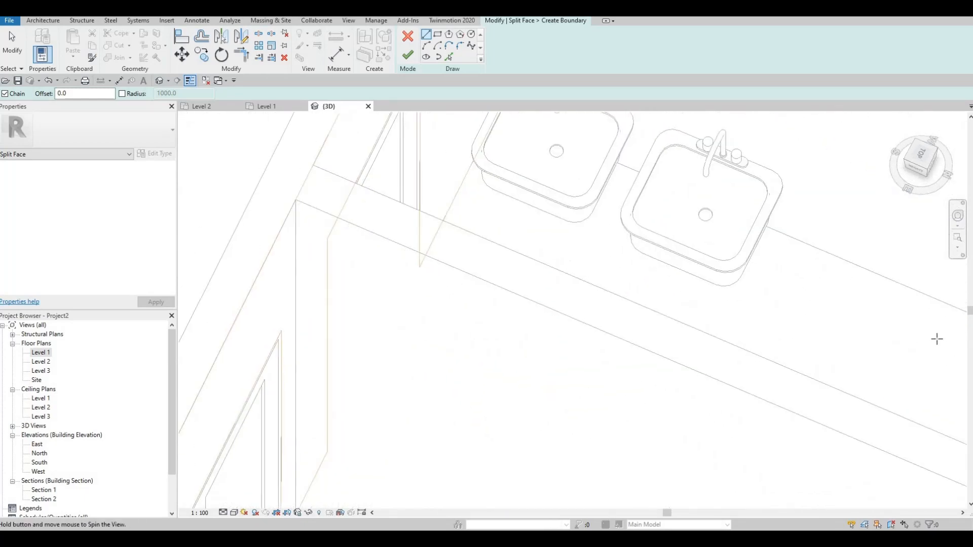
{"action": "middle_click_drag", "start_coordinate": [621, 139], "coordinate": [836, 243]}
{"action": "scroll", "coordinate": [810, 208], "scroll_direction": "down", "scroll_amount": 1}
{"action": "scroll", "coordinate": [811, 207], "scroll_direction": "up", "scroll_amount": 2}
{"action": "middle_click_drag", "start_coordinate": [608, 271], "coordinate": [642, 279], "text": "shift"}
{"action": "scroll", "coordinate": [643, 278], "scroll_direction": "down", "scroll_amount": 1}
{"action": "middle_click_drag", "start_coordinate": [573, 119], "coordinate": [678, 291]}
{"action": "scroll", "coordinate": [642, 268], "scroll_direction": "up", "scroll_amount": 1}
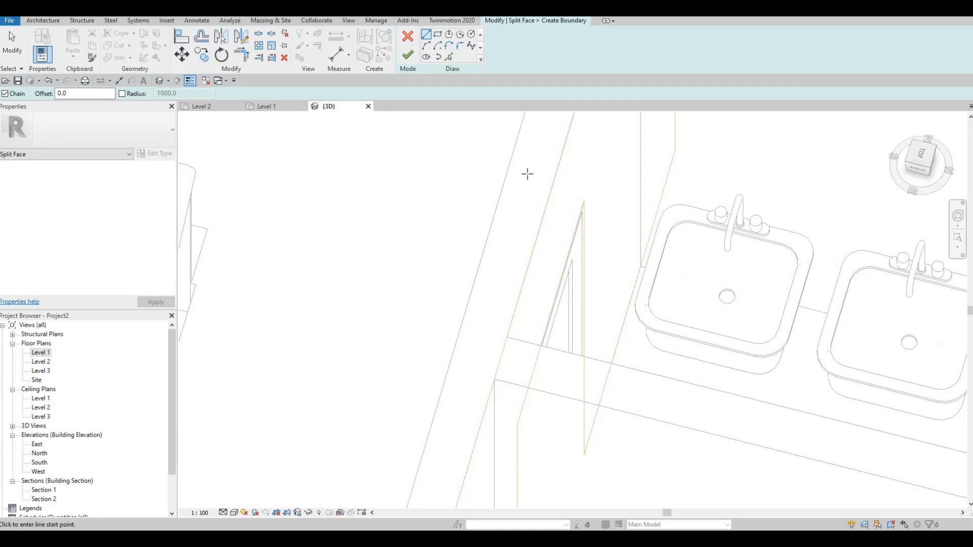
{"action": "left_click", "coordinate": [641, 267]}
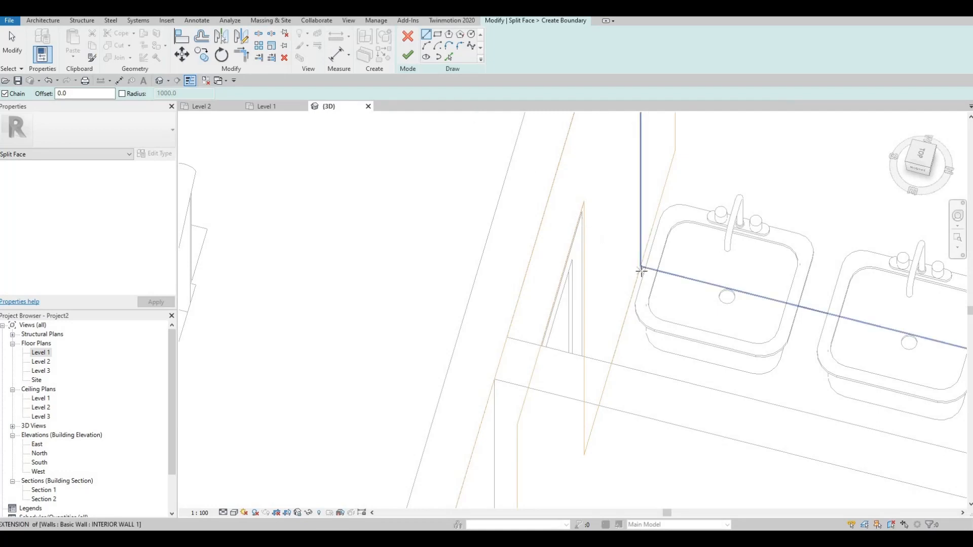
{"action": "key", "text": "Escape"}
{"action": "left_click", "coordinate": [637, 212]}
{"action": "scroll", "coordinate": [654, 256], "scroll_direction": "down", "scroll_amount": 1}
{"action": "middle_click_drag", "start_coordinate": [654, 256], "coordinate": [668, 383]}
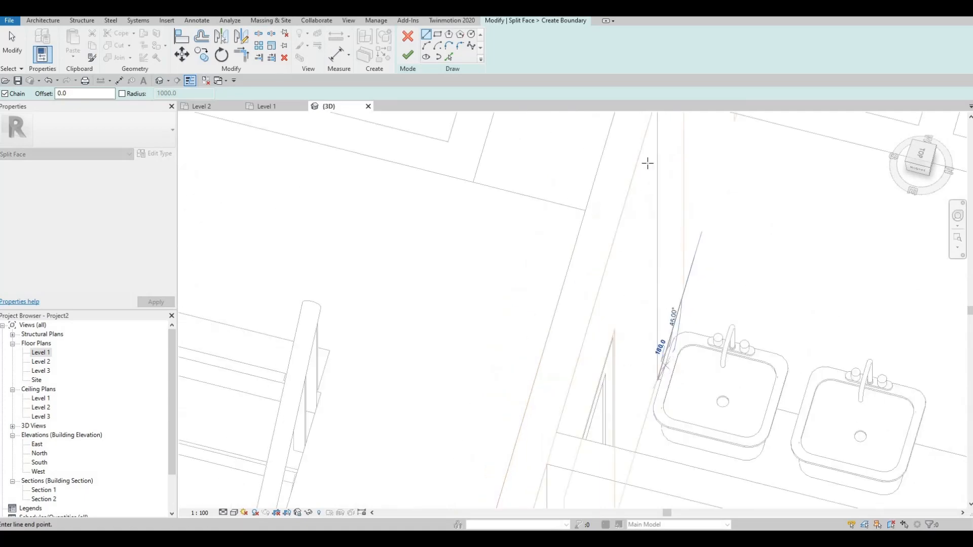
{"action": "scroll", "coordinate": [649, 161], "scroll_direction": "down", "scroll_amount": 2}
{"action": "middle_click_drag", "start_coordinate": [651, 119], "coordinate": [656, 158]}
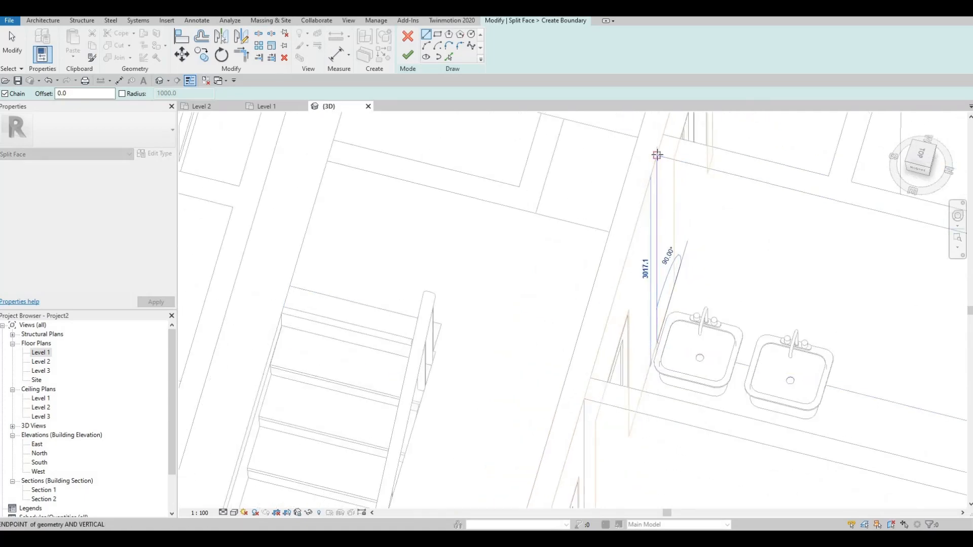
{"action": "left_click", "coordinate": [708, 335]}
{"action": "scroll", "coordinate": [714, 421], "scroll_direction": "down", "scroll_amount": 2}
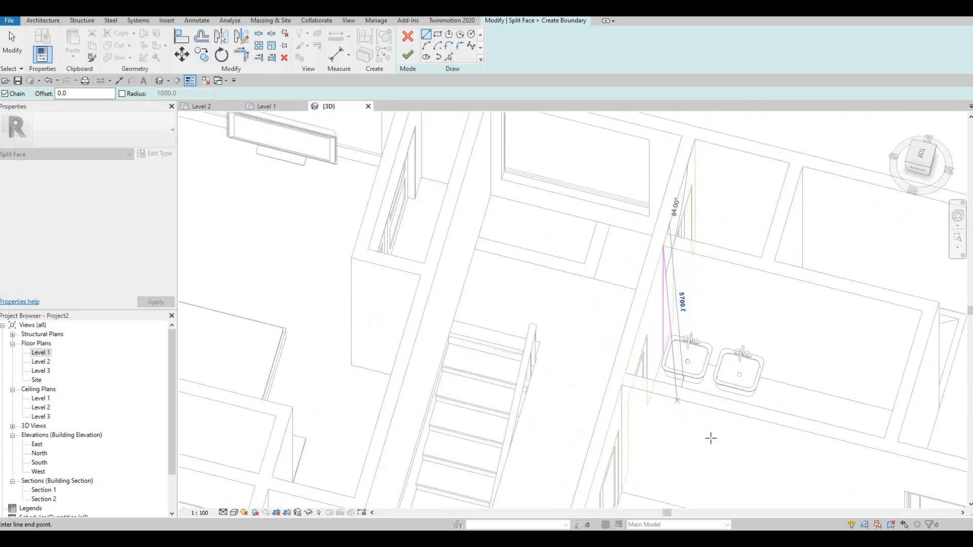
{"action": "key", "text": "Escape"}
- Sketch a second vertical split line about 3000 mm long at the bathroom's other corner beside the door, and try to finish the split
{"action": "middle_click_drag", "start_coordinate": [648, 459], "coordinate": [432, 308], "text": "shift"}
{"action": "scroll", "coordinate": [406, 393], "scroll_direction": "up", "scroll_amount": 5}
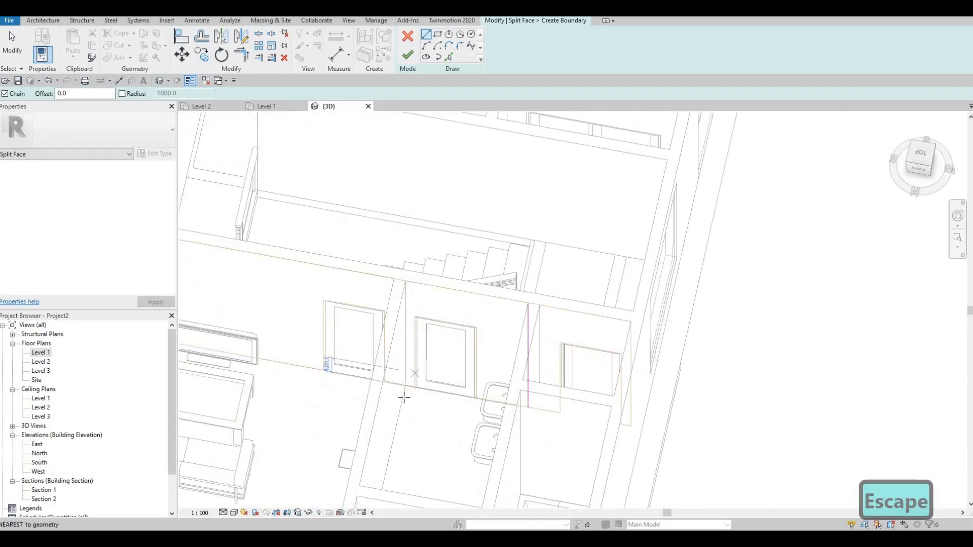
{"action": "left_click", "coordinate": [401, 396]}
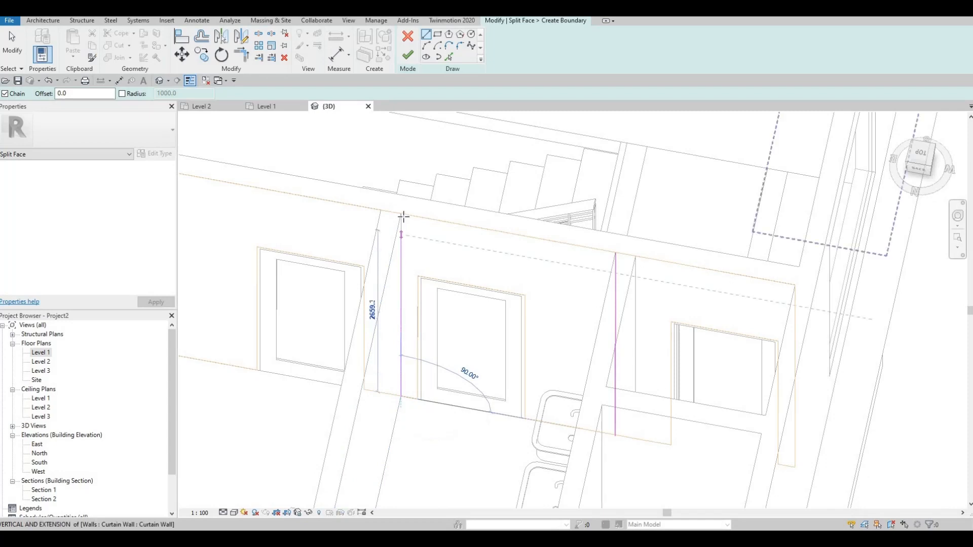
{"action": "left_click", "coordinate": [403, 213]}
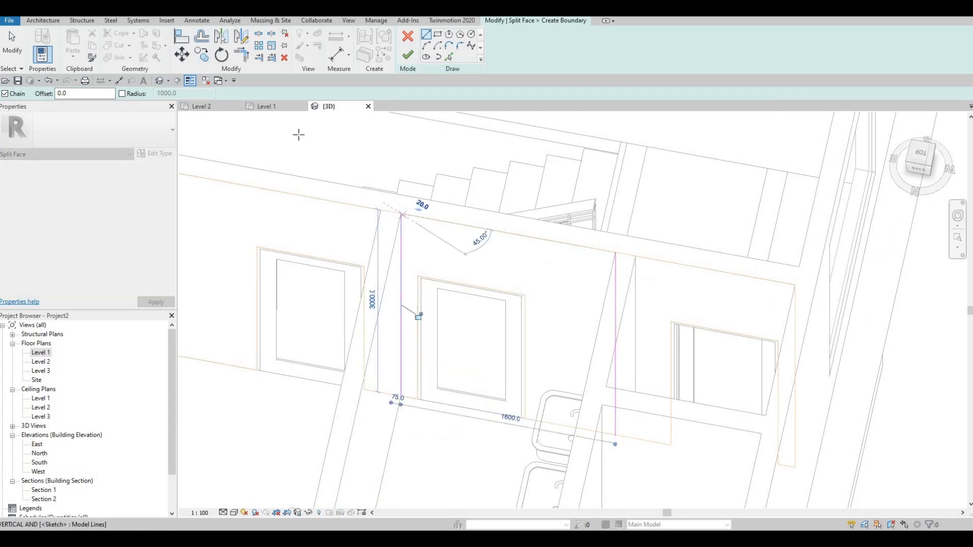
{"action": "key", "text": "Escape"}
{"action": "left_click", "coordinate": [408, 55]}
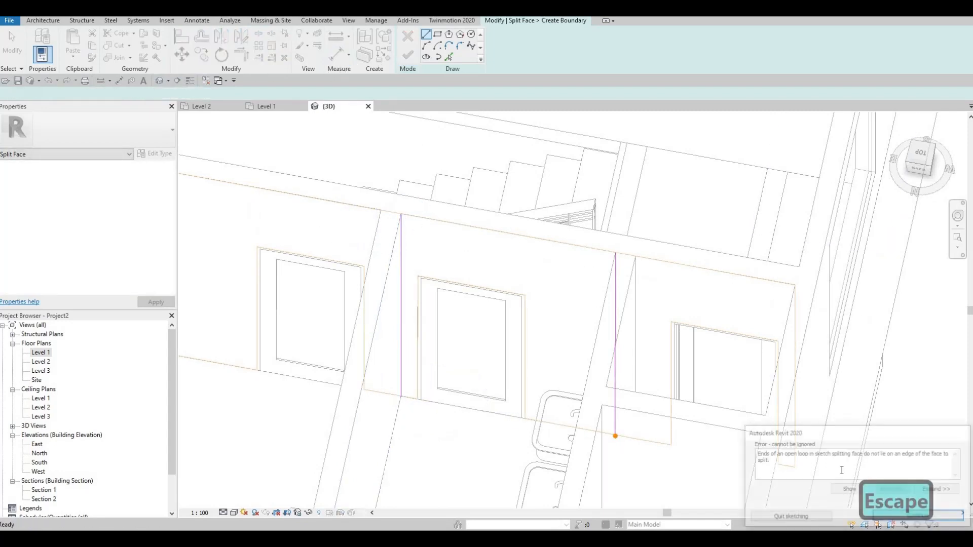
{"action": "key", "text": "Escape"}
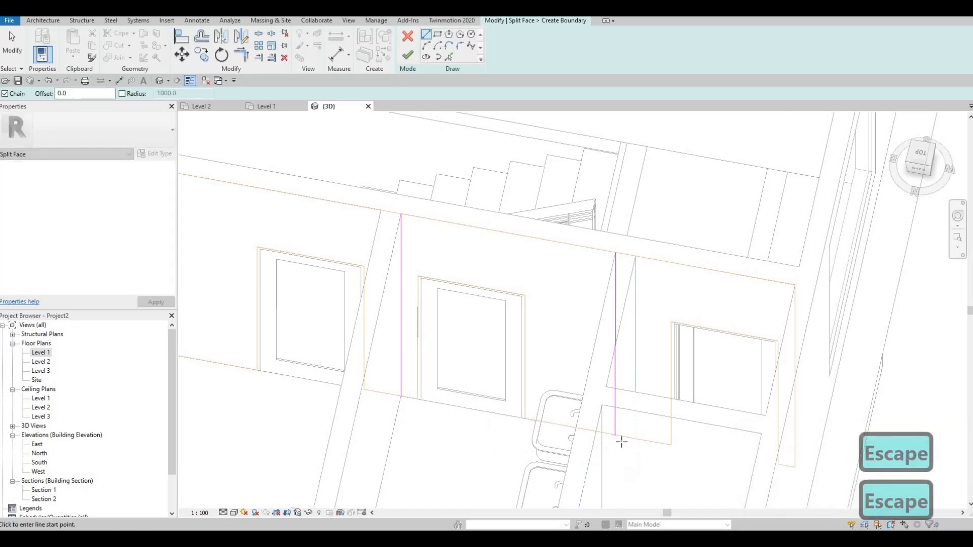
- Shorten the first split line so its lower end lies on the wall face's bottom edge, and finish the face split
{"action": "scroll", "coordinate": [604, 385], "scroll_direction": "up", "scroll_amount": 5}
{"action": "key", "text": "Escape"}
{"action": "left_click", "coordinate": [623, 391]}
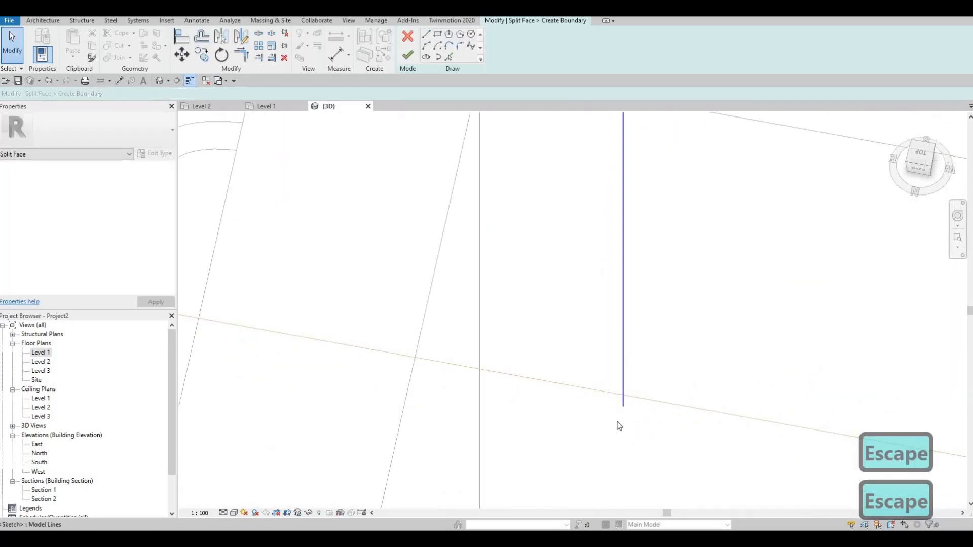
{"action": "mouse_move", "coordinate": [661, 444]}
{"action": "middle_mouse_down", "text": "shift"}
{"action": "mouse_move", "coordinate": [707, 469]}
{"action": "mouse_move", "coordinate": [700, 435]}
{"action": "mouse_move", "coordinate": [659, 447]}
{"action": "mouse_move", "coordinate": [654, 459]}
{"action": "mouse_move", "coordinate": [625, 405]}
{"action": "mouse_move", "coordinate": [630, 383]}
{"action": "middle_mouse_up", "text": "shift"}
{"action": "key", "text": "Escape"}
{"action": "scroll", "coordinate": [633, 371], "scroll_direction": "up", "scroll_amount": 1}
{"action": "left_click", "coordinate": [633, 379]}
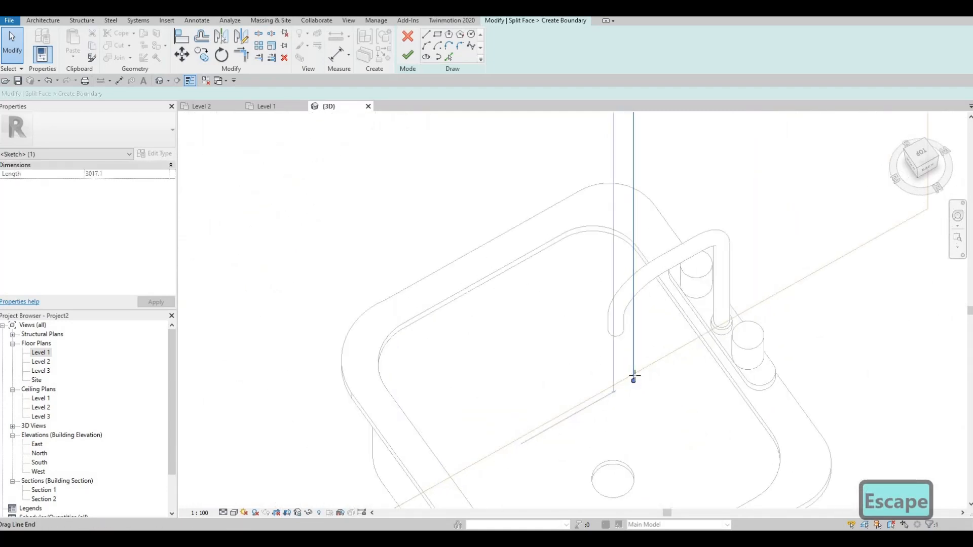
{"action": "left_click_drag", "start_coordinate": [634, 380], "coordinate": [633, 375]}
{"action": "scroll", "coordinate": [634, 375], "scroll_direction": "down", "scroll_amount": 2}
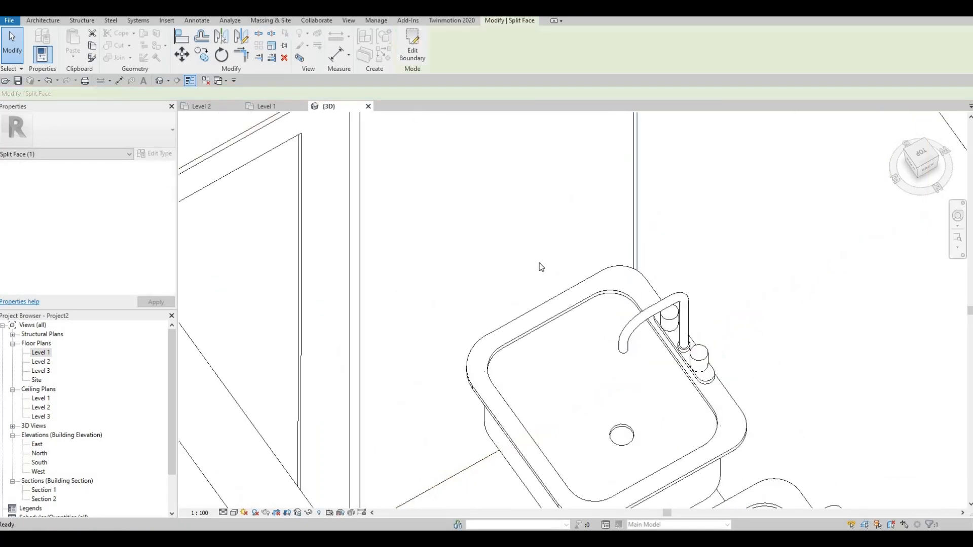
- Paint the split wall region around the two-sink bathroom's door with the Vapor Retarder material
{"action": "scroll", "coordinate": [562, 348], "scroll_direction": "down", "scroll_amount": 2}
{"action": "middle_click_drag", "start_coordinate": [563, 349], "coordinate": [571, 386]}
{"action": "scroll", "coordinate": [572, 383], "scroll_direction": "down", "scroll_amount": 2}
{"action": "scroll", "coordinate": [571, 152], "scroll_direction": "up", "scroll_amount": 5}
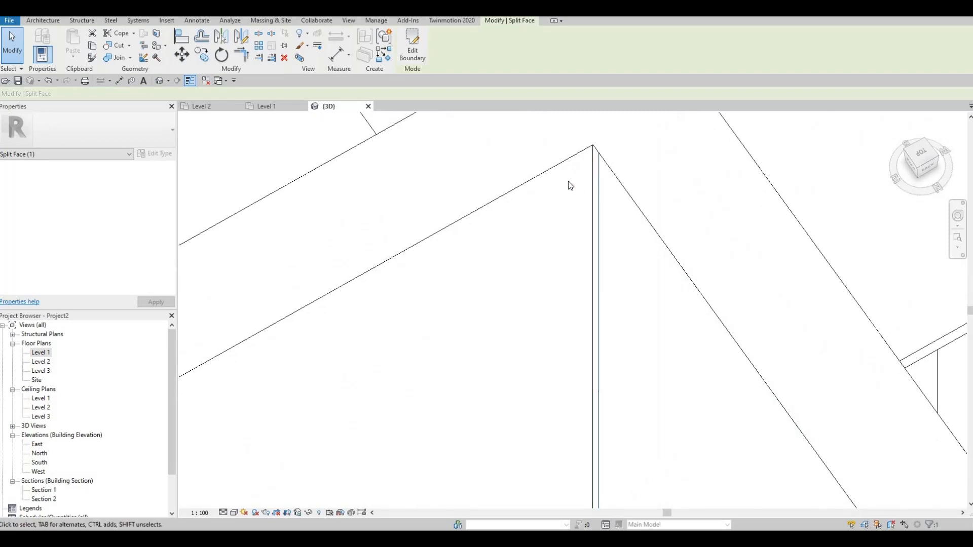
{"action": "left_click", "coordinate": [558, 207]}
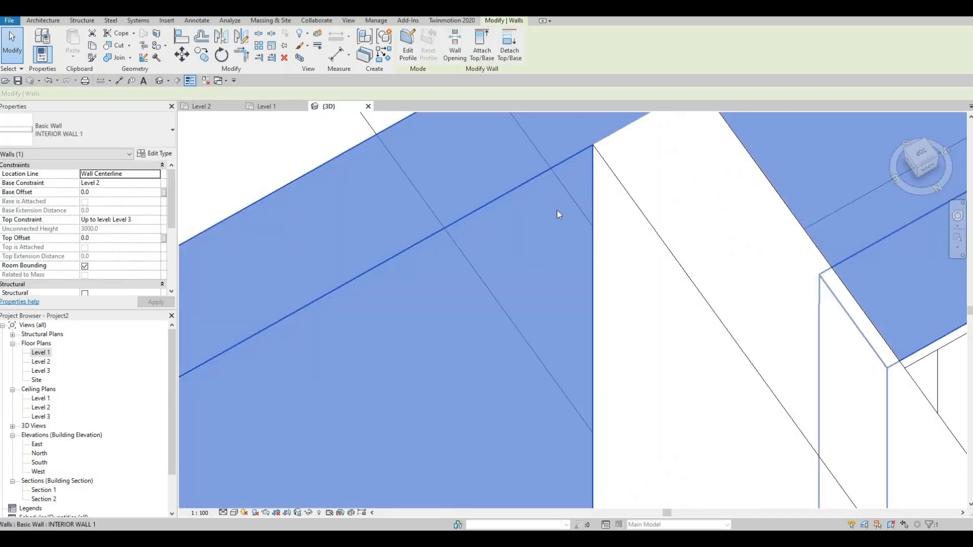
{"action": "scroll", "coordinate": [544, 315], "scroll_direction": "down", "scroll_amount": 4}
{"action": "key", "text": "Escape"}
{"action": "middle_click_drag", "start_coordinate": [560, 327], "coordinate": [479, 284], "text": "shift"}
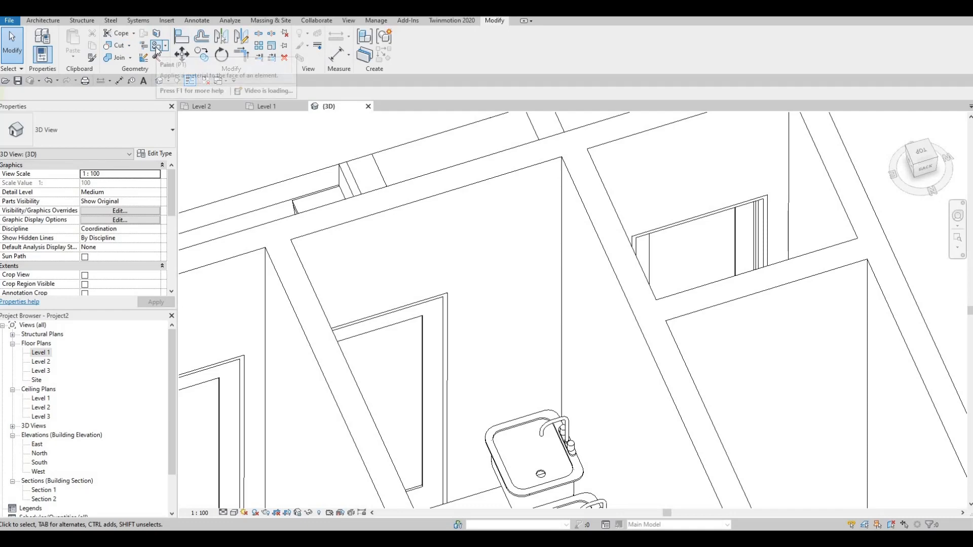
{"action": "left_click", "coordinate": [154, 58]}
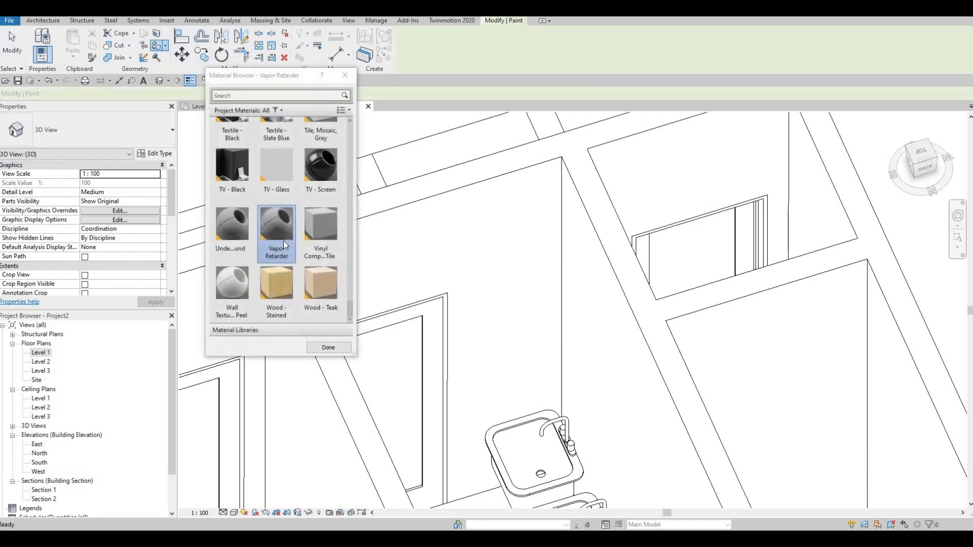
{"action": "scroll", "coordinate": [535, 298], "scroll_direction": "down", "scroll_amount": 2}
{"action": "left_click", "coordinate": [535, 297]}
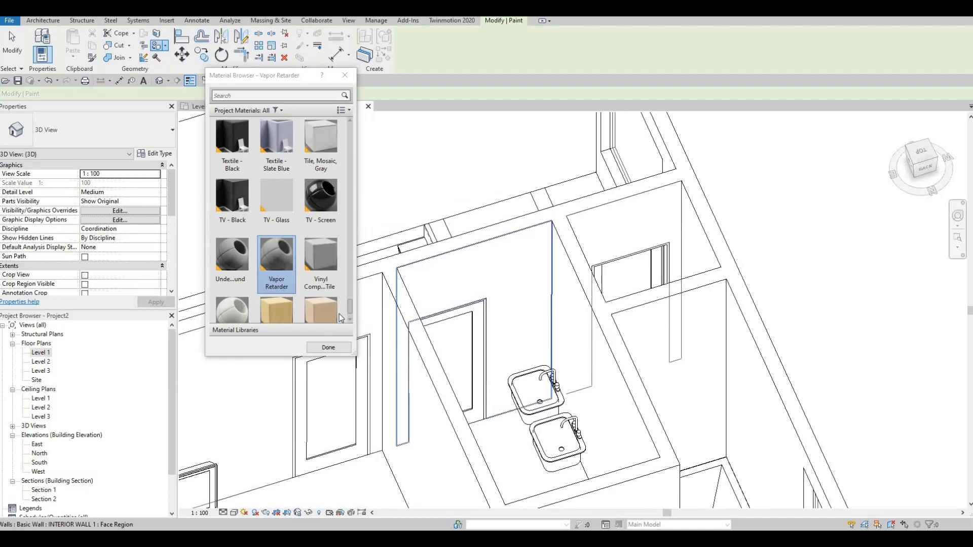
{"action": "left_click", "coordinate": [332, 351]}
- Split the exterior wall's inner face with a full-height vertical line at the partition corner of the room behind the two-sink bathroom
{"action": "scroll", "coordinate": [434, 352], "scroll_direction": "down", "scroll_amount": 3}
{"action": "mouse_move", "coordinate": [474, 439]}
{"action": "middle_mouse_down"}
{"action": "mouse_move", "coordinate": [447, 420]}
{"action": "mouse_move", "coordinate": [412, 337]}
{"action": "middle_mouse_up"}
{"action": "scroll", "coordinate": [412, 336], "scroll_direction": "down", "scroll_amount": 2}
{"action": "key", "text": "Escape"}
{"action": "middle_click_drag", "start_coordinate": [460, 407], "coordinate": [522, 286], "text": "shift"}
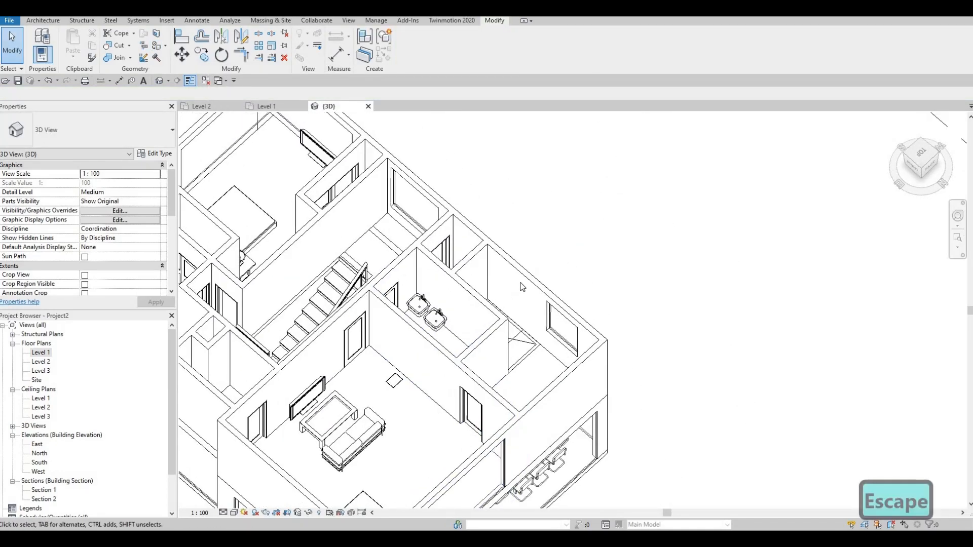
{"action": "middle_click_drag", "start_coordinate": [552, 319], "coordinate": [538, 294], "text": "shift"}
{"action": "scroll", "coordinate": [546, 324], "scroll_direction": "up", "scroll_amount": 1}
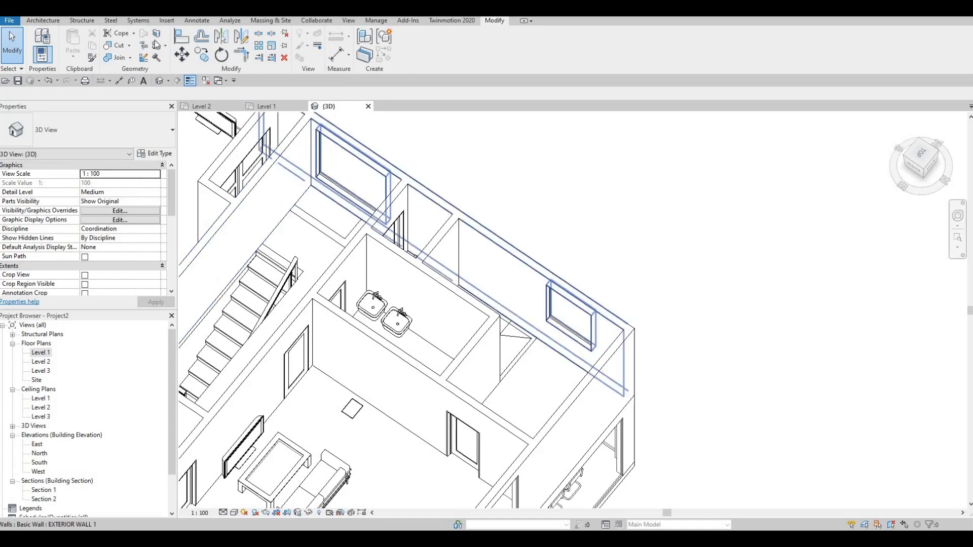
{"action": "left_click", "coordinate": [512, 257]}
{"action": "scroll", "coordinate": [460, 226], "scroll_direction": "up", "scroll_amount": 2}
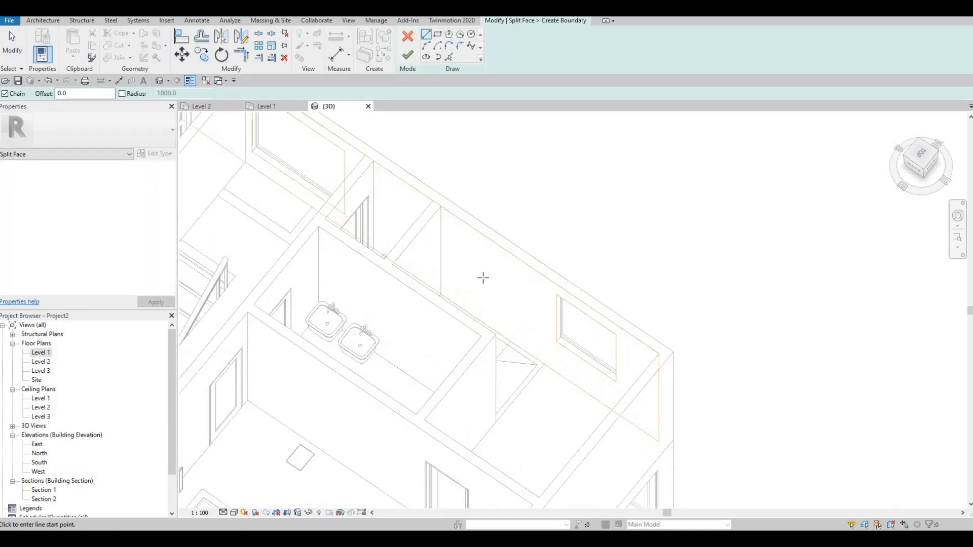
{"action": "middle_click_drag", "start_coordinate": [536, 216], "coordinate": [531, 255]}
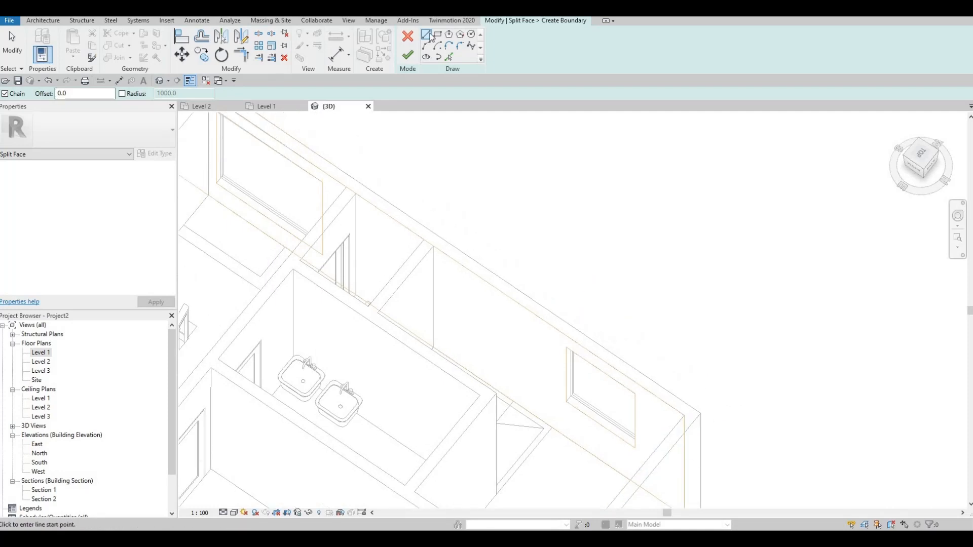
{"action": "left_click", "coordinate": [430, 36]}
{"action": "scroll", "coordinate": [436, 355], "scroll_direction": "up", "scroll_amount": 3}
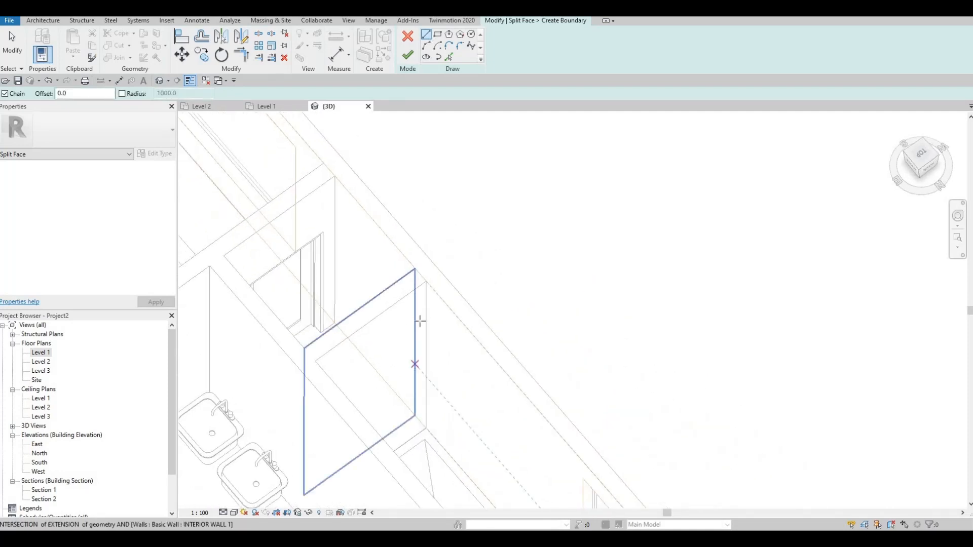
{"action": "middle_click_drag", "start_coordinate": [430, 435], "coordinate": [432, 330]}
{"action": "scroll", "coordinate": [431, 327], "scroll_direction": "up", "scroll_amount": 2}
{"action": "left_click", "coordinate": [431, 325]}
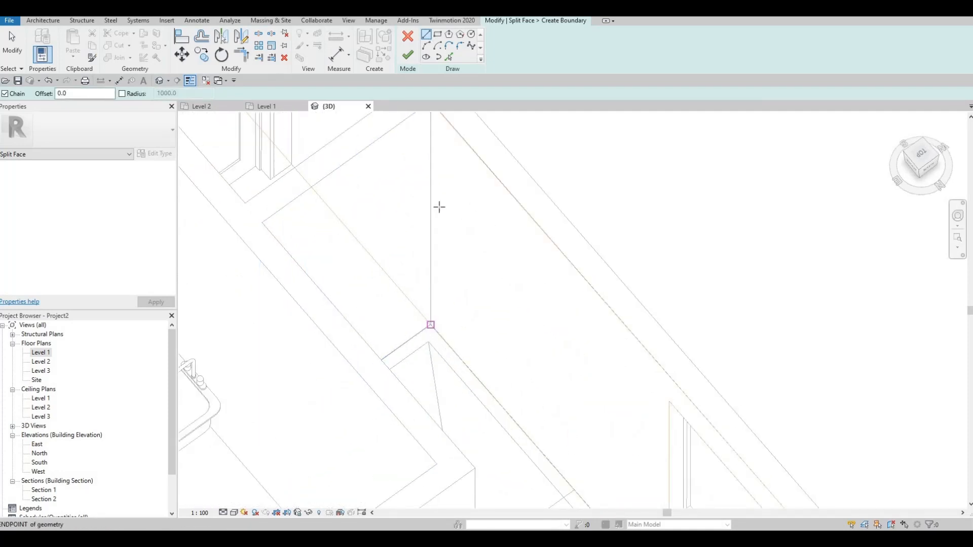
{"action": "middle_click_drag", "start_coordinate": [431, 117], "coordinate": [431, 228]}
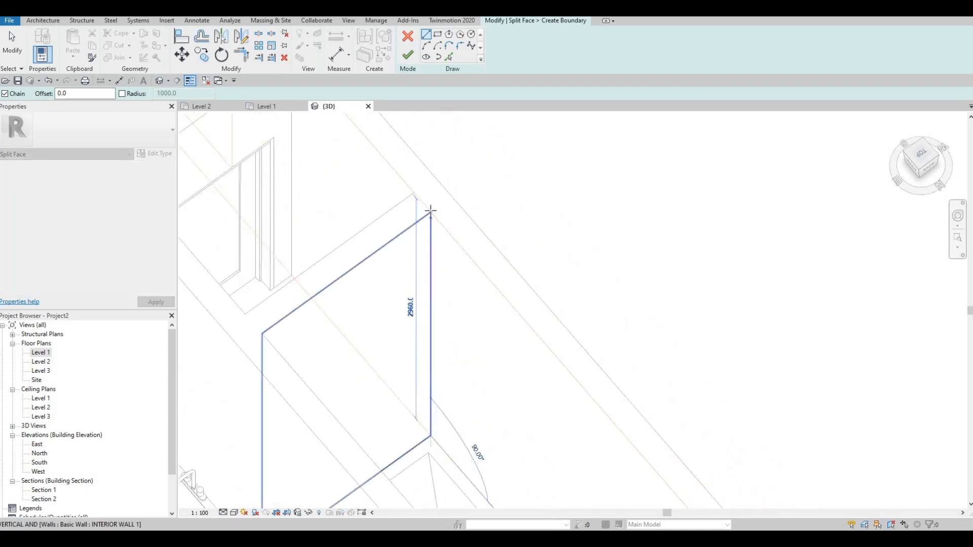
{"action": "left_click", "coordinate": [431, 211]}
{"action": "scroll", "coordinate": [435, 201], "scroll_direction": "down", "scroll_amount": 1}
{"action": "key", "text": "Escape"}
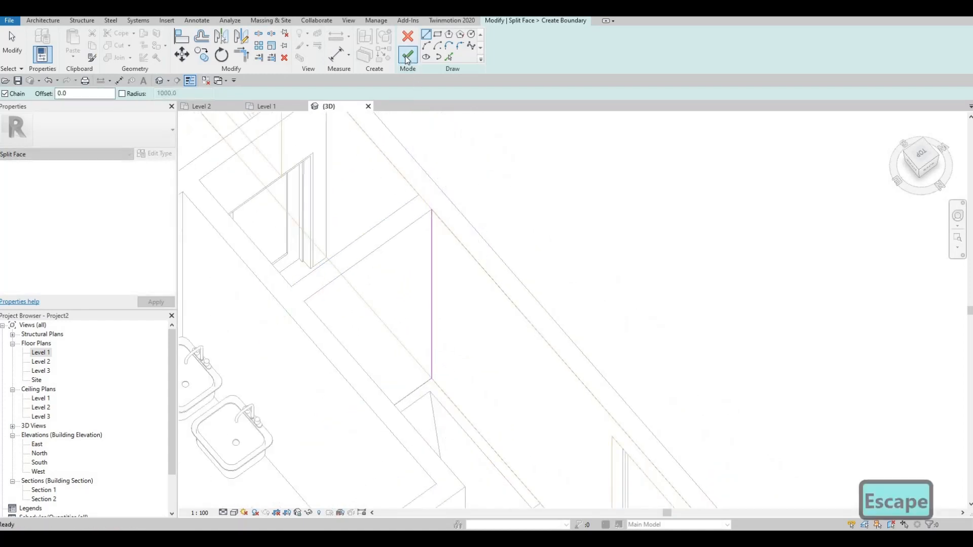
{"action": "left_click", "coordinate": [407, 58]}
- Split the long interior wall's face with a full-height vertical line at the partition corner above the crossed floor opening, and finish the split
{"action": "middle_click_drag", "start_coordinate": [413, 319], "coordinate": [428, 276], "text": "shift"}
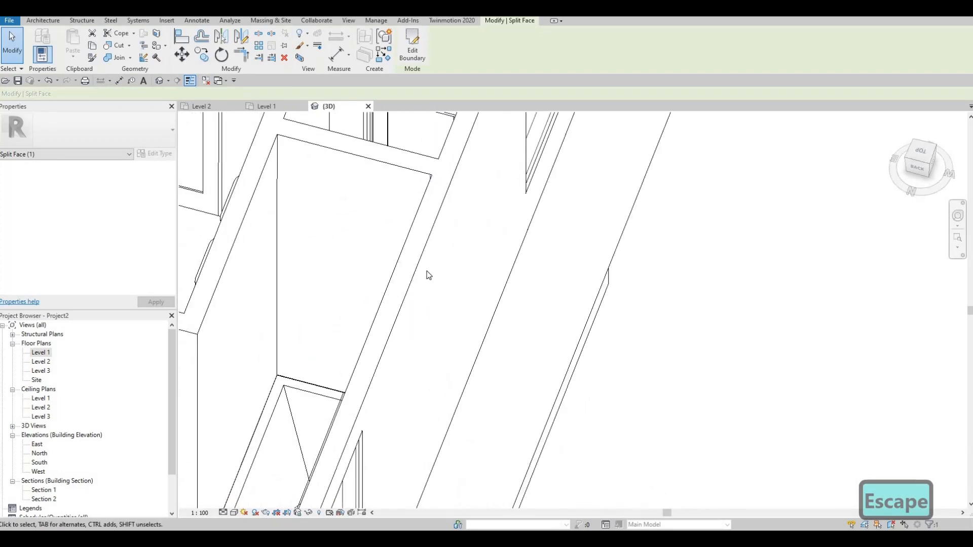
{"action": "scroll", "coordinate": [428, 276], "scroll_direction": "down", "scroll_amount": 1}
{"action": "key", "text": "Escape"}
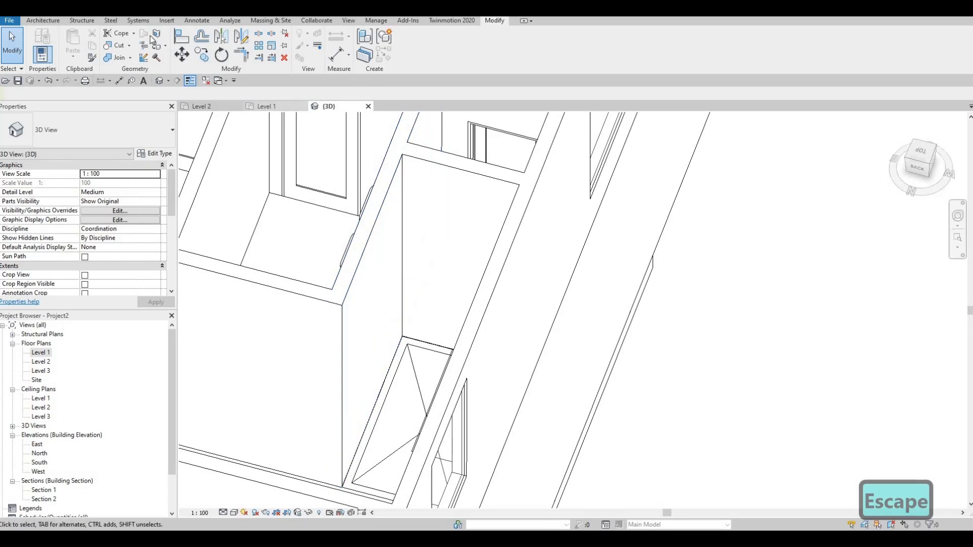
{"action": "scroll", "coordinate": [354, 304], "scroll_direction": "up", "scroll_amount": 3}
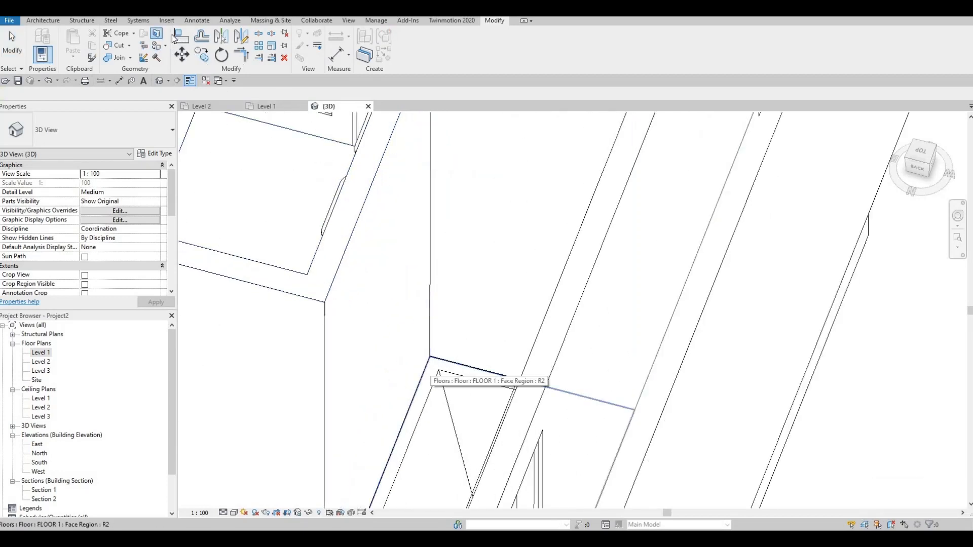
{"action": "left_click", "coordinate": [201, 54]}
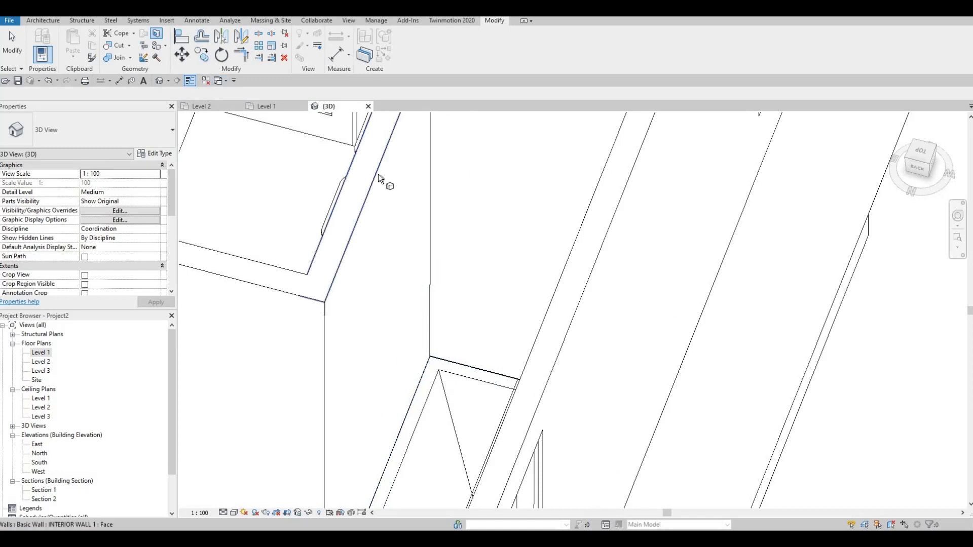
{"action": "left_click", "coordinate": [439, 340]}
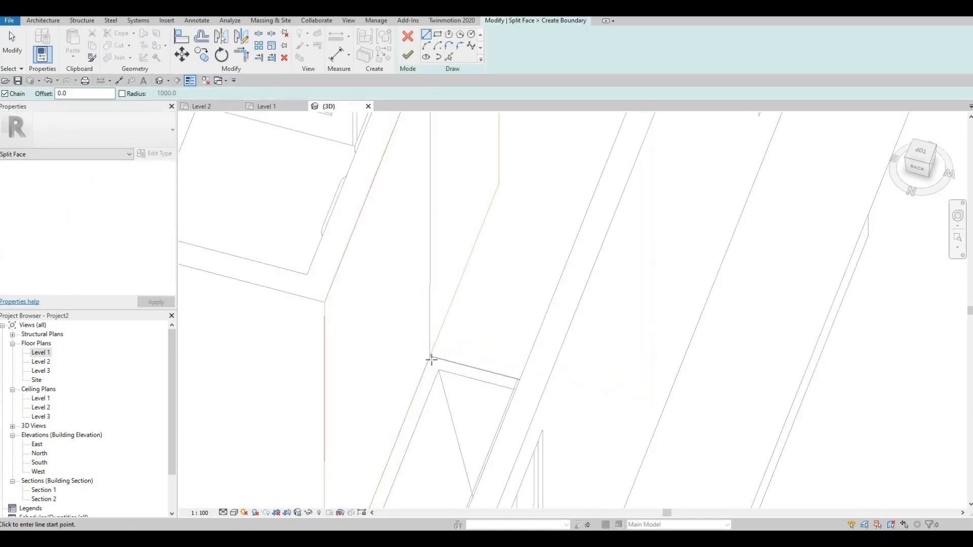
{"action": "left_click", "coordinate": [426, 296]}
{"action": "scroll", "coordinate": [434, 233], "scroll_direction": "up", "scroll_amount": 4}
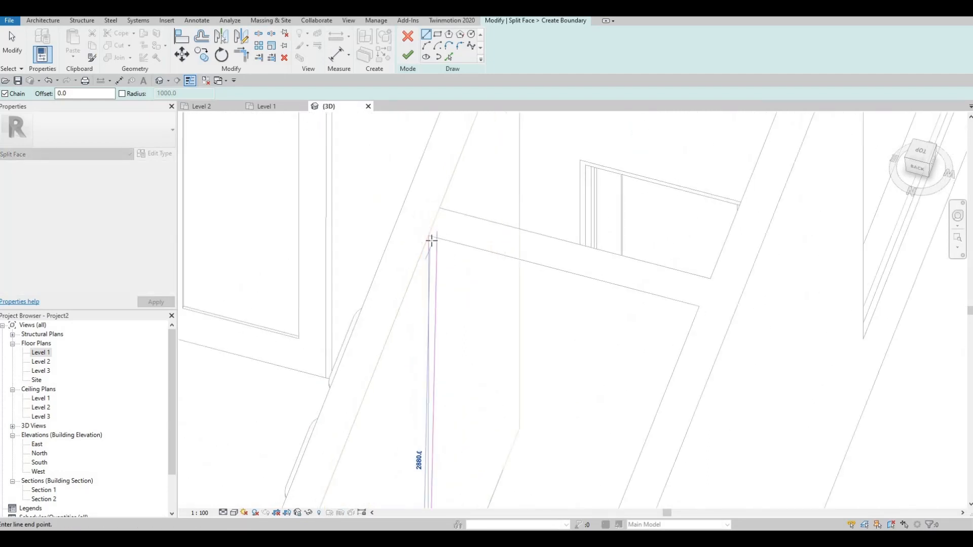
{"action": "scroll", "coordinate": [421, 231], "scroll_direction": "up", "scroll_amount": 3}
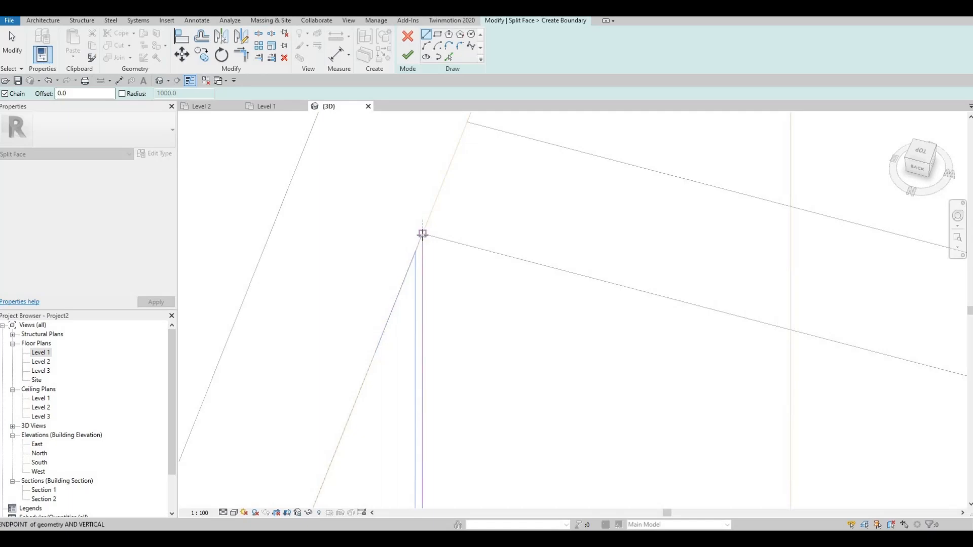
{"action": "left_click", "coordinate": [423, 234]}
{"action": "scroll", "coordinate": [436, 217], "scroll_direction": "down", "scroll_amount": 3}
{"action": "key", "text": "Escape"}
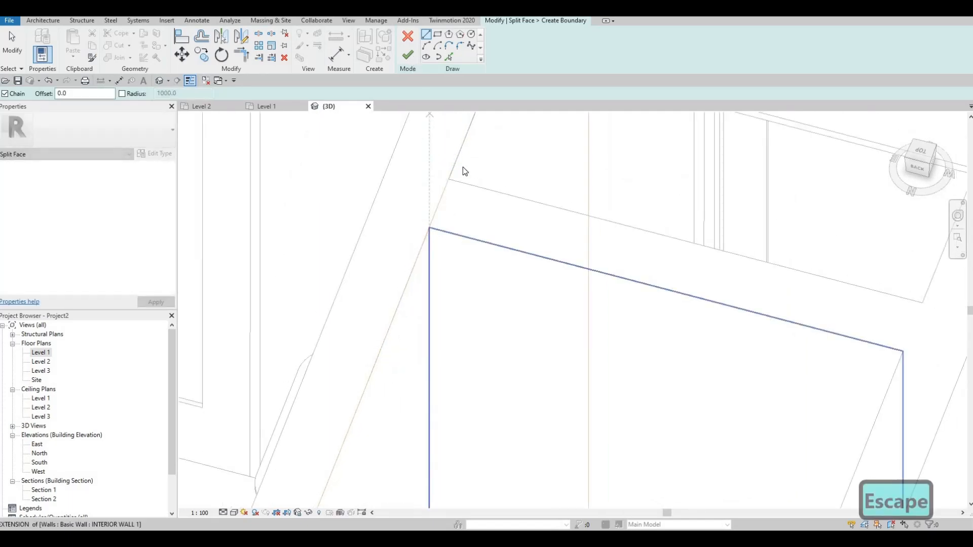
{"action": "left_click", "coordinate": [408, 55]}
{"action": "scroll", "coordinate": [470, 299], "scroll_direction": "down", "scroll_amount": 5}
{"action": "middle_click_drag", "start_coordinate": [472, 294], "coordinate": [489, 252]}
{"action": "key", "text": "Escape"}
{"action": "key", "text": "Escape"}
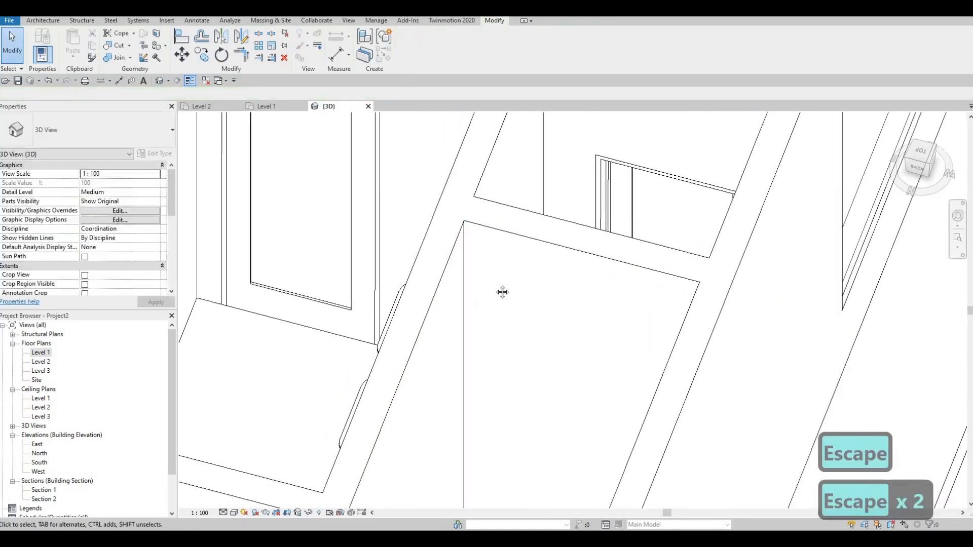
- Split the interior wall face beside the door of the room behind the two-sink bathroom with a 3000 mm vertical line at the partition corner
{"action": "scroll", "coordinate": [502, 293], "scroll_direction": "down", "scroll_amount": 3}
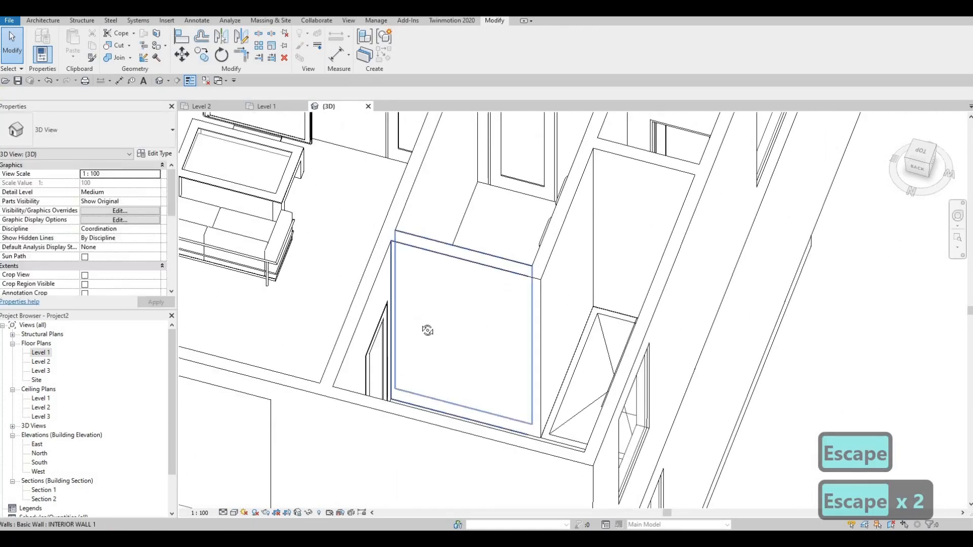
{"action": "middle_click_drag", "start_coordinate": [435, 330], "coordinate": [382, 213], "text": "shift"}
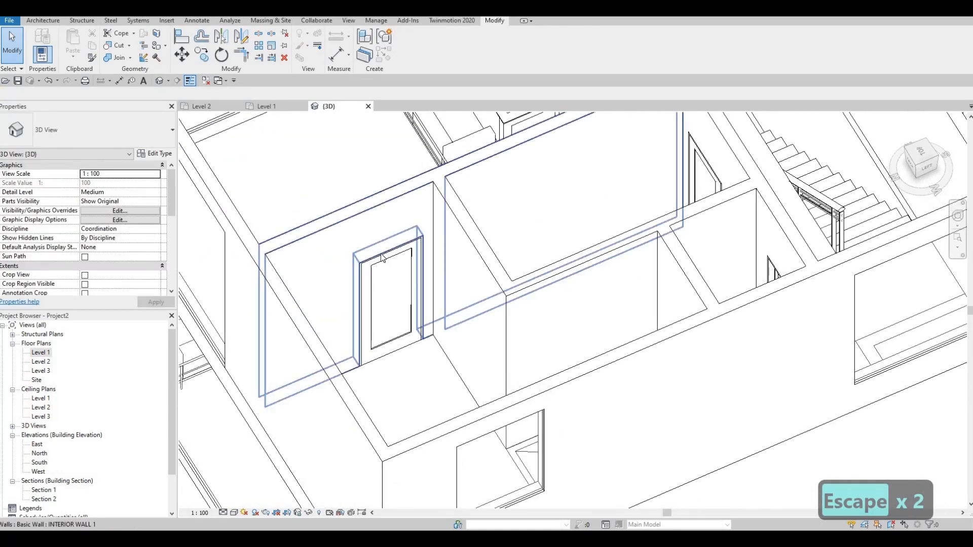
{"action": "middle_click_drag", "start_coordinate": [382, 258], "coordinate": [383, 306]}
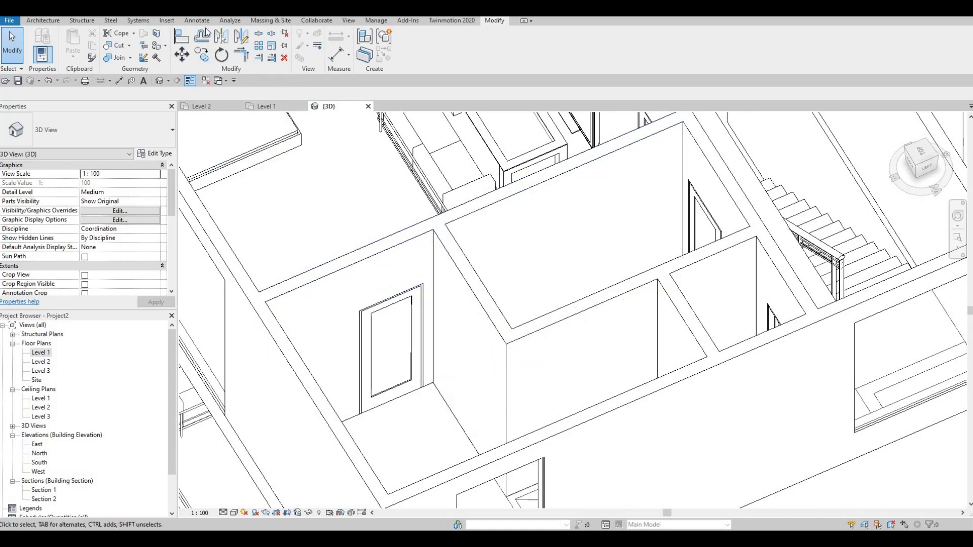
{"action": "key", "text": "s"}
{"action": "key", "text": "f"}
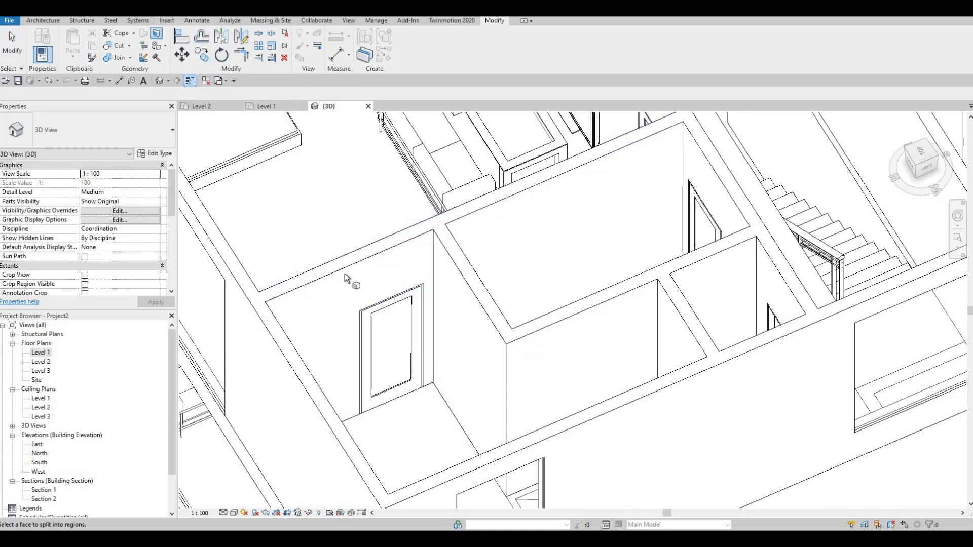
{"action": "left_click", "coordinate": [347, 276]}
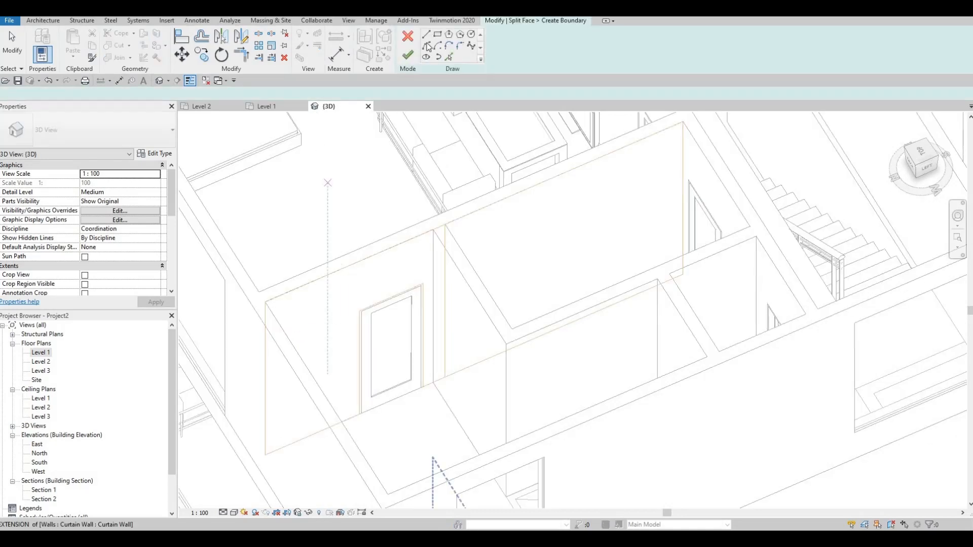
{"action": "scroll", "coordinate": [404, 412], "scroll_direction": "up", "scroll_amount": 5}
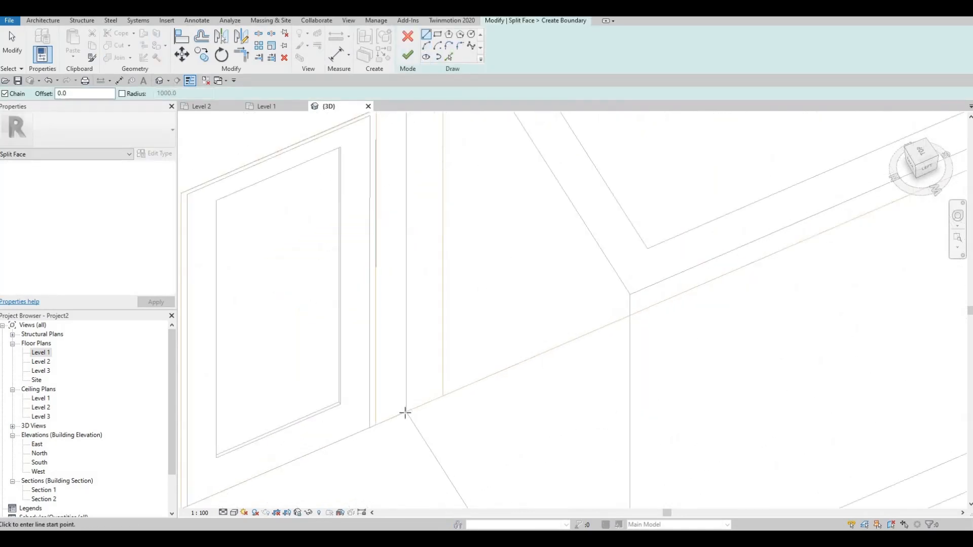
{"action": "left_click", "coordinate": [407, 413]}
{"action": "middle_click_drag", "start_coordinate": [406, 237], "coordinate": [398, 350]}
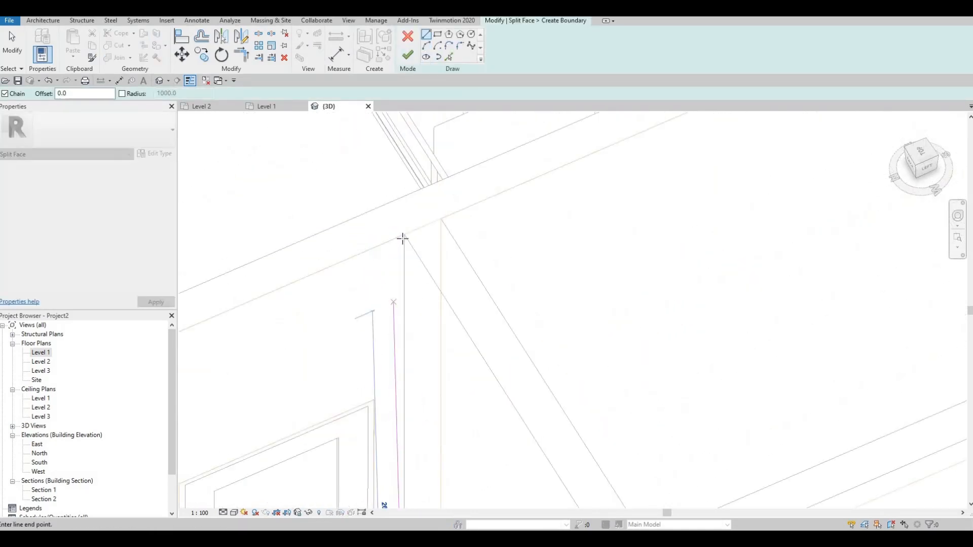
{"action": "left_click", "coordinate": [403, 234]}
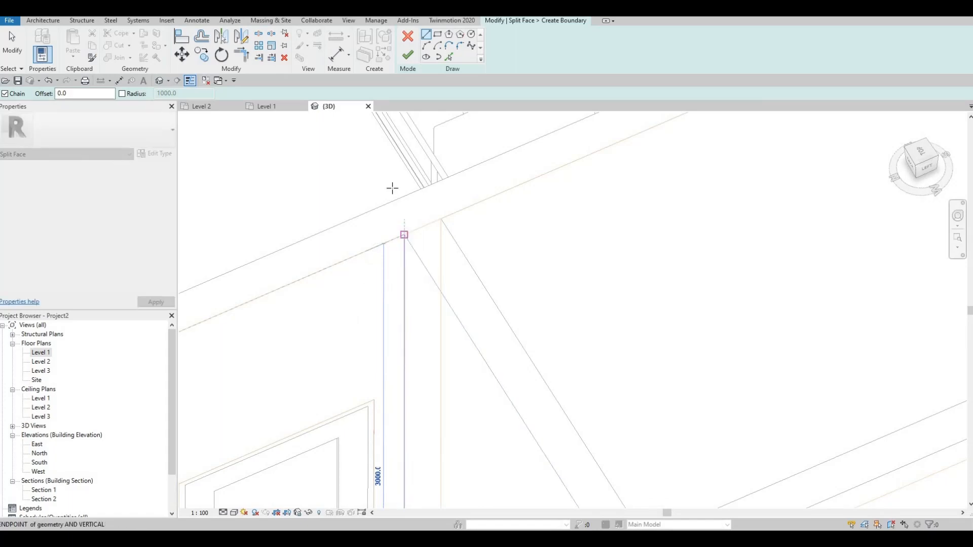
{"action": "key", "text": "Escape"}
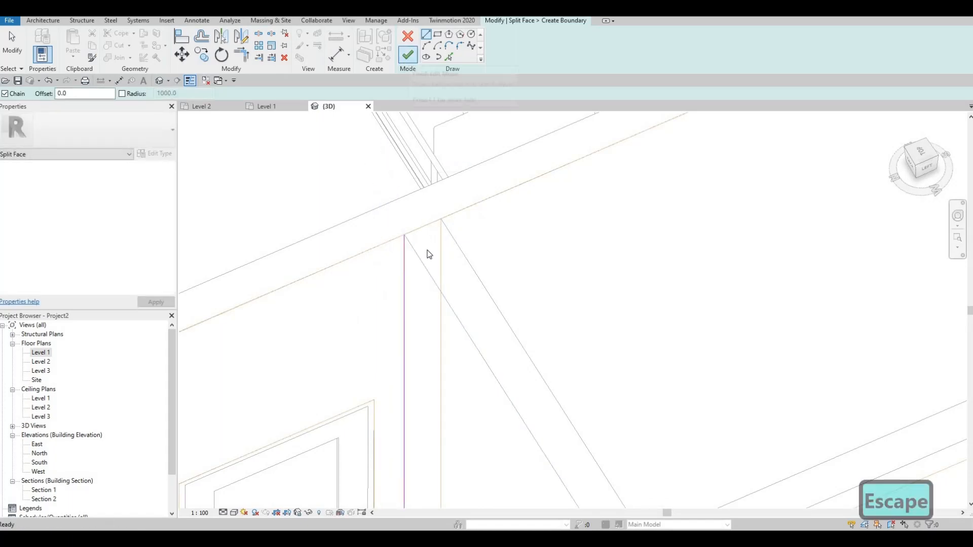
- Split the exterior wall's inner face behind the two sinks with a 3000 mm vertical line at the partition corner
{"action": "middle_click_drag", "start_coordinate": [661, 358], "coordinate": [547, 244], "text": "shift"}
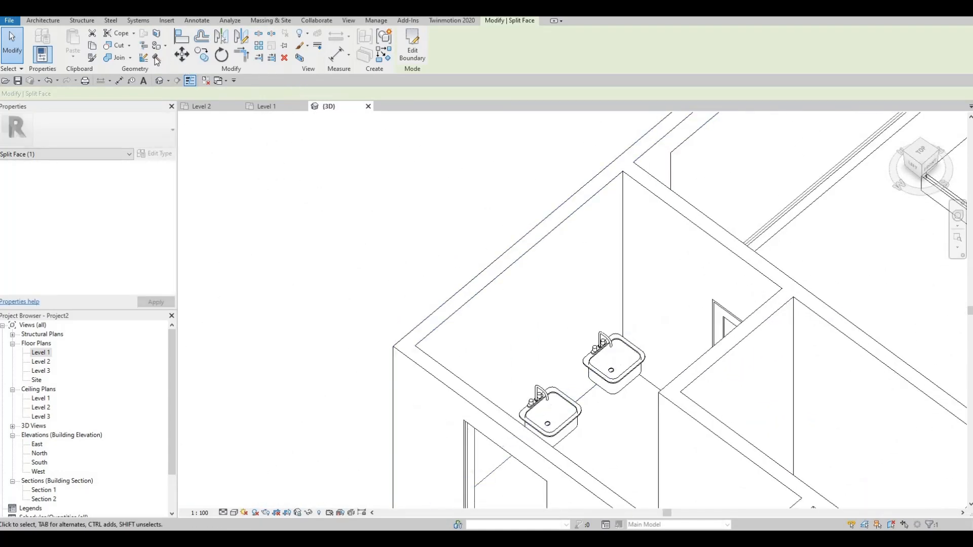
{"action": "left_click", "coordinate": [157, 35]}
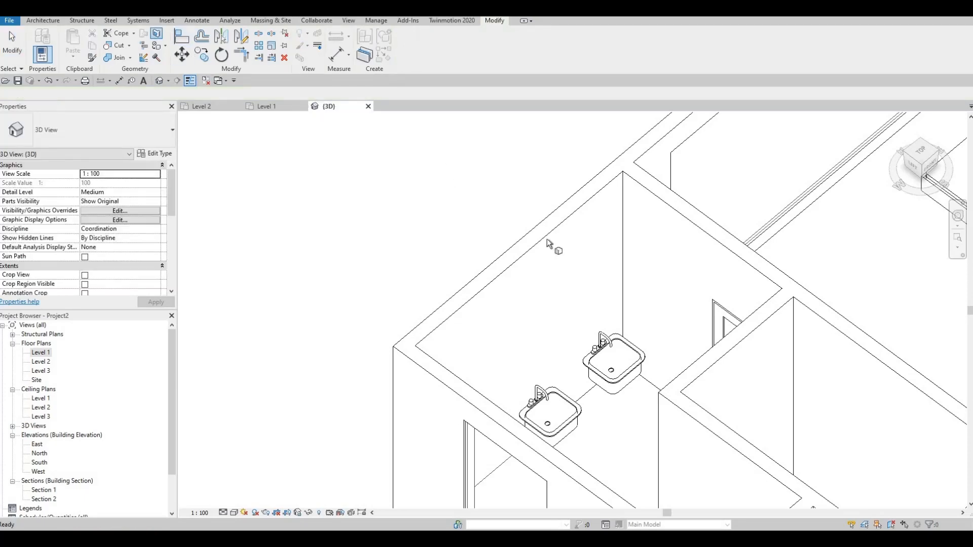
{"action": "middle_click_drag", "start_coordinate": [598, 361], "coordinate": [728, 284], "text": "shift"}
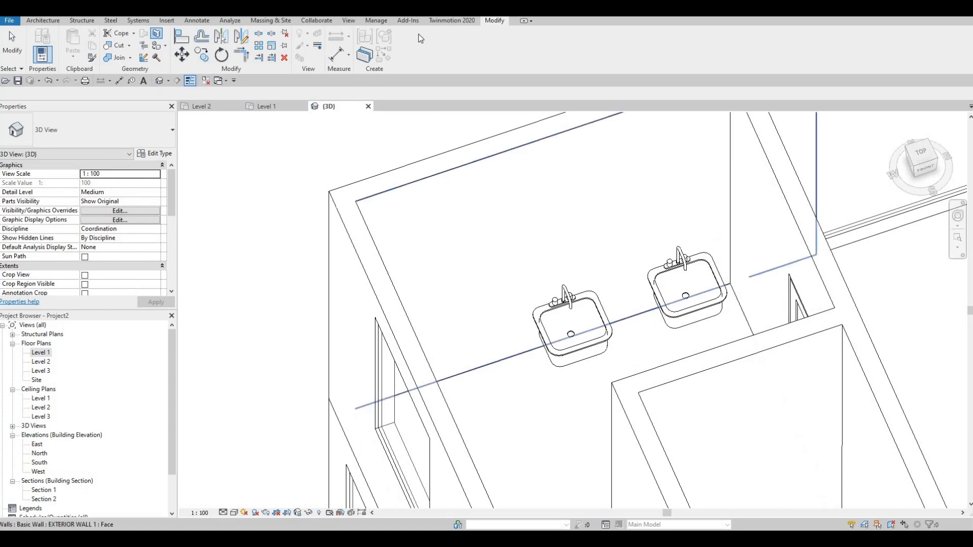
{"action": "left_click", "coordinate": [571, 145]}
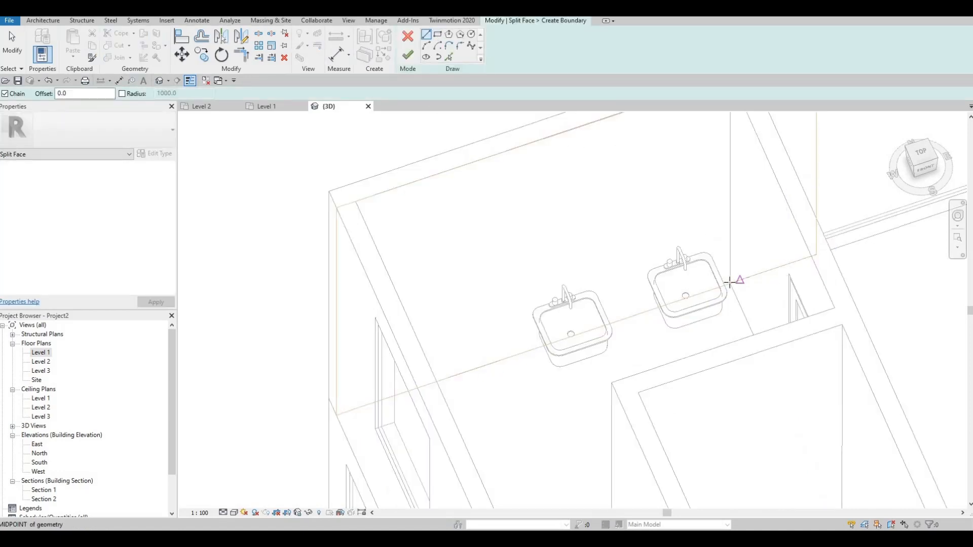
{"action": "left_click", "coordinate": [730, 283]}
{"action": "middle_click_drag", "start_coordinate": [726, 330], "coordinate": [710, 448]}
{"action": "scroll", "coordinate": [711, 248], "scroll_direction": "up", "scroll_amount": 3}
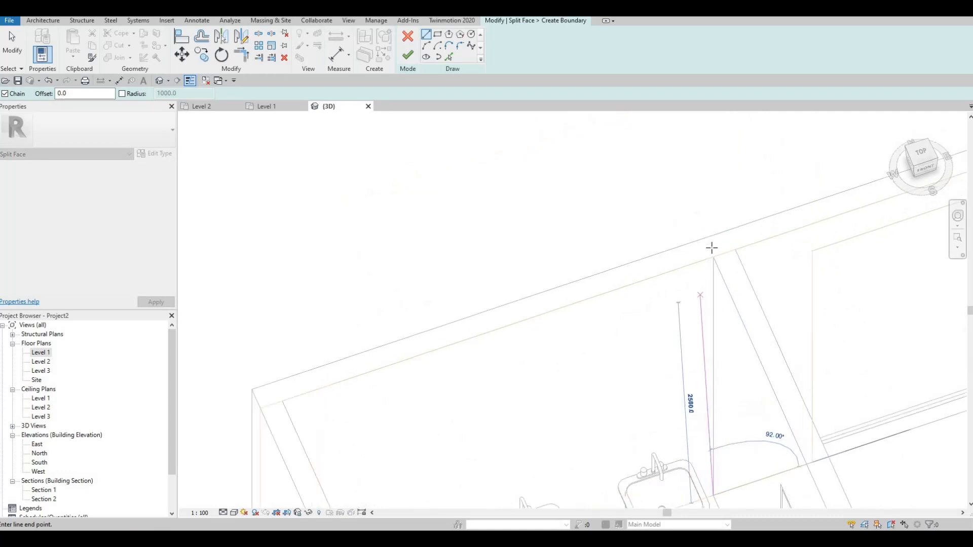
{"action": "left_click", "coordinate": [715, 247]}
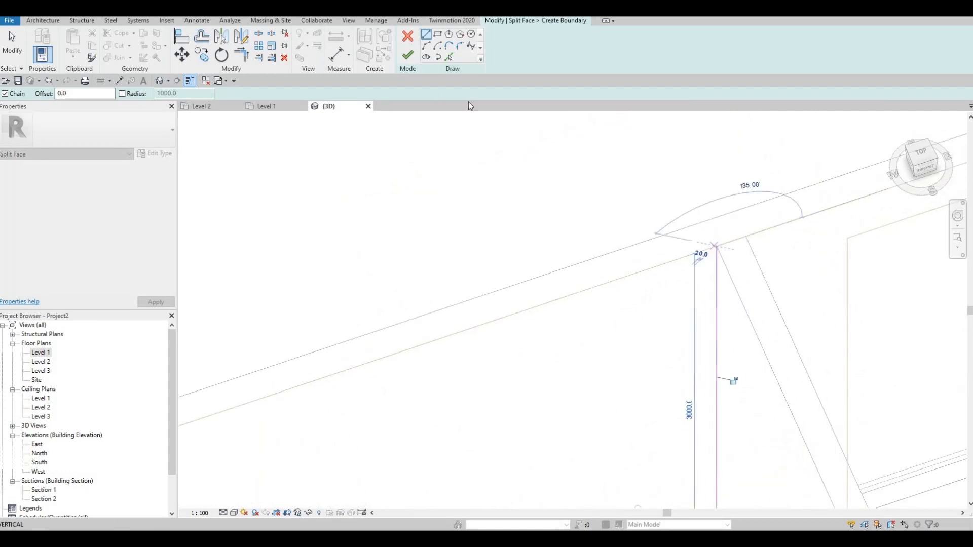
{"action": "key", "text": "Escape"}
{"action": "left_click", "coordinate": [408, 55]}
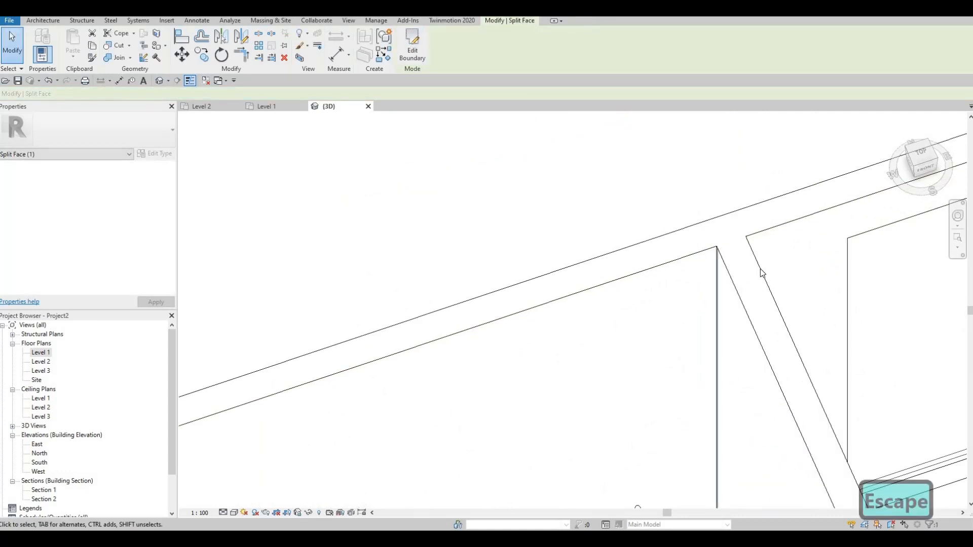
- Paint the split wall regions around the two-sink bathroom and the adjoining door room with the Underground Walls material
{"action": "middle_click_drag", "start_coordinate": [668, 234], "coordinate": [680, 212]}
{"action": "scroll", "coordinate": [680, 212], "scroll_direction": "up", "scroll_amount": 2}
{"action": "scroll", "coordinate": [669, 321], "scroll_direction": "down", "scroll_amount": 5}
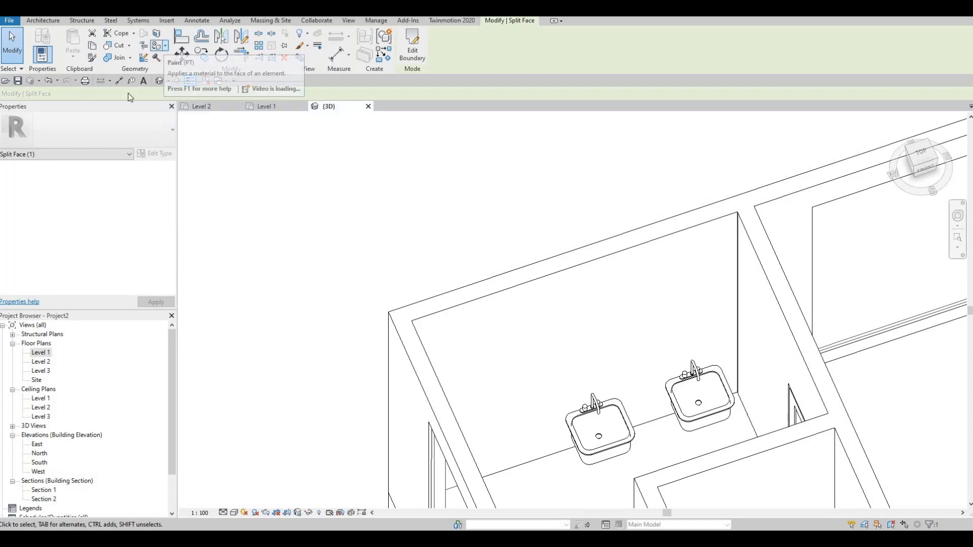
{"action": "key", "text": "p"}
{"action": "key", "text": "t"}
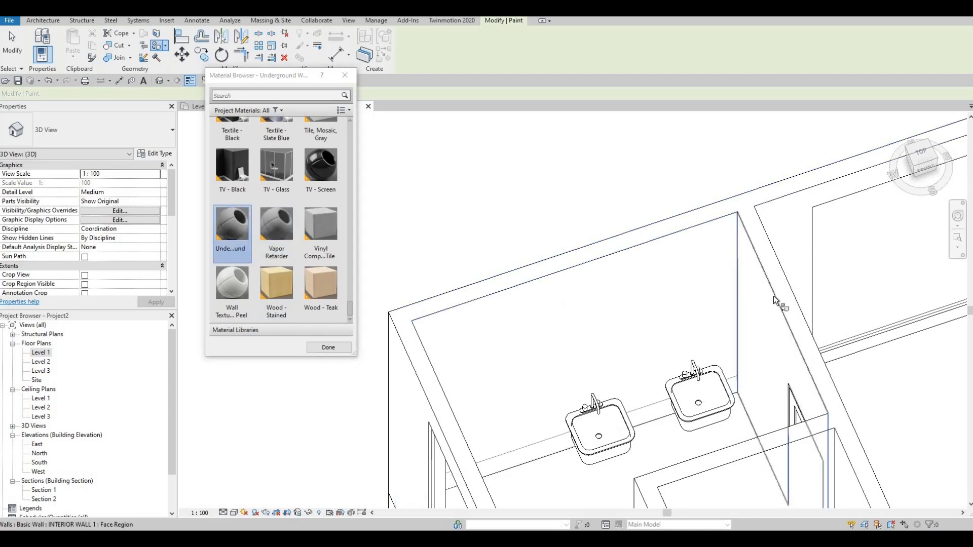
{"action": "middle_click_drag", "start_coordinate": [689, 384], "coordinate": [779, 317], "text": "shift"}
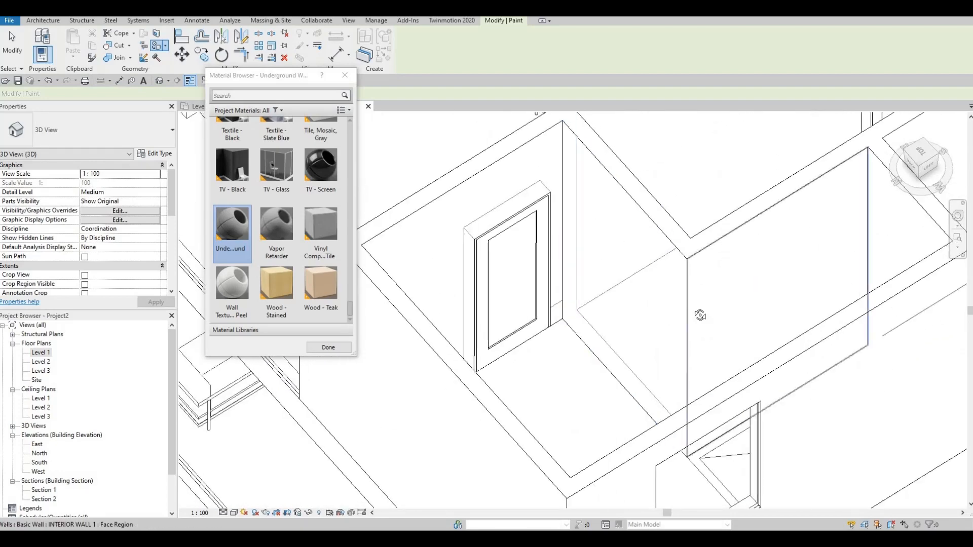
{"action": "middle_click_drag", "start_coordinate": [809, 198], "coordinate": [743, 173], "text": "shift"}
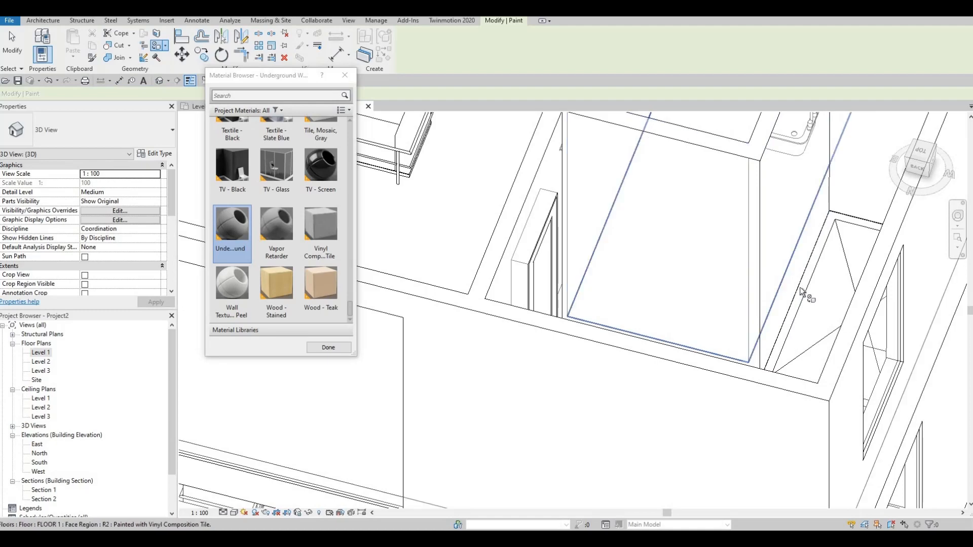
- Check the wall faces around the two-sink bathroom and the crossed floor opening for missing Underground Walls paint, and end the Paint command
{"action": "middle_click_drag", "start_coordinate": [742, 309], "coordinate": [752, 145], "text": "shift"}
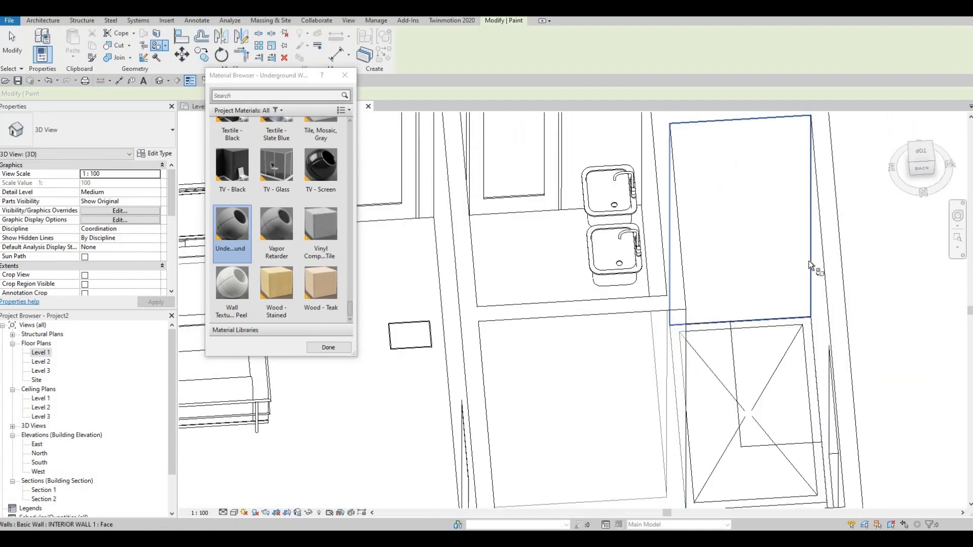
{"action": "middle_click_drag", "start_coordinate": [809, 265], "coordinate": [730, 213], "text": "shift"}
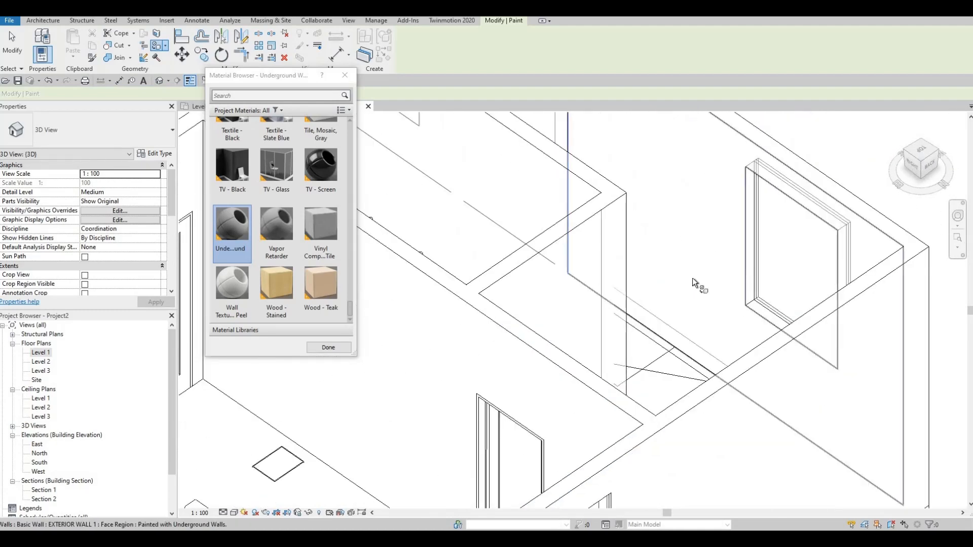
{"action": "scroll", "coordinate": [695, 283], "scroll_direction": "down", "scroll_amount": 5}
{"action": "middle_click_drag", "start_coordinate": [517, 277], "coordinate": [621, 291], "text": "shift"}
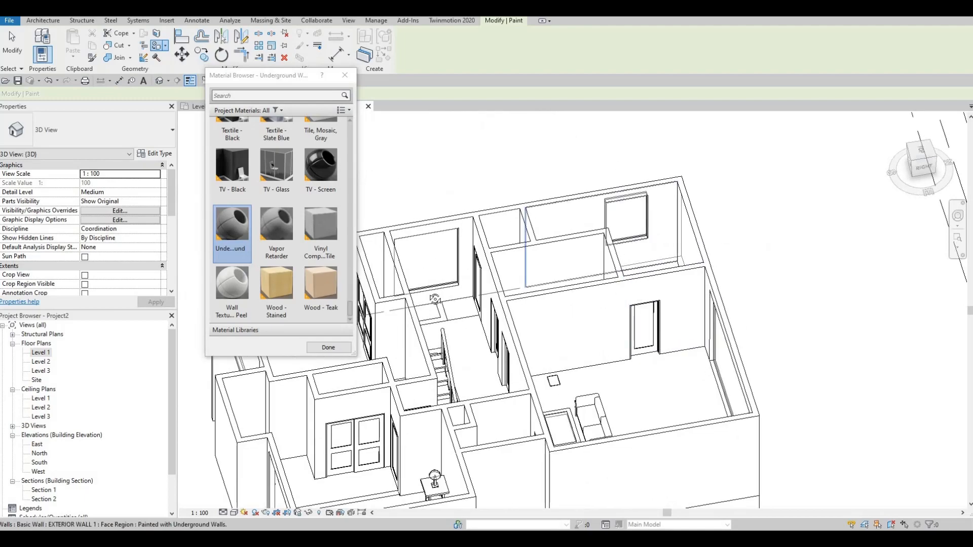
{"action": "middle_click_drag", "start_coordinate": [435, 300], "coordinate": [692, 326], "text": "shift"}
{"action": "scroll", "coordinate": [690, 324], "scroll_direction": "up", "scroll_amount": 3}
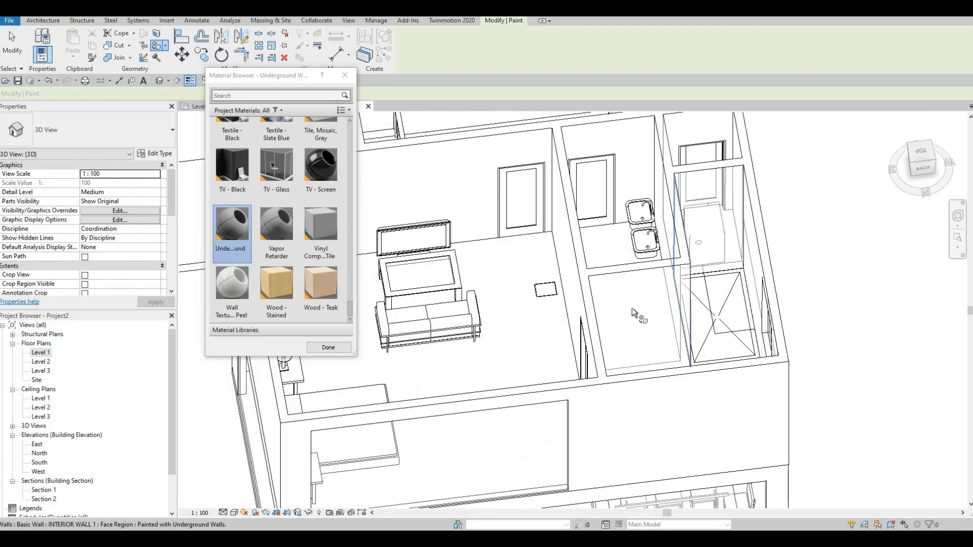
{"action": "middle_click_drag", "start_coordinate": [632, 308], "coordinate": [684, 257], "text": "shift"}
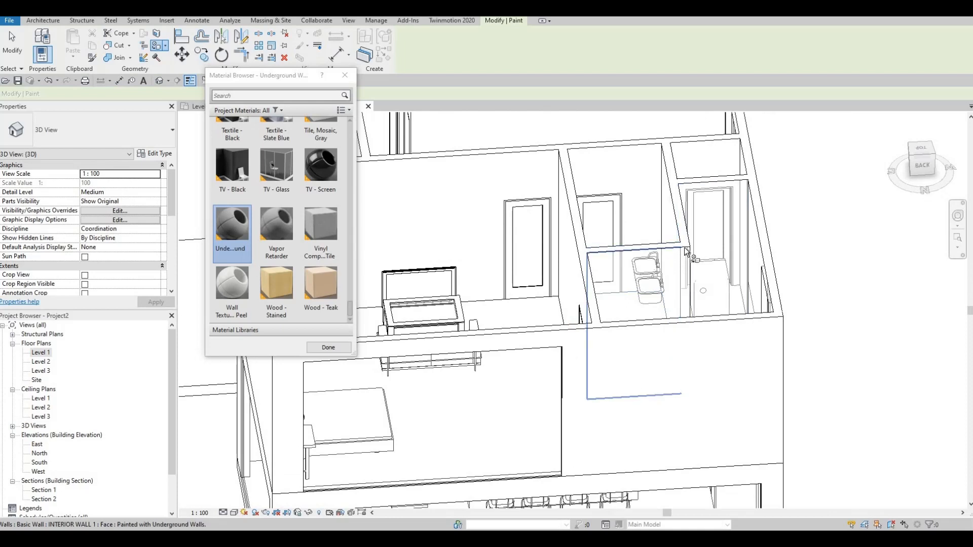
{"action": "key", "text": "Tab"}
{"action": "key", "text": "Tab"}
{"action": "key", "text": "Tab"}
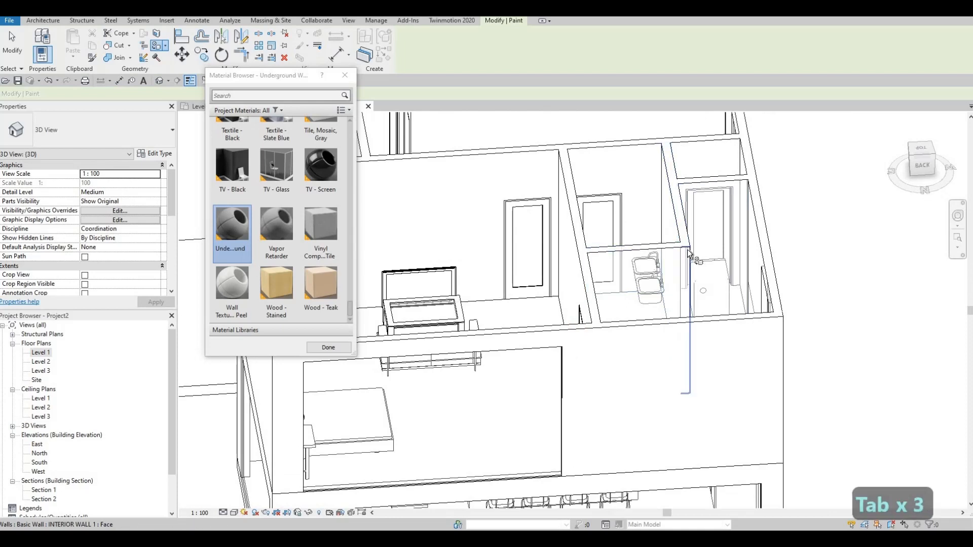
{"action": "key", "text": "Escape"}
- Examine the house's outer walls and glazing from the bathroom side around to the front in the 3D view
{"action": "mouse_move", "coordinate": [693, 304]}
{"action": "middle_mouse_down", "text": "shift"}
{"action": "mouse_move", "coordinate": [454, 337]}
{"action": "mouse_move", "coordinate": [491, 274]}
{"action": "mouse_move", "coordinate": [682, 261]}
{"action": "mouse_move", "coordinate": [357, 203]}
{"action": "mouse_move", "coordinate": [558, 304]}
{"action": "middle_mouse_up", "text": "shift"}
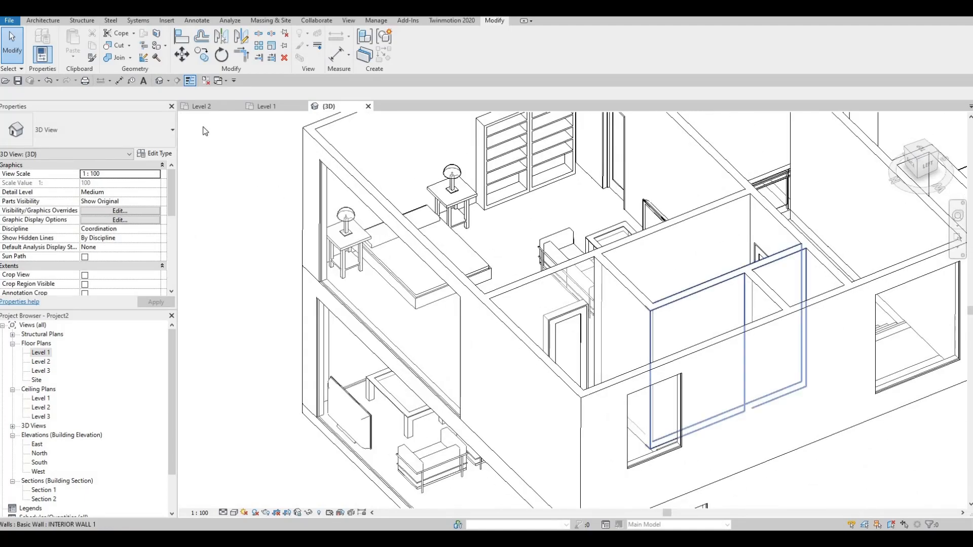
{"action": "scroll", "coordinate": [532, 320], "scroll_direction": "down", "scroll_amount": 3}
{"action": "key", "text": "Escape"}
{"action": "key", "text": "Escape"}
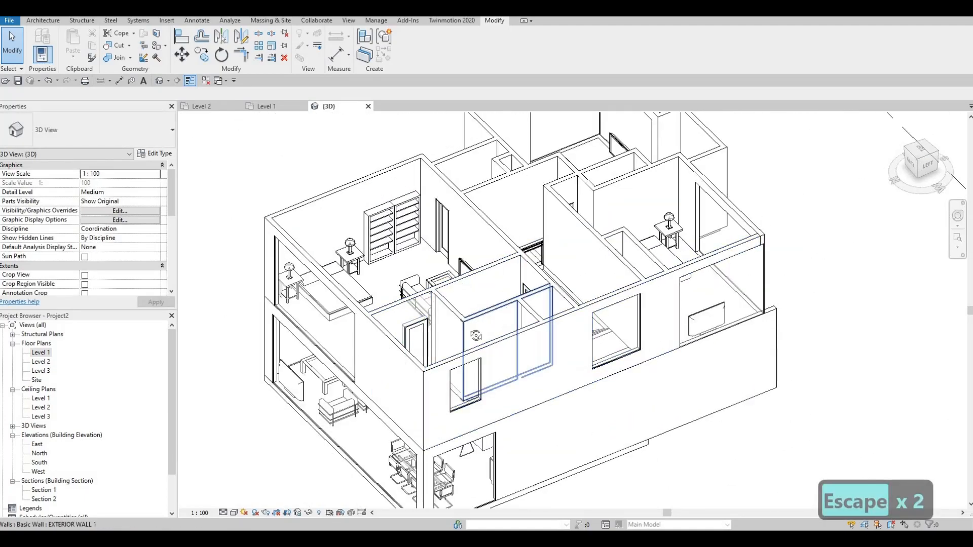
{"action": "scroll", "coordinate": [478, 335], "scroll_direction": "down", "scroll_amount": 2}
{"action": "middle_click_drag", "start_coordinate": [493, 352], "coordinate": [377, 253], "text": "shift"}
{"action": "scroll", "coordinate": [339, 228], "scroll_direction": "up", "scroll_amount": 5}
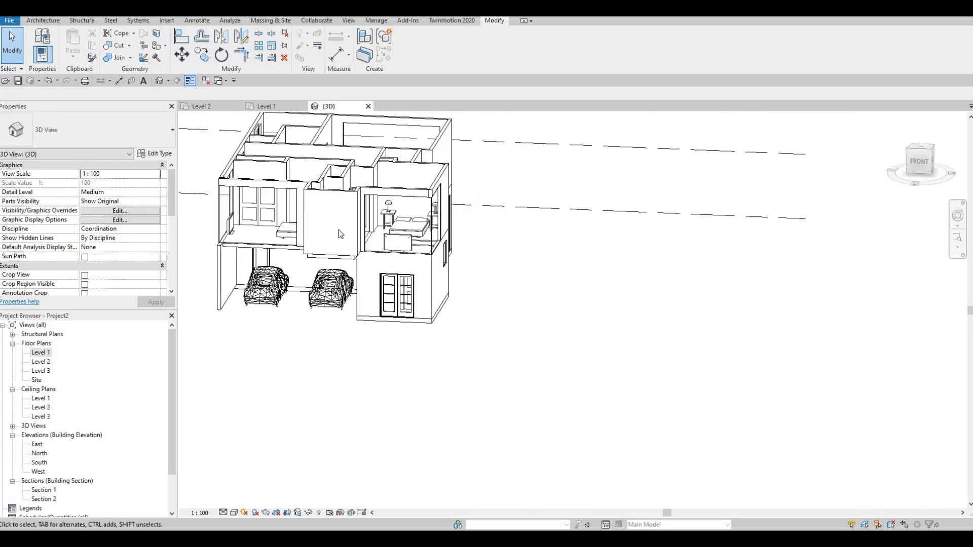
- Open the Level 2 floor plan and shorten the front curtain wall beside the projecting desk bay to 2880 mm from its bay end
{"action": "double_click", "coordinate": [40, 362]}
{"action": "scroll", "coordinate": [490, 285], "scroll_direction": "down", "scroll_amount": 2}
{"action": "scroll", "coordinate": [475, 291], "scroll_direction": "up", "scroll_amount": 5}
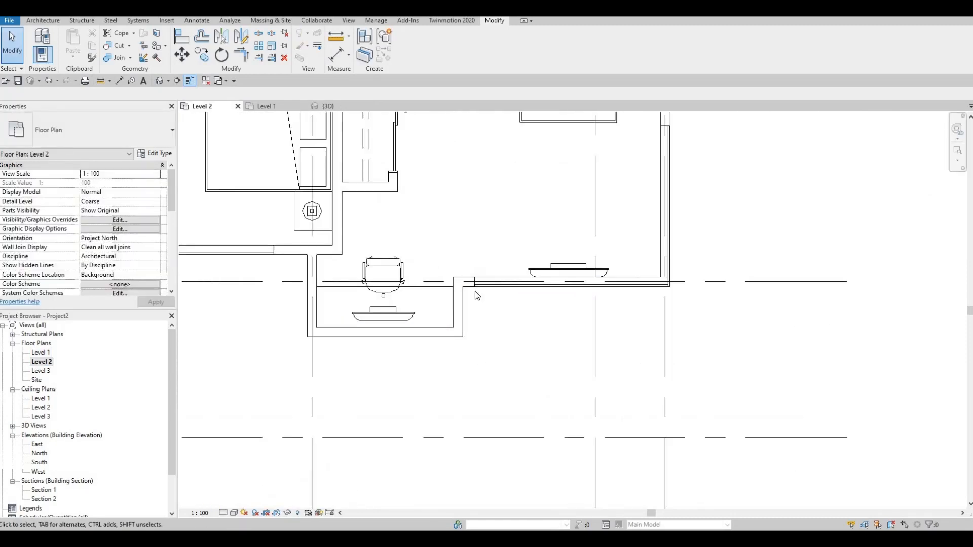
{"action": "scroll", "coordinate": [475, 291], "scroll_direction": "up", "scroll_amount": 2}
{"action": "left_click", "coordinate": [478, 293]}
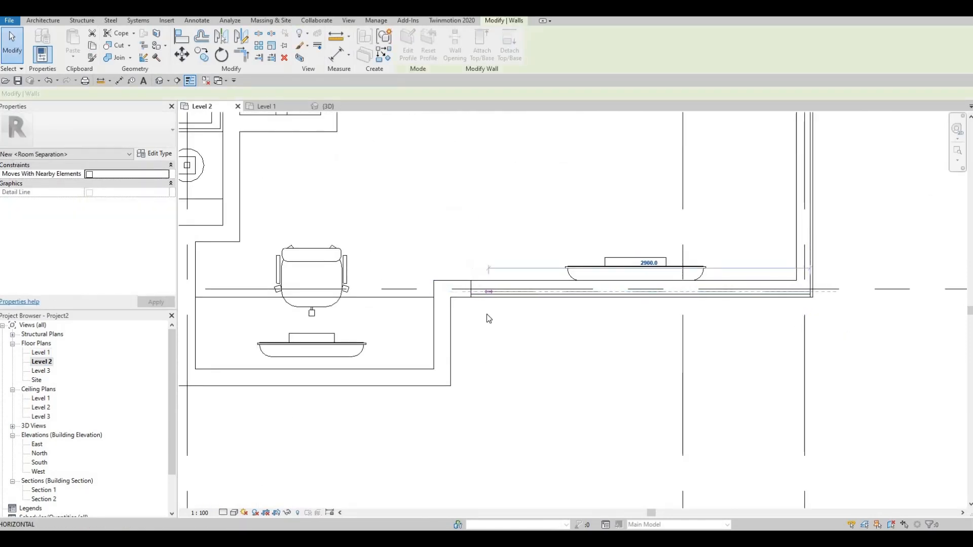
{"action": "left_click_drag", "start_coordinate": [489, 318], "coordinate": [489, 320]}
{"action": "key", "text": "Escape"}
{"action": "middle_click_drag", "start_coordinate": [448, 325], "coordinate": [503, 302]}
{"action": "scroll", "coordinate": [503, 302], "scroll_direction": "down", "scroll_amount": 2}
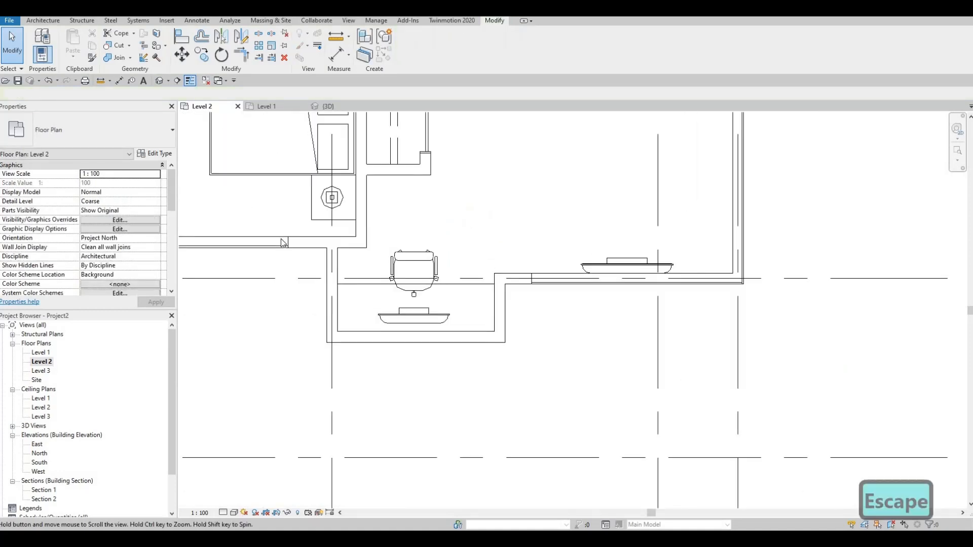
- Shorten the front curtain wall of the bedroom on the opposite side of the desk bay at its bay end
{"action": "middle_click_drag", "start_coordinate": [286, 248], "coordinate": [350, 254]}
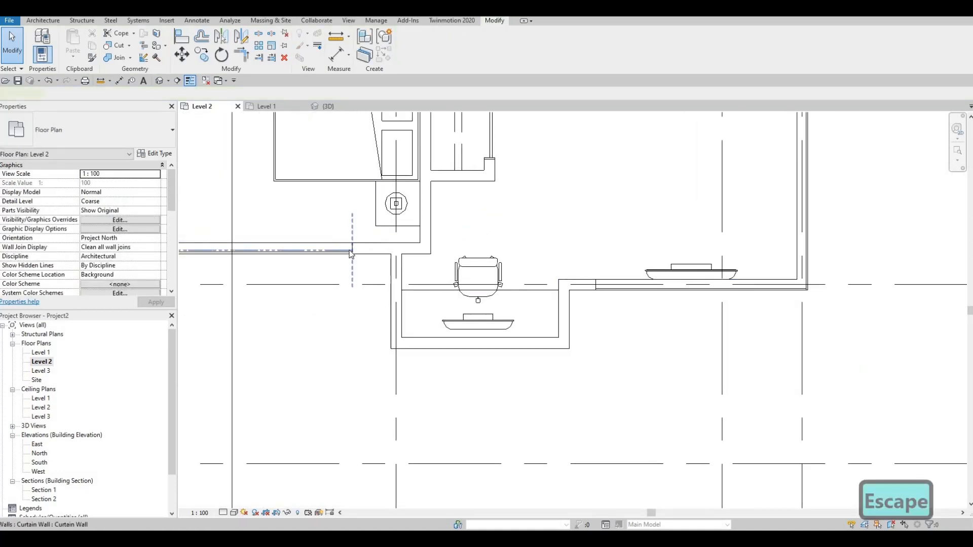
{"action": "left_click", "coordinate": [349, 251]}
{"action": "left_click_drag", "start_coordinate": [352, 251], "coordinate": [335, 264]}
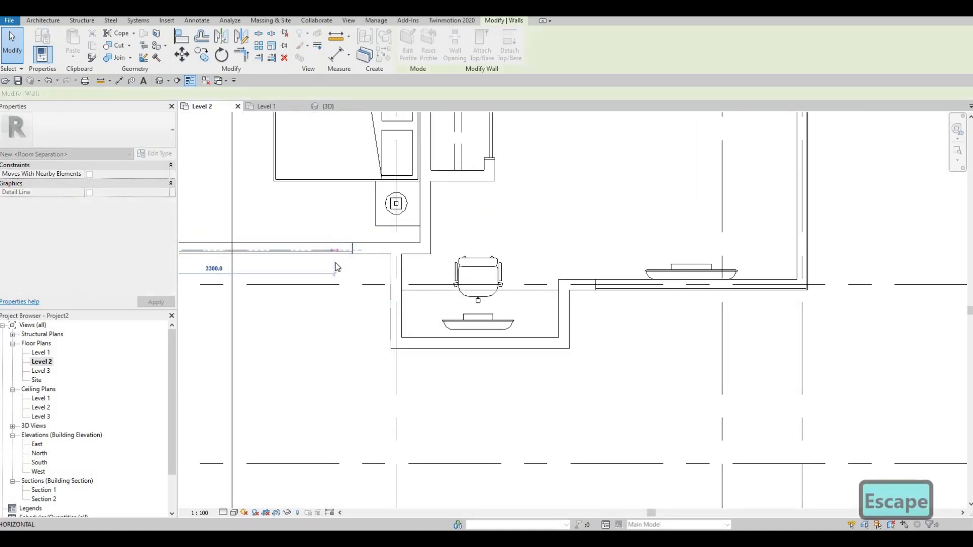
- Pull the bay end of the curtain wall behind the wall-mounted TV further from the desk bay's corner
{"action": "left_click", "coordinate": [559, 287]}
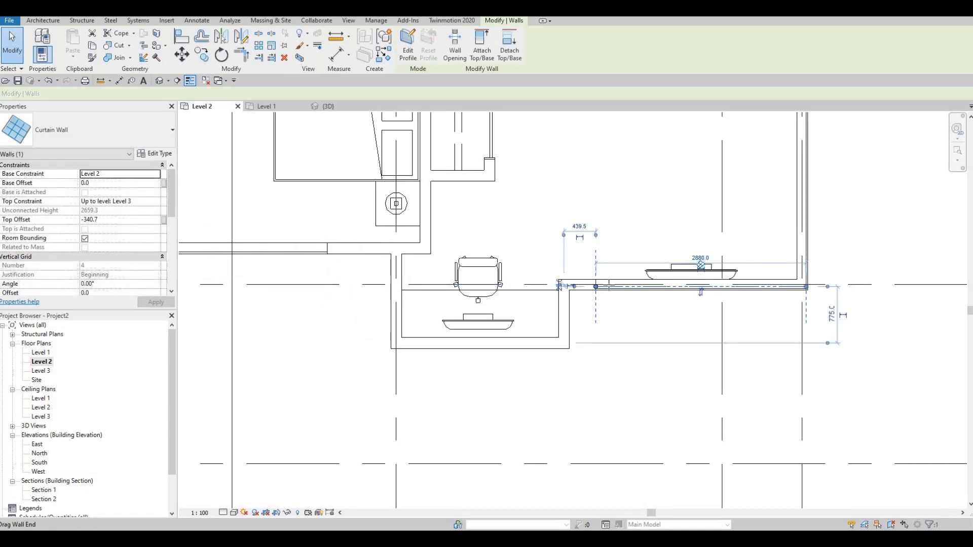
{"action": "left_click_drag", "start_coordinate": [596, 286], "coordinate": [609, 285]}
{"action": "key", "text": "Escape"}
{"action": "middle_click_drag", "start_coordinate": [540, 316], "coordinate": [589, 288]}
{"action": "scroll", "coordinate": [589, 288], "scroll_direction": "down", "scroll_amount": 1}
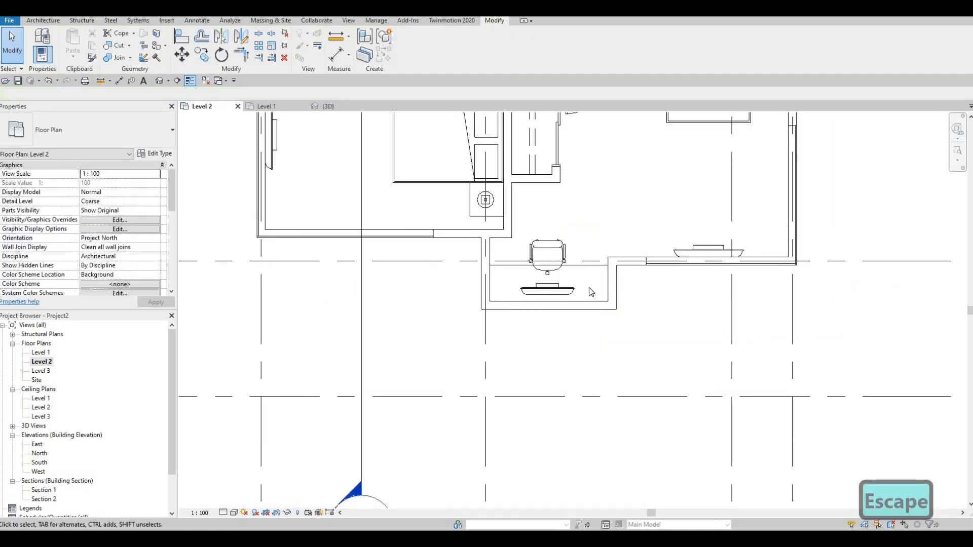
- Save the project and review the whole Level 2 floor plan
{"action": "scroll", "coordinate": [537, 307], "scroll_direction": "down", "scroll_amount": 2}
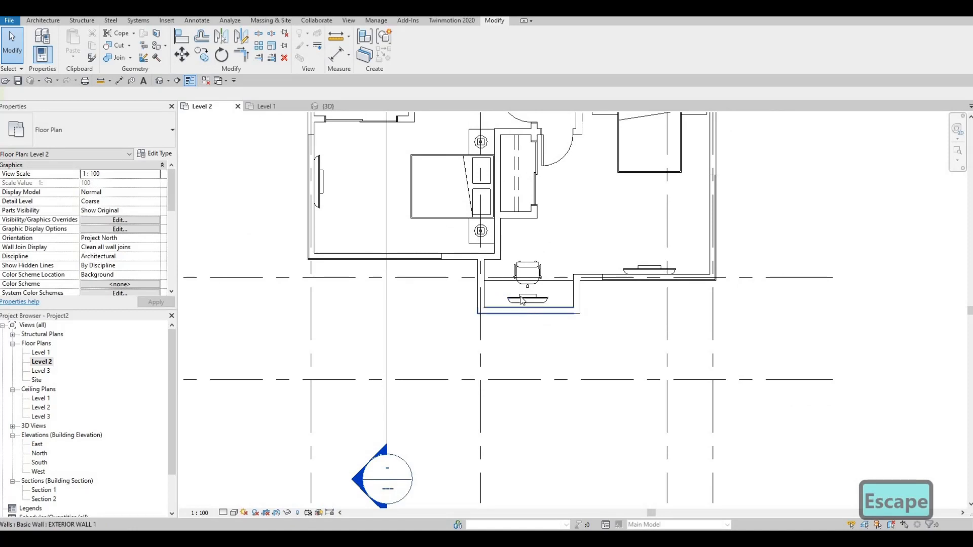
{"action": "middle_click_drag", "start_coordinate": [521, 297], "coordinate": [516, 285]}
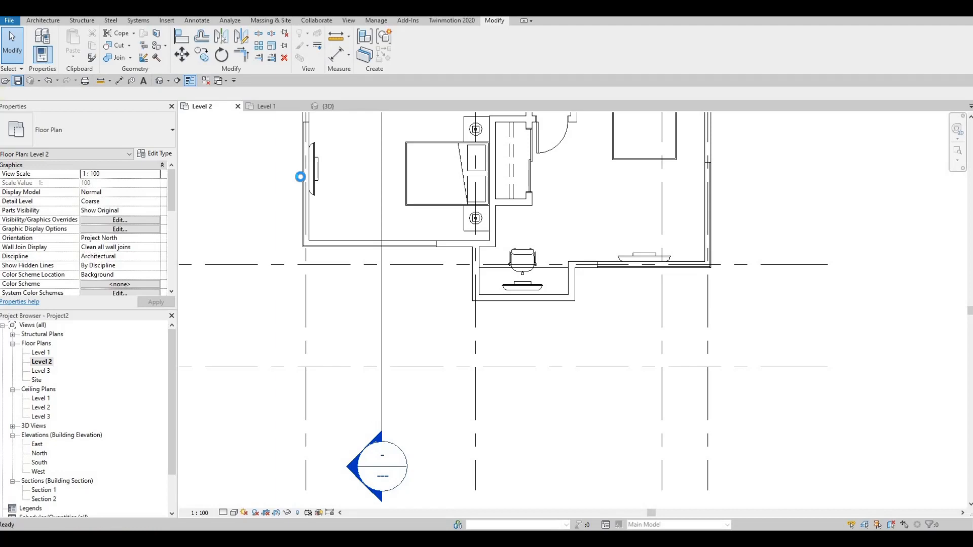
{"action": "scroll", "coordinate": [419, 433], "scroll_direction": "down", "scroll_amount": 4}
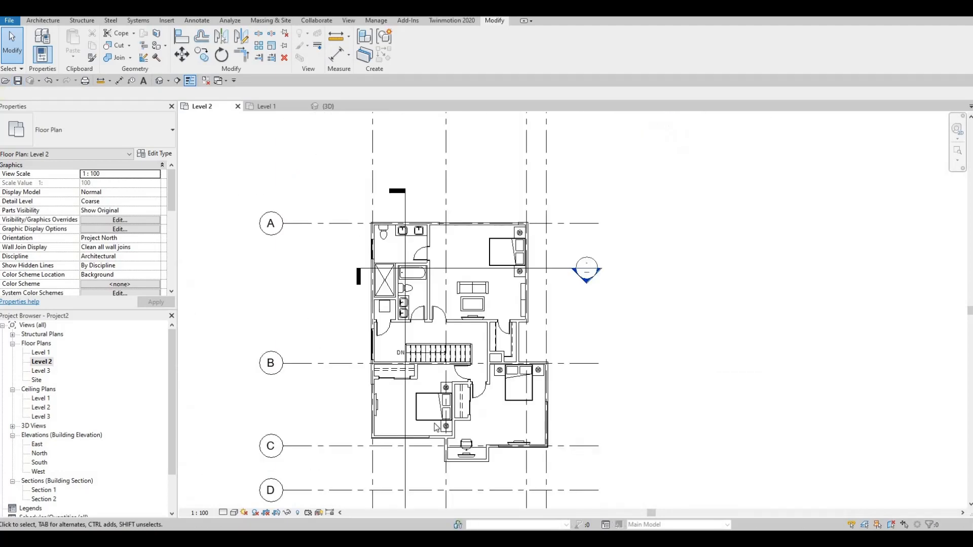
{"action": "middle_click_drag", "start_coordinate": [424, 435], "coordinate": [432, 396]}
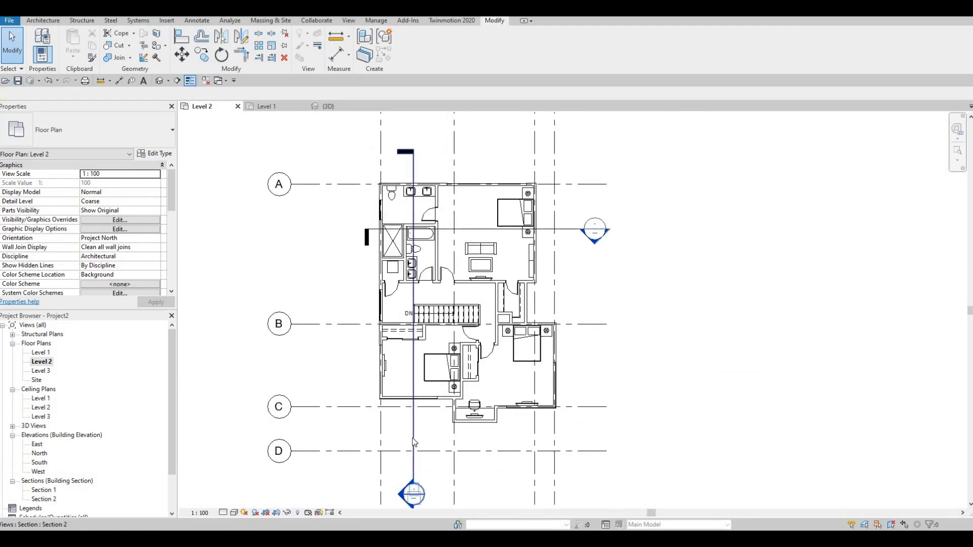